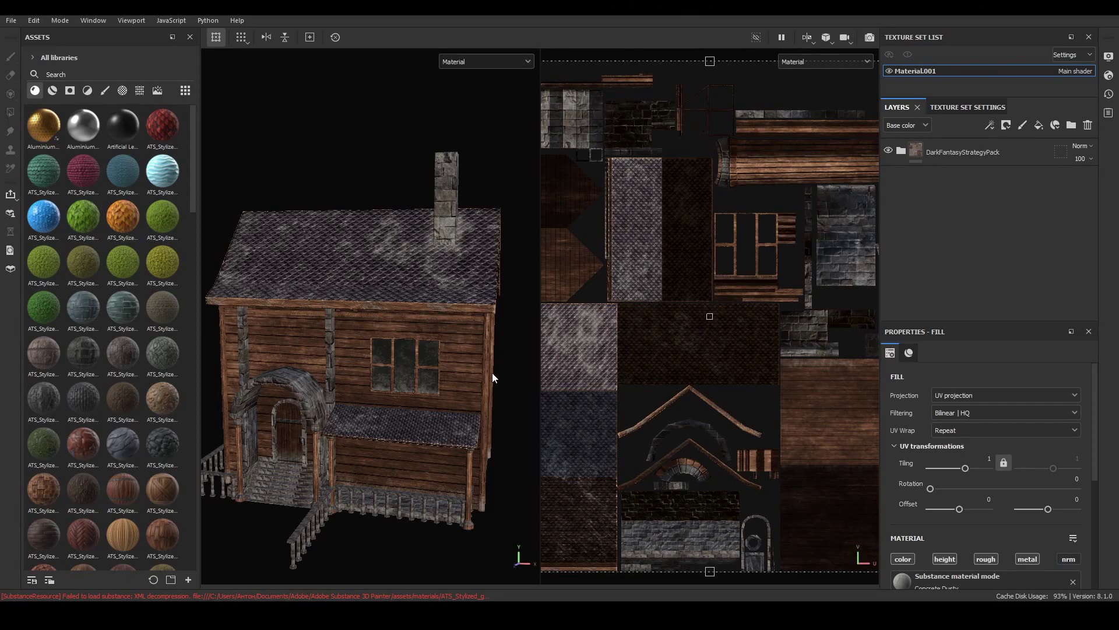
Orbit, pan and reframe the untextured house to inspect it from several angles
alt+drag(493, 377, 418, 374)
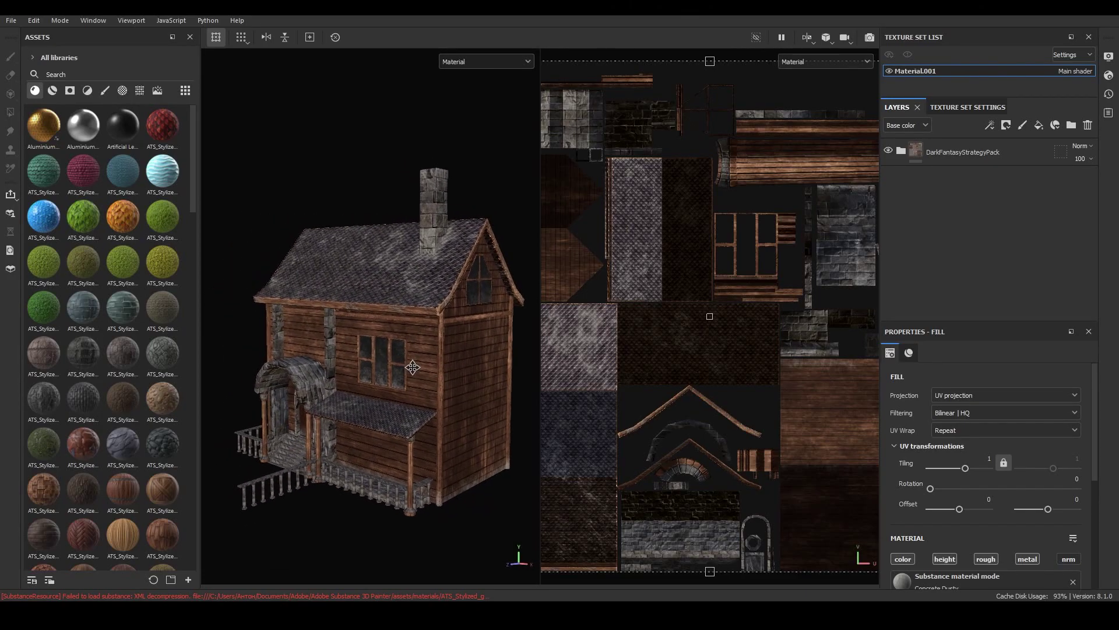
alt+drag(418, 373, 411, 370)
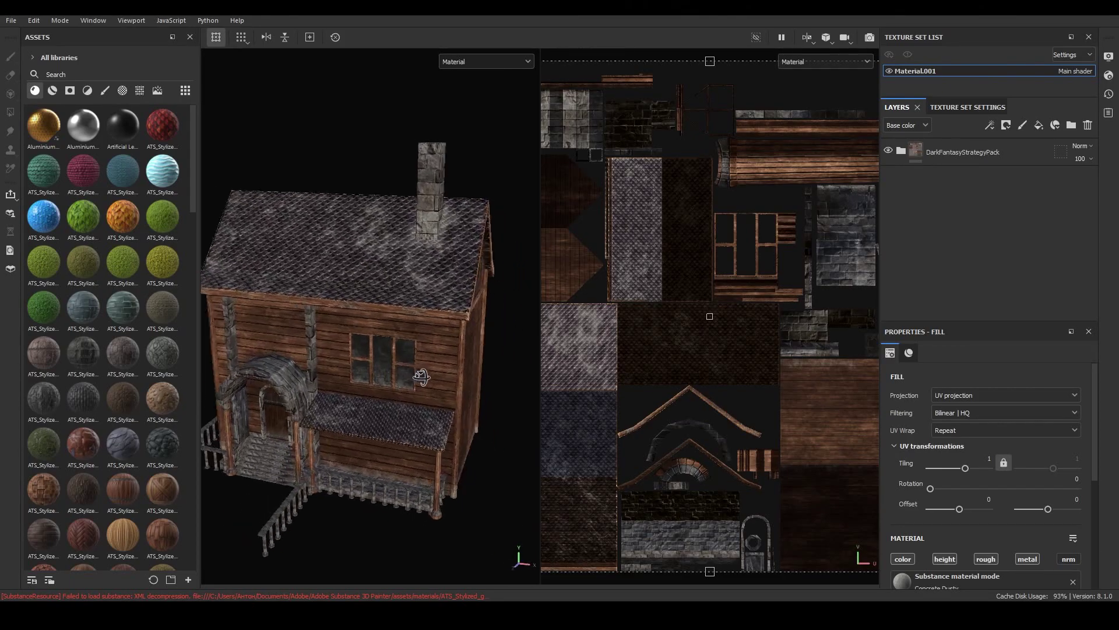
scroll(387, 364, up, 3)
alt+middle_drag(387, 364, 420, 378)
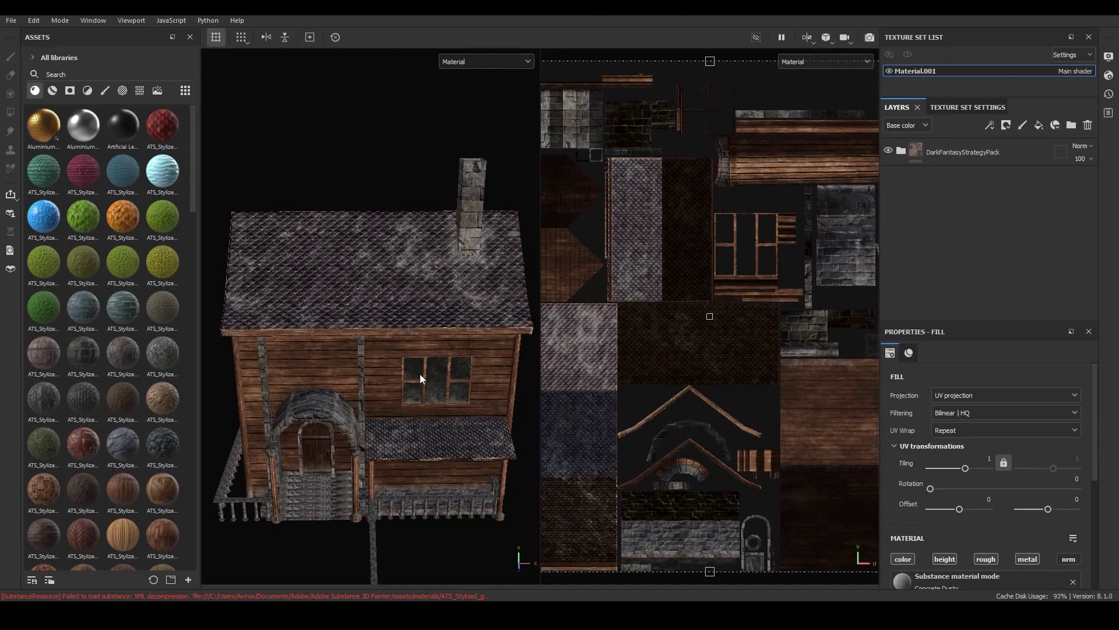
key(f)
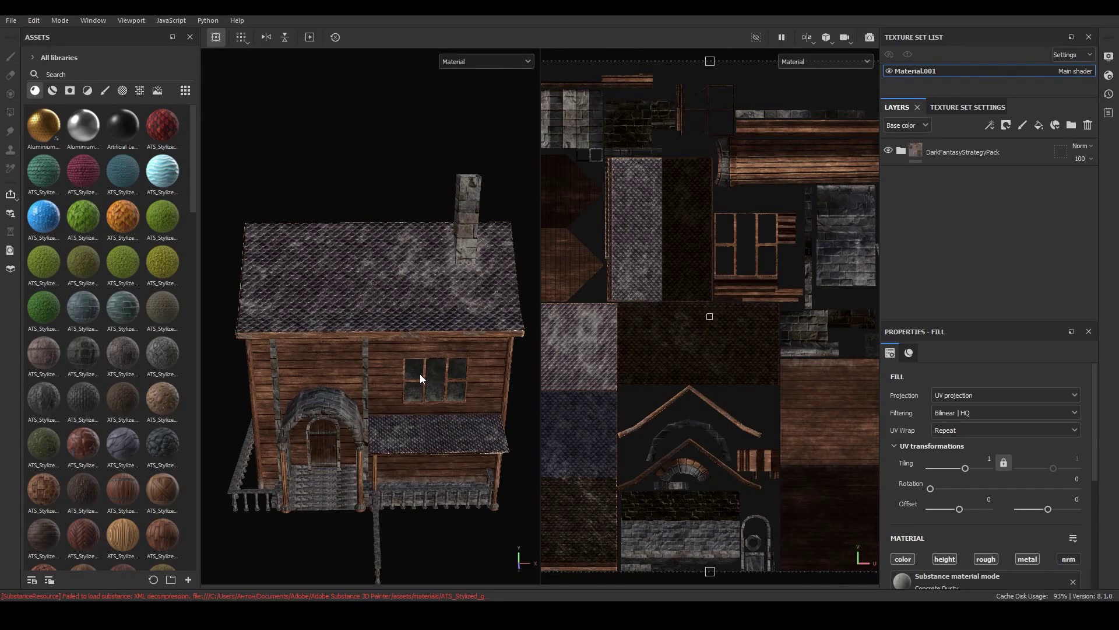
mouse_move(410, 391)
alt+mouse_down()
mouse_move(388, 287)
mouse_move(327, 380)
alt+mouse_up()
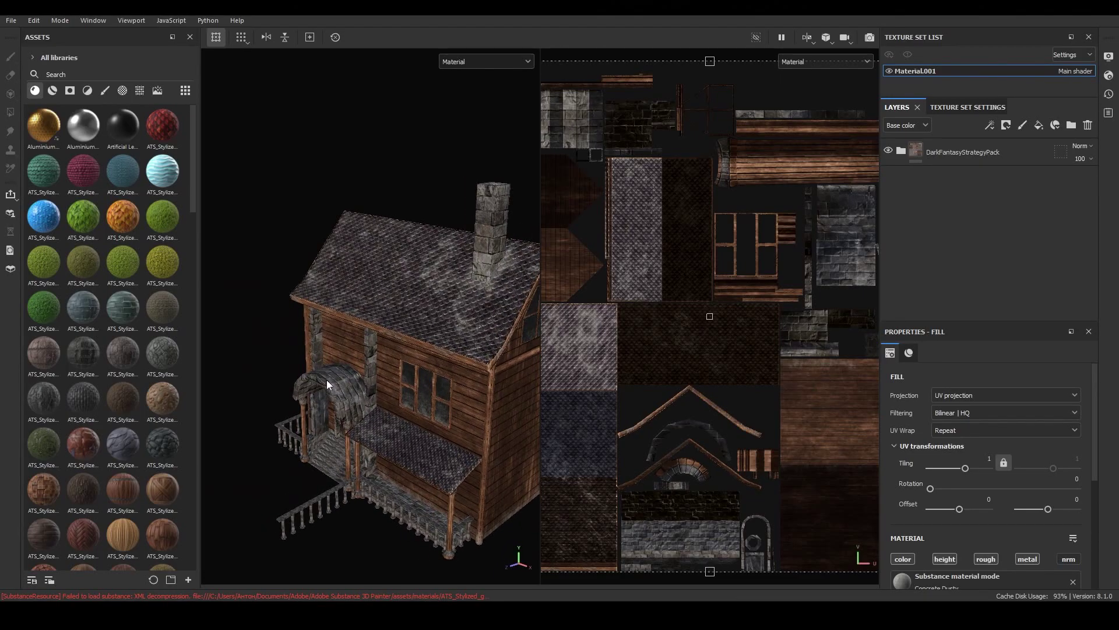
mouse_move(326, 378)
alt+mouse_down()
mouse_move(382, 350)
mouse_move(448, 378)
mouse_move(424, 366)
alt+mouse_up()
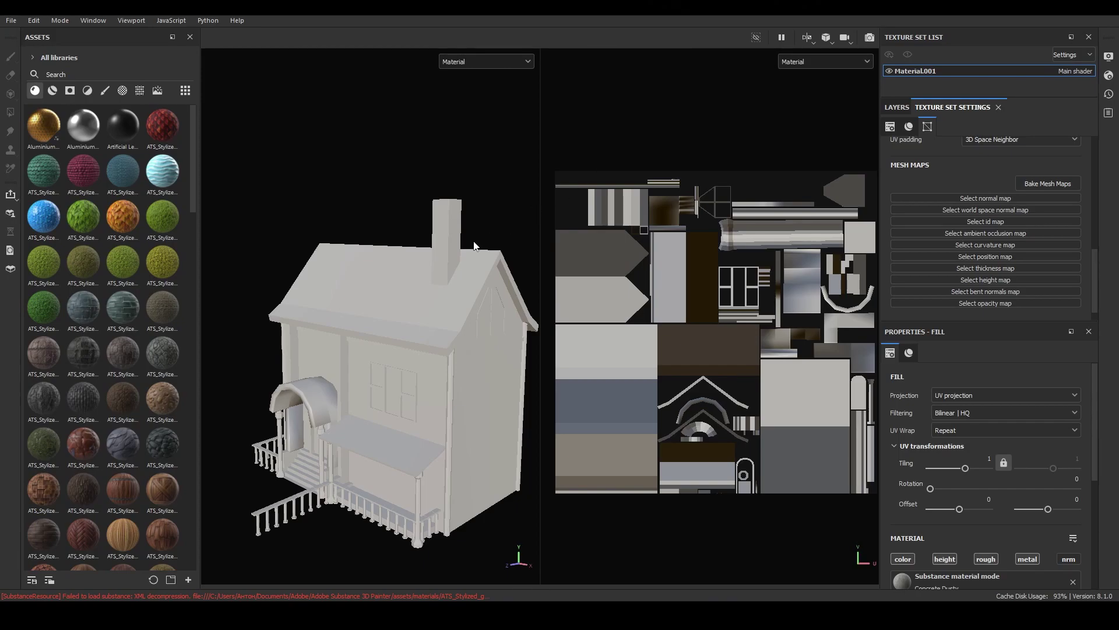
mouse_move(382, 332)
alt+mouse_down()
mouse_move(379, 357)
mouse_move(379, 288)
alt+mouse_up()
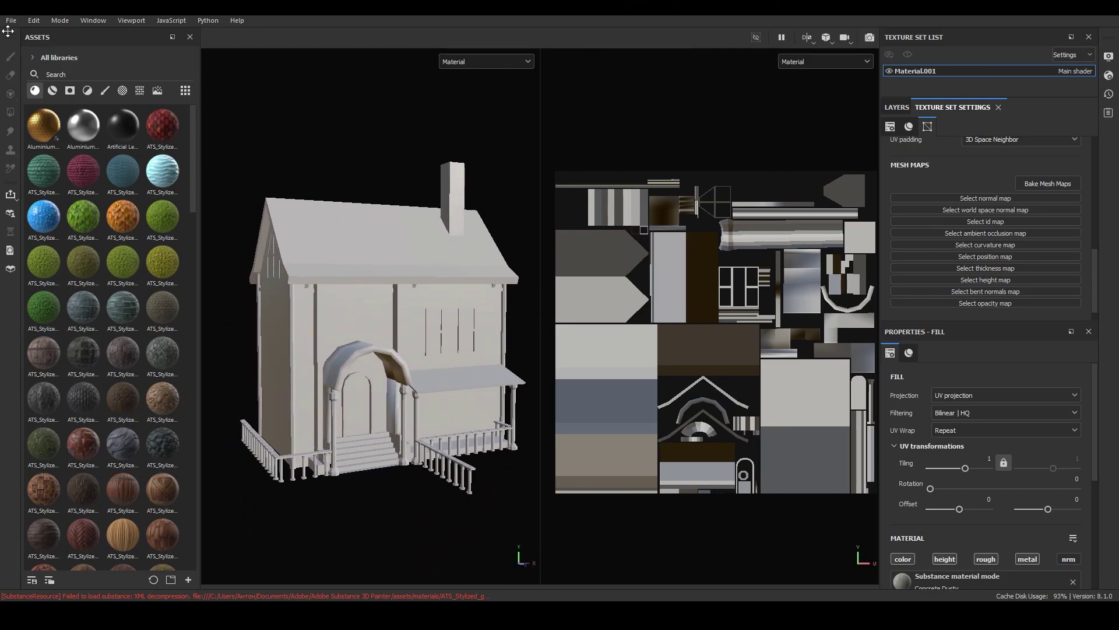
Open and dismiss the File menu, then show Material.001's mesh map settings
click(11, 21)
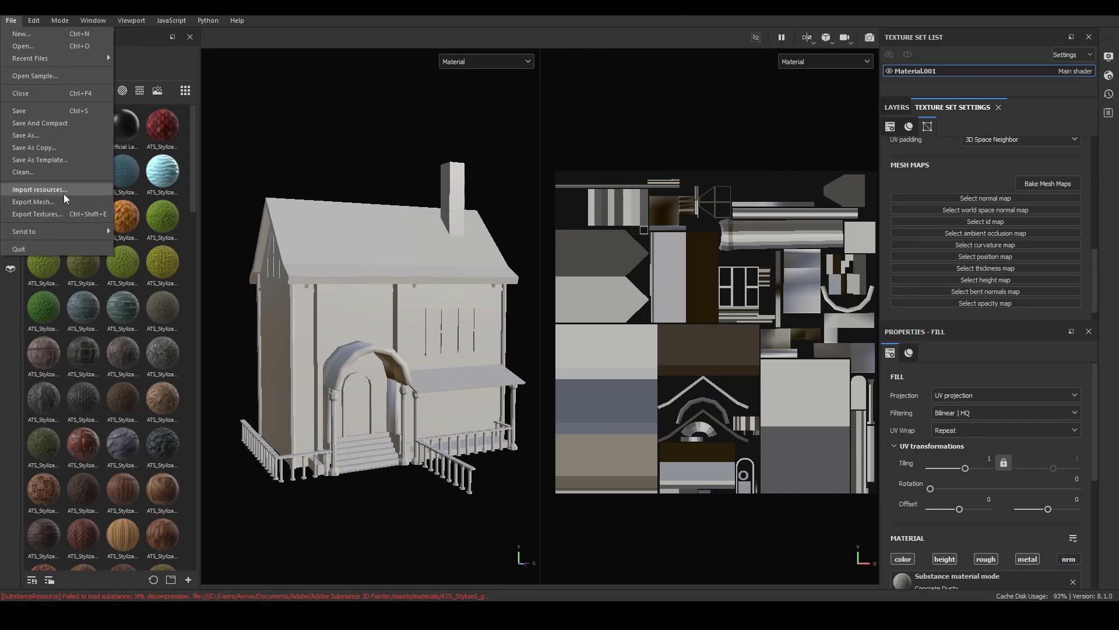
click(385, 126)
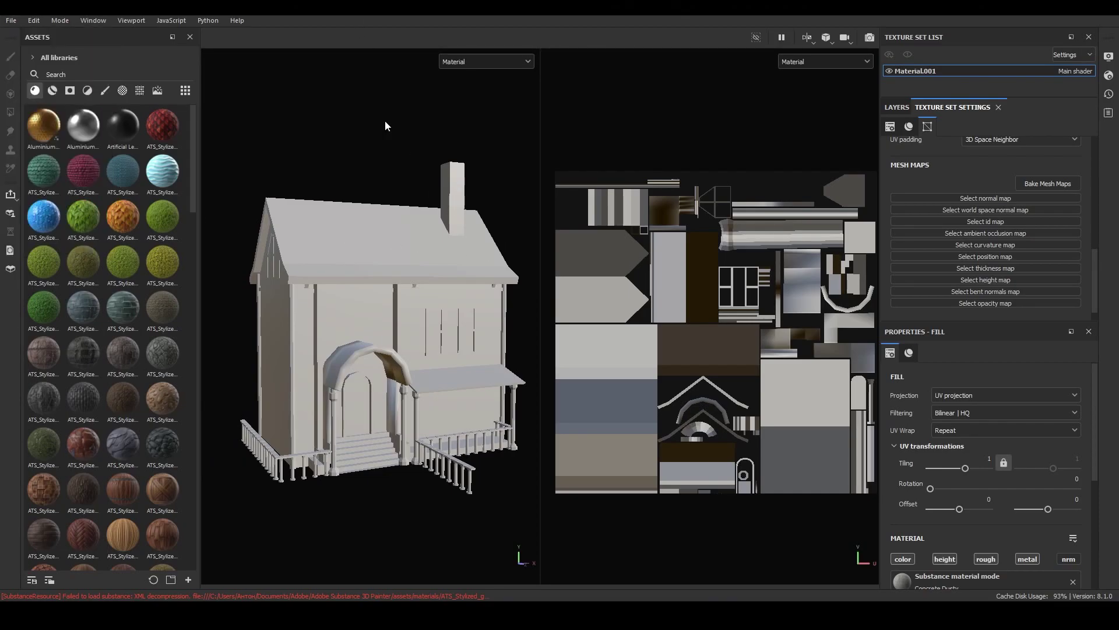
mouse_move(501, 341)
alt+mouse_down()
mouse_move(385, 257)
mouse_move(486, 385)
mouse_move(352, 253)
mouse_move(446, 307)
mouse_move(443, 352)
mouse_move(408, 304)
mouse_move(462, 318)
mouse_move(535, 415)
mouse_move(515, 439)
mouse_move(257, 327)
mouse_move(428, 354)
alt+mouse_up()
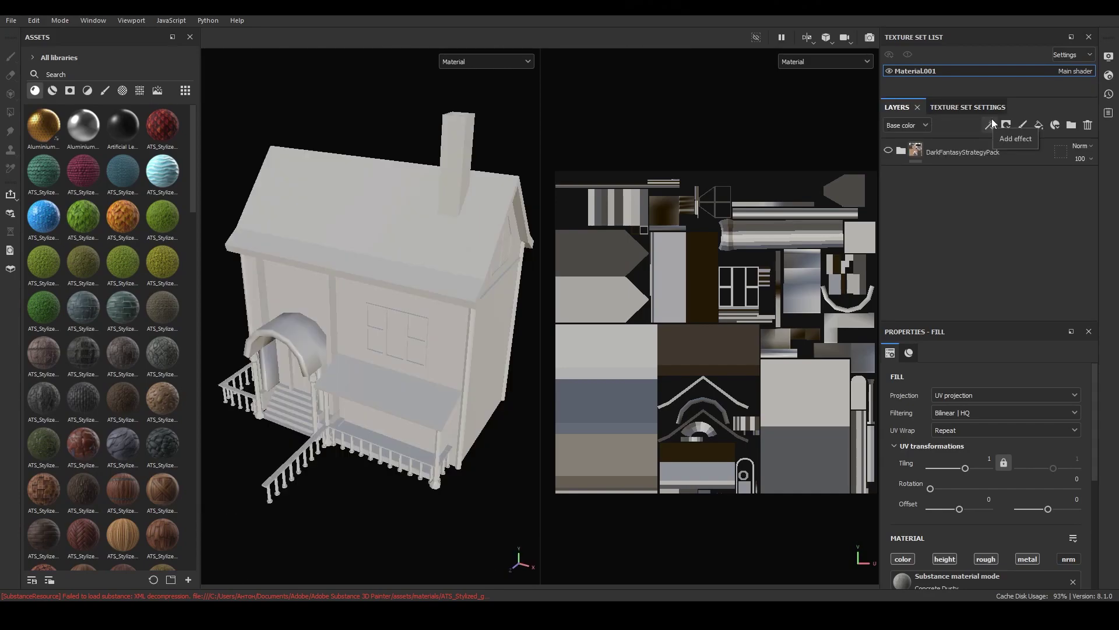
click(965, 104)
Set up the bake at 4096, Max Frontal 0.001, Max Rear 0.0001, Subsampling 2x2 antialiasing
click(1037, 182)
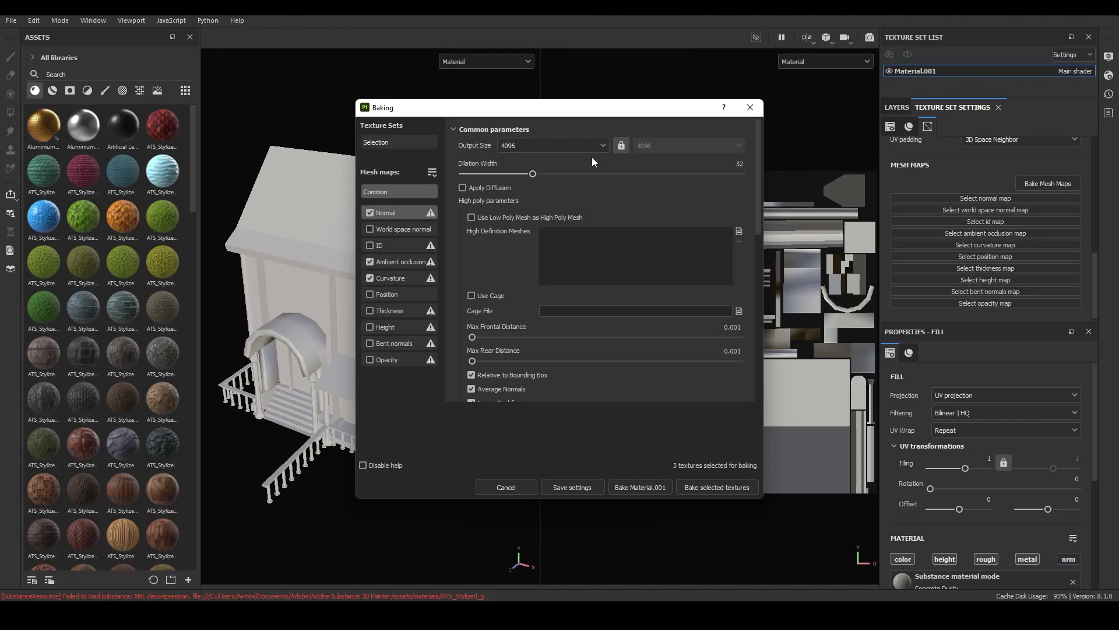
click(552, 152)
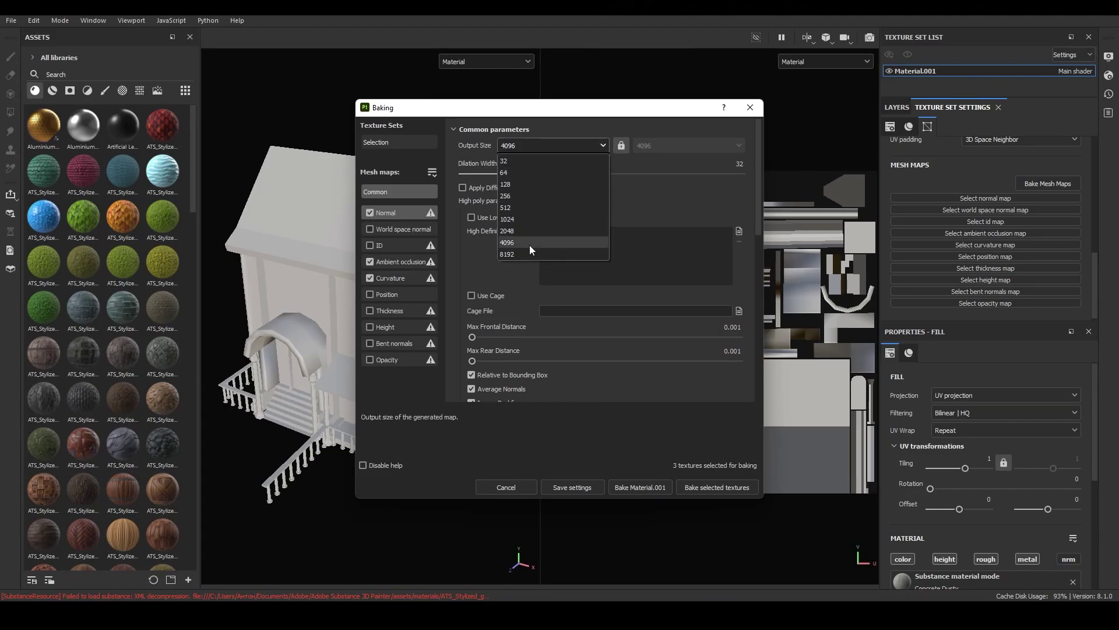
click(736, 169)
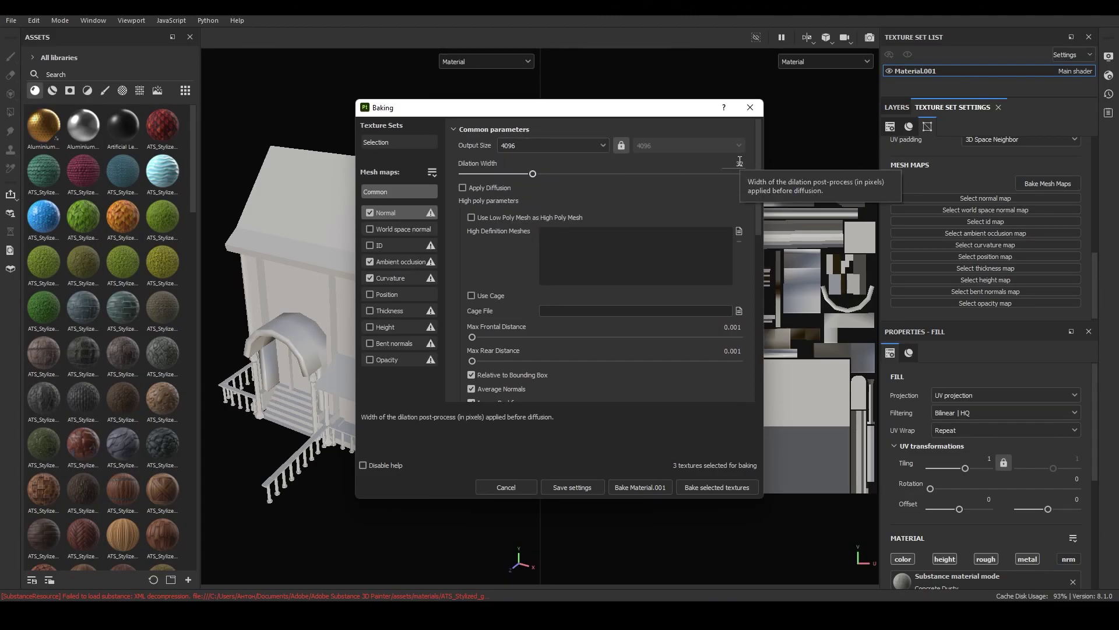
click(733, 327)
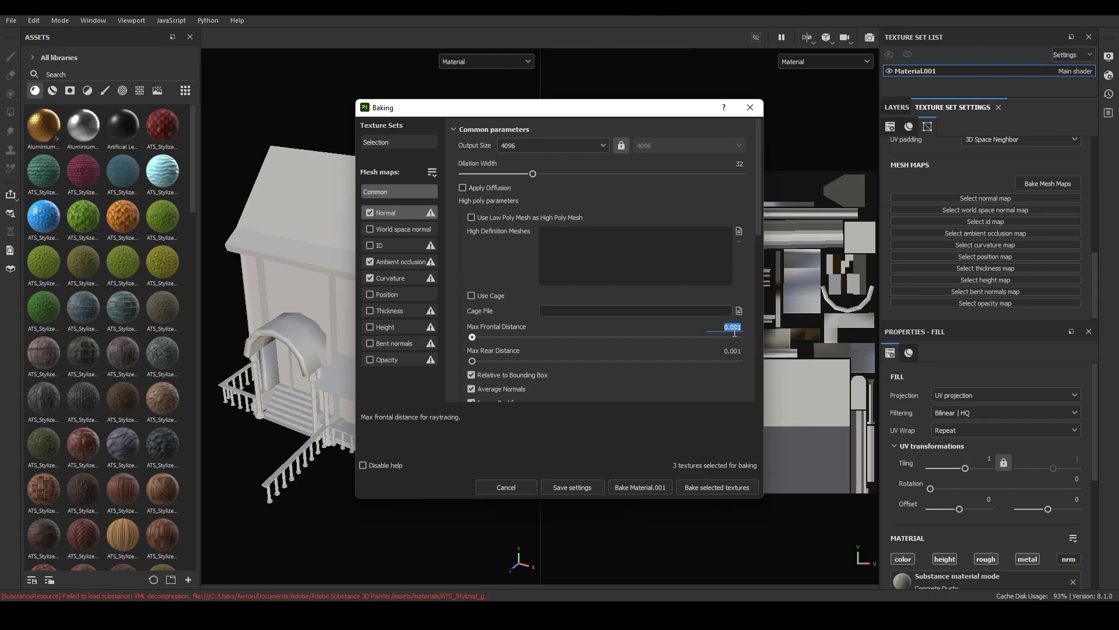
text(0.001)
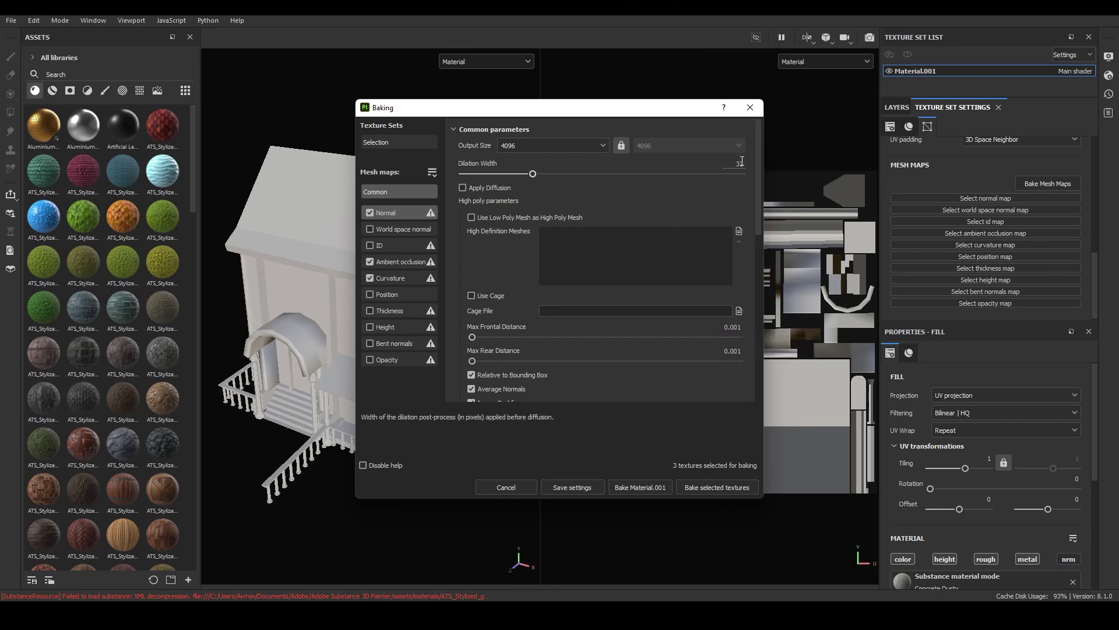
mouse_move(739, 163)
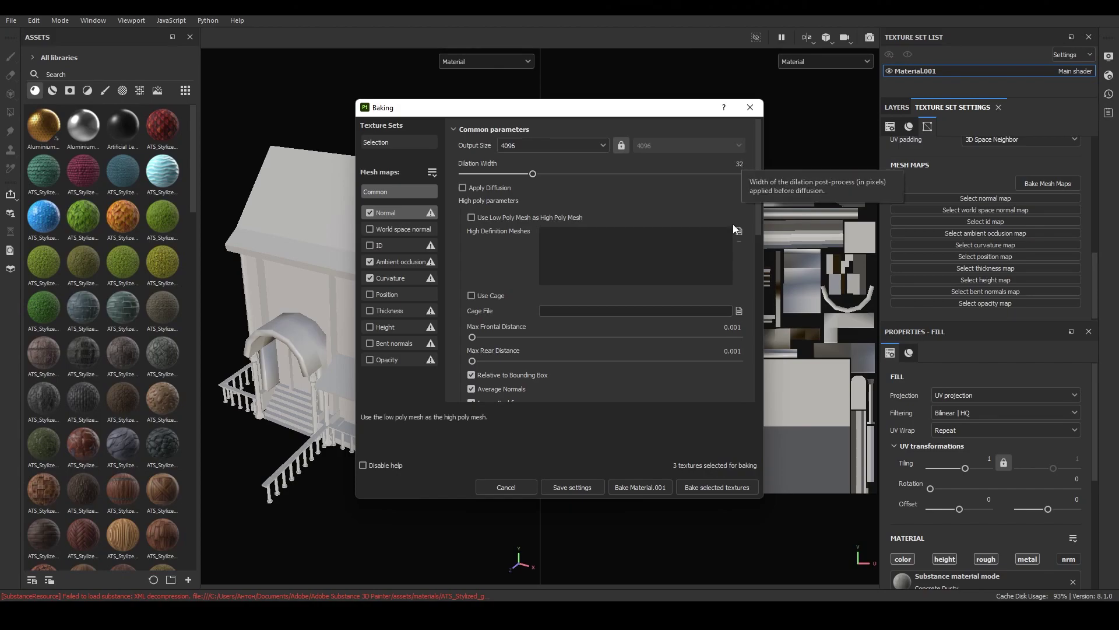
double_click(728, 352)
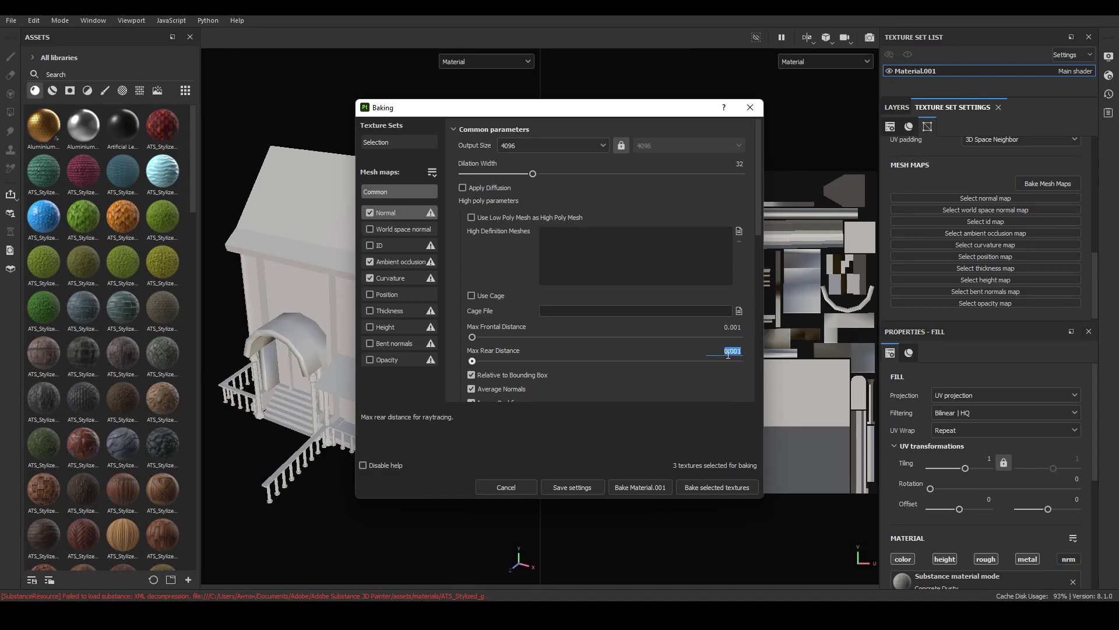
text(0.00)
text(0)
text(1)
key(Return)
scroll(589, 253, down, 3)
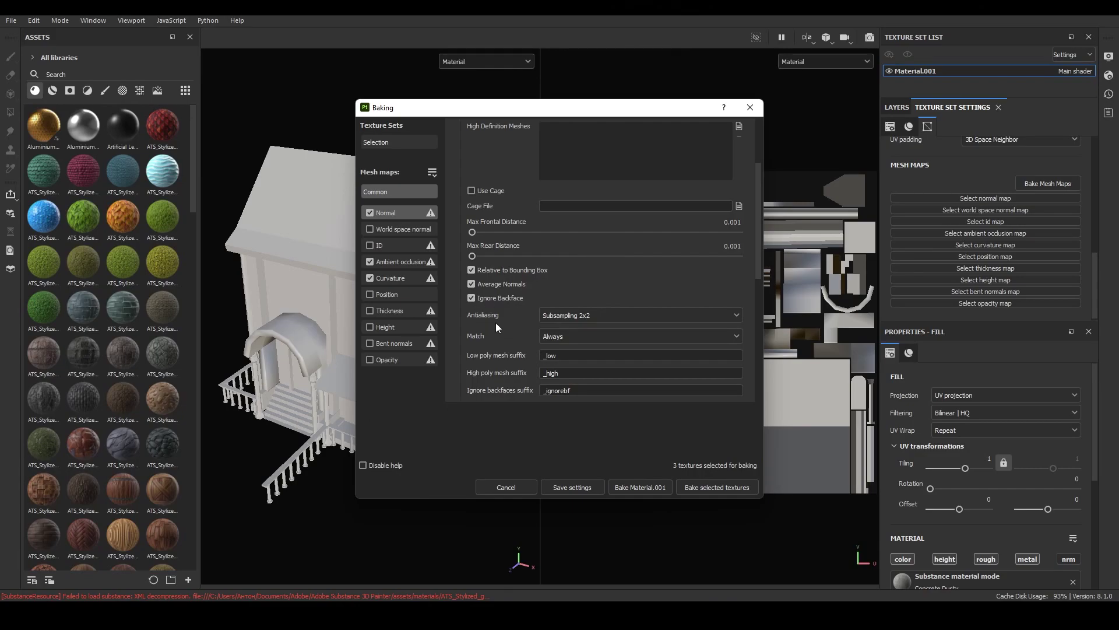
click(592, 315)
click(589, 338)
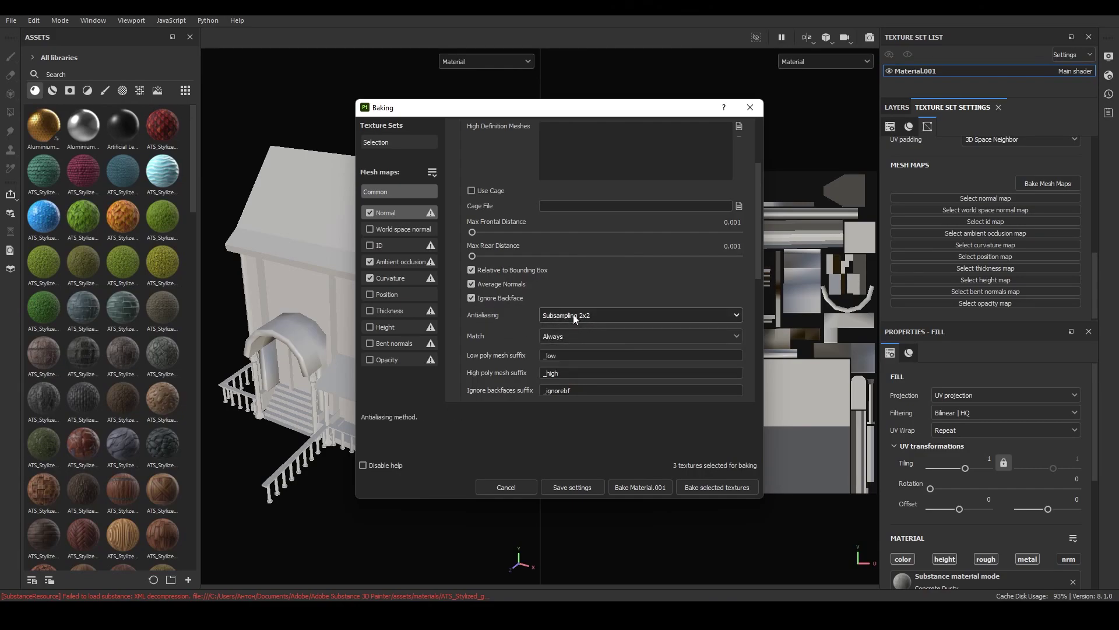
scroll(565, 309, down, 2)
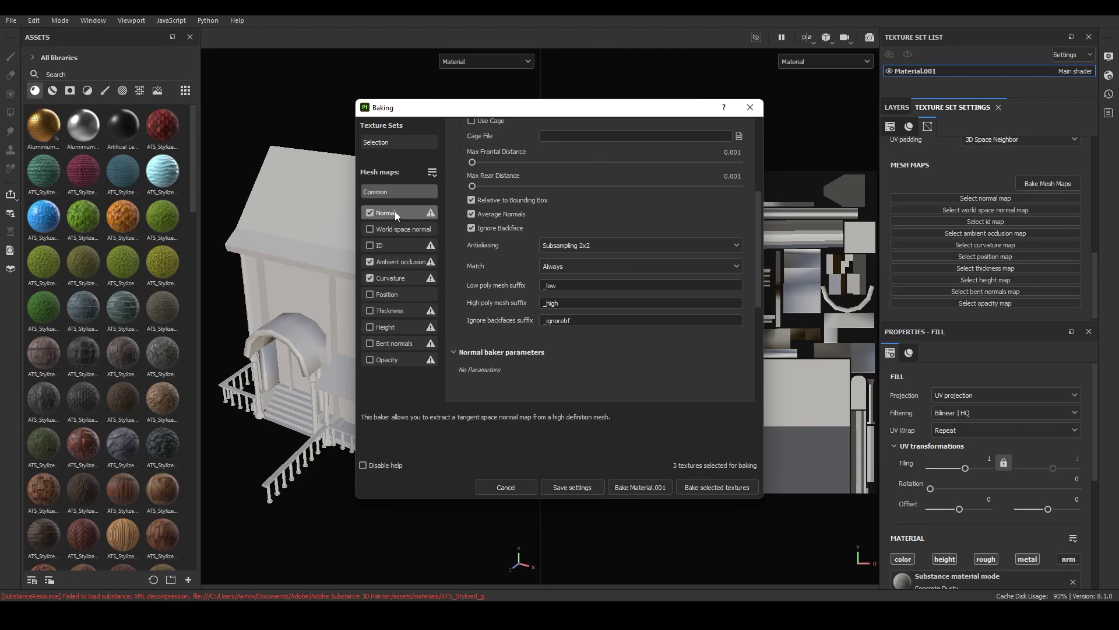
Set ambient occlusion Min Occluder Distance to 0.001 and bake normal, AO and curvature maps
click(396, 266)
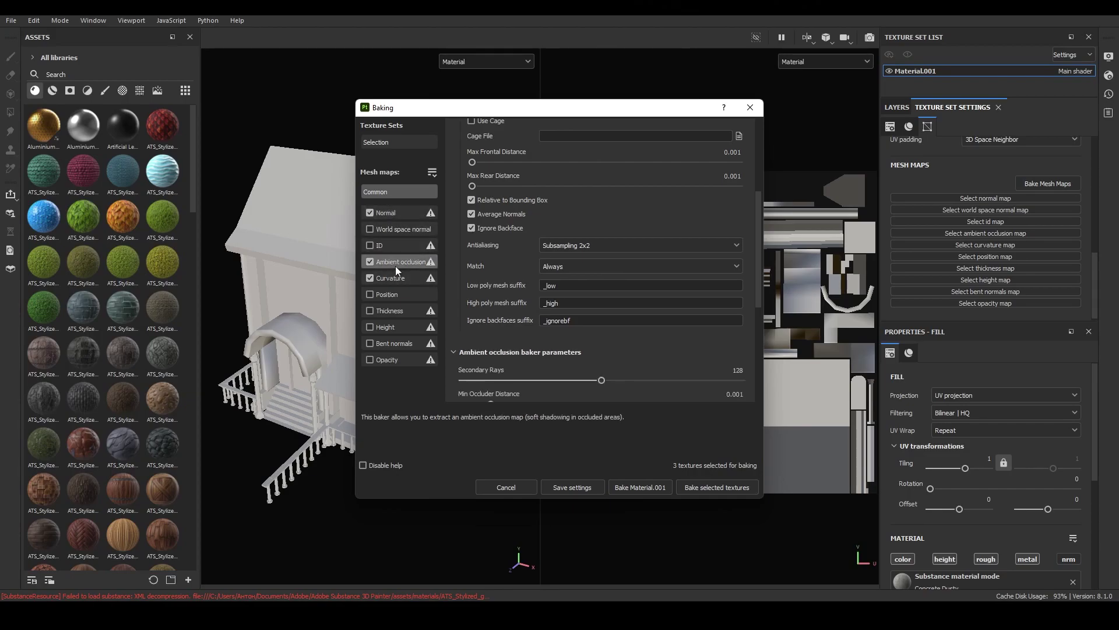
click(738, 146)
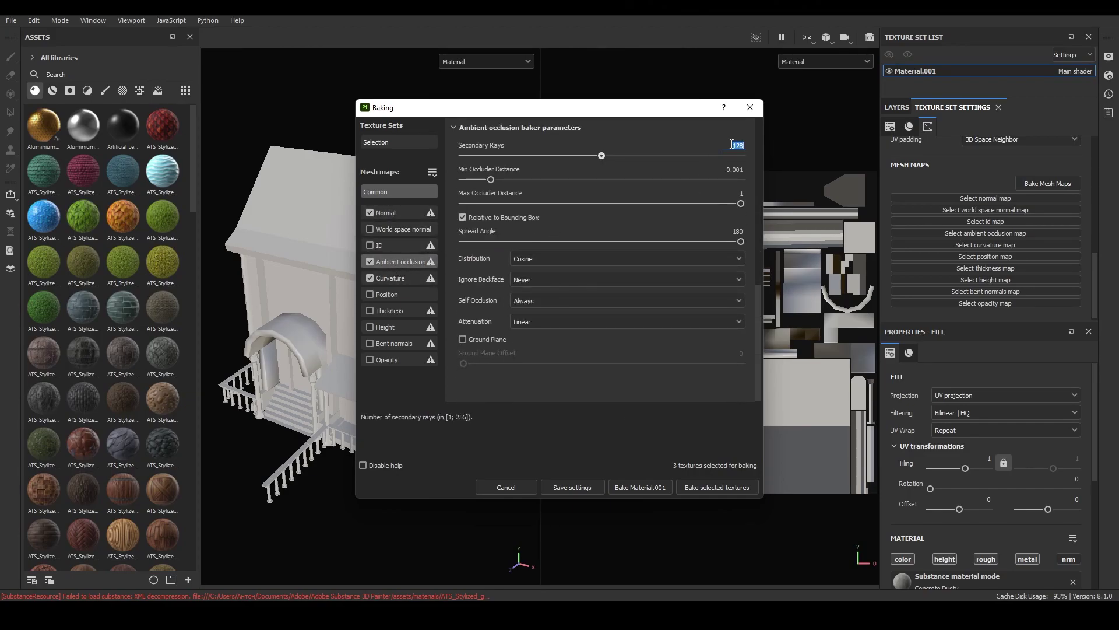
click(739, 171)
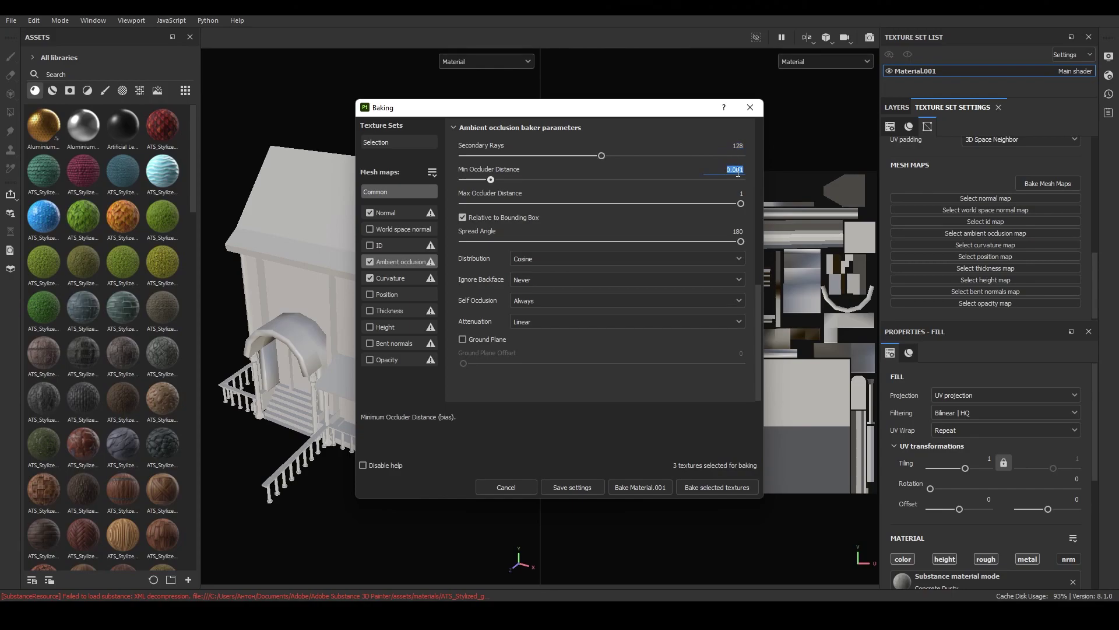
text(0)
key(Return)
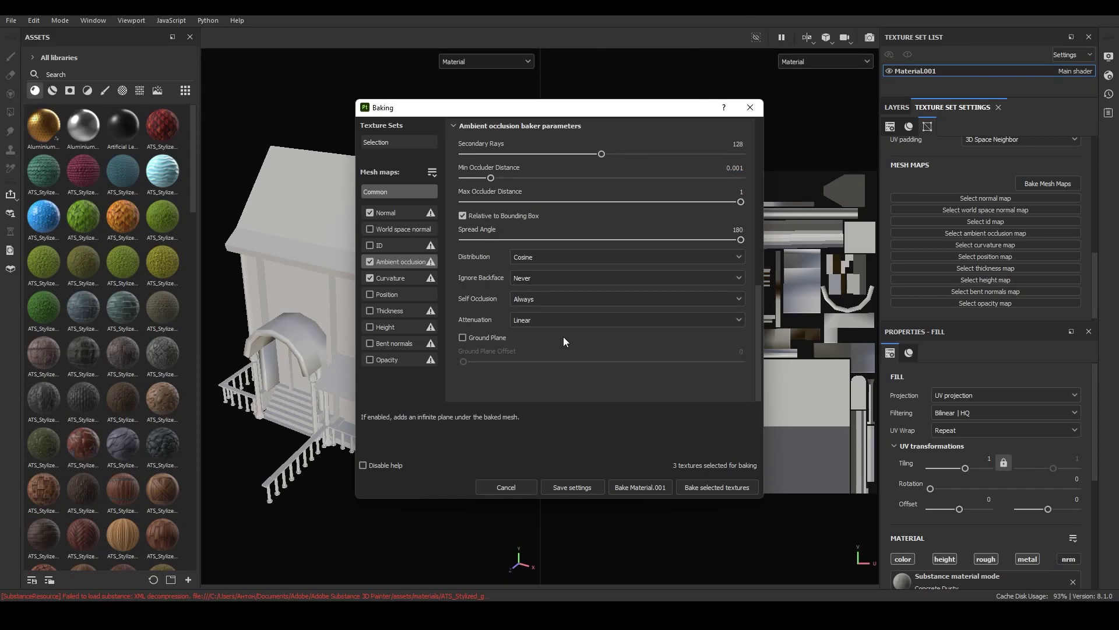
click(705, 488)
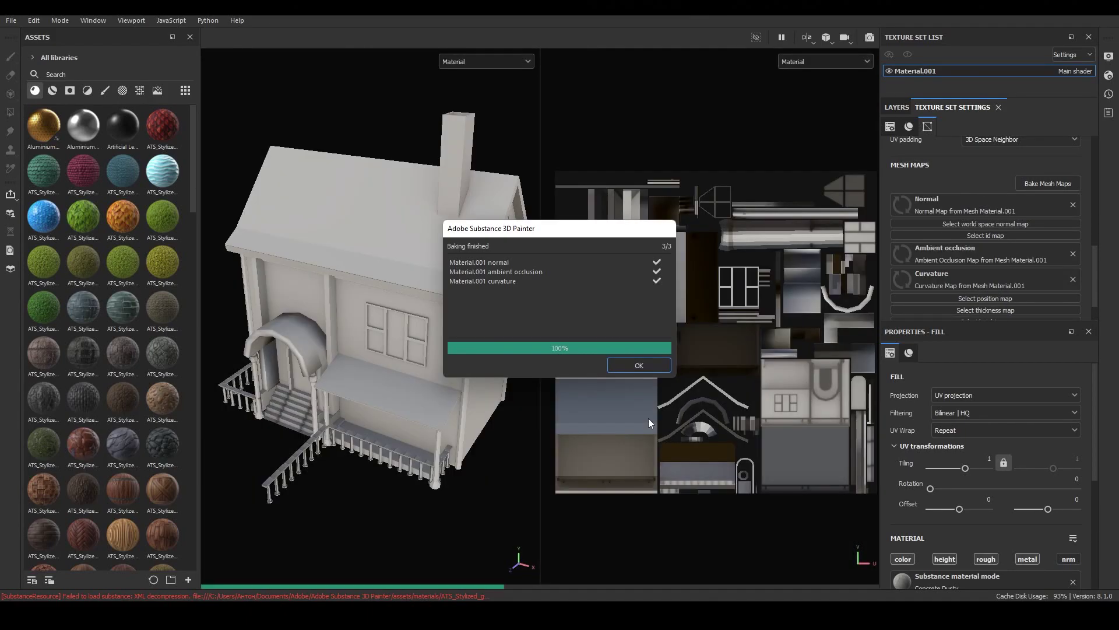
Dismiss the Baking finished report and scroll the viewport channel list to Mesh maps
click(653, 361)
scroll(328, 343, up, 1)
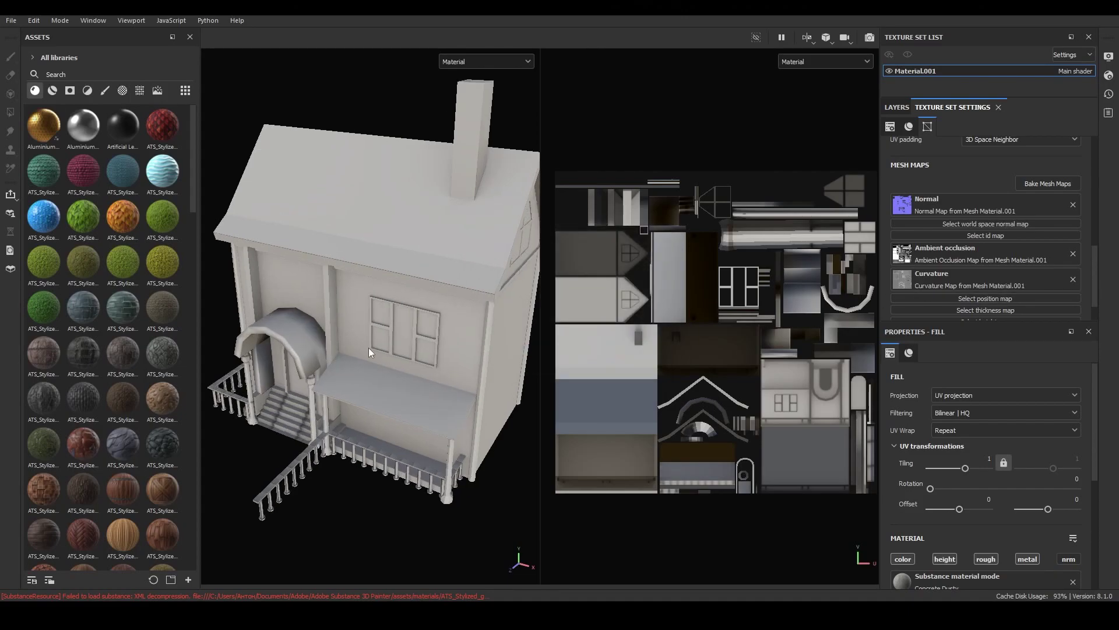
click(513, 62)
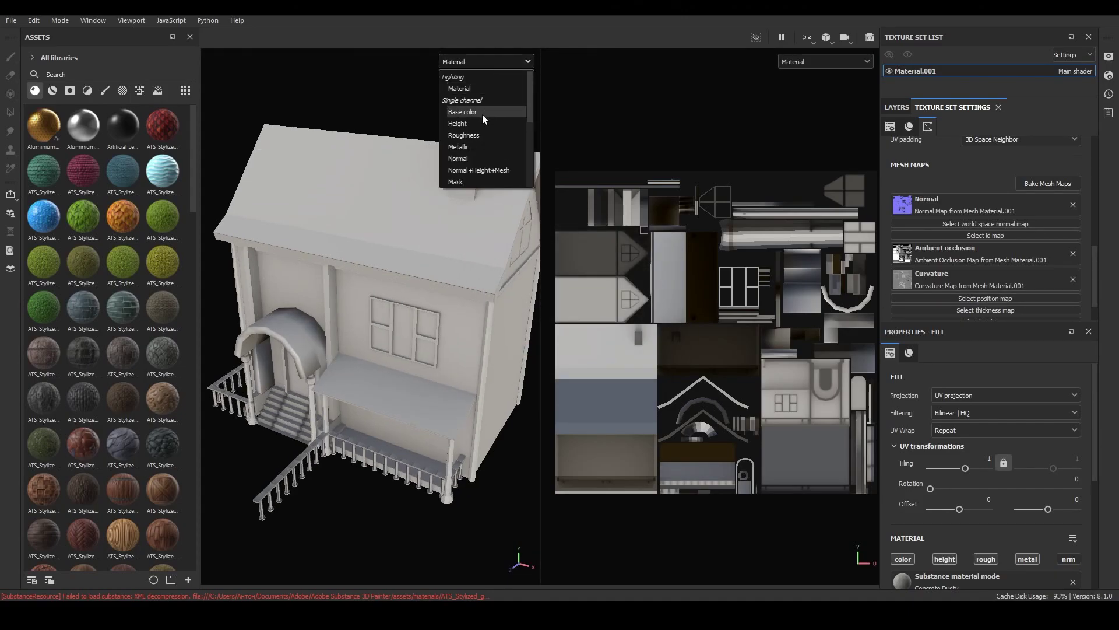
scroll(482, 114, down, 1)
scroll(481, 114, down, 1)
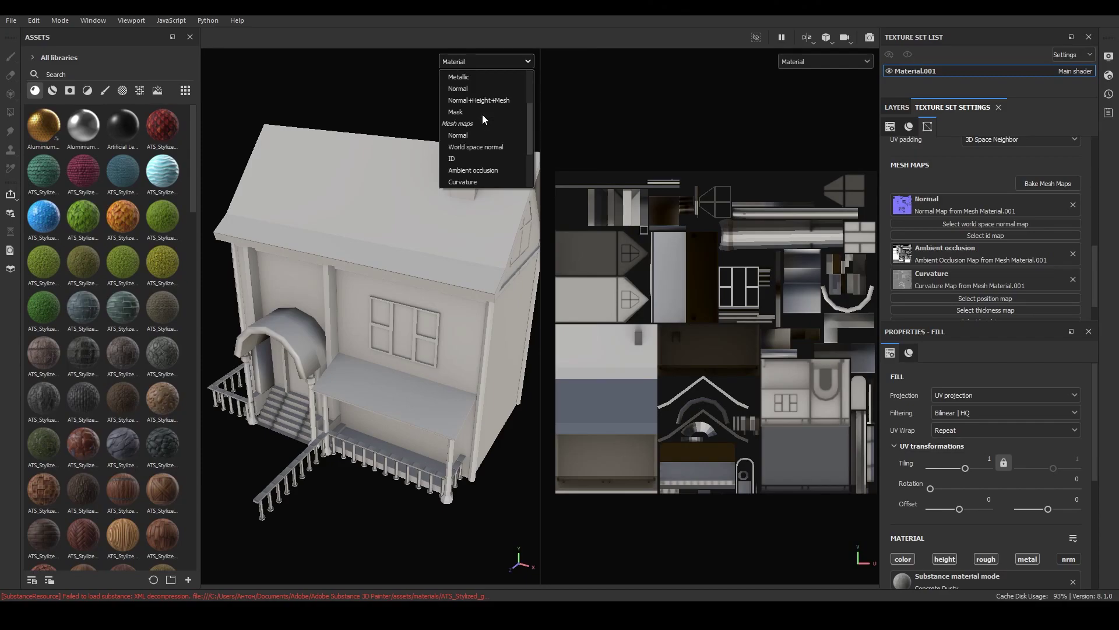
scroll(482, 114, down, 1)
Display the baked curvature map and orbit around the gable, window and porch
click(482, 146)
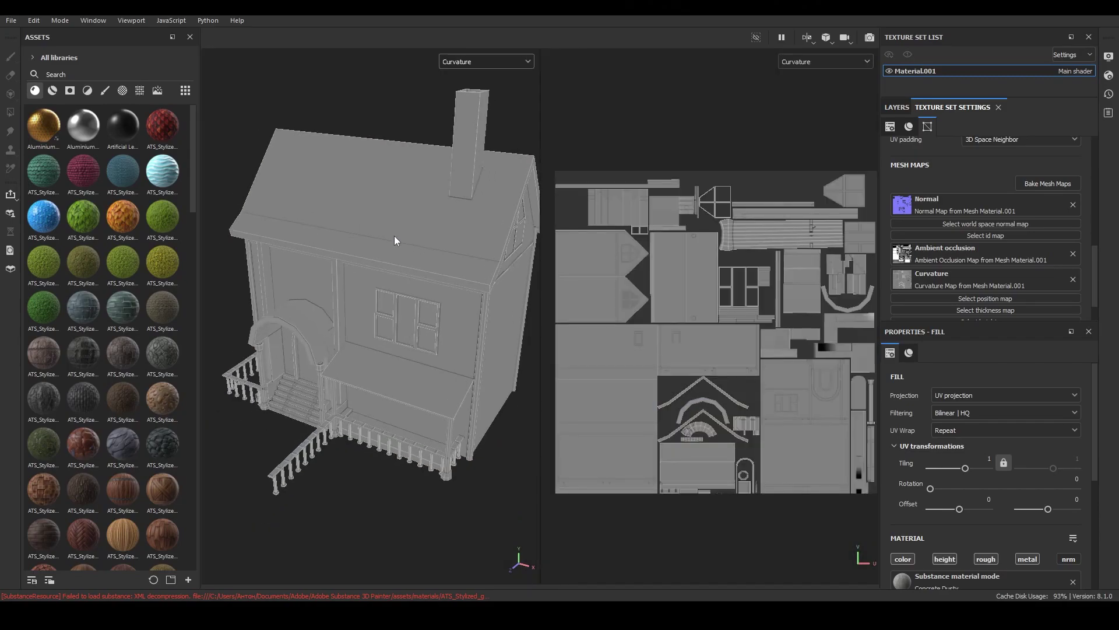
mouse_move(394, 235)
alt+mouse_down()
mouse_move(360, 230)
mouse_move(443, 231)
mouse_move(382, 298)
mouse_move(362, 240)
mouse_move(316, 181)
alt+mouse_up()
mouse_move(412, 325)
alt+mouse_down()
mouse_move(393, 382)
mouse_move(292, 370)
alt+mouse_up()
mouse_move(292, 369)
alt+middle_down()
mouse_move(427, 390)
mouse_move(310, 242)
alt+middle_up()
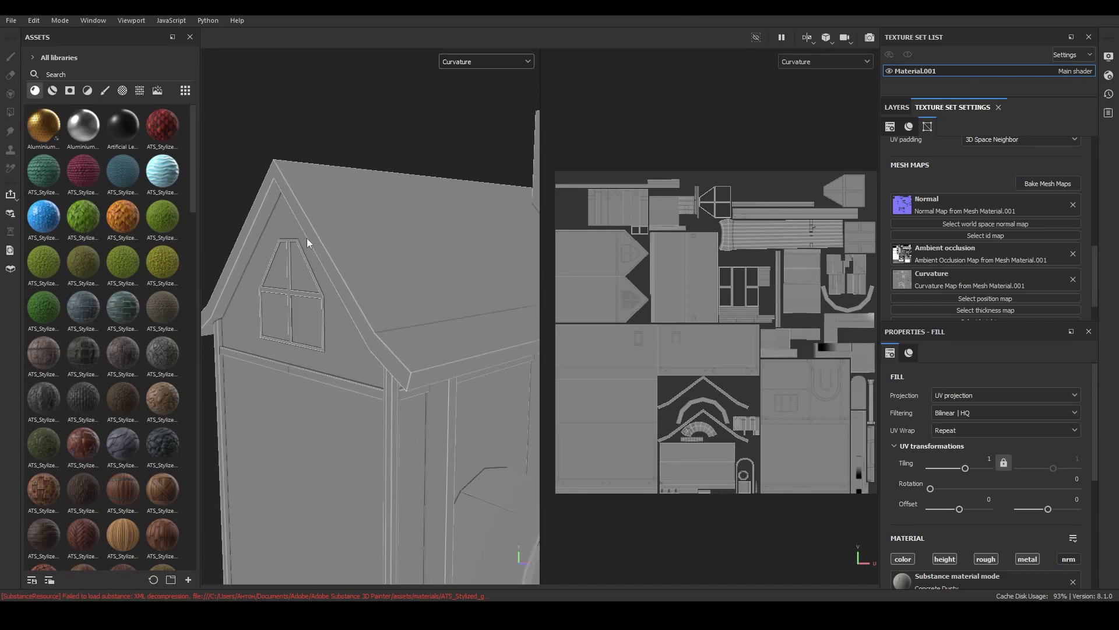
scroll(344, 251, down, 3)
scroll(327, 233, down, 3)
alt+drag(327, 232, 394, 278)
scroll(373, 280, up, 2)
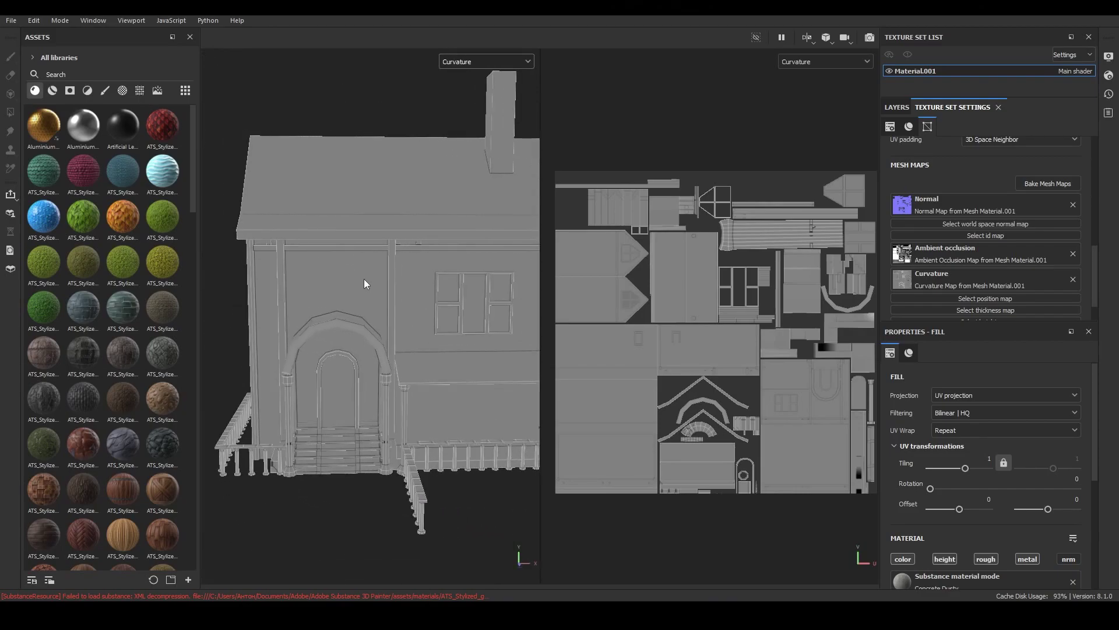
scroll(440, 402, up, 2)
mouse_move(429, 355)
alt+mouse_down()
mouse_move(432, 377)
mouse_move(391, 367)
alt+mouse_up()
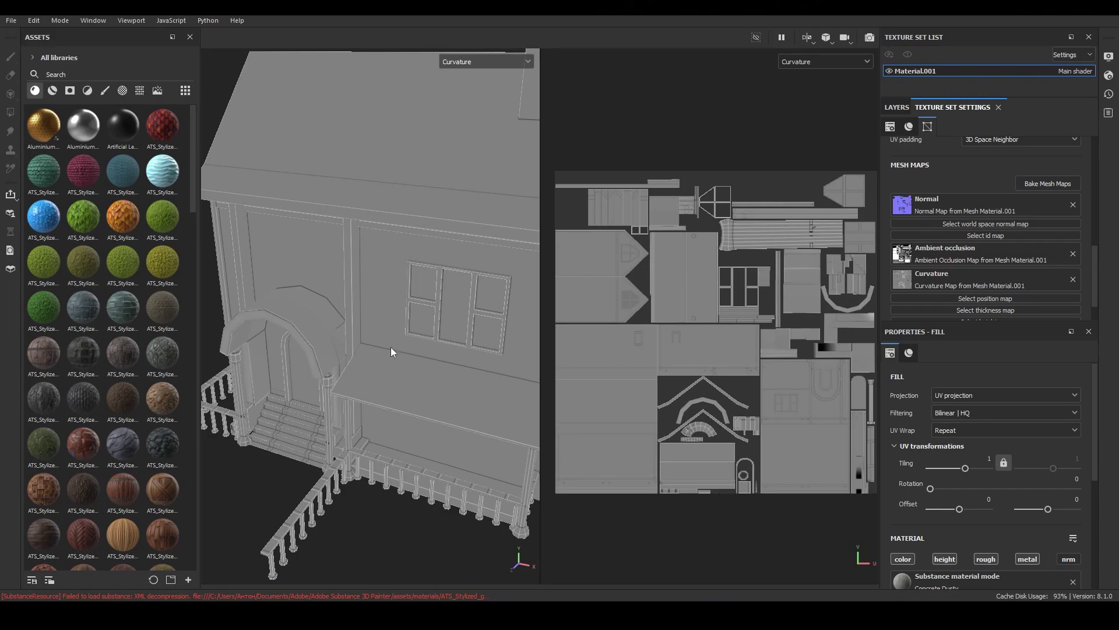
Switch both viewports to the baked Normal map and orbit to inspect it
click(477, 62)
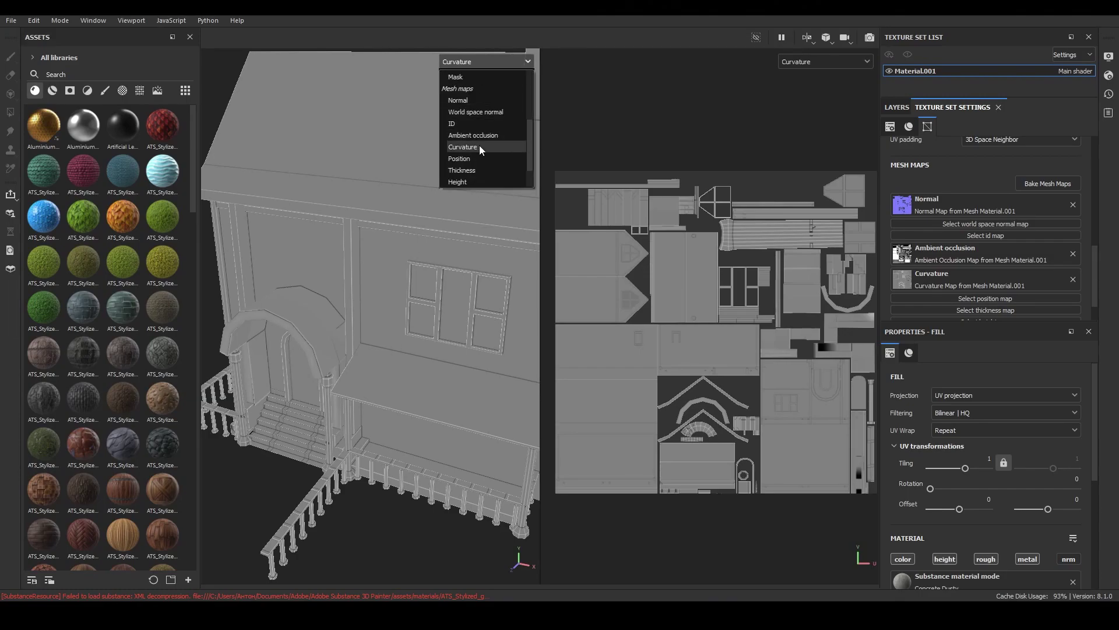
scroll(488, 153, down, 1)
scroll(489, 153, up, 1)
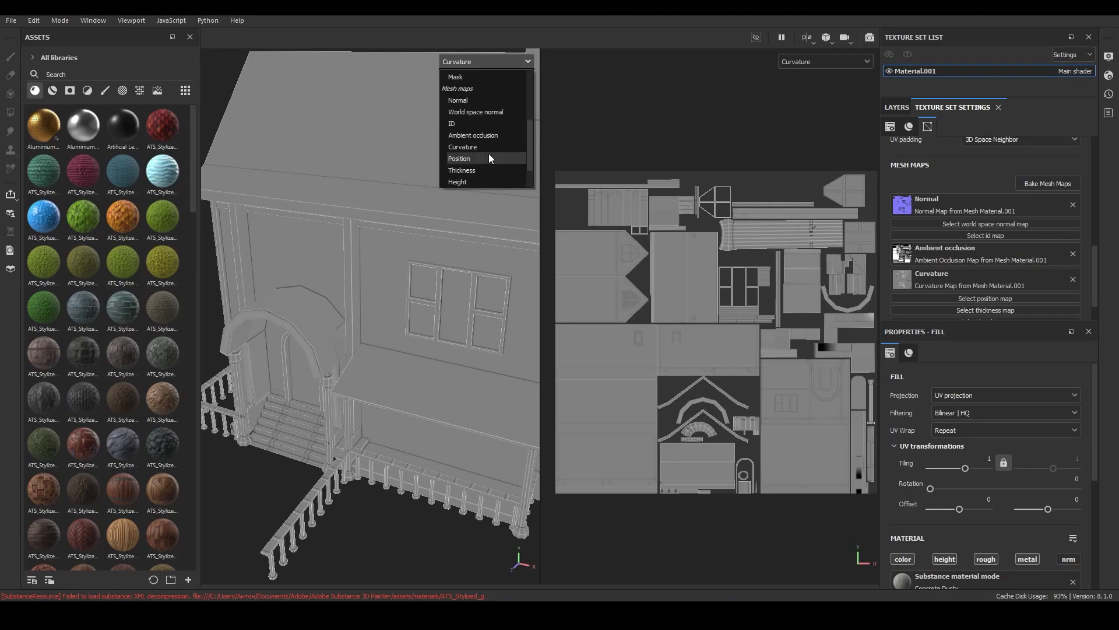
click(486, 98)
scroll(385, 208, down, 5)
mouse_move(385, 208)
alt+mouse_down()
mouse_move(333, 245)
mouse_move(450, 220)
mouse_move(421, 147)
mouse_move(375, 100)
mouse_move(369, 230)
alt+mouse_up()
mouse_move(370, 229)
alt+middle_down()
mouse_move(362, 257)
mouse_move(399, 274)
alt+middle_up()
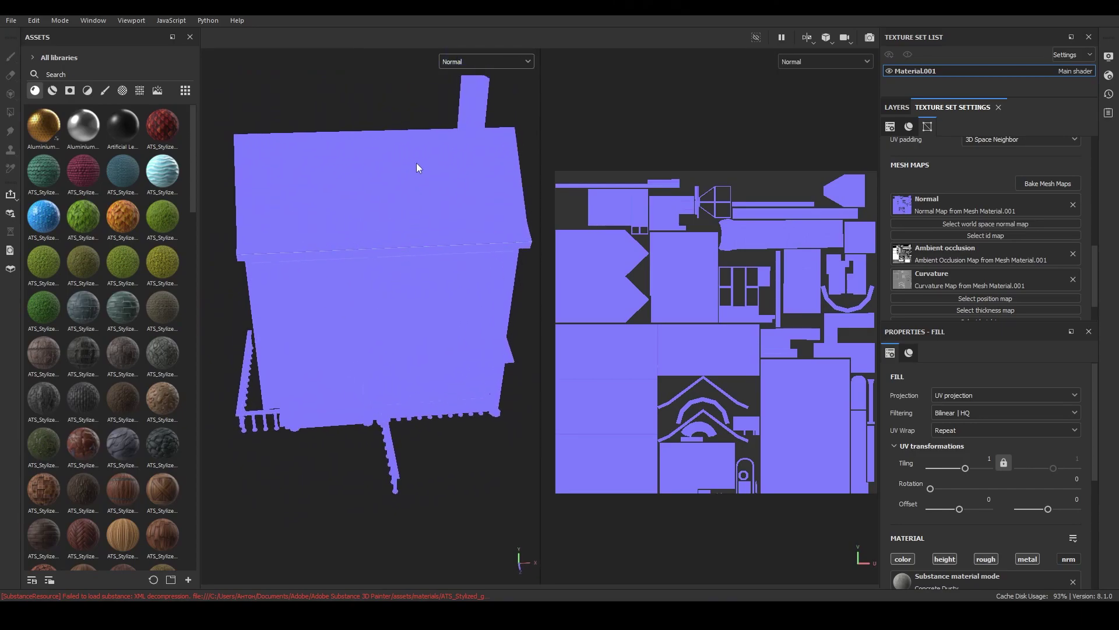
Display the Ambient occlusion map and zoom and orbit to inspect the porch and stairs
click(505, 62)
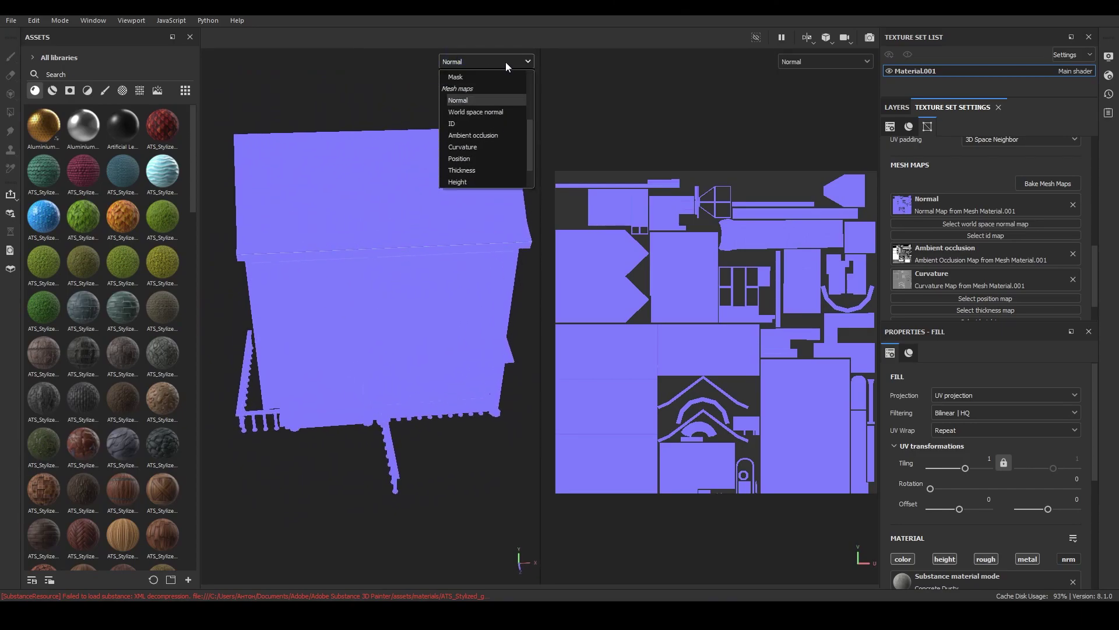
click(482, 135)
scroll(365, 303, up, 3)
alt+drag(365, 303, 348, 301)
scroll(348, 302, up, 2)
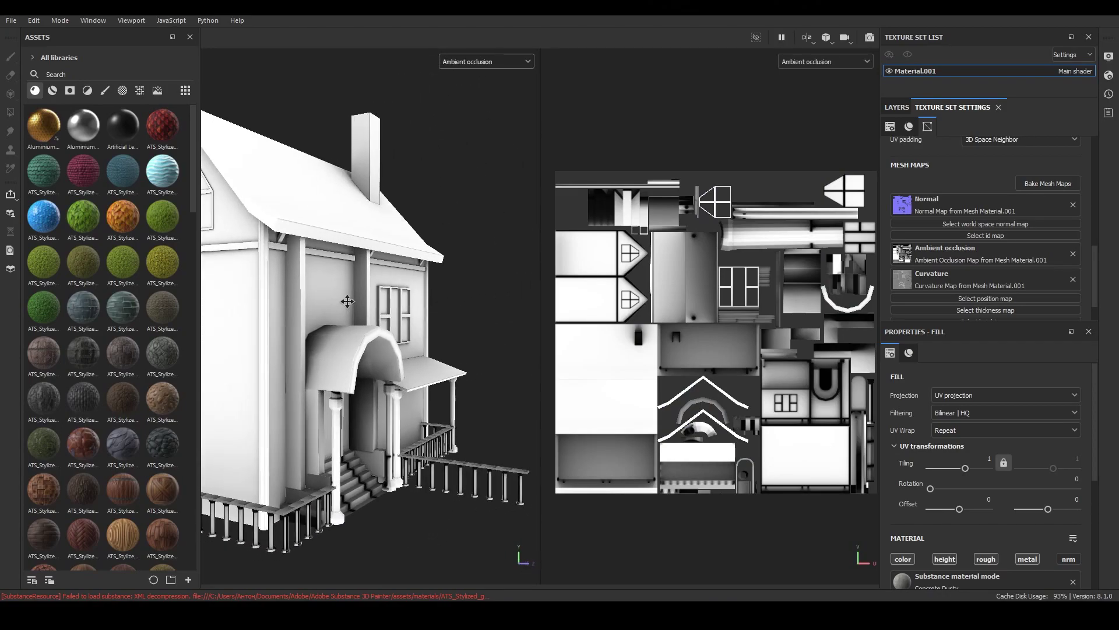
scroll(416, 281, up, 2)
scroll(417, 280, up, 2)
scroll(429, 371, up, 2)
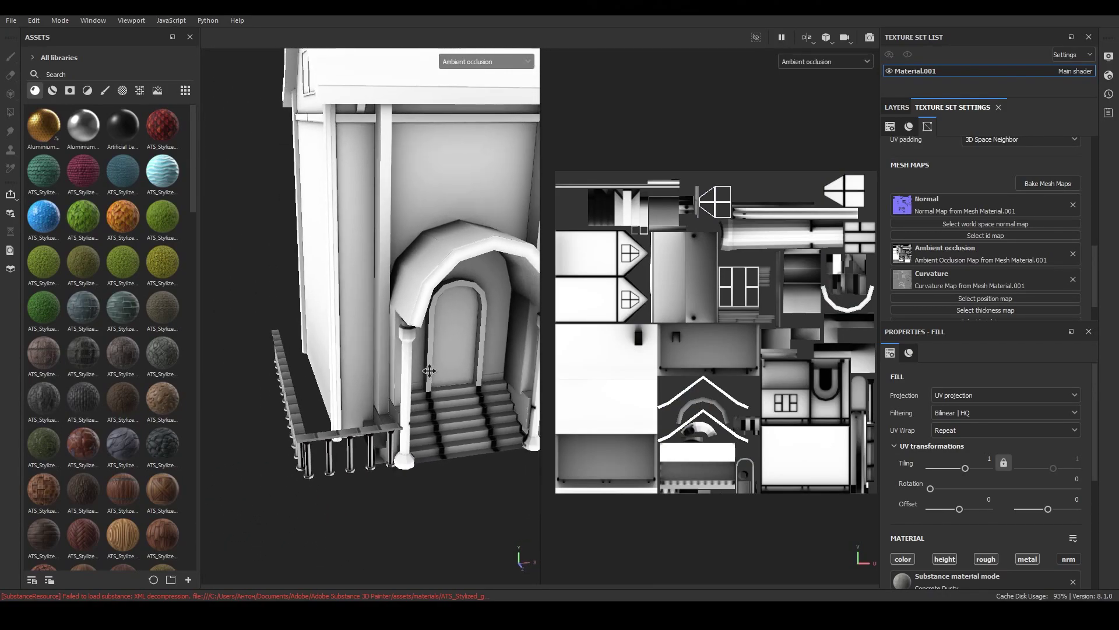
scroll(337, 282, up, 2)
scroll(377, 339, up, 2)
scroll(376, 340, up, 2)
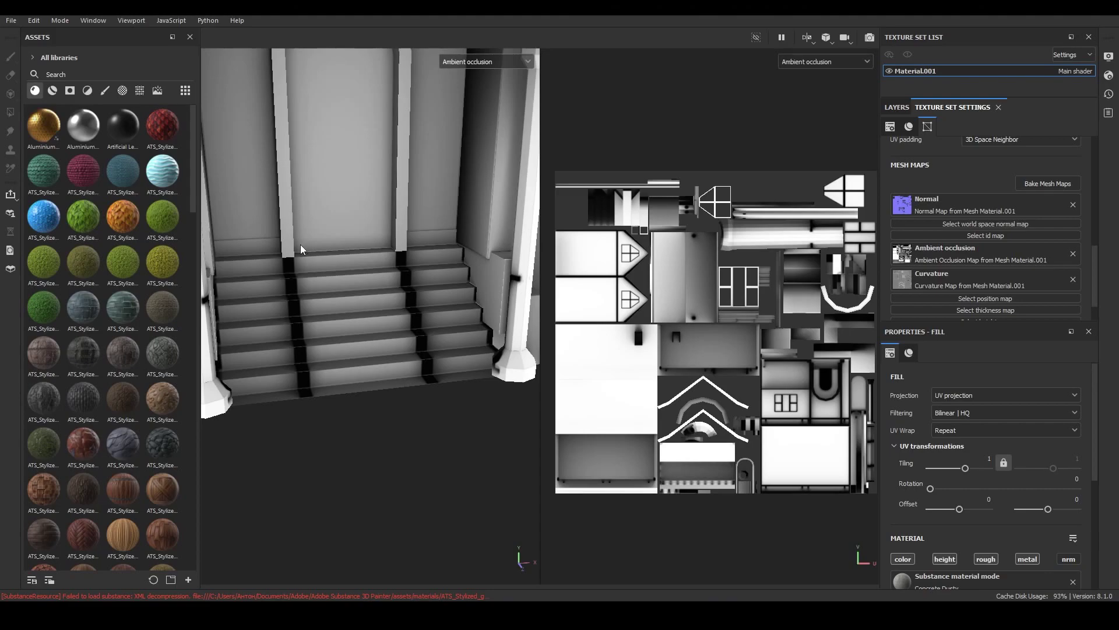
scroll(338, 352, down, 3)
mouse_move(335, 292)
alt+mouse_down()
mouse_move(424, 309)
mouse_move(446, 334)
alt+mouse_up()
scroll(446, 334, down, 3)
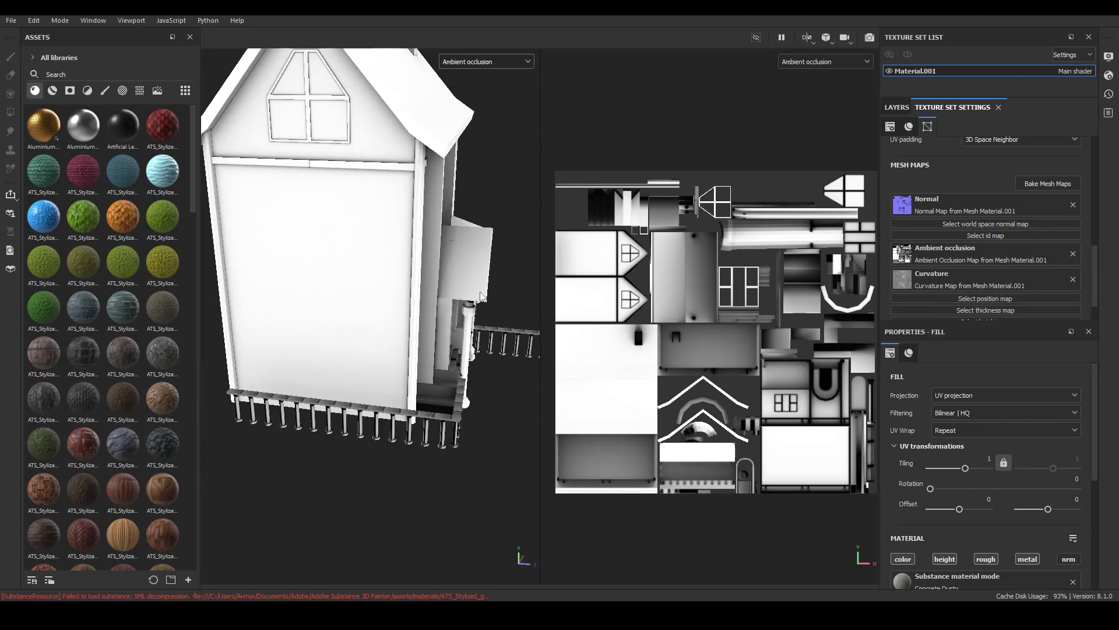
scroll(382, 290, up, 3)
mouse_move(382, 289)
alt+mouse_down()
mouse_move(408, 274)
mouse_move(376, 248)
mouse_move(341, 292)
alt+mouse_up()
scroll(376, 248, up, 1)
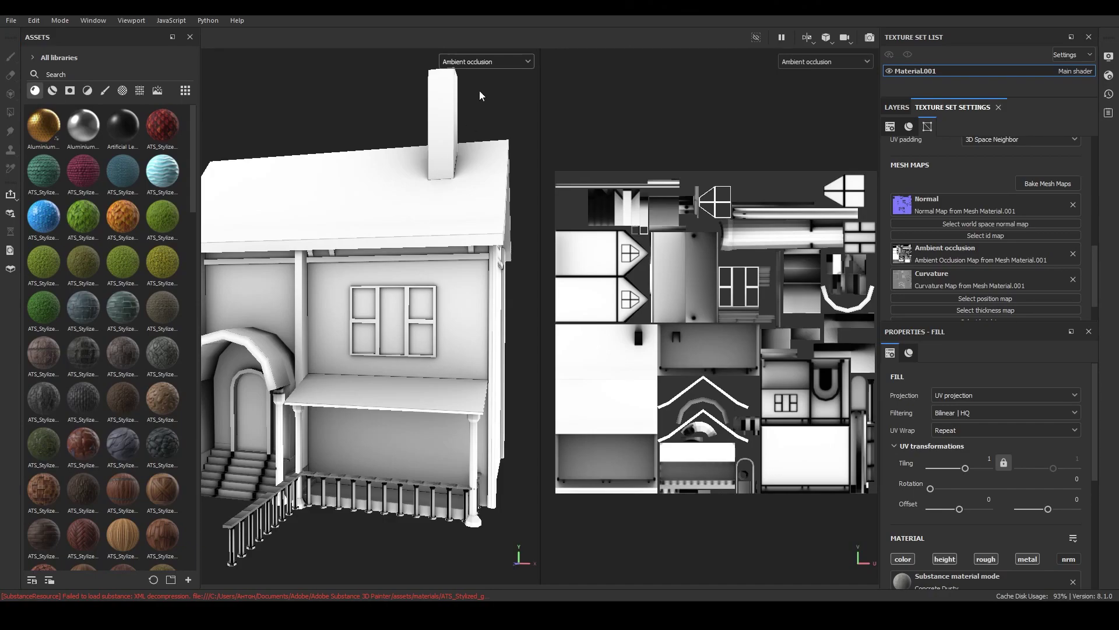
Return both viewports to Material shading and reframe the whole house
click(487, 61)
click(485, 87)
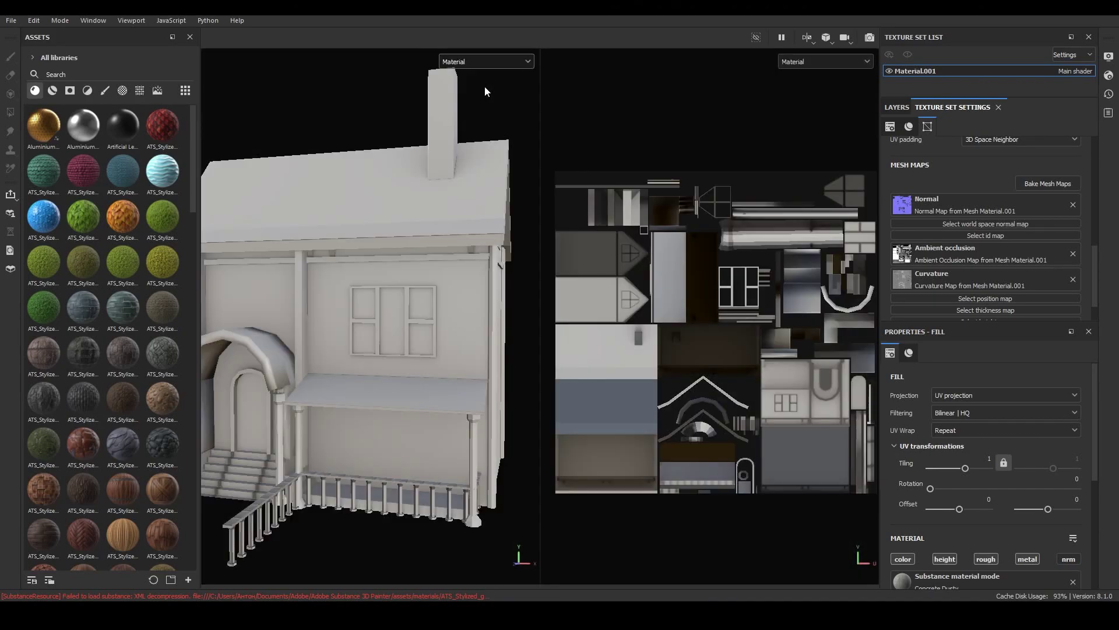
mouse_move(411, 262)
alt+mouse_down()
mouse_move(421, 278)
mouse_move(386, 344)
mouse_move(432, 331)
mouse_move(428, 285)
alt+mouse_up()
scroll(386, 343, up, 2)
scroll(401, 318, up, 3)
scroll(410, 369, up, 3)
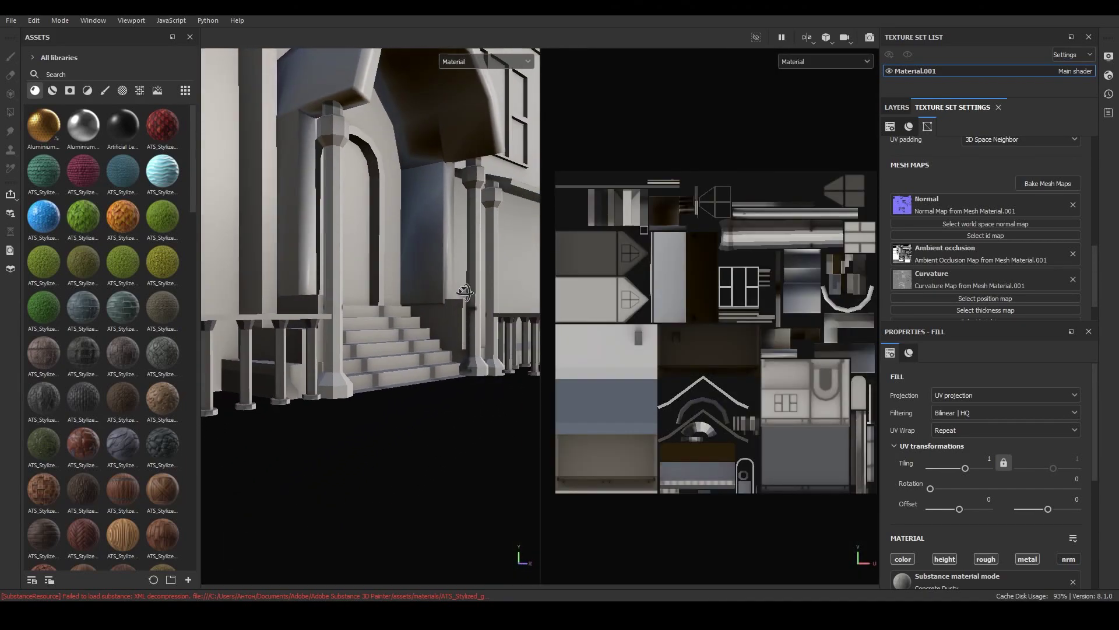
scroll(428, 286, down, 2)
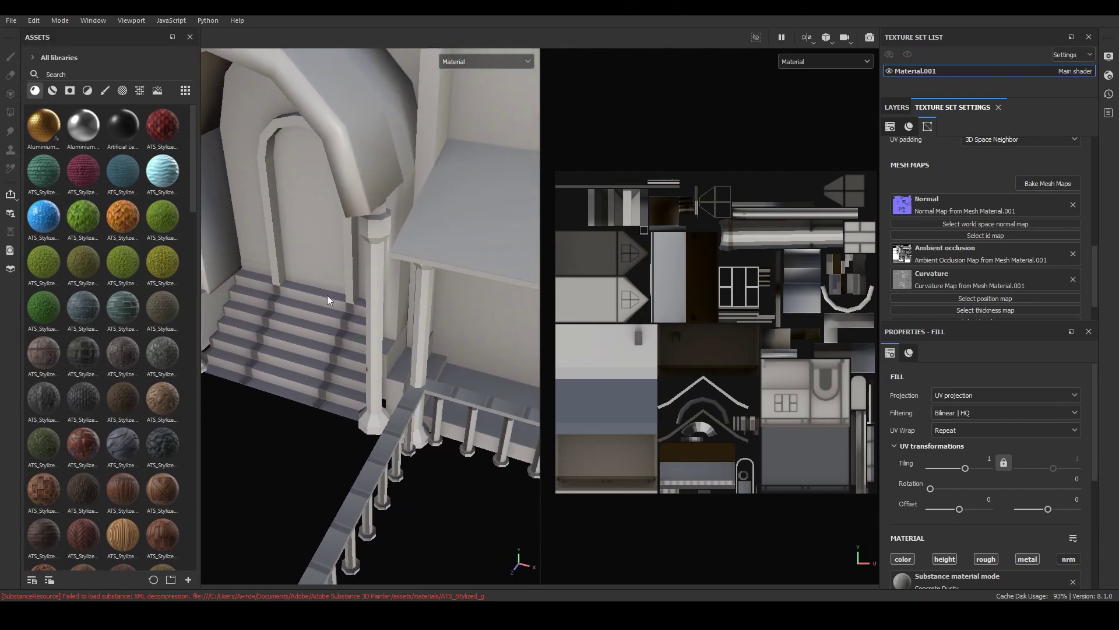
scroll(346, 286, down, 3)
scroll(350, 285, down, 3)
alt+middle_drag(390, 264, 381, 310)
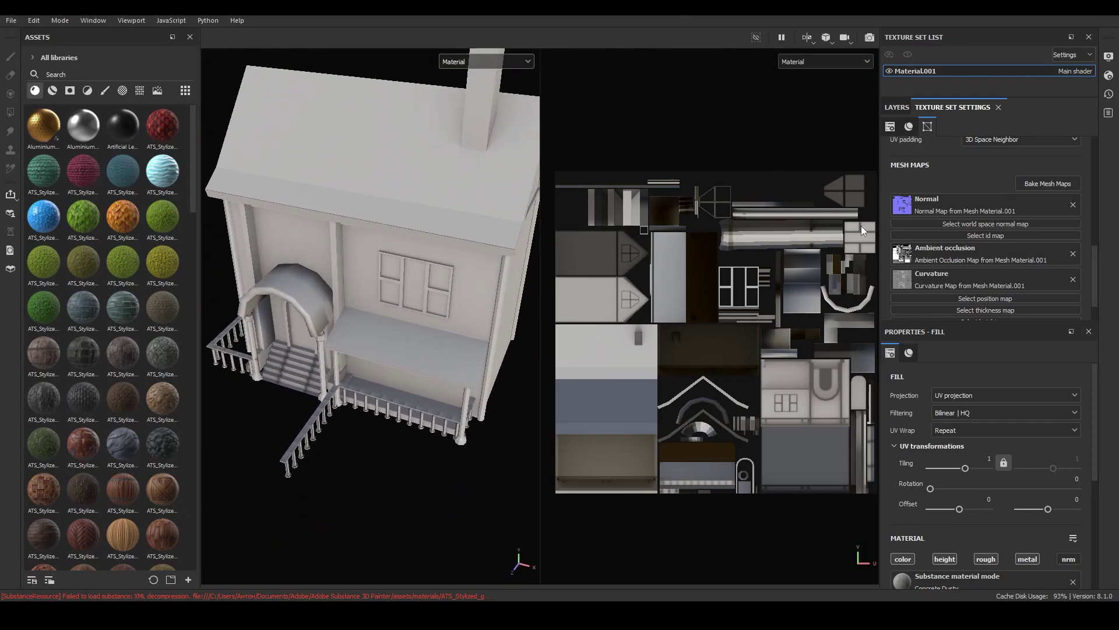
Remove the Ambient occlusion mesh map from Material.001 and show the layer stack
click(1073, 254)
mouse_move(435, 249)
alt+mouse_down()
mouse_move(394, 212)
mouse_move(336, 209)
alt+mouse_up()
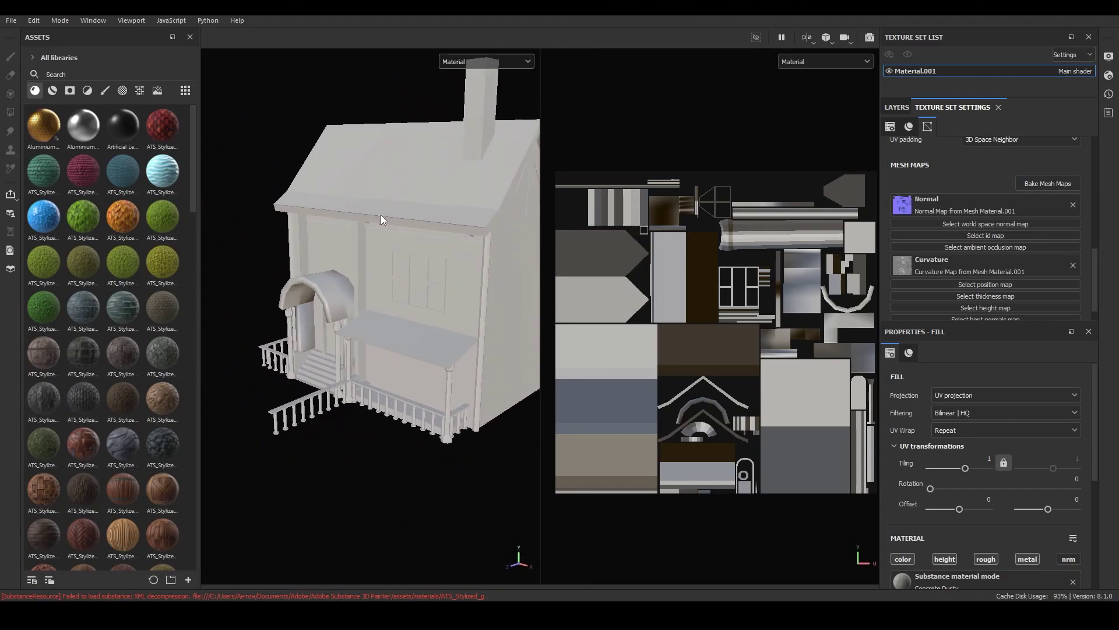
alt+drag(387, 231, 343, 247)
click(896, 107)
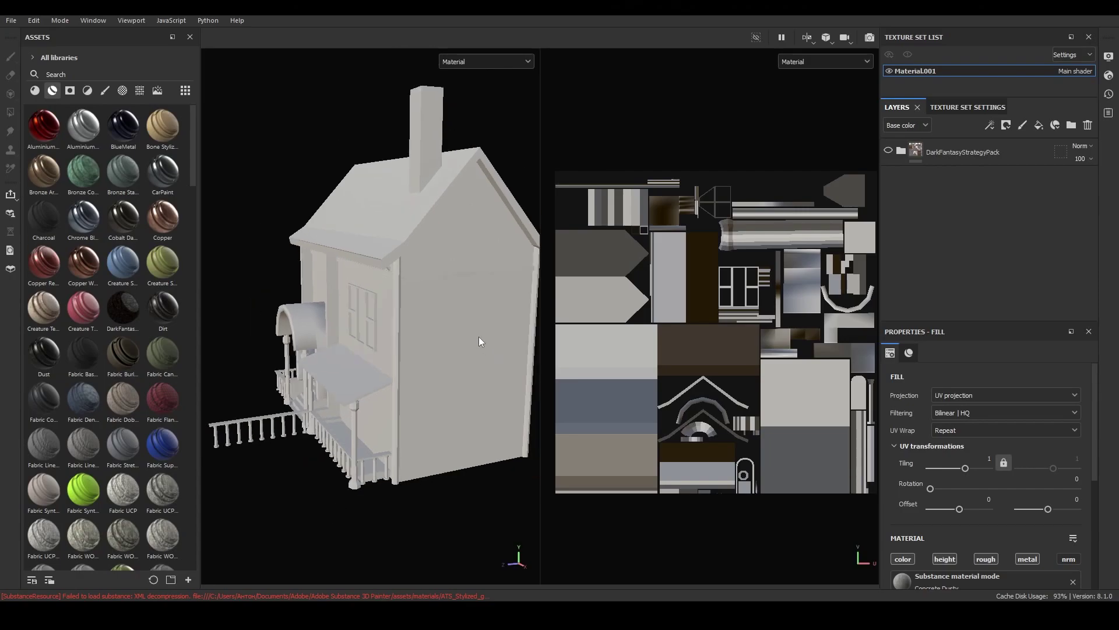
Reframe the house and scroll the asset library down to the hh_wood smart materials
alt+drag(479, 342, 479, 241)
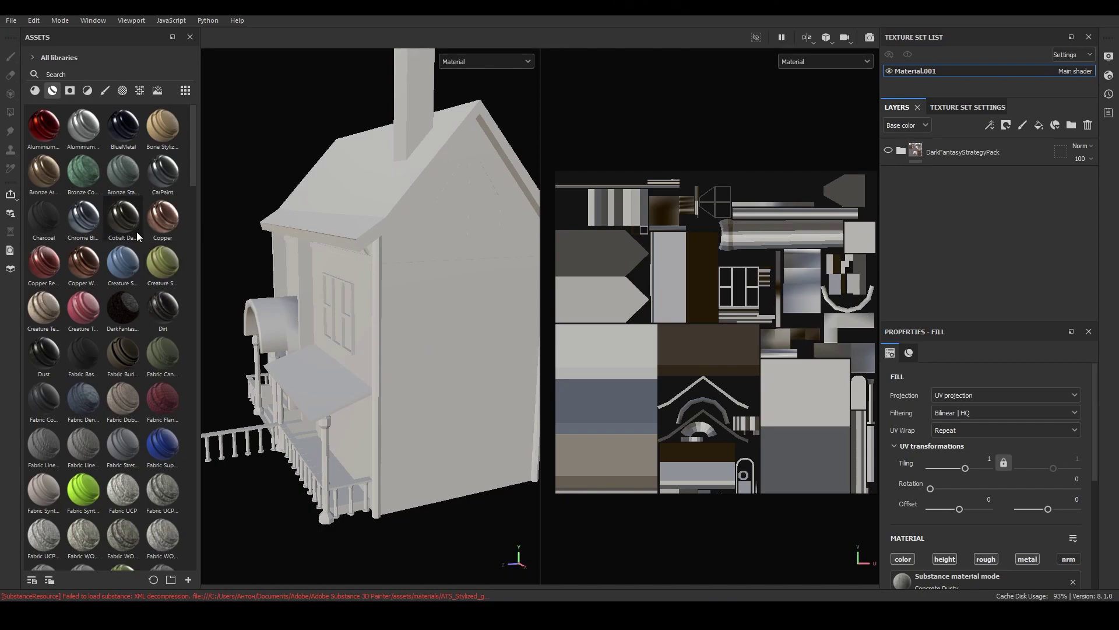
scroll(136, 232, down, 5)
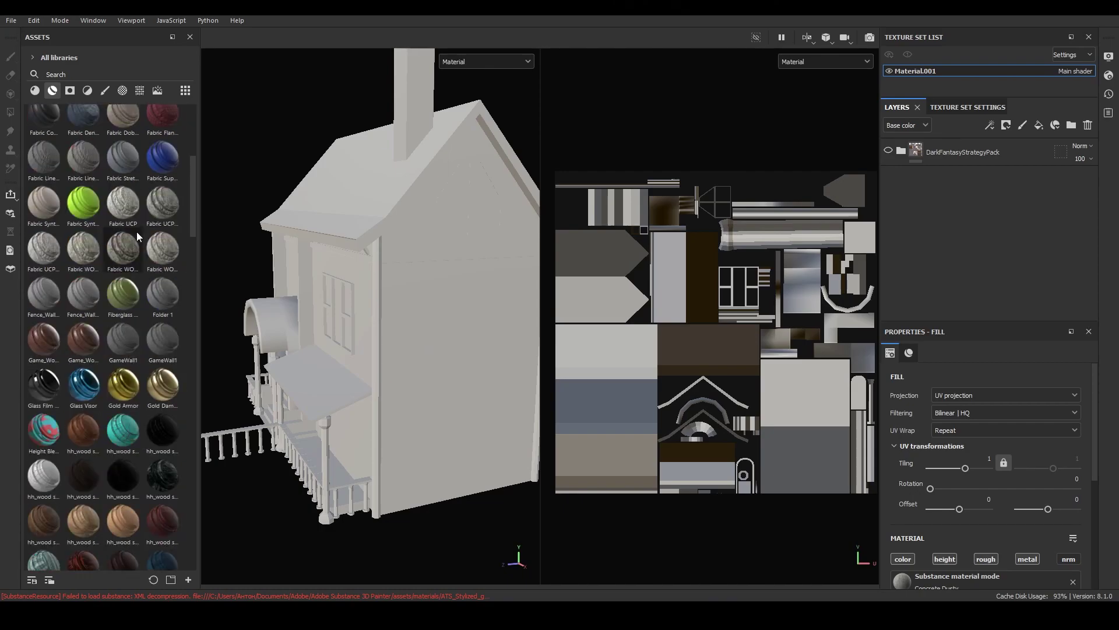
scroll(136, 232, down, 3)
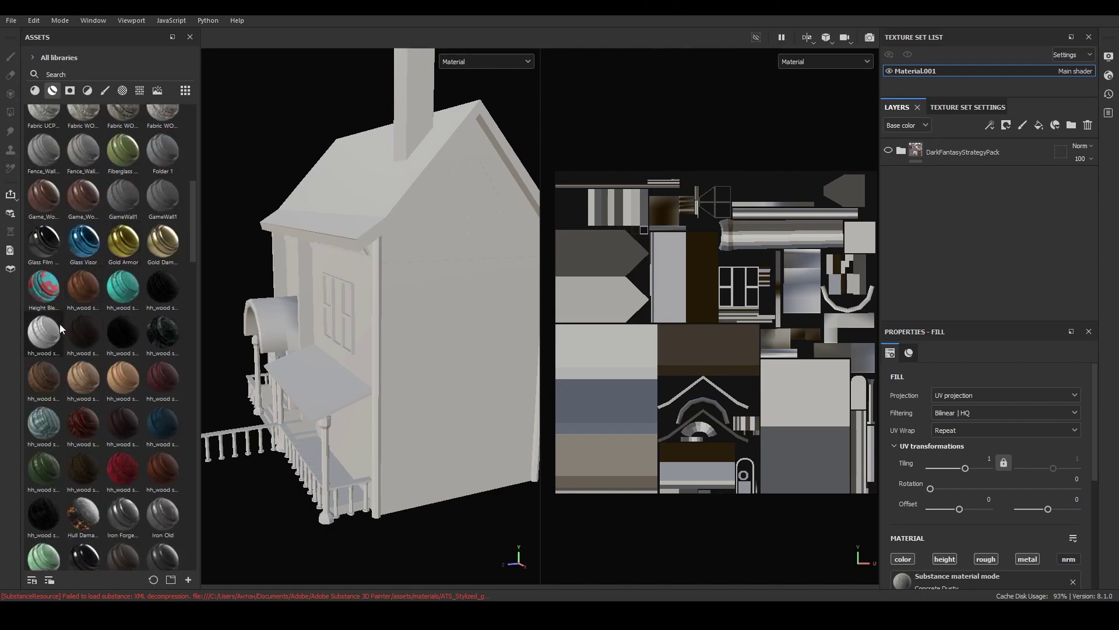
mouse_move(43, 331)
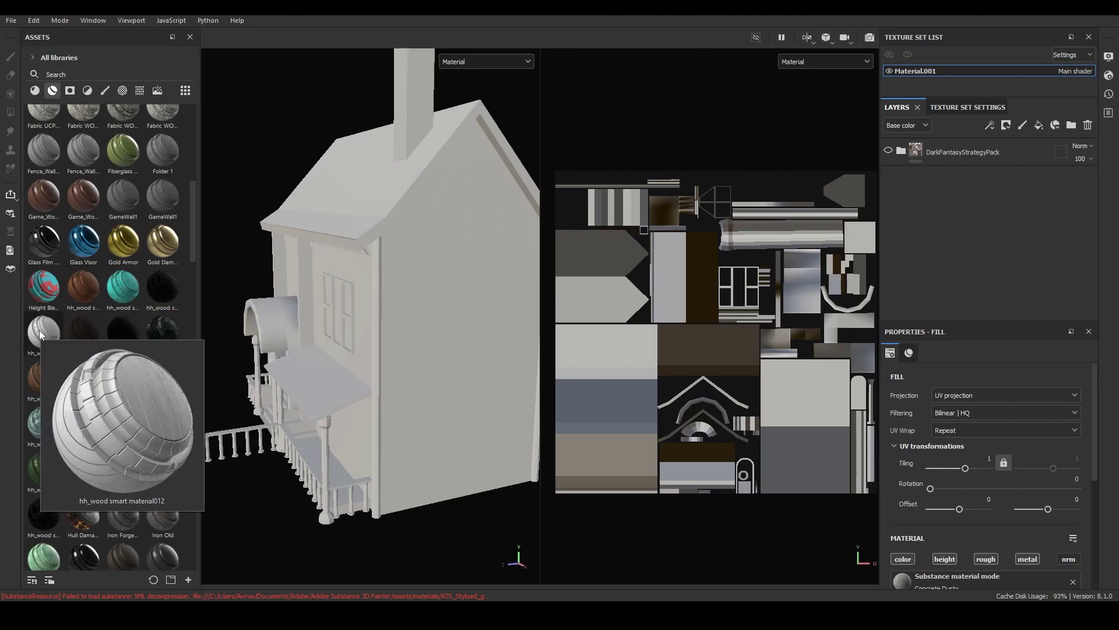
Apply hh_wood smart material012 to the house and expand its folder
drag(40, 330, 446, 284)
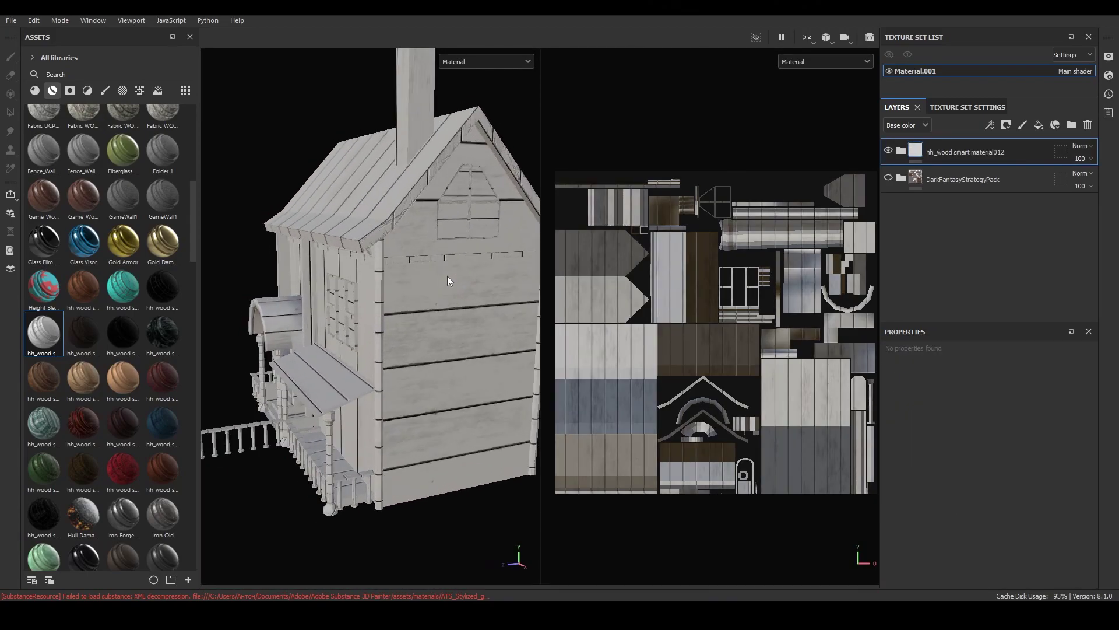
alt+drag(330, 299, 385, 297)
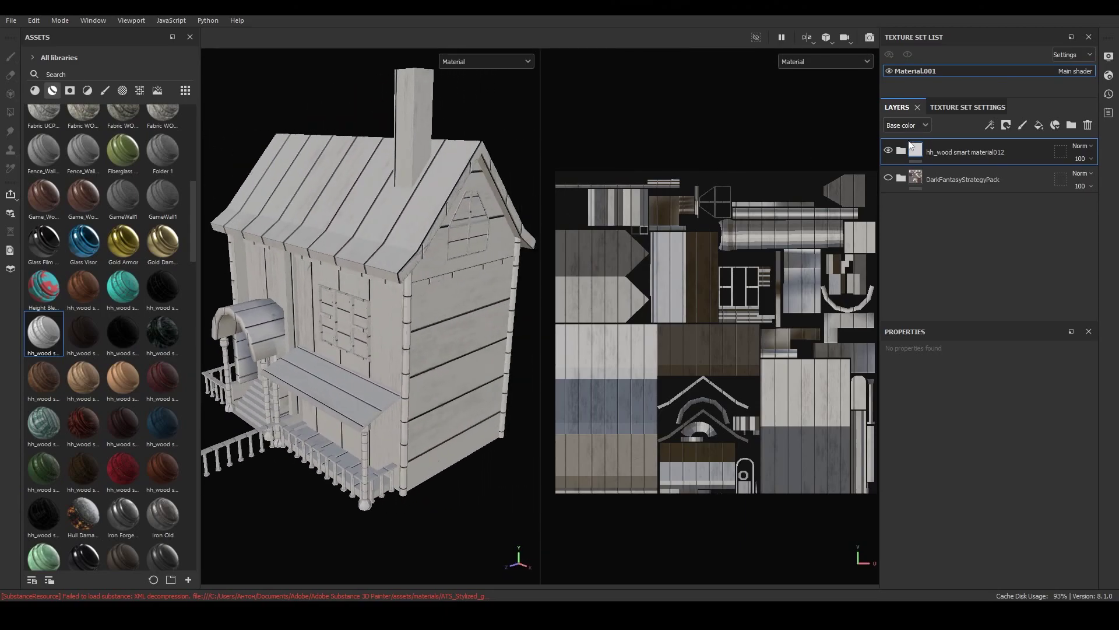
click(901, 150)
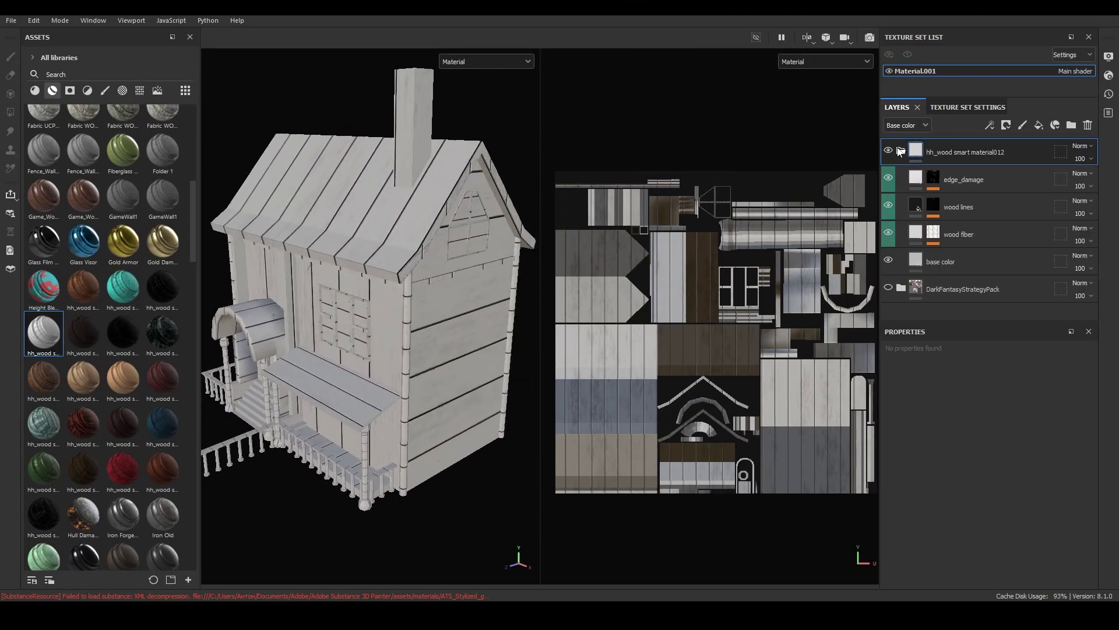
Strip the smart material to wood lines, deleting edge_damage, wood fiber, base color and its folder
click(1013, 184)
key(Delete)
click(999, 207)
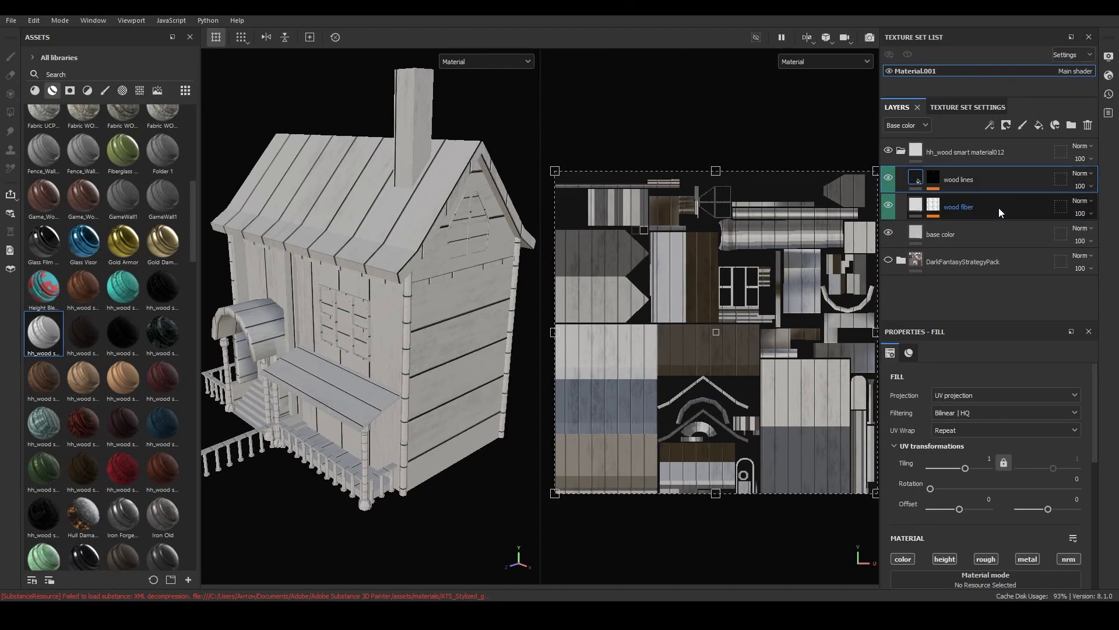
key(Delete)
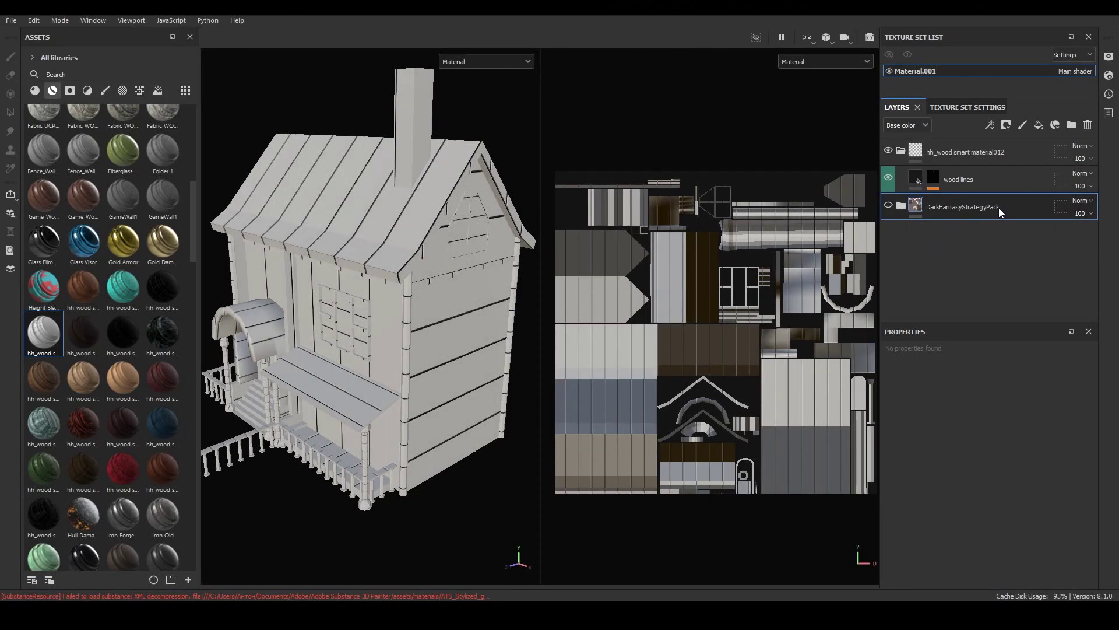
key(Delete)
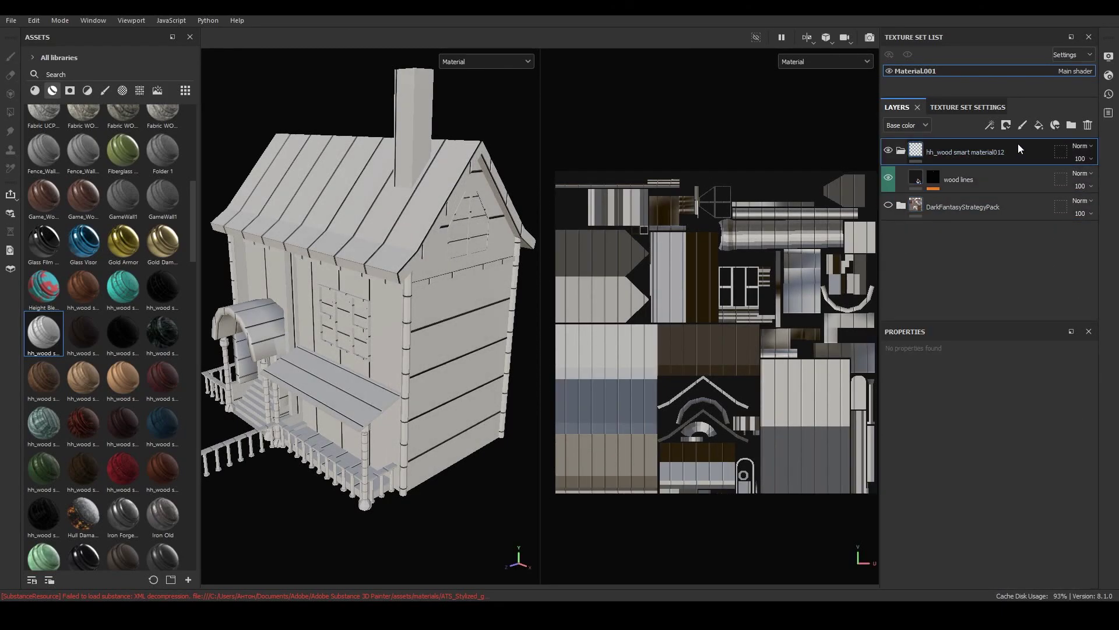
drag(1005, 180, 978, 222)
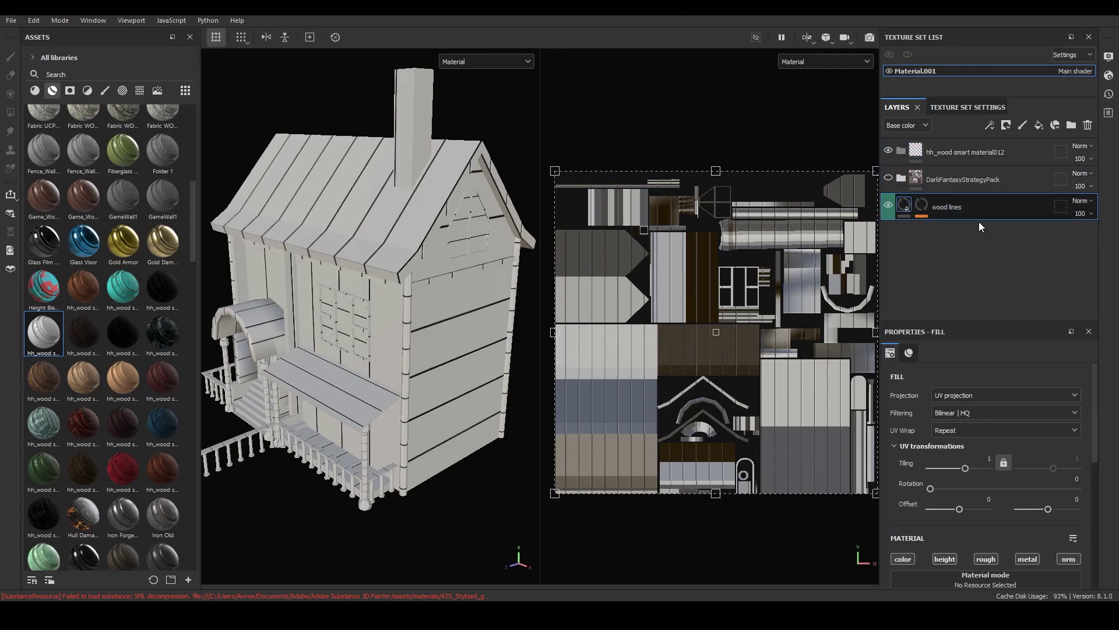
click(1010, 151)
key(Delete)
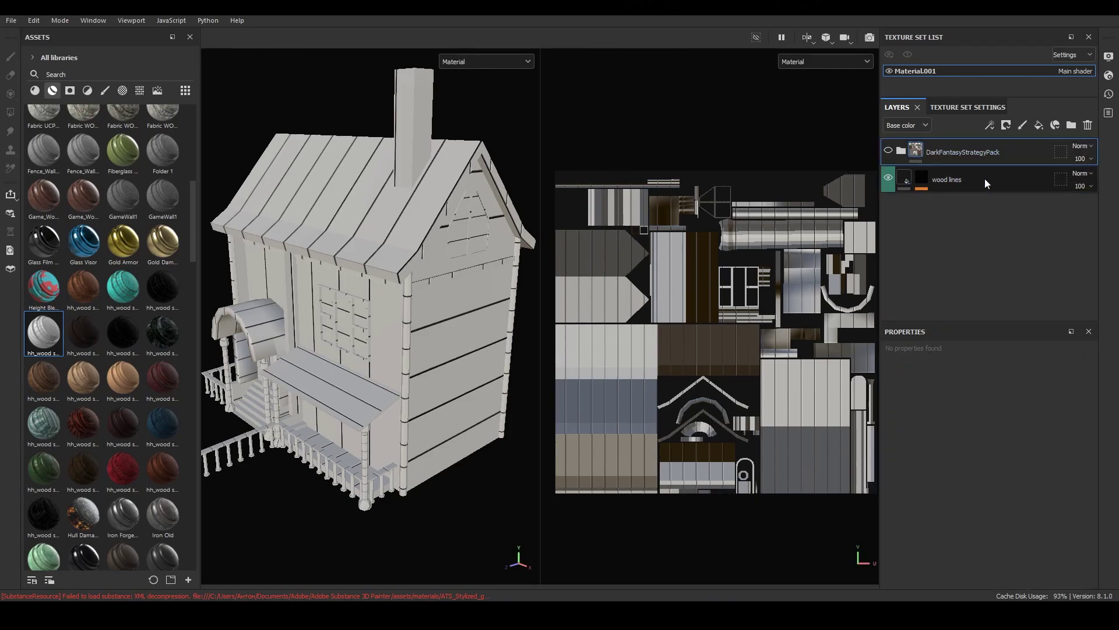
Select the wood lines fill layer and pan and zoom the house view
click(986, 179)
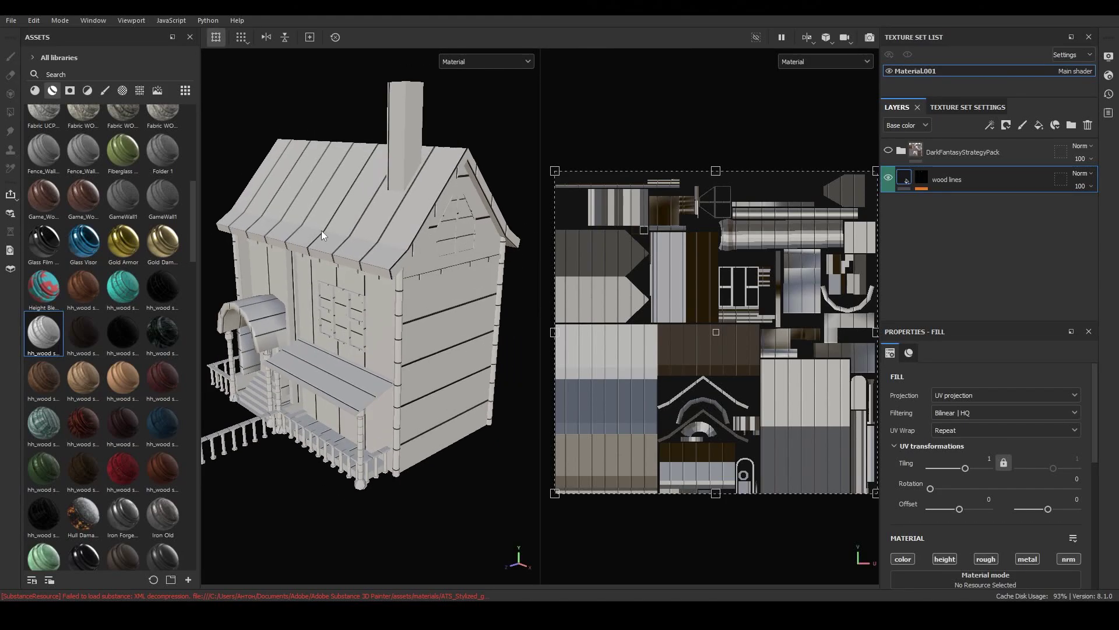
middle_drag(324, 251, 349, 277)
scroll(370, 289, down, 2)
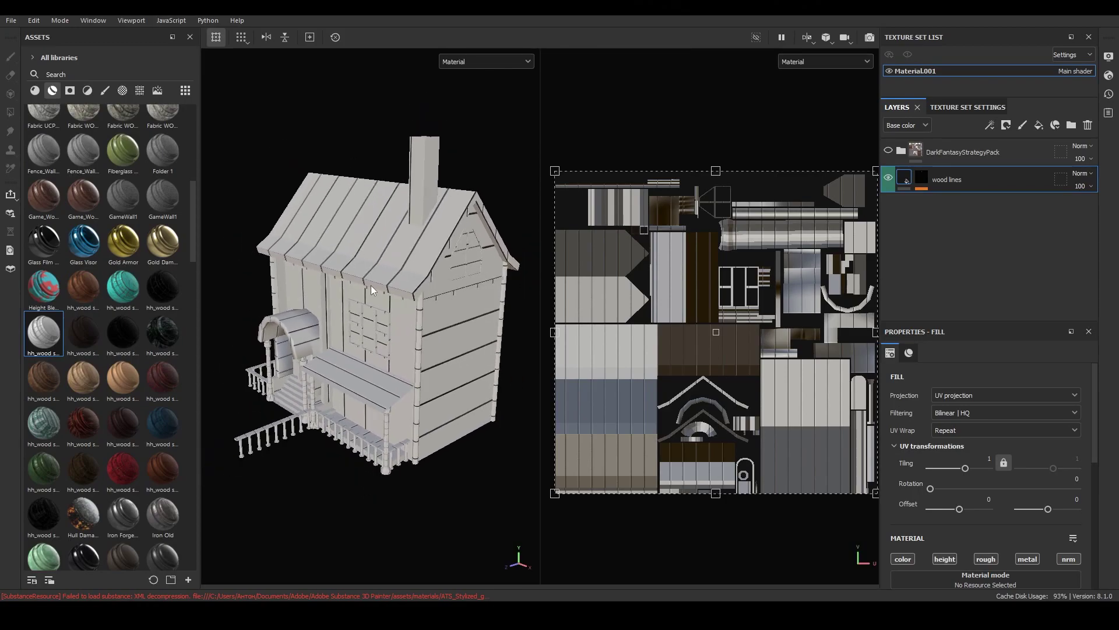
scroll(370, 288, down, 1)
scroll(368, 297, down, 1)
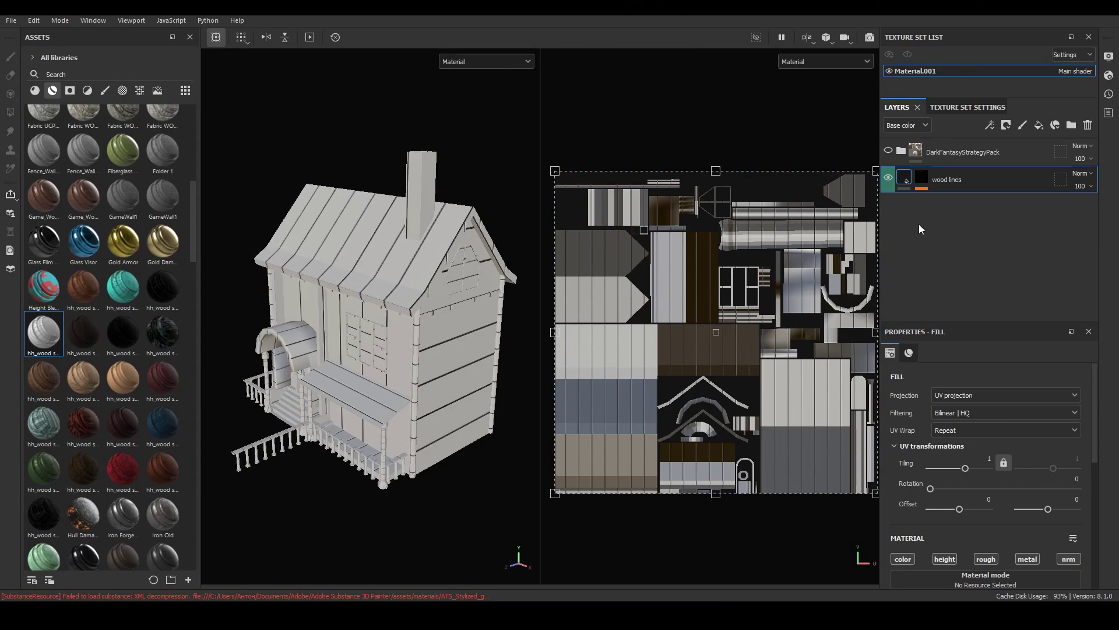
Group the wood lines layer into a folder named BaseWood
key(ctrl+g)
double_click(944, 180)
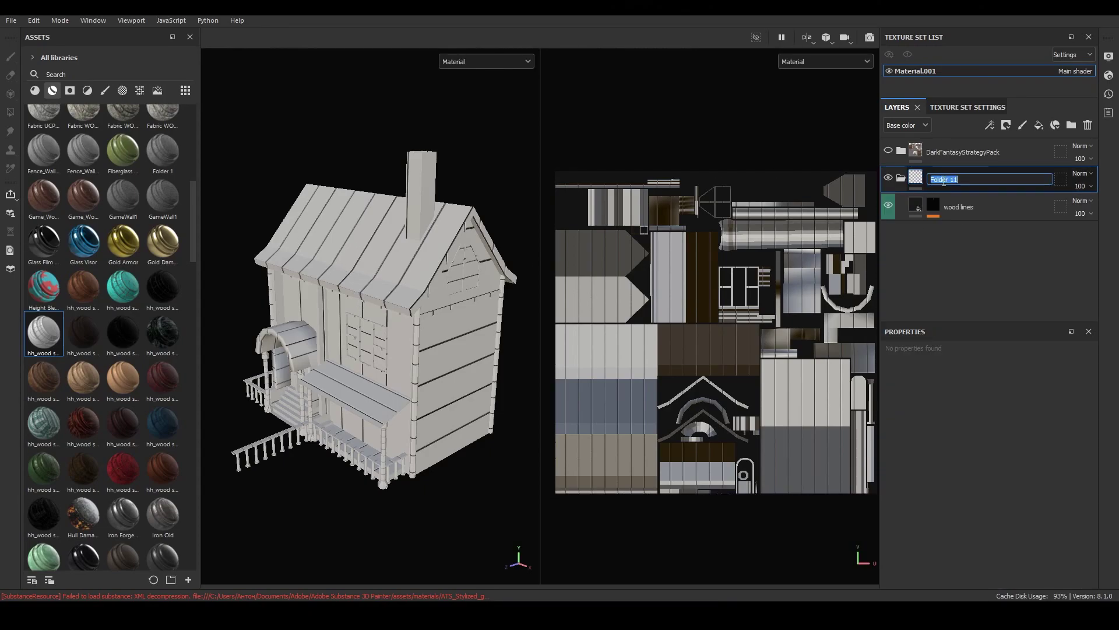
text(BaseW)
text(ood)
key(Return)
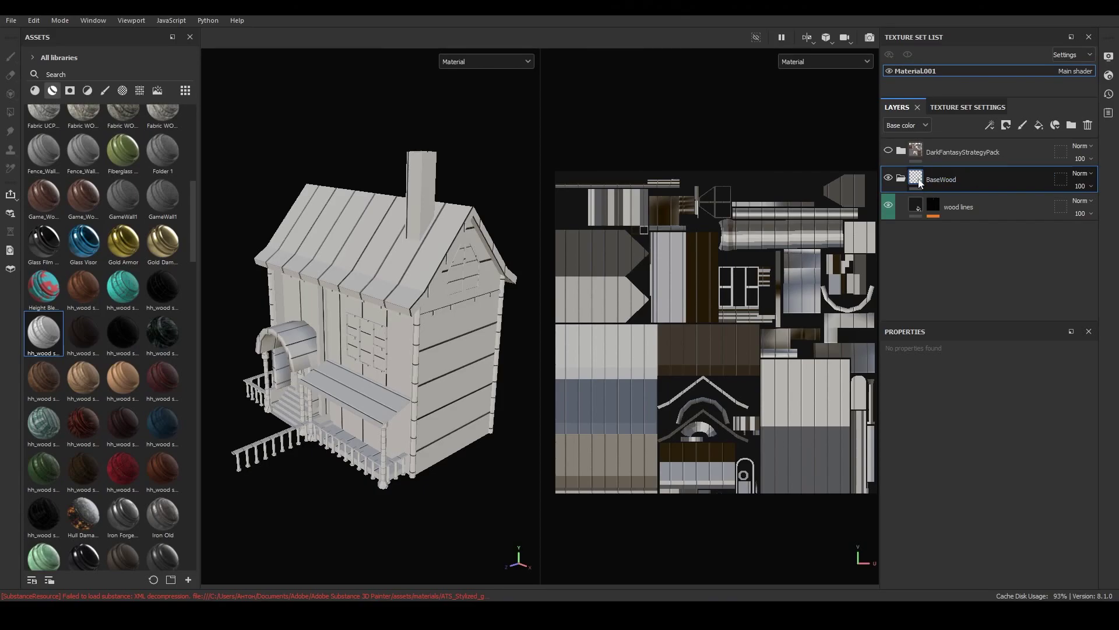
Add a black mask to BaseWood and set Polygon Fill to Mesh fill with colour 1
right_click(919, 184)
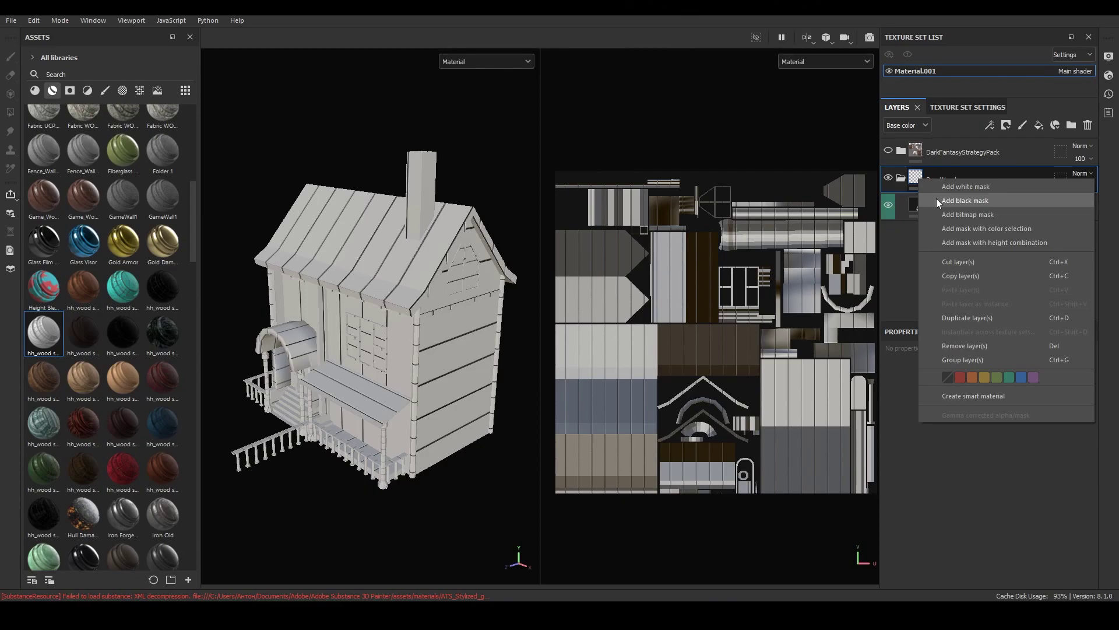
click(936, 200)
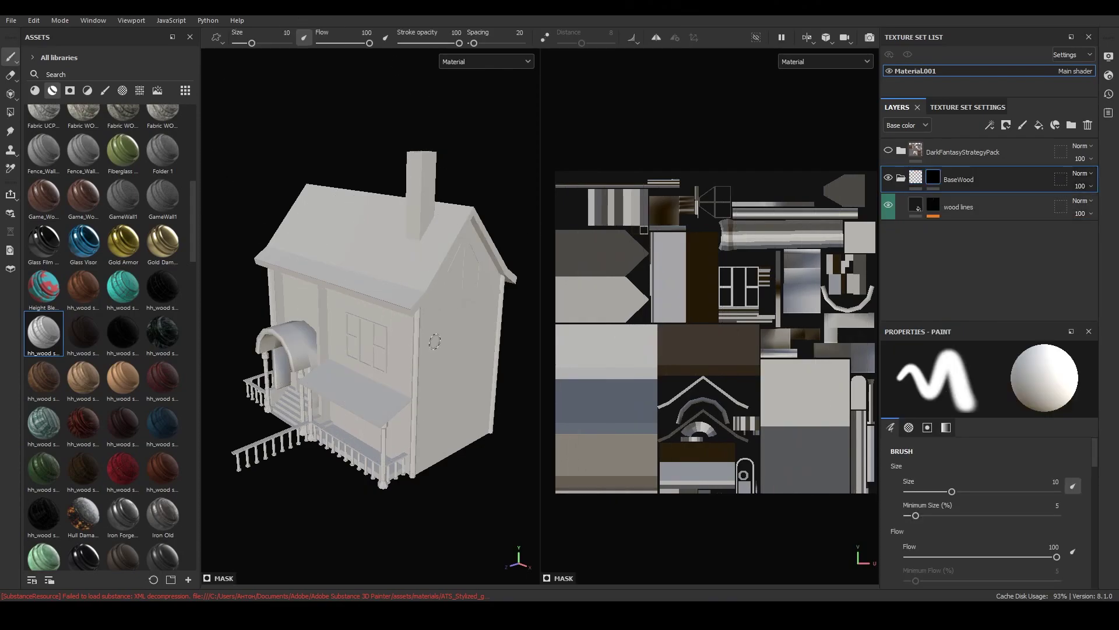
mouse_move(427, 300)
alt+mouse_down()
mouse_move(378, 259)
mouse_move(447, 327)
alt+mouse_up()
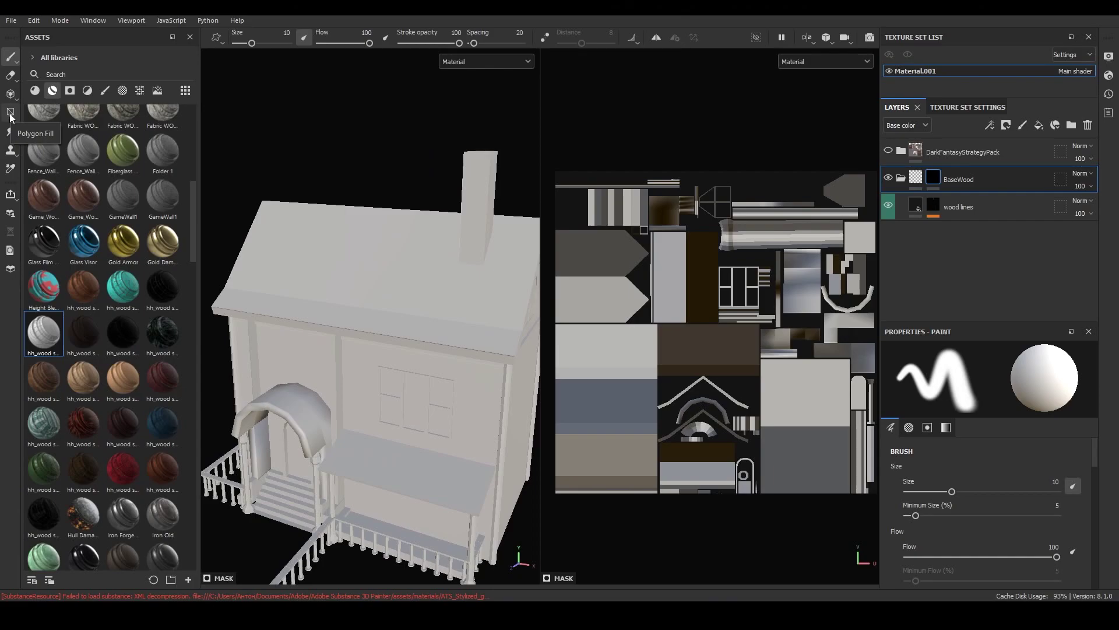
click(9, 114)
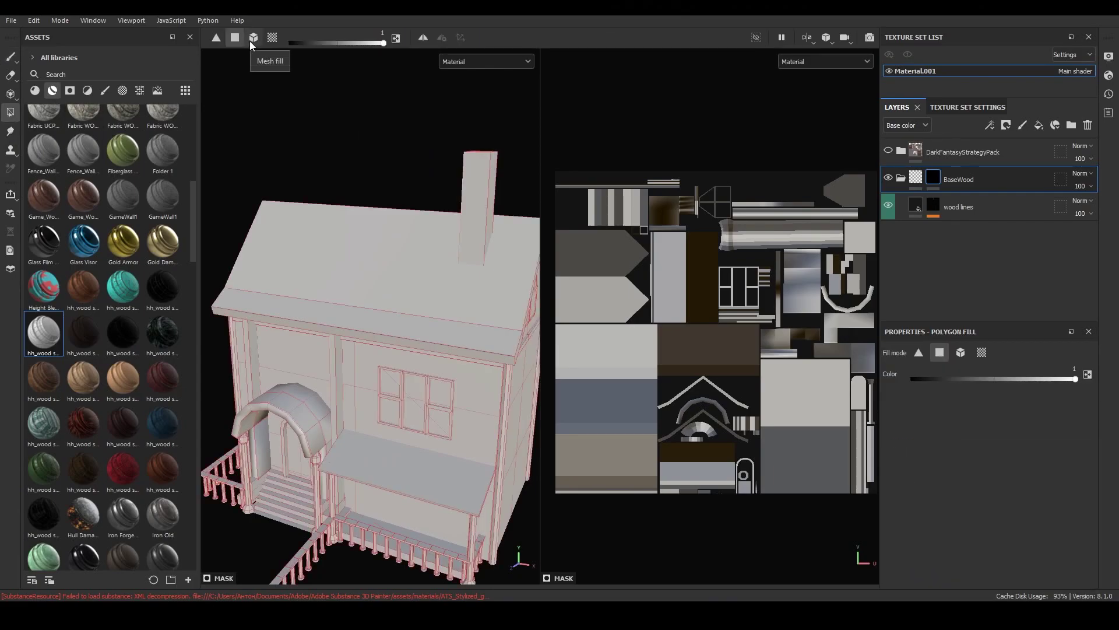
click(253, 38)
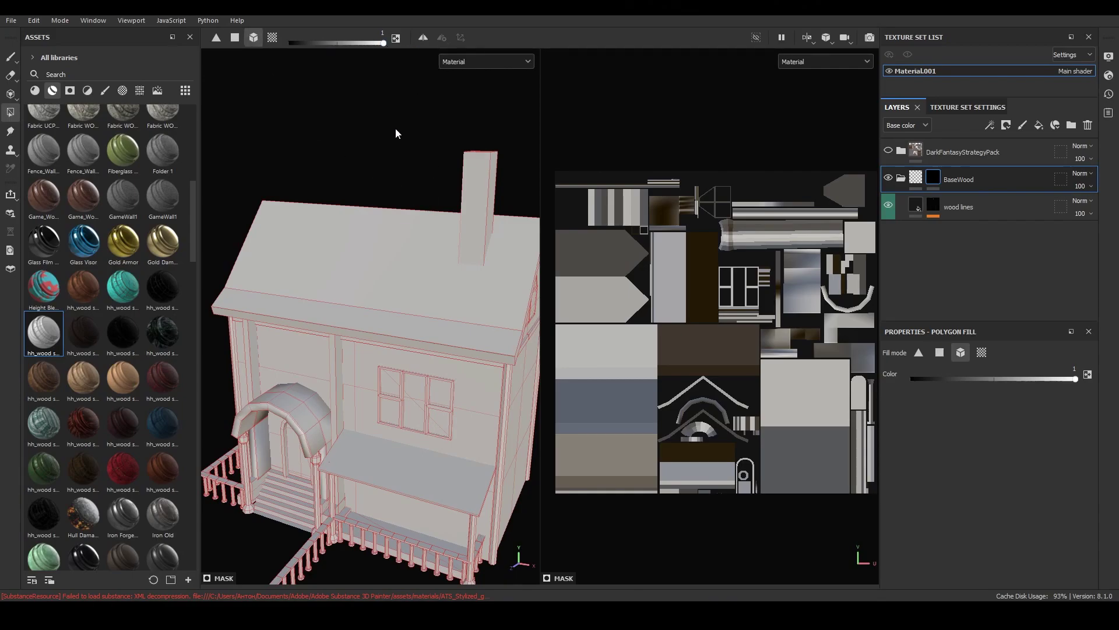
drag(383, 42, 274, 47)
drag(314, 43, 411, 48)
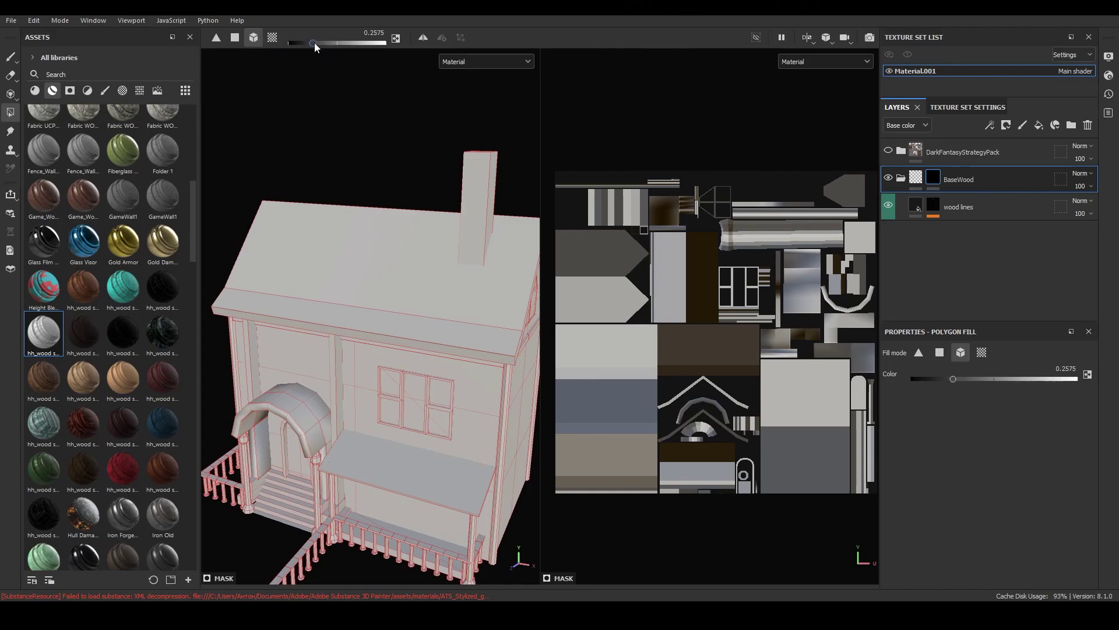
Test Triangle and Polygon fill on the window panes and wall panels, undoing each
click(219, 43)
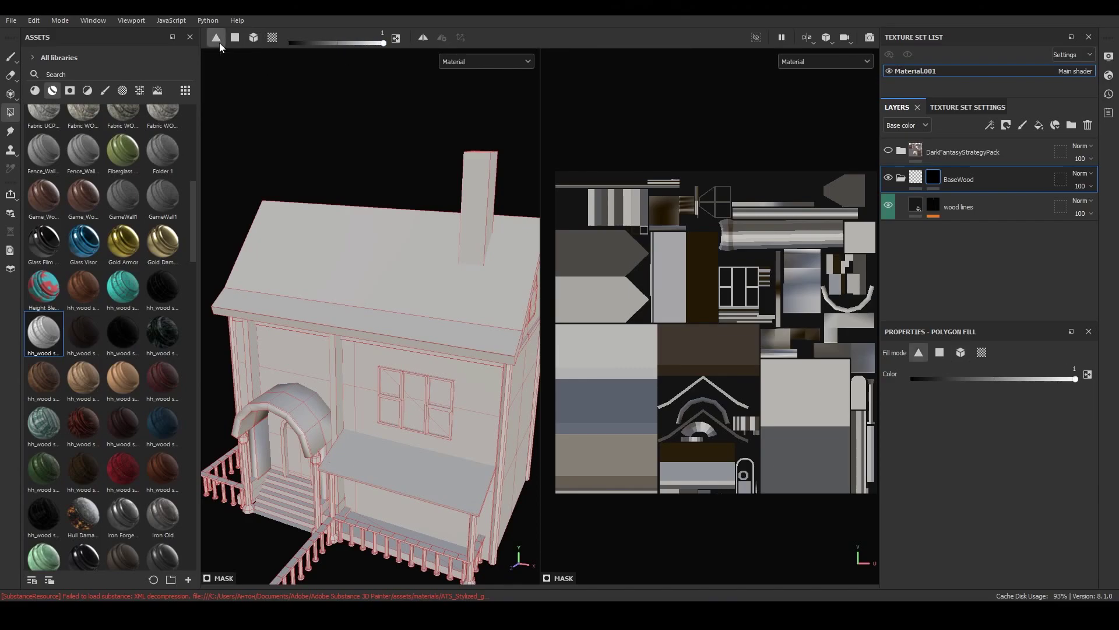
click(392, 419)
key(ctrl+z)
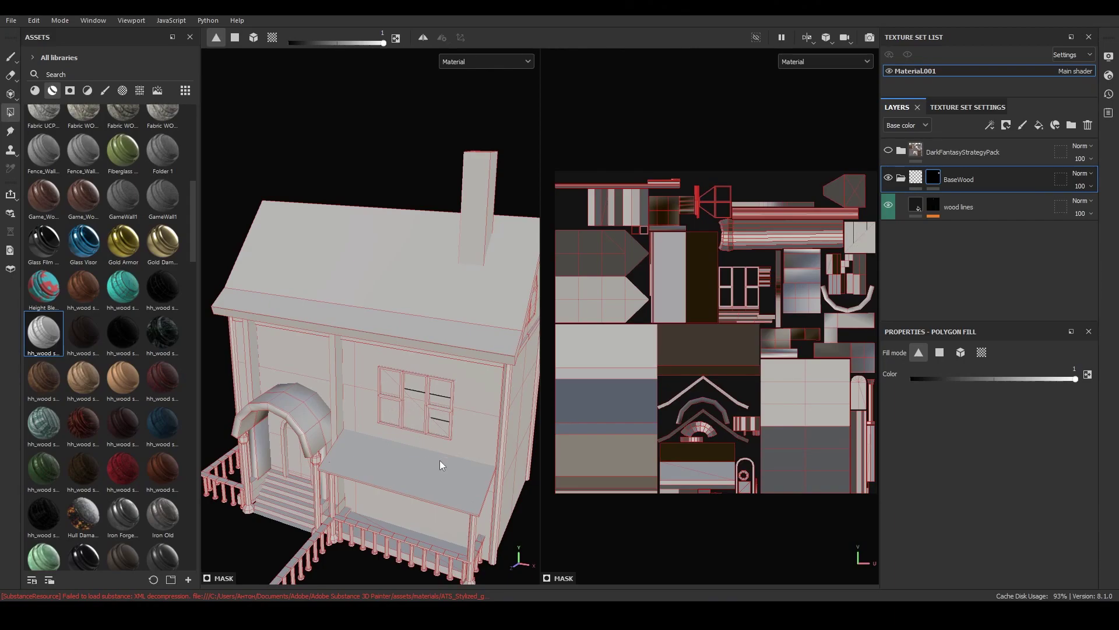
key(ctrl+z)
click(235, 37)
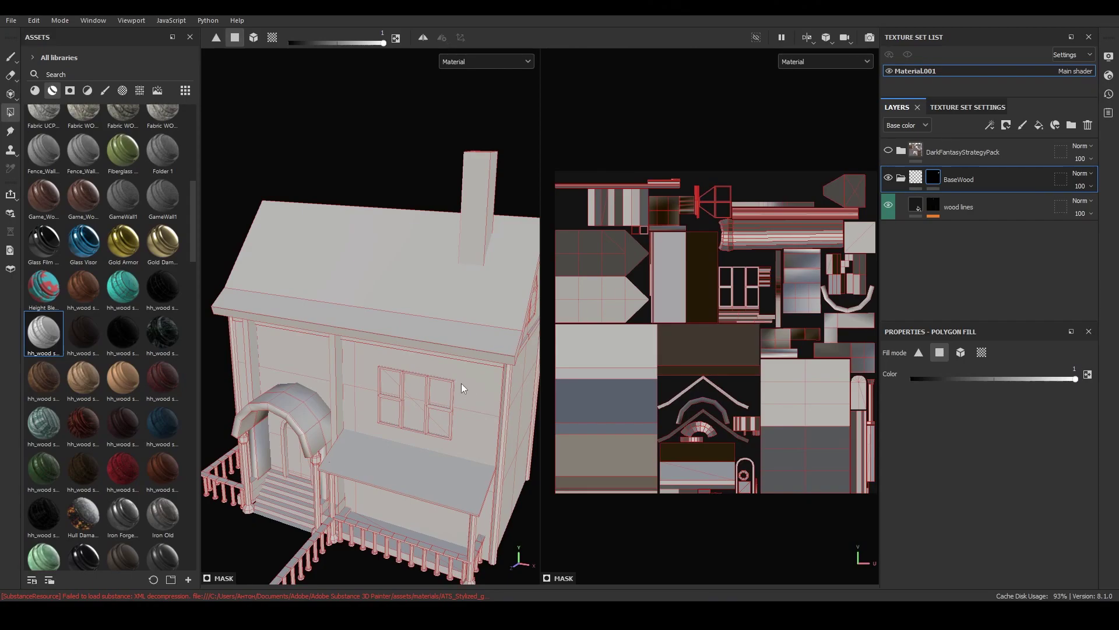
click(442, 391)
click(364, 361)
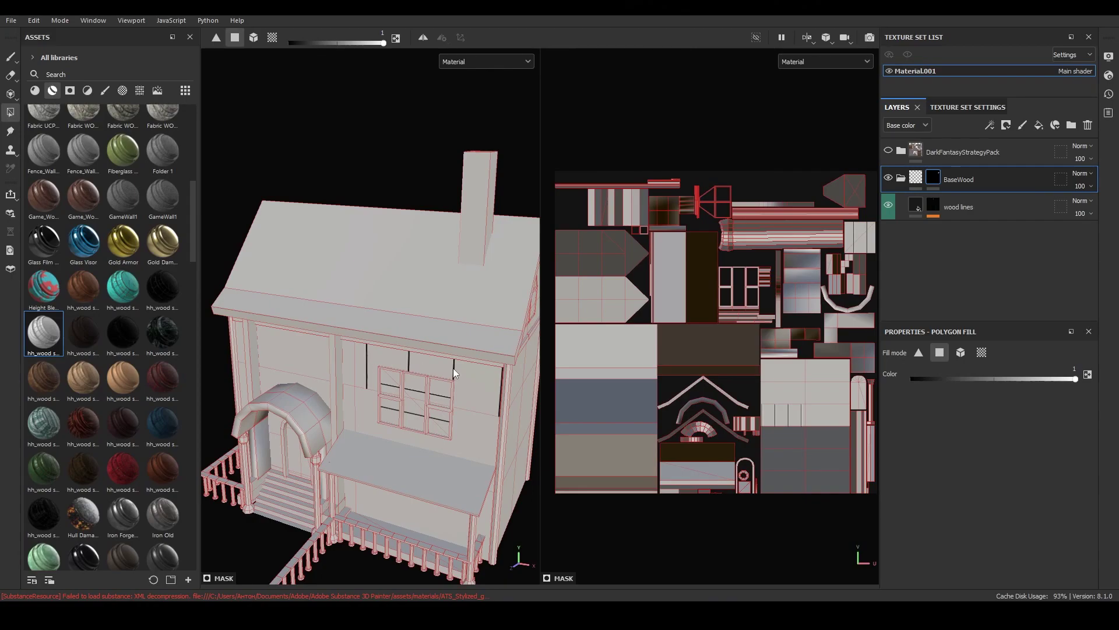
key(ctrl+z)
key(ctrl+z)
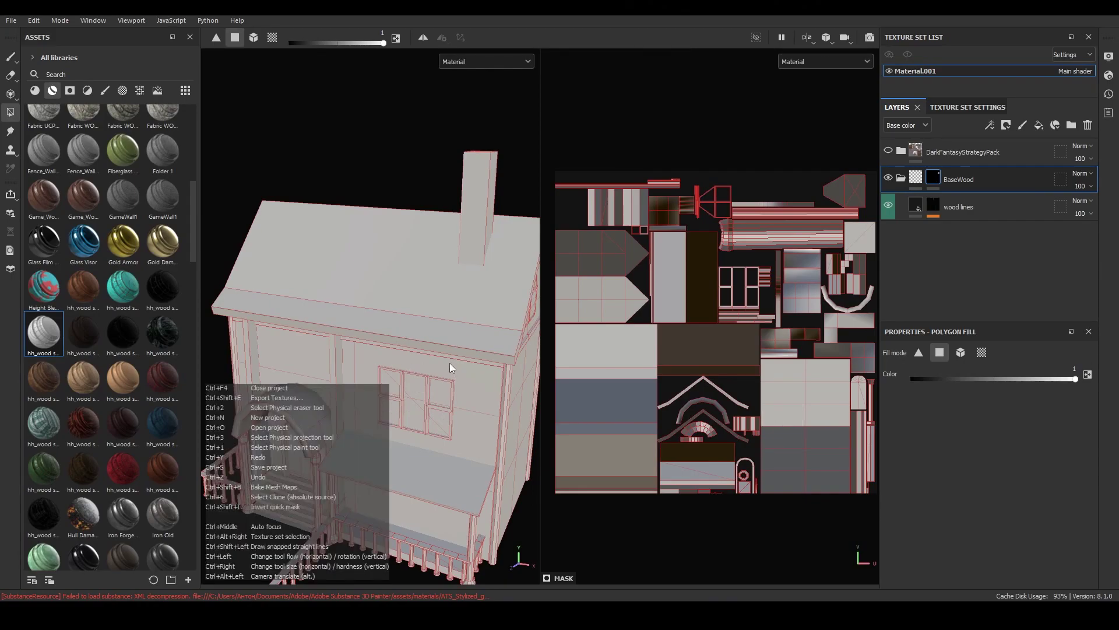
Test Mesh fill on the roof, undo it, and switch to UV chunk fill
click(256, 42)
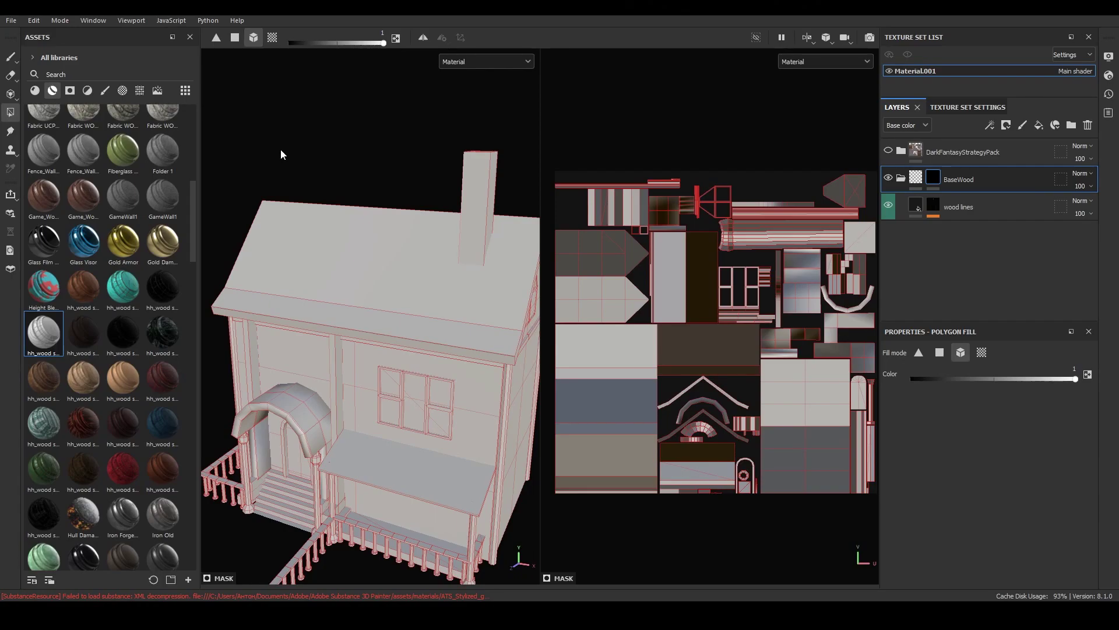
click(440, 272)
scroll(422, 272, down, 3)
scroll(435, 275, up, 4)
alt+drag(435, 276, 472, 272)
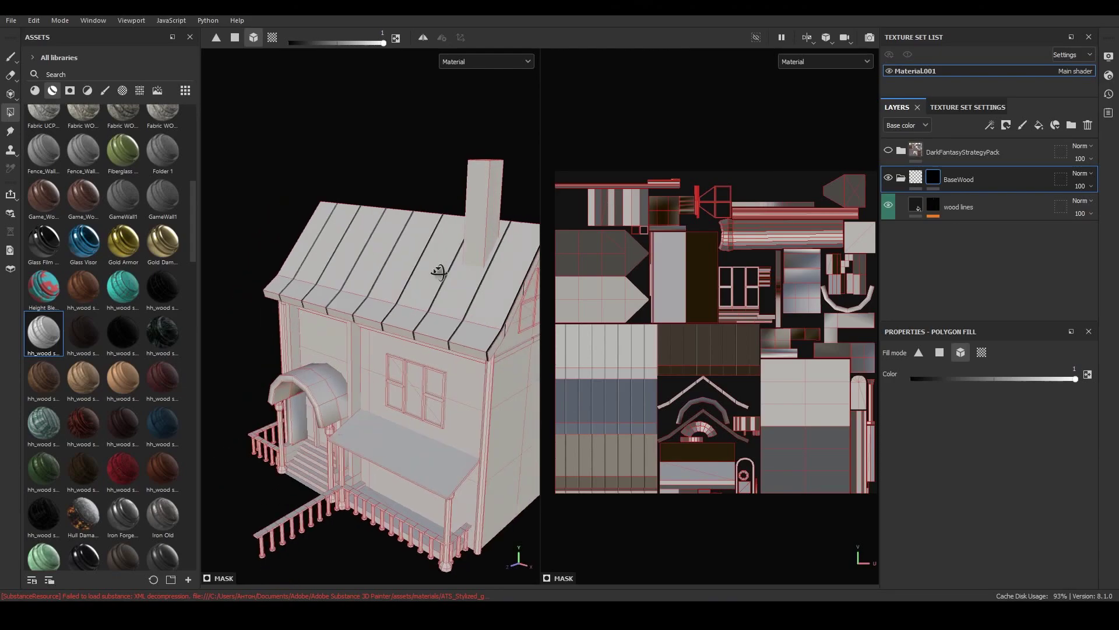
key(ctrl+z)
click(272, 37)
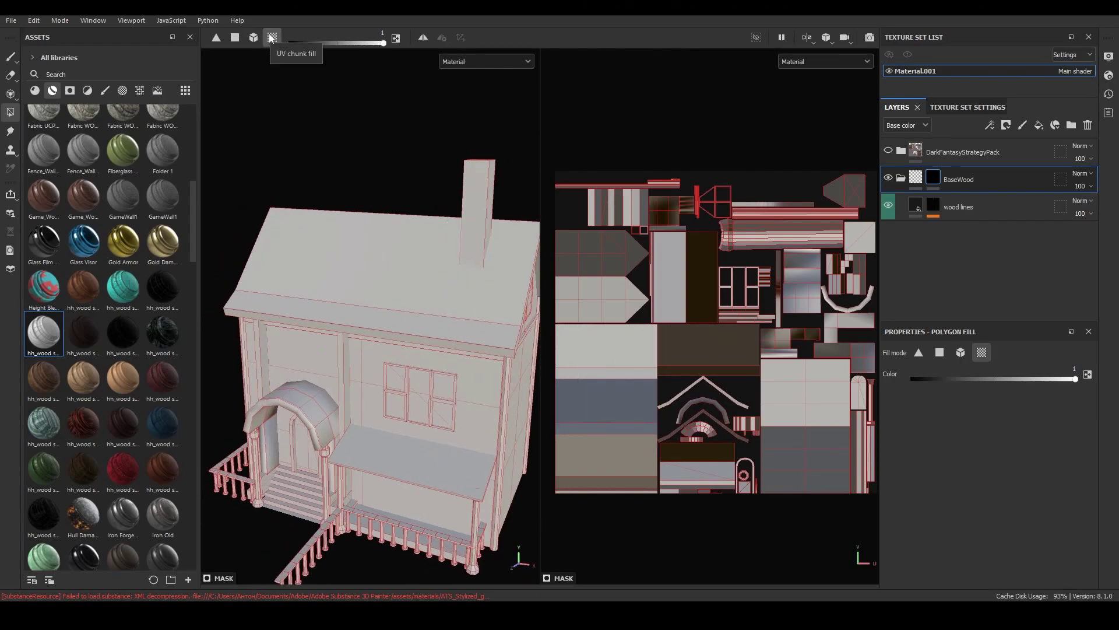
Reveal planks on the front wall, side wall and roof UV islands with UV chunk fill
click(369, 376)
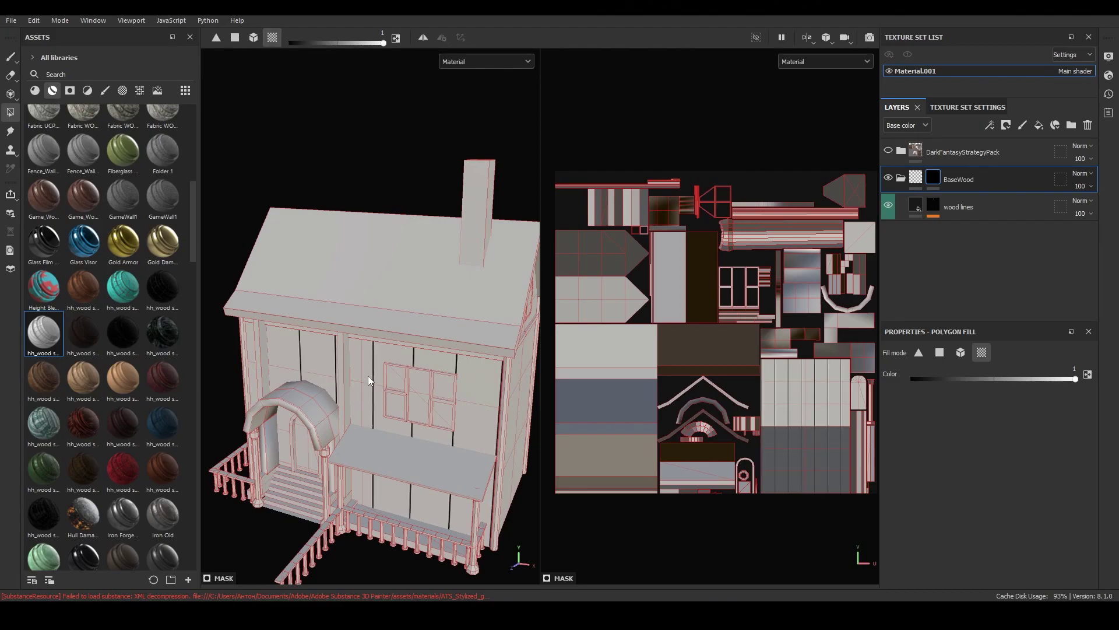
scroll(368, 375, down, 2)
mouse_move(369, 375)
alt+mouse_down()
mouse_move(345, 358)
mouse_move(455, 317)
mouse_move(320, 302)
mouse_move(276, 329)
alt+mouse_up()
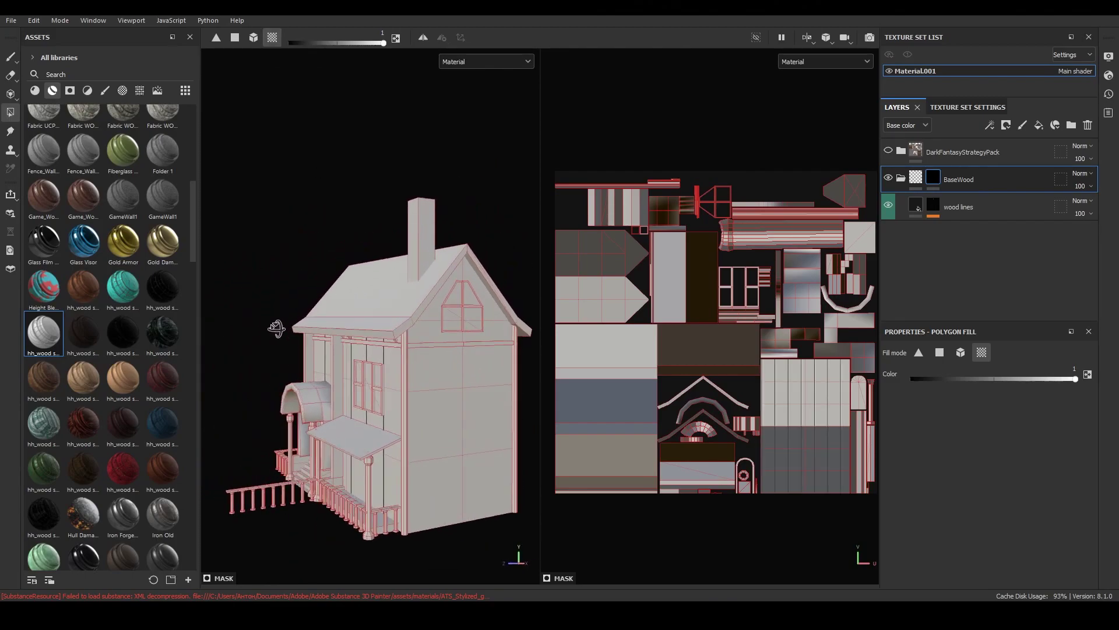
click(479, 382)
scroll(705, 345, up, 2)
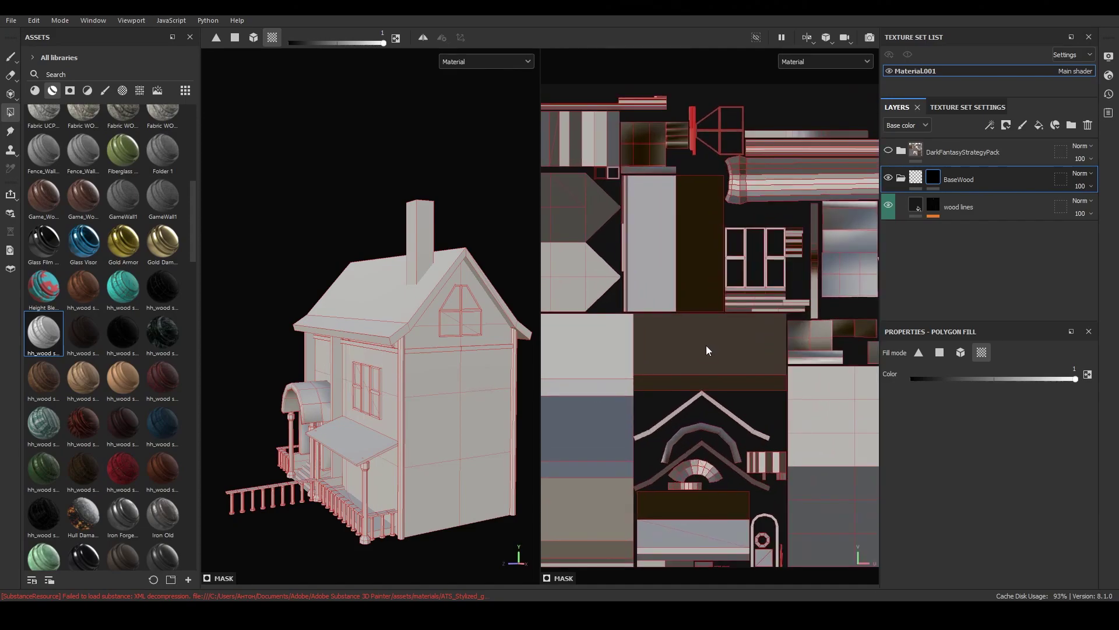
click(705, 345)
scroll(630, 358, down, 1)
mouse_move(244, 357)
alt+mouse_down()
mouse_move(470, 342)
mouse_move(183, 369)
mouse_move(355, 395)
alt+mouse_up()
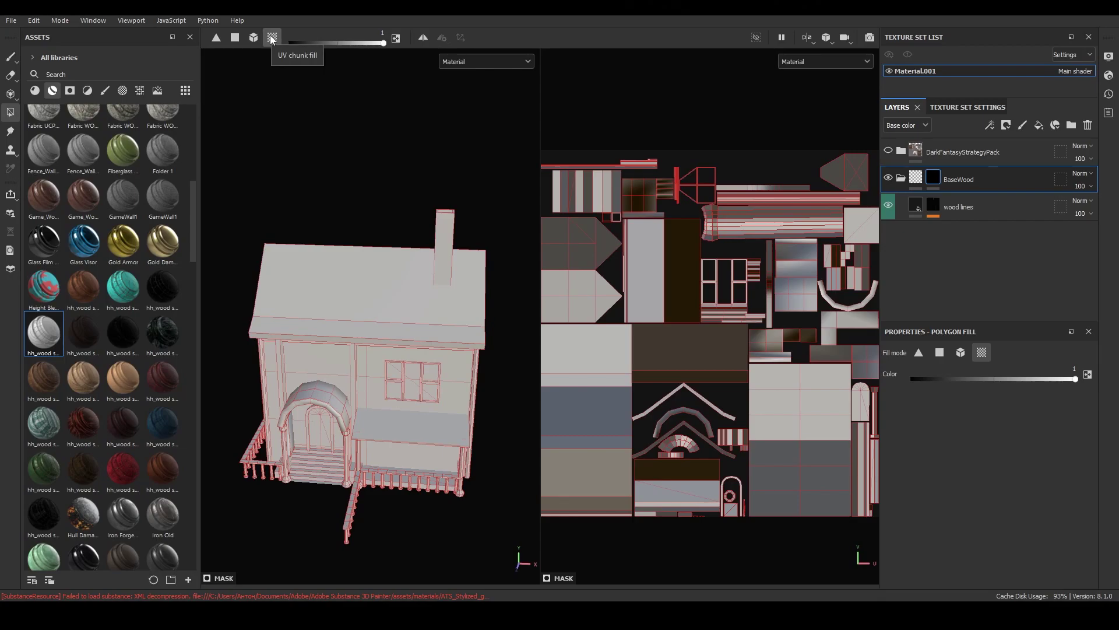
Switch to Mesh fill, check the planks from all sides, and expand the wood lines layer
click(254, 37)
scroll(476, 340, up, 3)
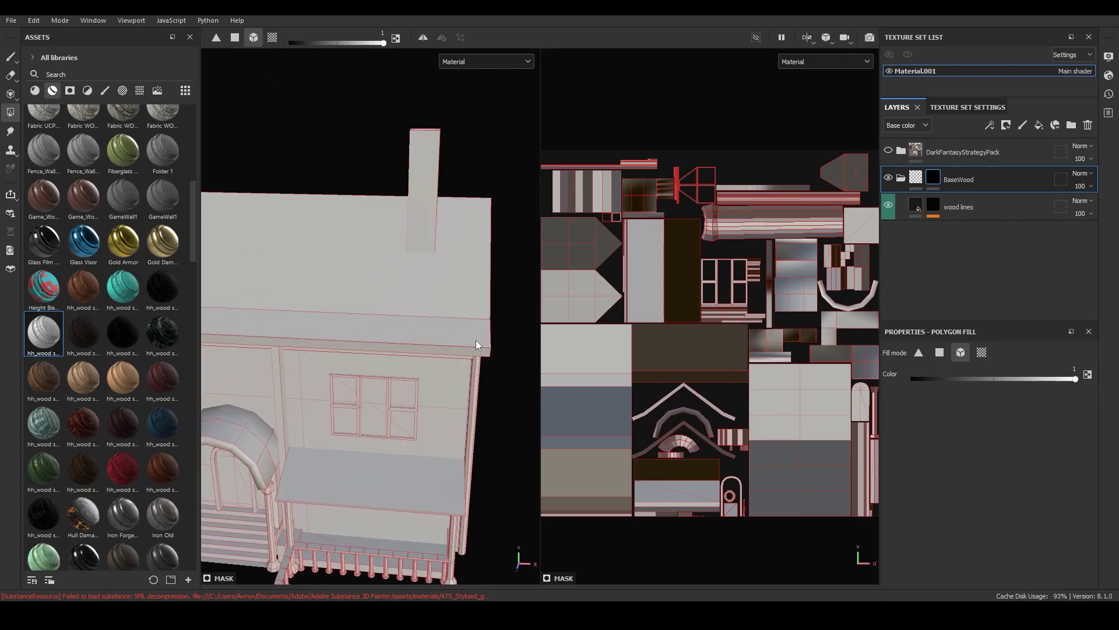
scroll(449, 365, down, 2)
mouse_move(449, 365)
alt+mouse_down()
mouse_move(441, 371)
mouse_move(263, 267)
alt+mouse_up()
scroll(263, 267, up, 3)
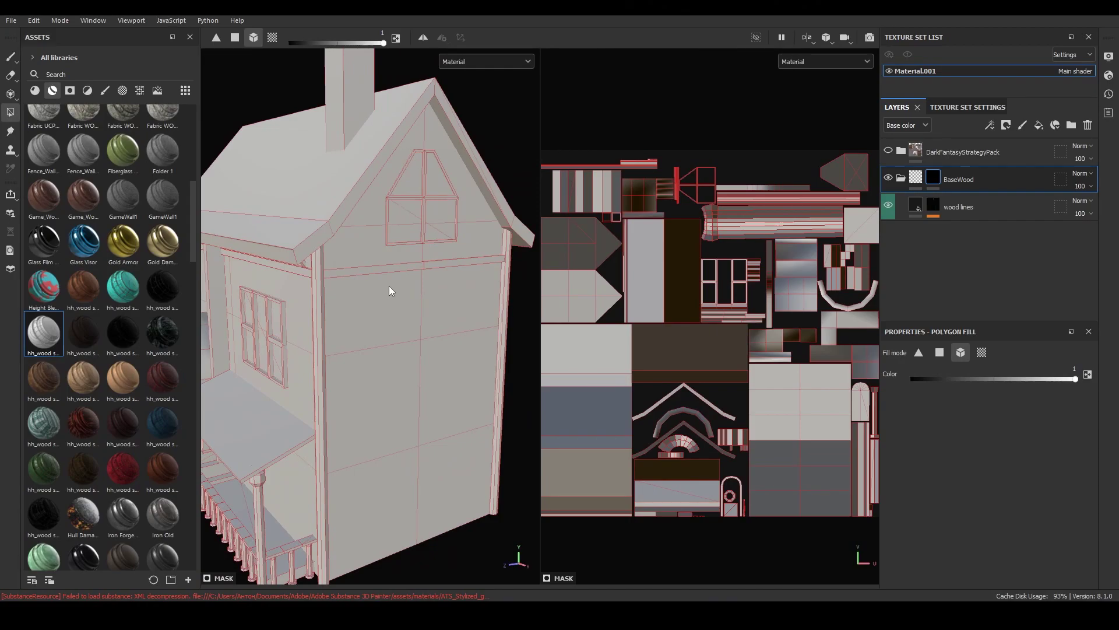
scroll(389, 286, down, 3)
scroll(390, 286, down, 1)
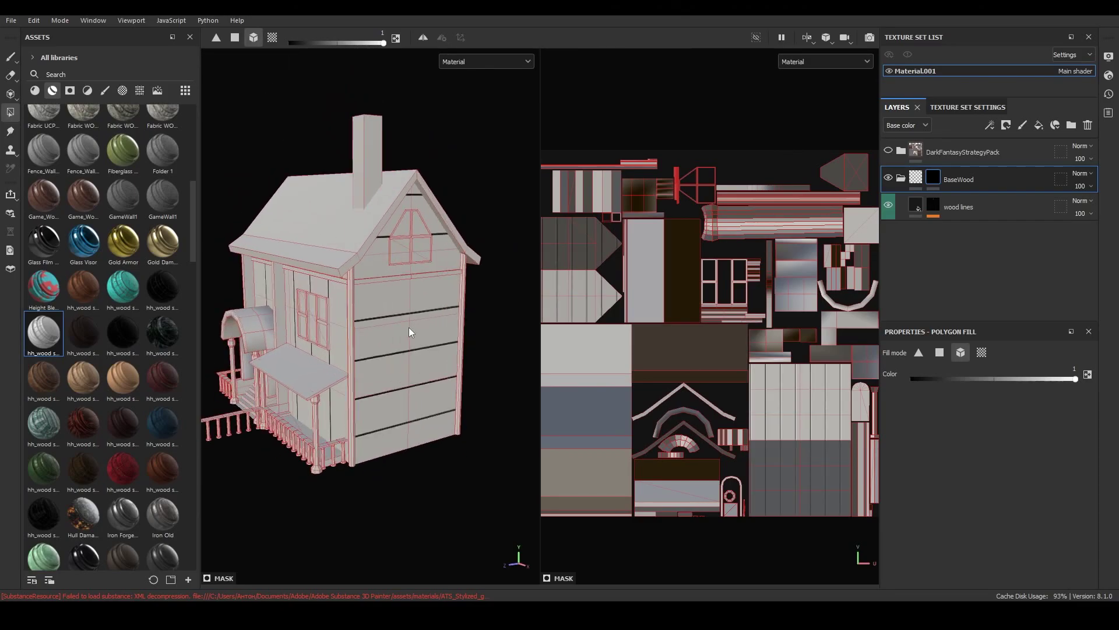
mouse_move(409, 327)
alt+mouse_down()
mouse_move(448, 302)
mouse_move(353, 309)
mouse_move(317, 350)
mouse_move(332, 313)
mouse_move(443, 323)
mouse_move(544, 312)
mouse_move(434, 313)
mouse_move(529, 307)
mouse_move(443, 309)
alt+mouse_up()
mouse_move(517, 408)
alt+mouse_down()
mouse_move(427, 303)
mouse_move(318, 316)
mouse_move(443, 314)
alt+mouse_up()
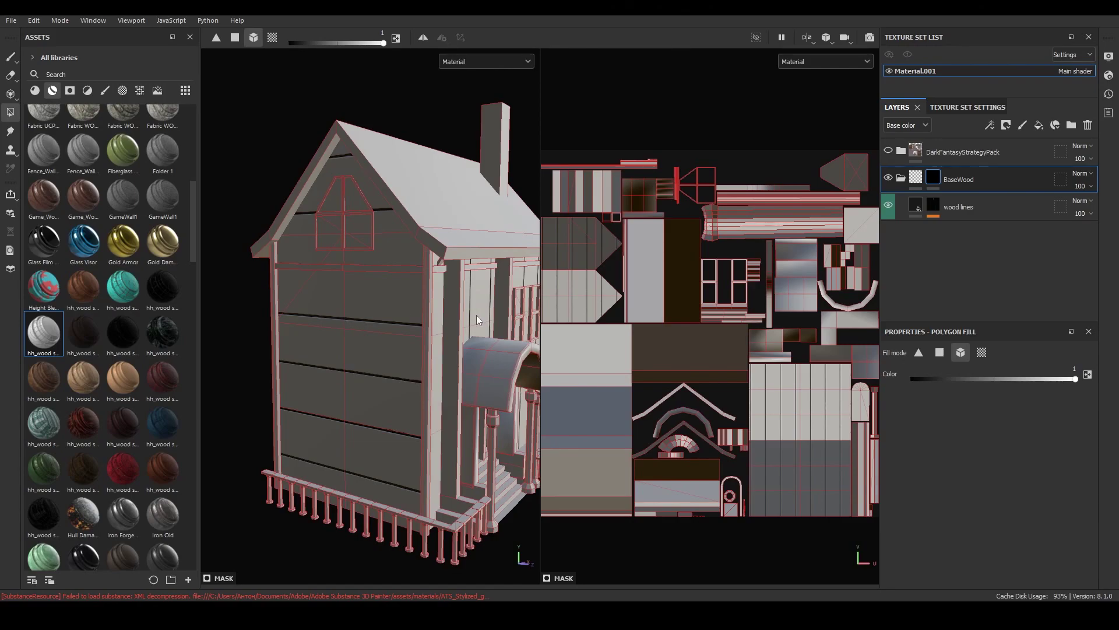
scroll(476, 315, down, 2)
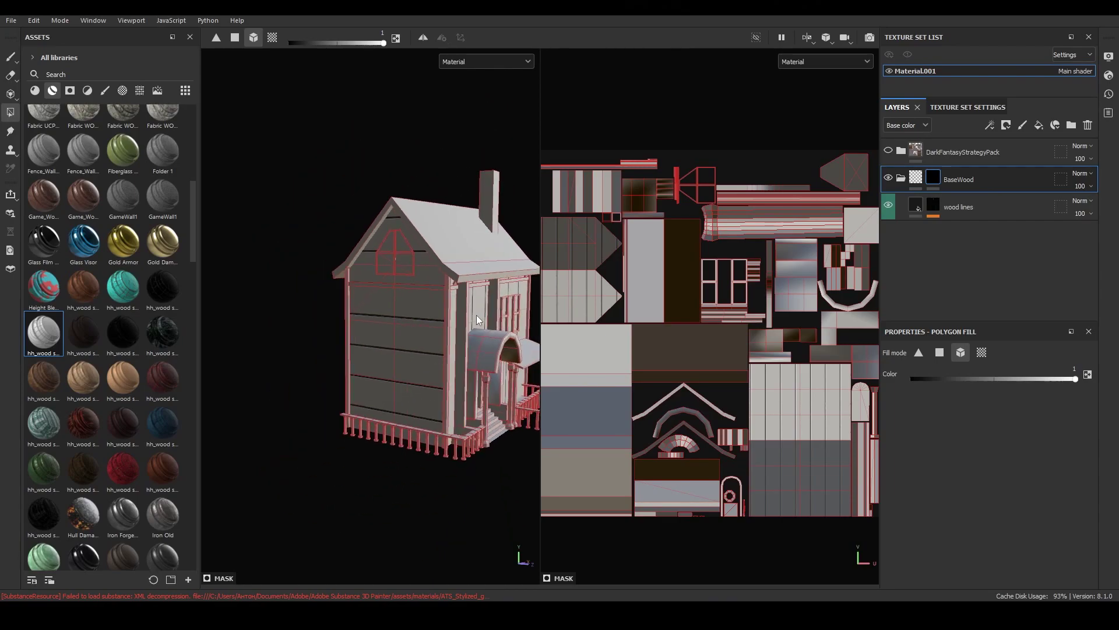
alt+drag(477, 315, 339, 316)
key(f)
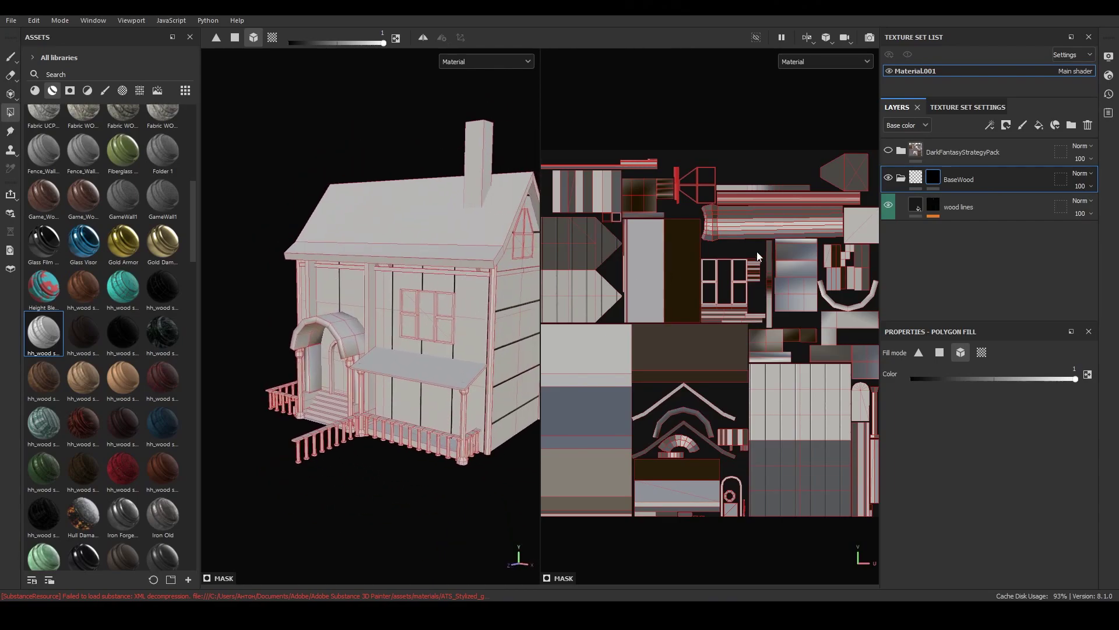
click(940, 208)
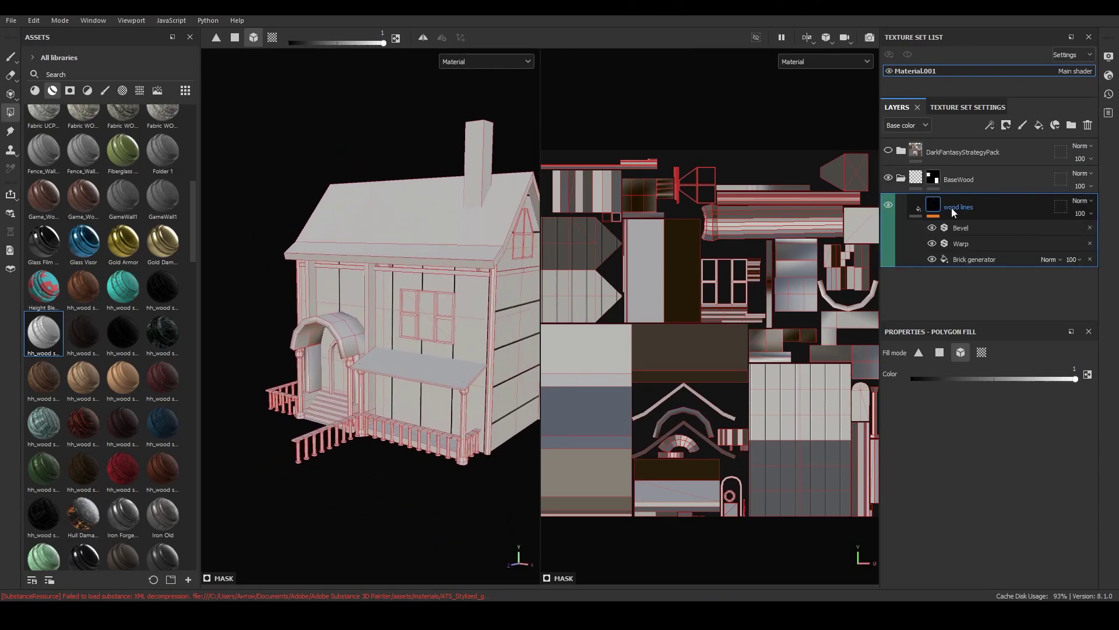
Switch the Brick generator's projection to Tri-planar
click(982, 248)
click(984, 260)
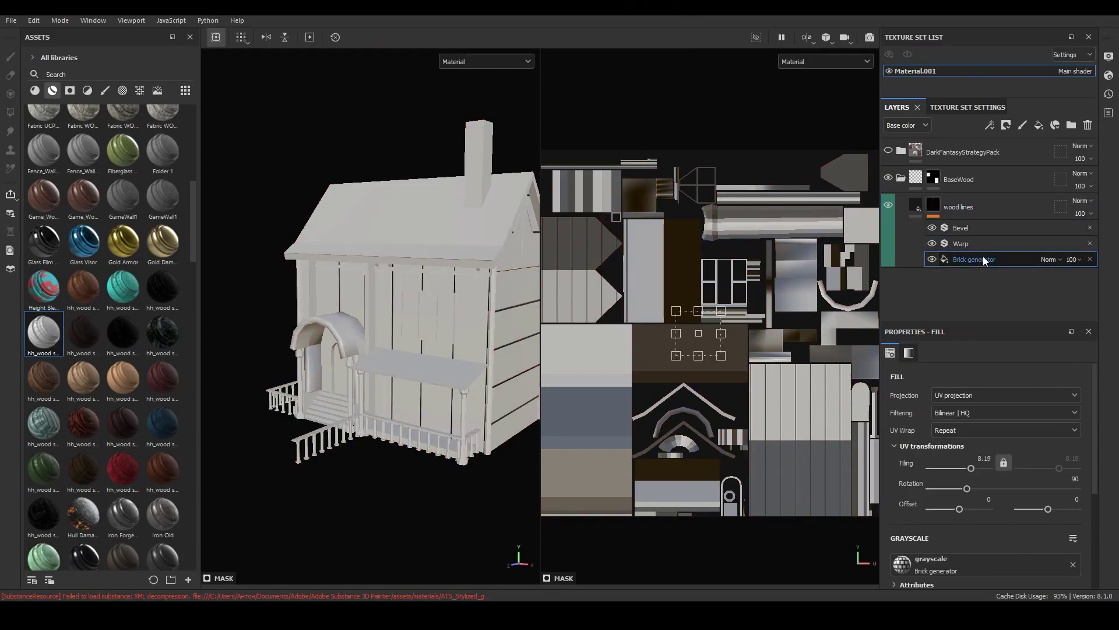
click(977, 395)
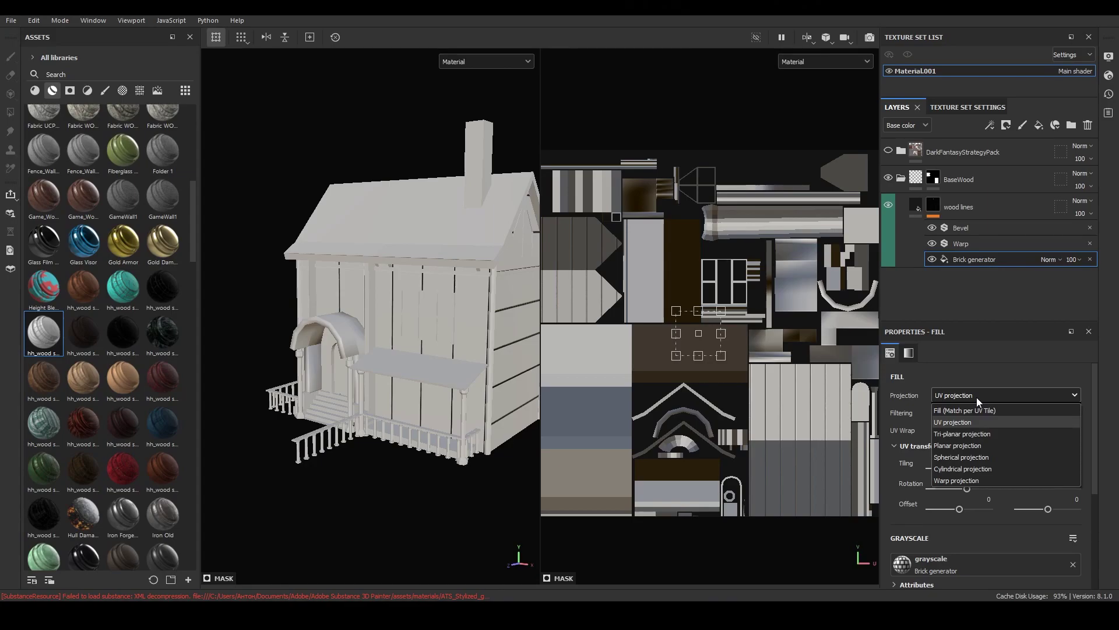
click(975, 432)
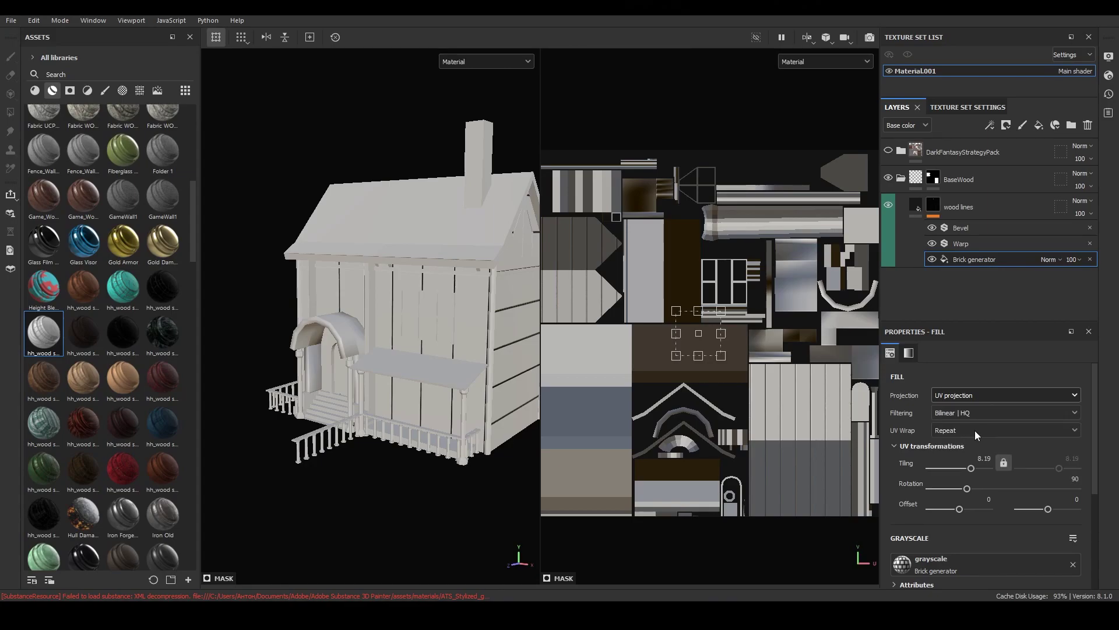
scroll(394, 306, down, 2)
mouse_move(394, 307)
alt+mouse_down()
mouse_move(594, 257)
mouse_move(484, 326)
mouse_move(453, 459)
mouse_move(446, 322)
mouse_move(304, 282)
mouse_move(379, 219)
alt+mouse_up()
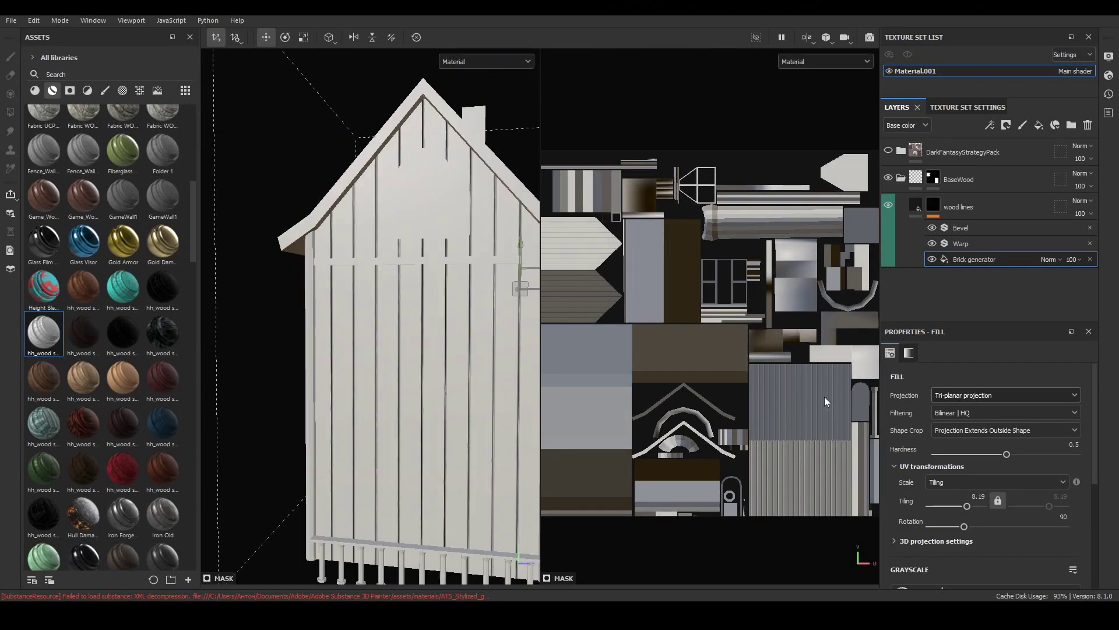
scroll(985, 434, down, 5)
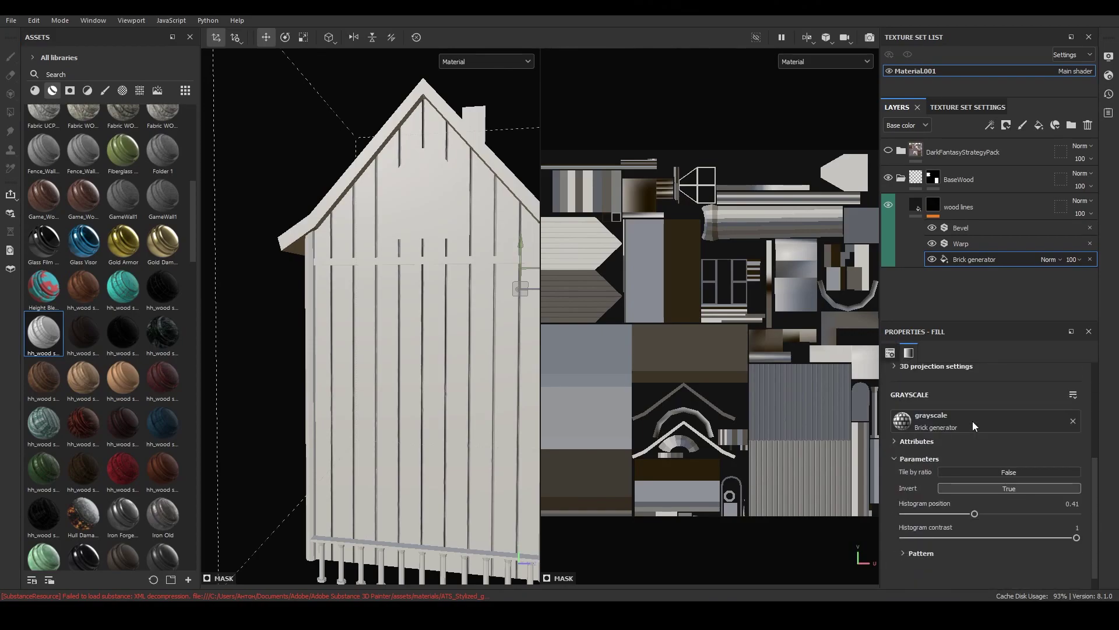
In the brick Pattern, set Bricks Y to 4 and tiling to about 13.01
click(913, 553)
scroll(935, 504, down, 4)
mouse_move(918, 459)
mouse_down()
mouse_move(941, 460)
mouse_move(919, 465)
mouse_up()
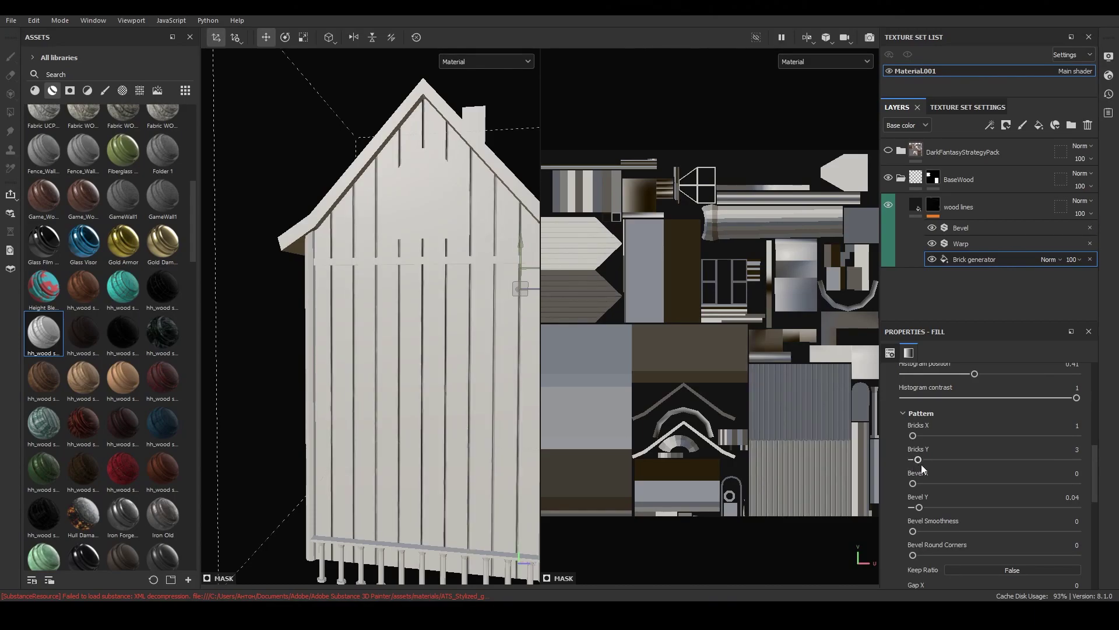
scroll(945, 478, up, 3)
scroll(960, 492, up, 3)
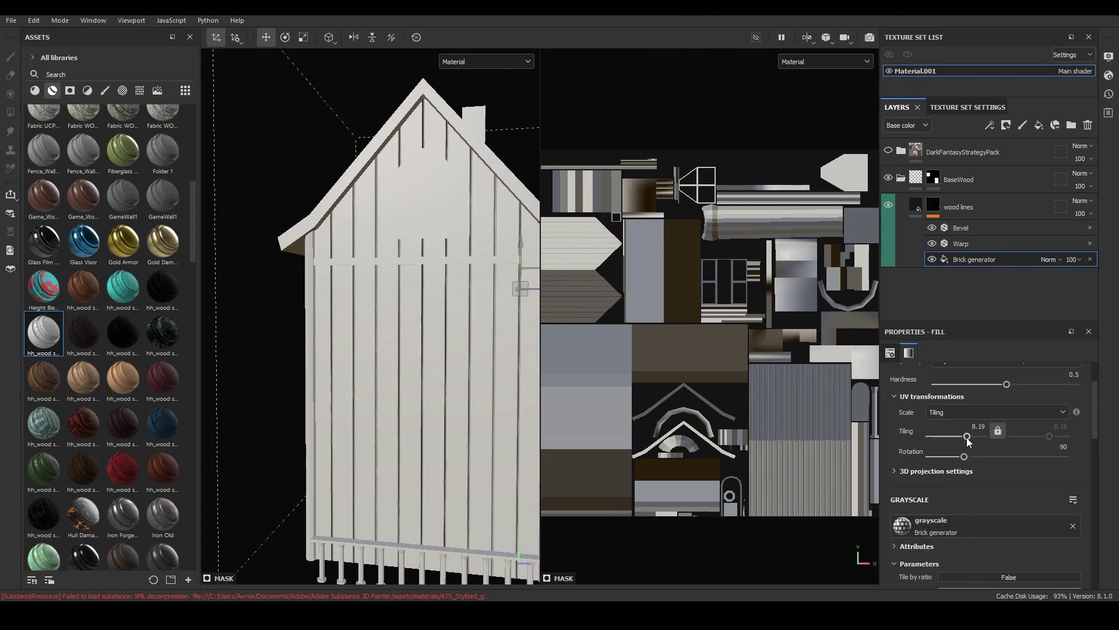
drag(967, 436, 971, 441)
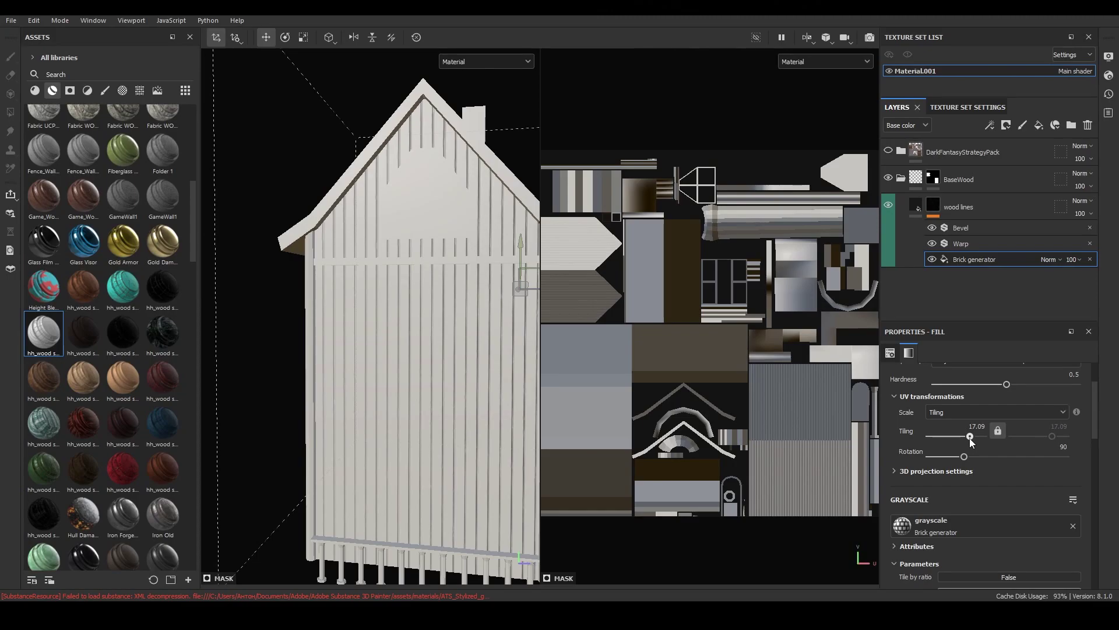
drag(970, 441, 968, 437)
mouse_move(426, 327)
alt+mouse_down()
mouse_move(406, 342)
mouse_move(500, 264)
mouse_move(386, 337)
alt+mouse_up()
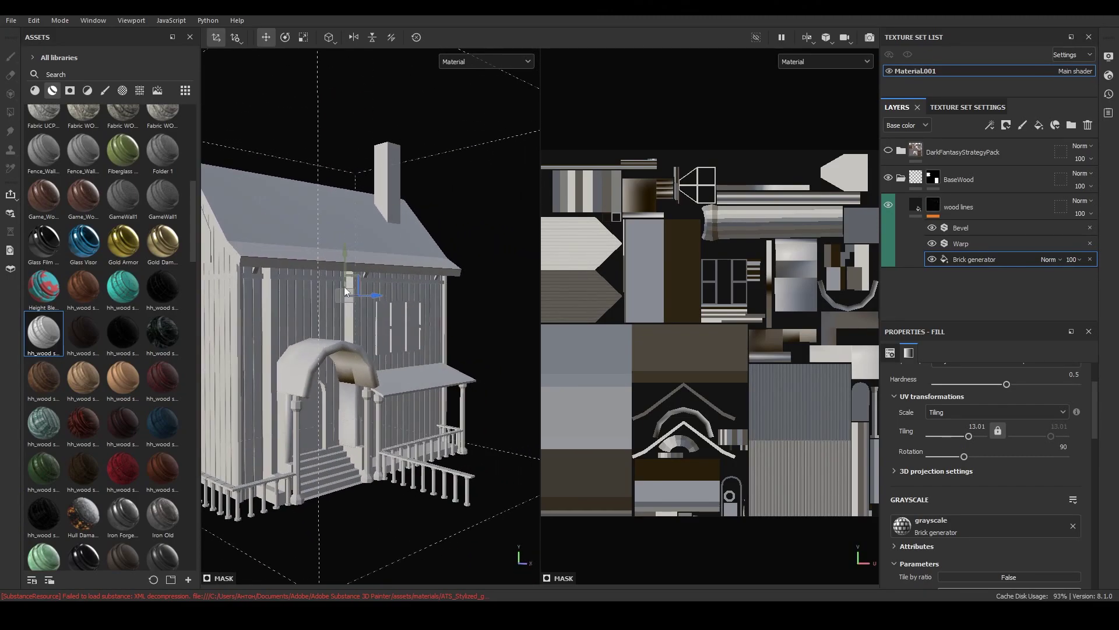
scroll(385, 337, up, 2)
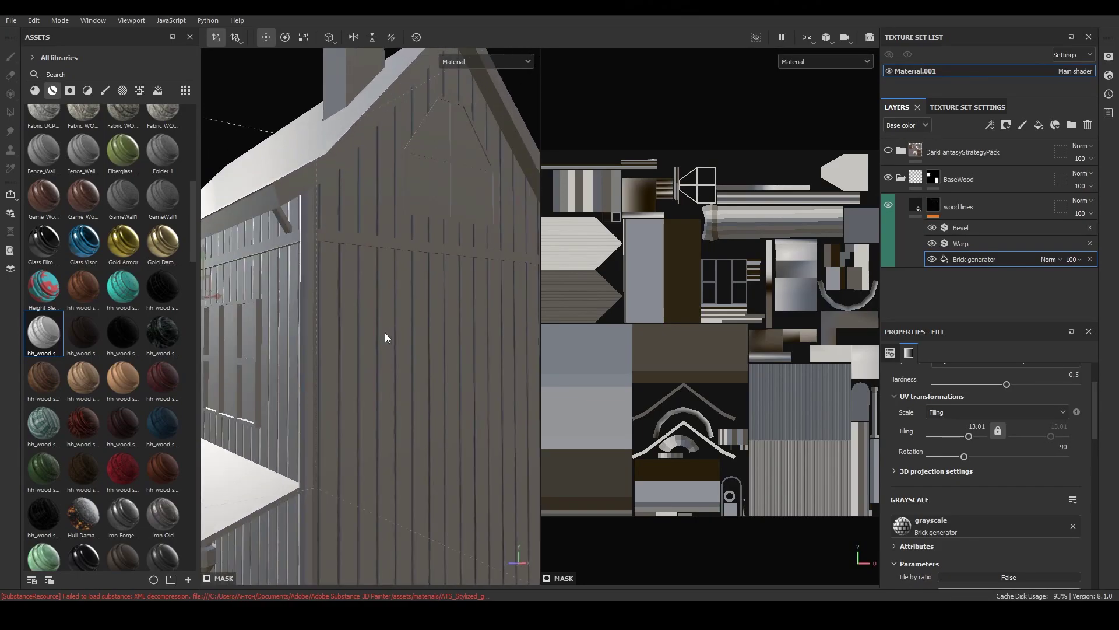
Raise the Warp filter intensity on the board lines to 7.34
click(946, 243)
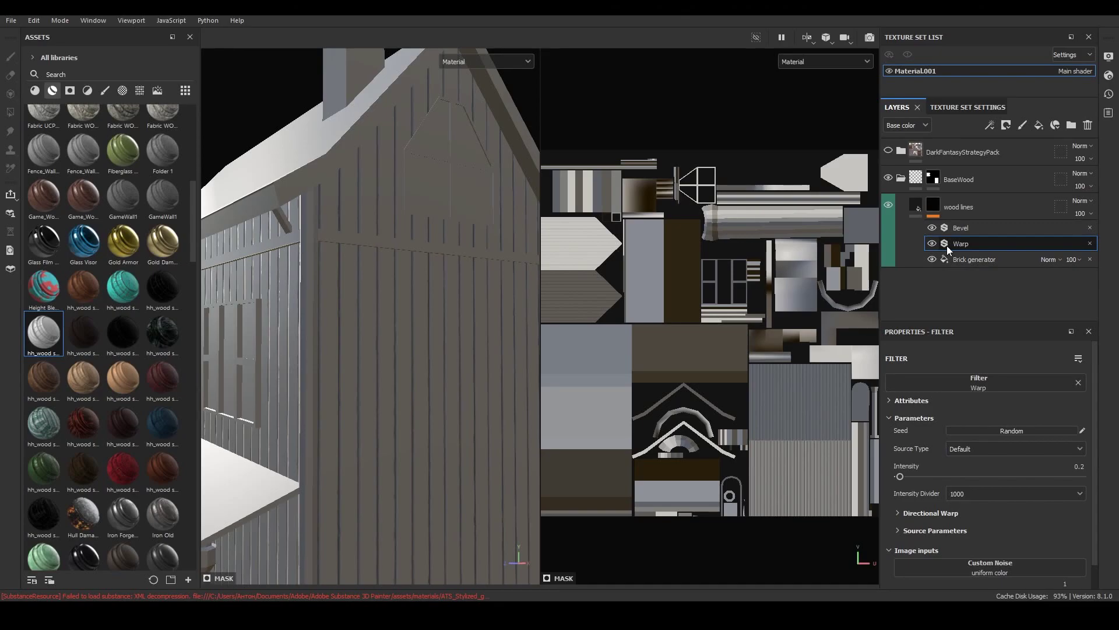
mouse_move(410, 320)
alt+mouse_down()
mouse_move(546, 322)
mouse_move(394, 393)
alt+mouse_up()
scroll(450, 437, up, 3)
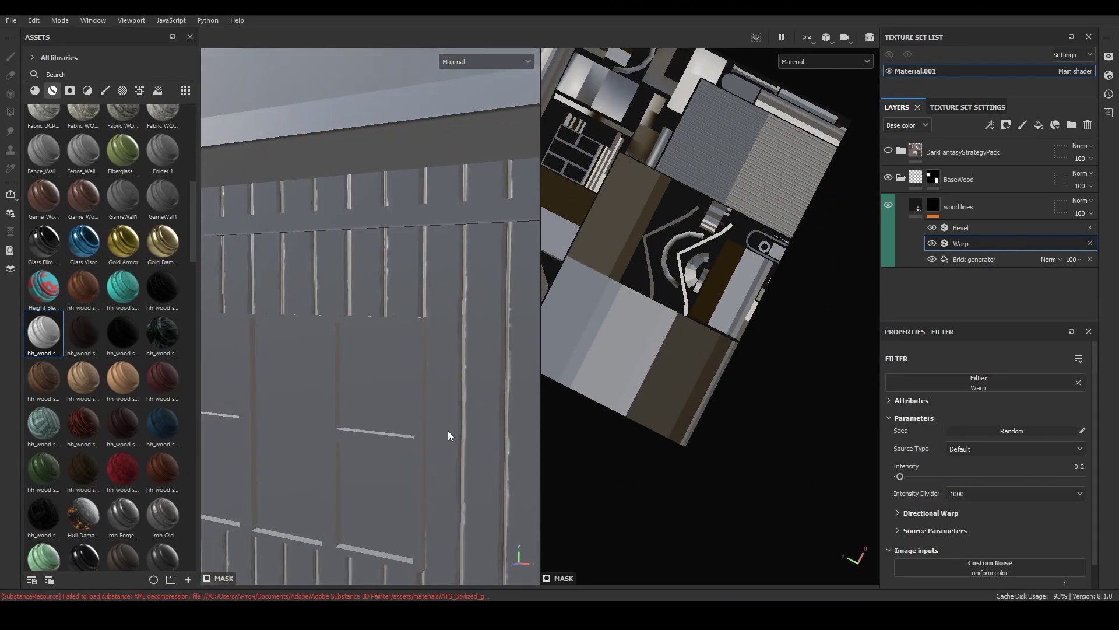
drag(901, 475, 941, 475)
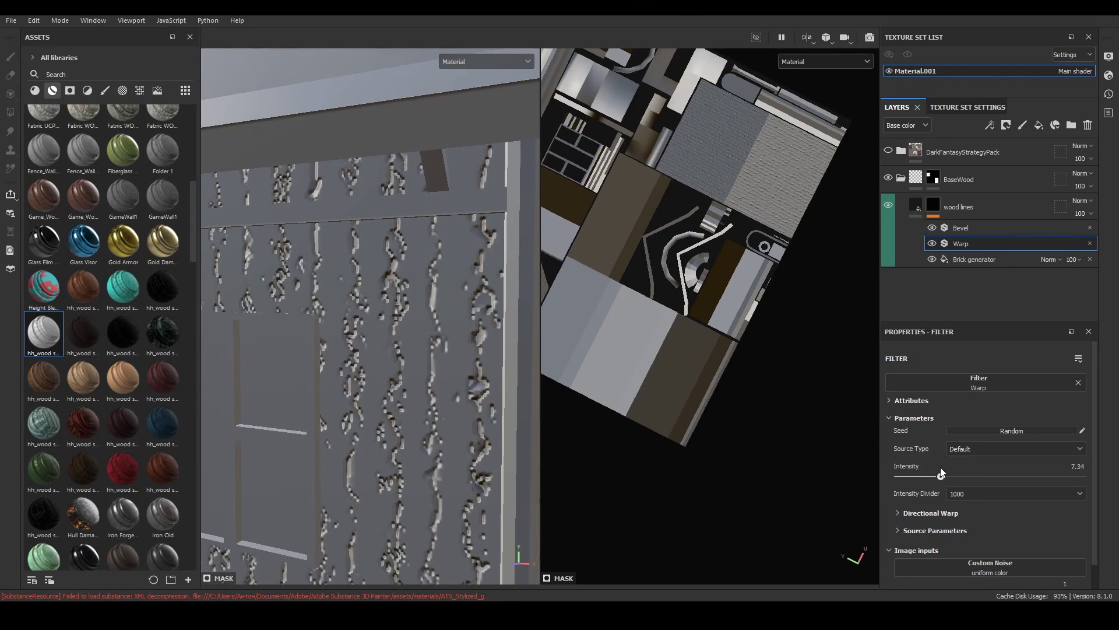
scroll(367, 349, down, 5)
alt+drag(372, 348, 346, 313)
Lower the Warp intensity through 1.83 down to 1.32
scroll(396, 348, up, 3)
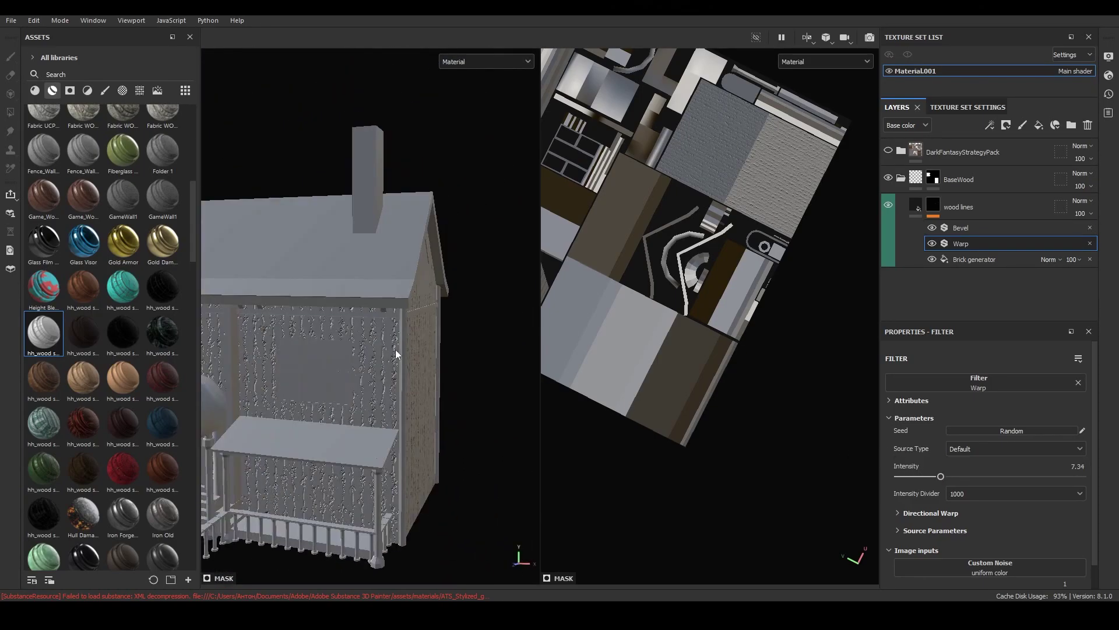
scroll(393, 349, up, 3)
drag(941, 477, 906, 476)
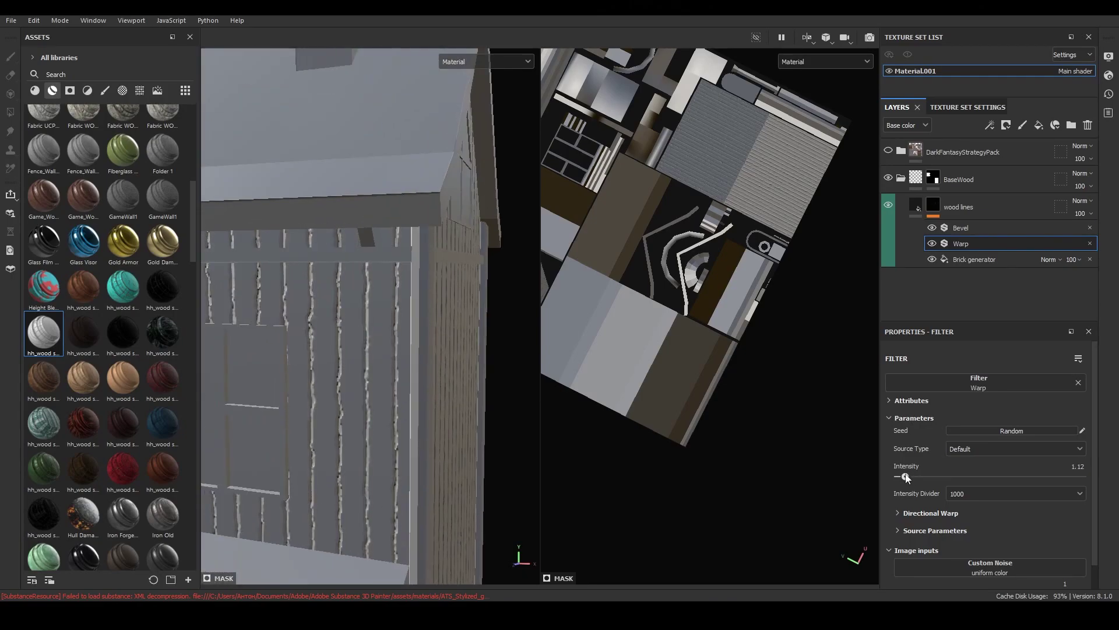
scroll(329, 350, down, 3)
mouse_move(329, 349)
alt+mouse_down()
mouse_move(414, 351)
mouse_move(383, 355)
mouse_move(389, 342)
mouse_move(409, 345)
alt+mouse_up()
scroll(408, 350, up, 2)
scroll(463, 343, up, 3)
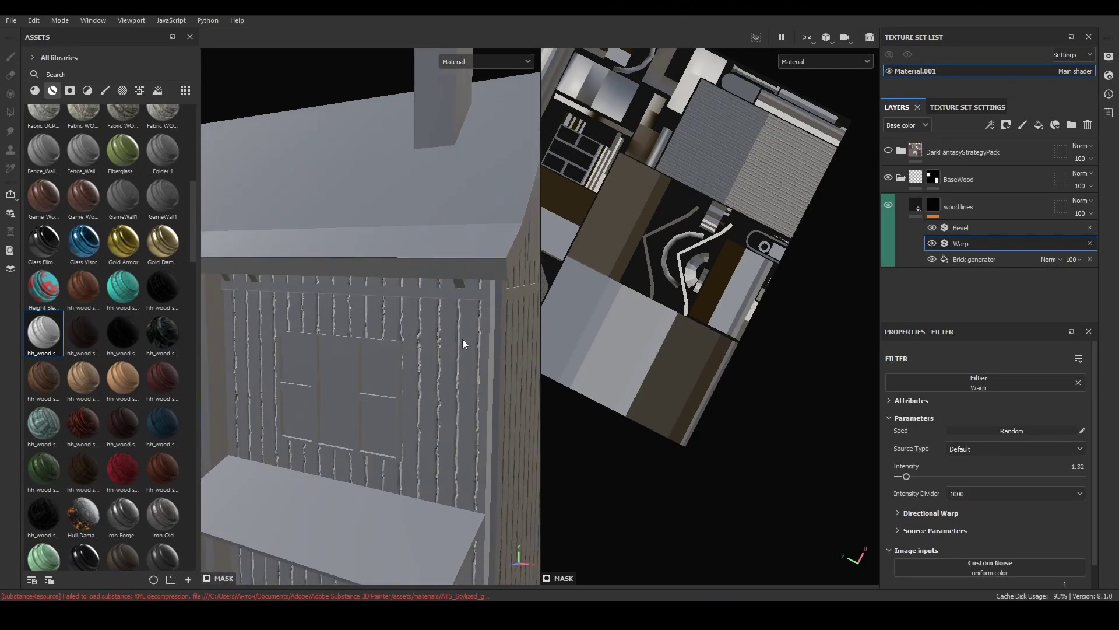
click(962, 229)
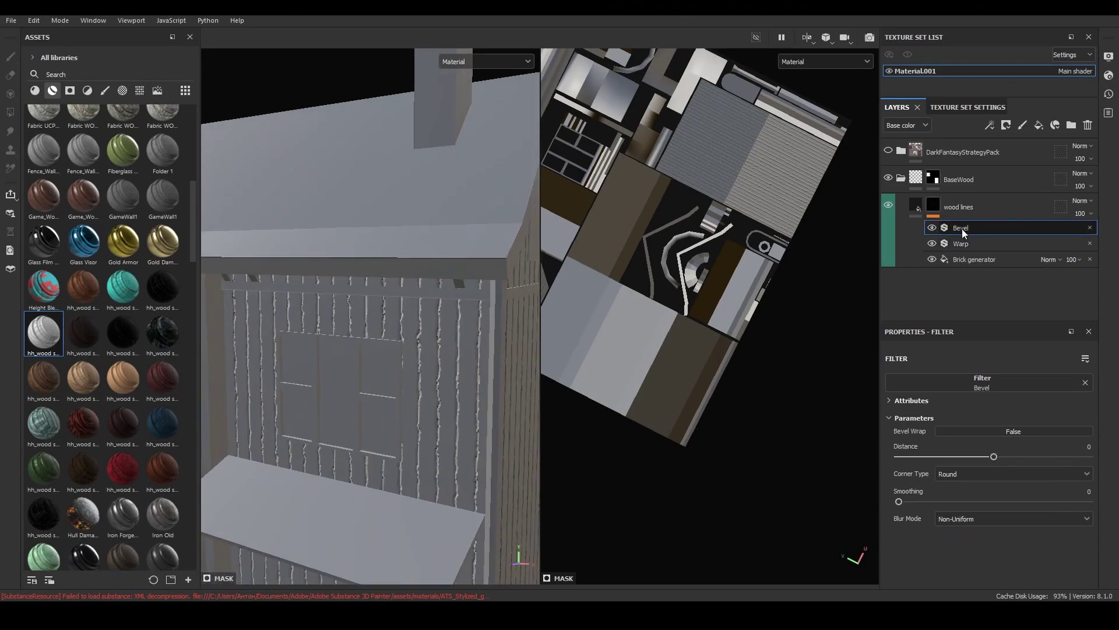
Test and undo a larger Bevel distance, then experiment with higher Bevel smoothing
scroll(327, 393, up, 2)
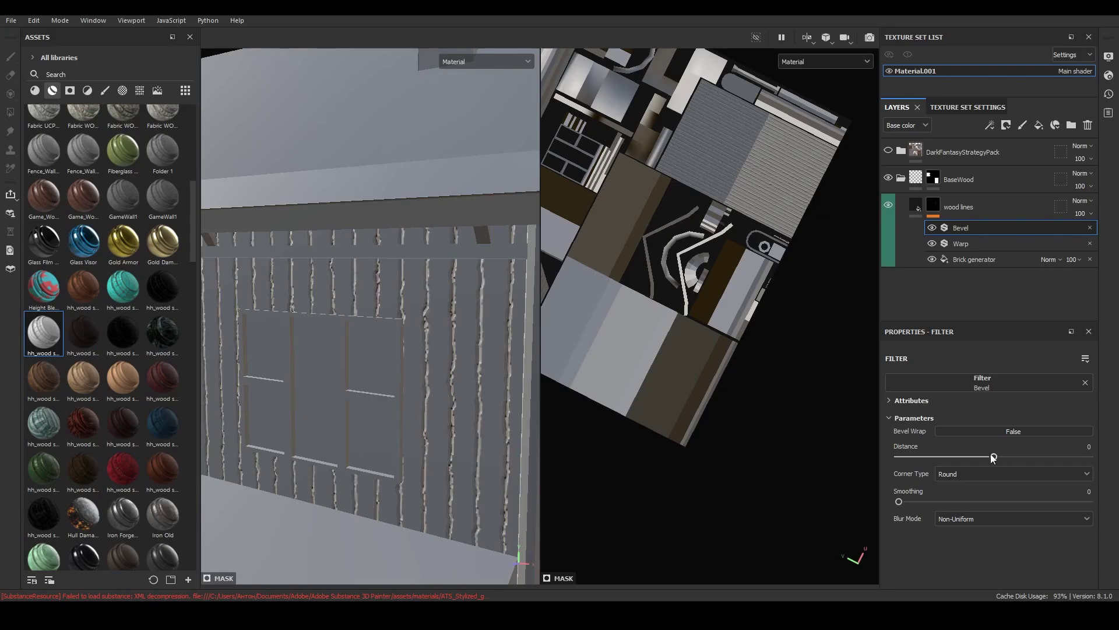
drag(993, 457, 1029, 456)
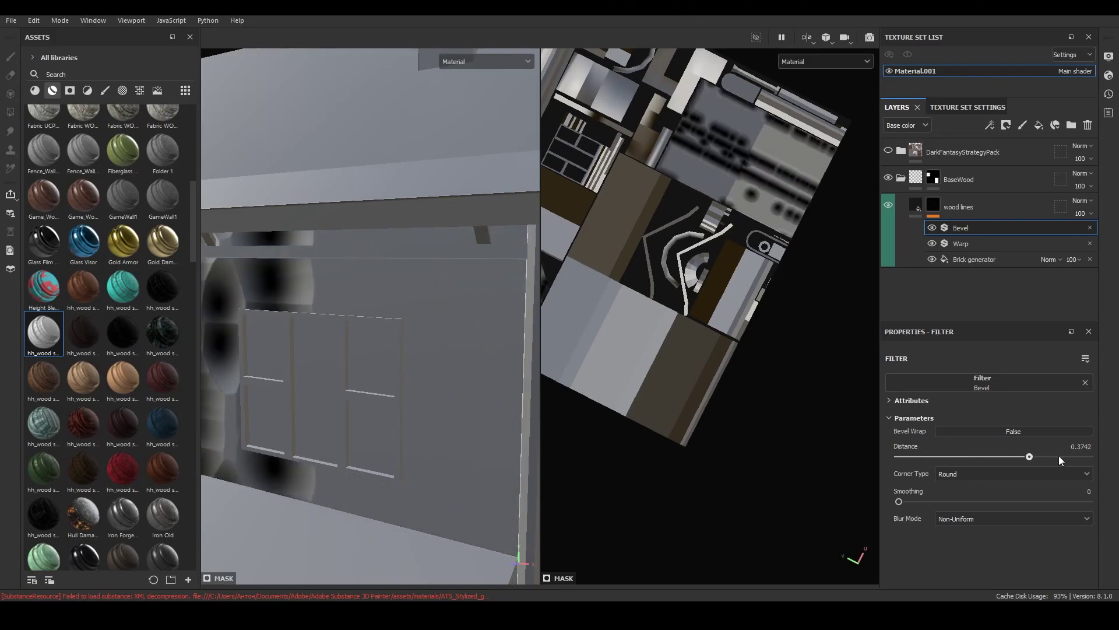
key(ctrl+z)
key(ctrl+z)
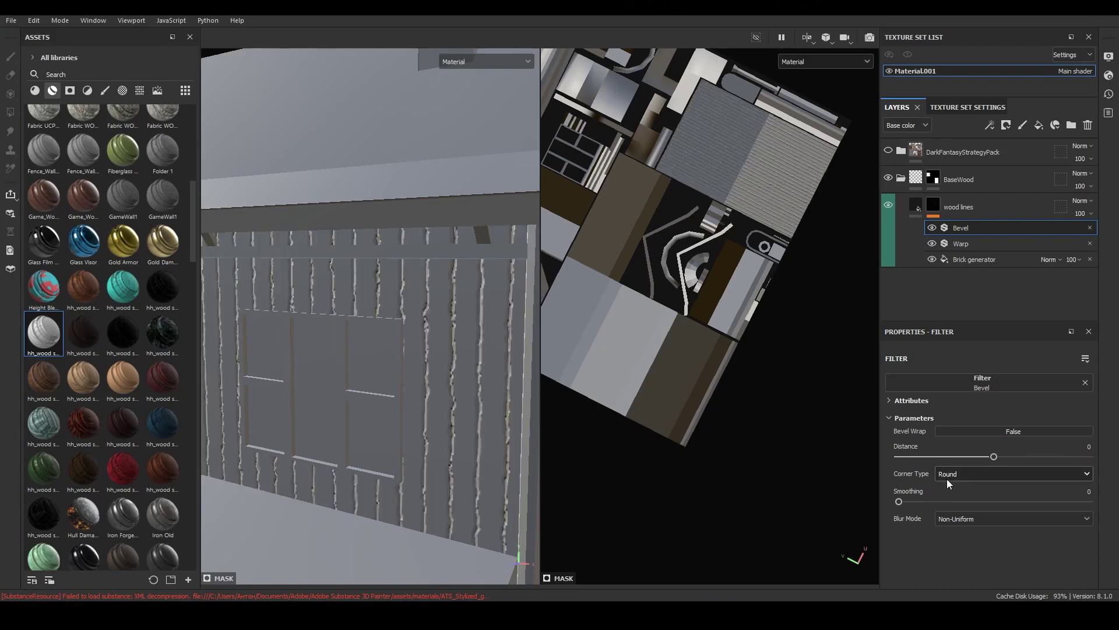
drag(898, 501, 909, 502)
drag(913, 503, 1005, 506)
scroll(445, 394, up, 5)
mouse_move(1085, 500)
mouse_down()
mouse_move(921, 508)
mouse_move(941, 508)
mouse_up()
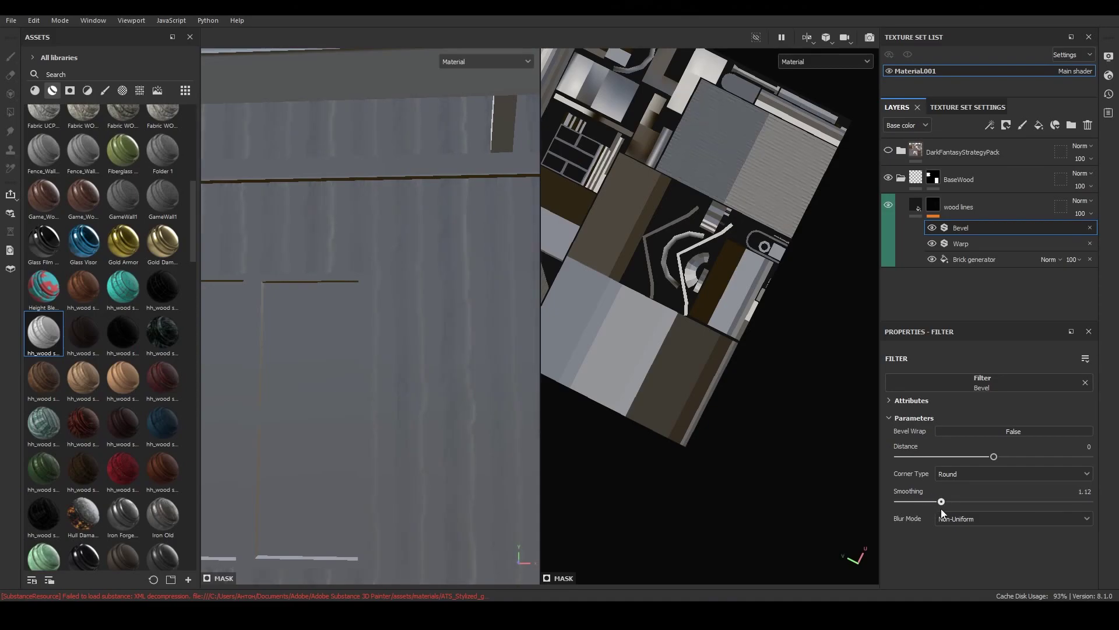
Bring Bevel smoothing down to about 0.08, keeping distance at 0
scroll(421, 376, down, 5)
mouse_move(421, 377)
alt+mouse_down()
mouse_move(466, 397)
mouse_move(421, 385)
alt+mouse_up()
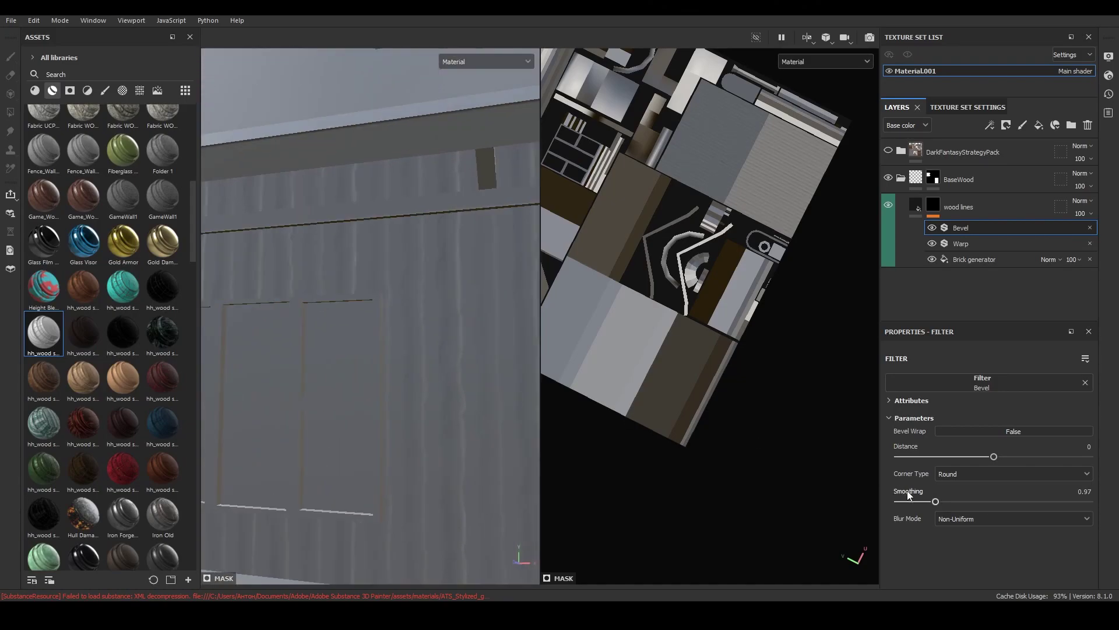
mouse_move(935, 501)
mouse_down()
mouse_move(888, 500)
mouse_move(902, 495)
mouse_up()
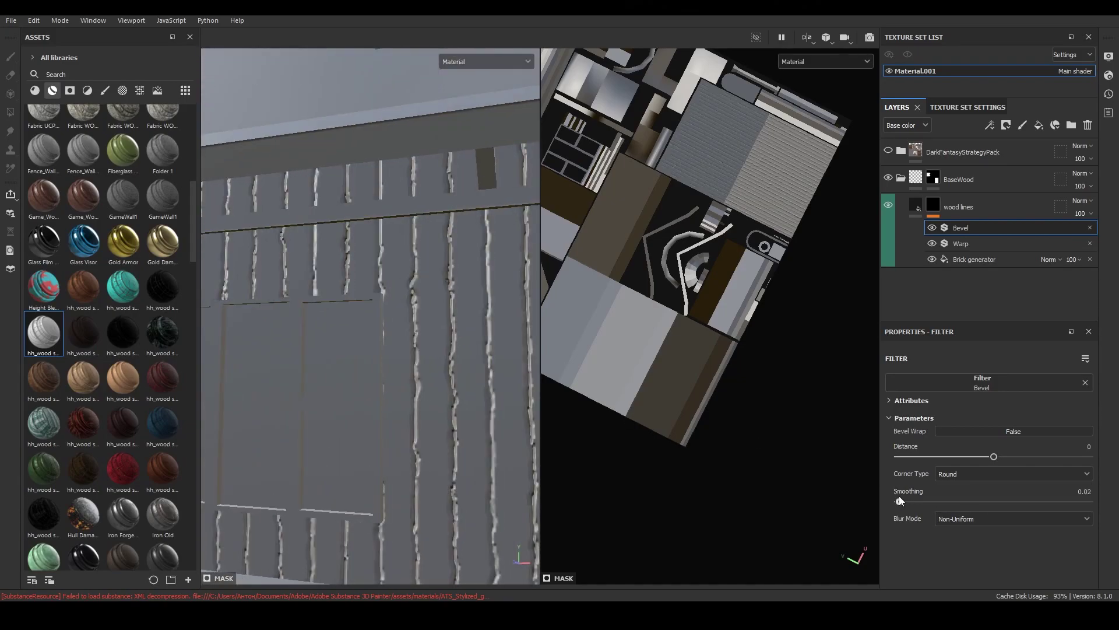
scroll(344, 338, down, 5)
alt+drag(435, 358, 362, 350)
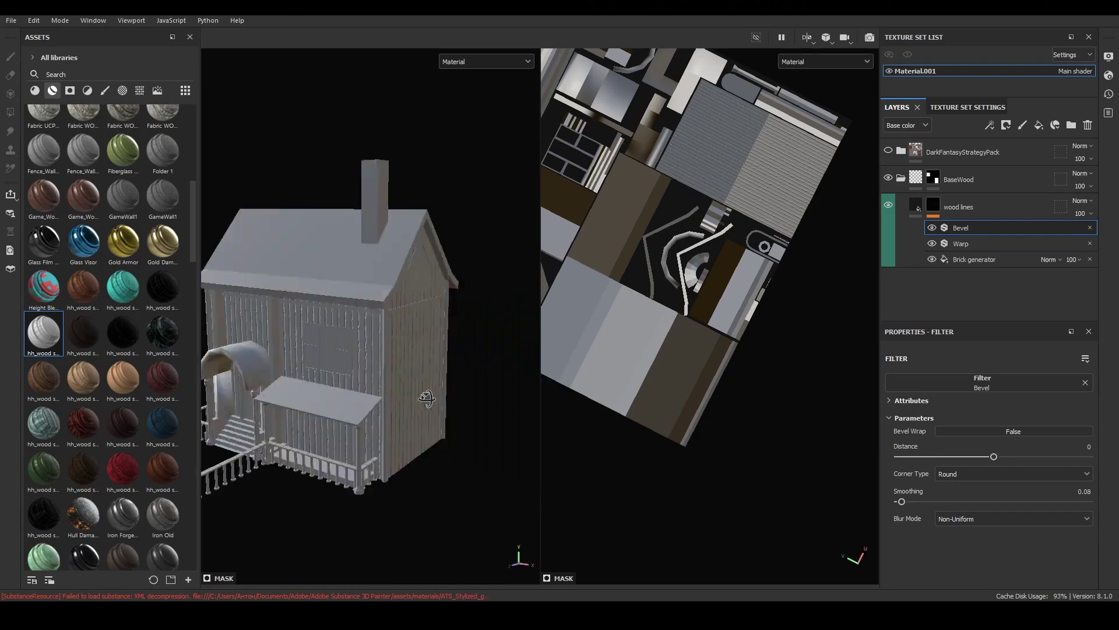
scroll(361, 350, up, 3)
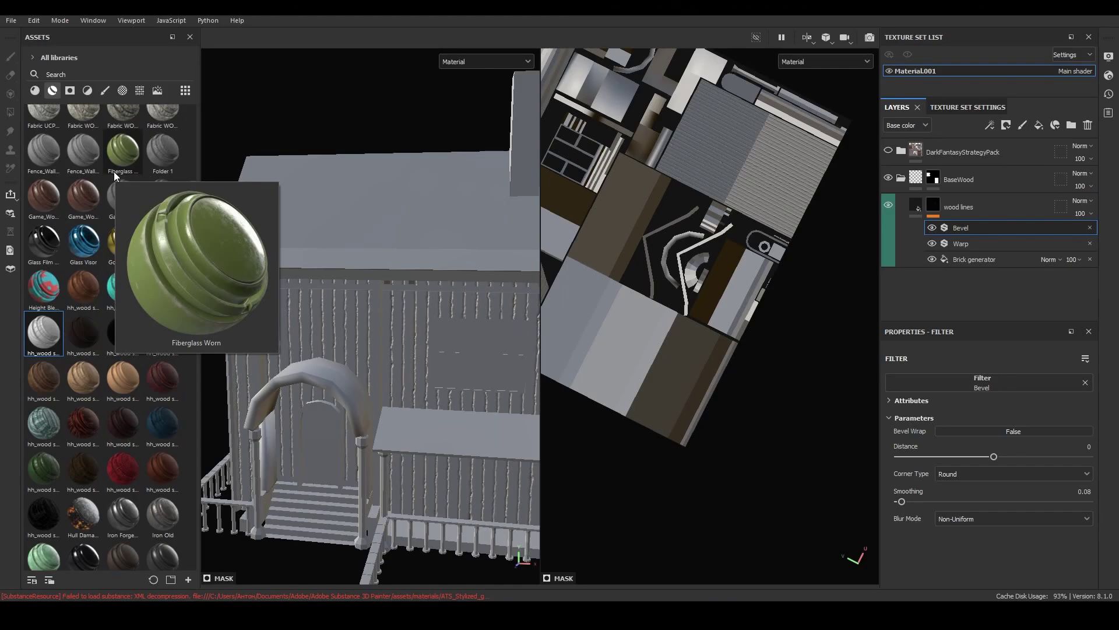
Try the Wood-029 material as a new layer, then undo it
scroll(139, 454, down, 3)
scroll(137, 445, down, 5)
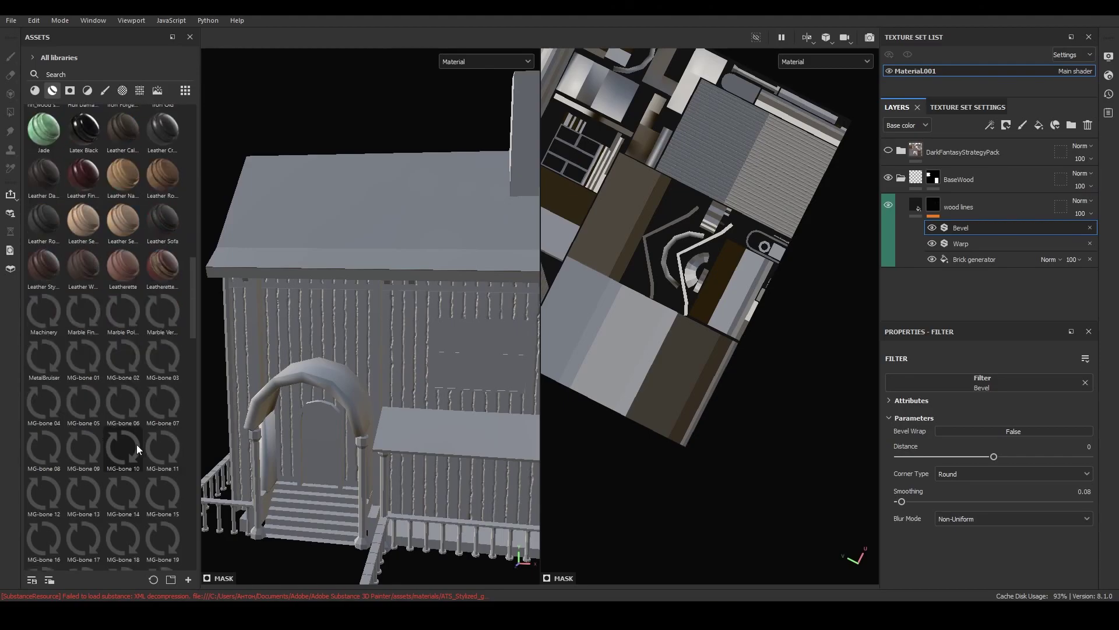
scroll(136, 444, down, 5)
scroll(138, 443, down, 10)
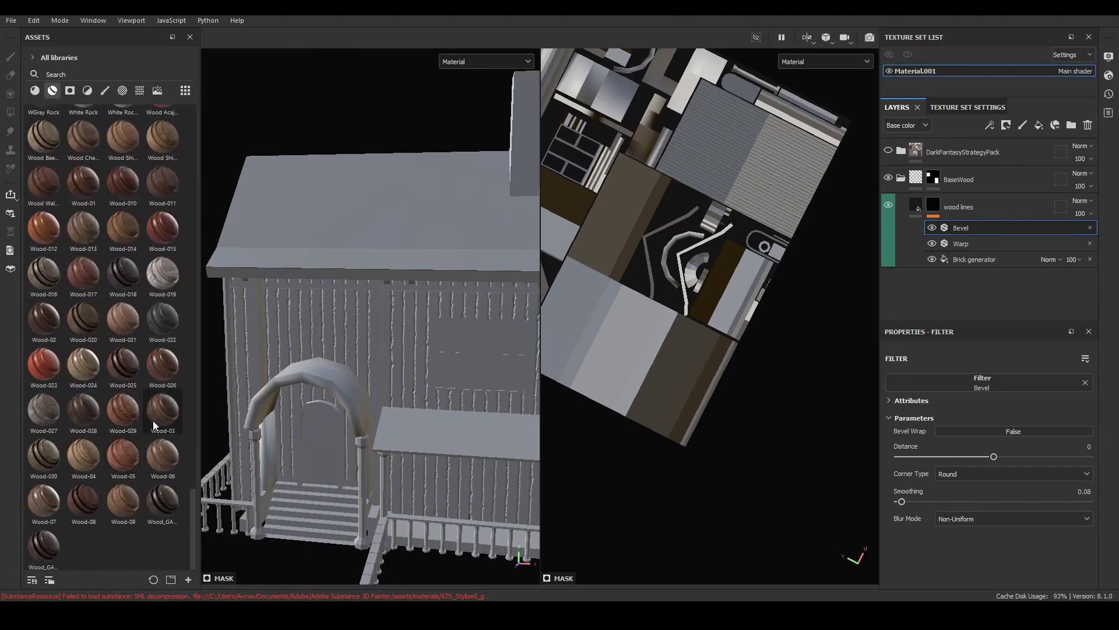
drag(121, 405, 1013, 184)
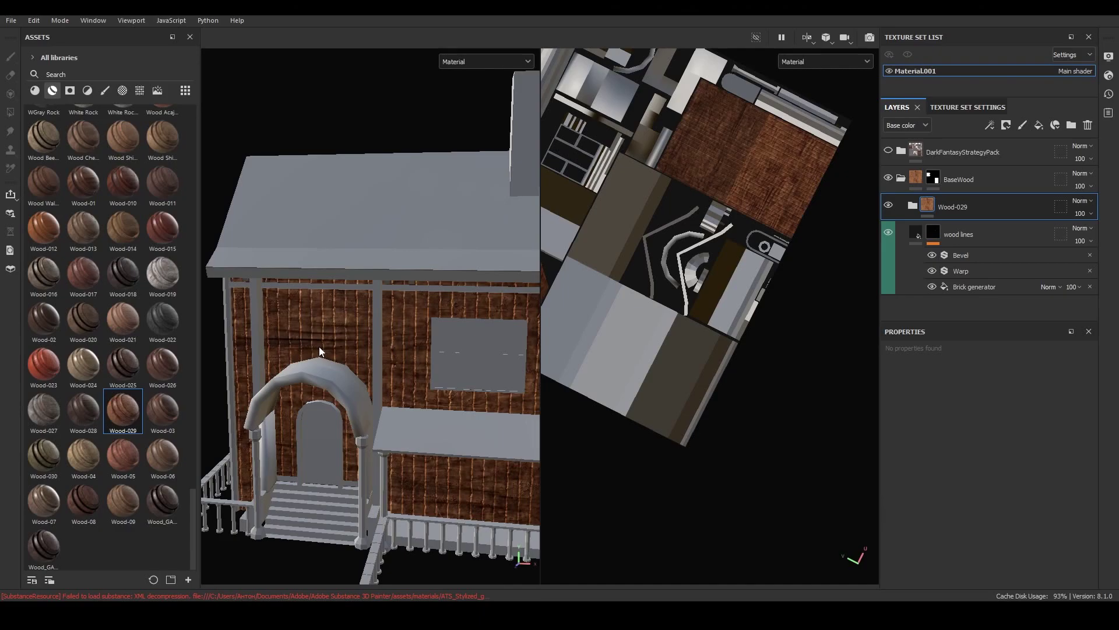
mouse_move(377, 376)
alt+mouse_down()
mouse_move(452, 349)
mouse_move(453, 247)
alt+mouse_up()
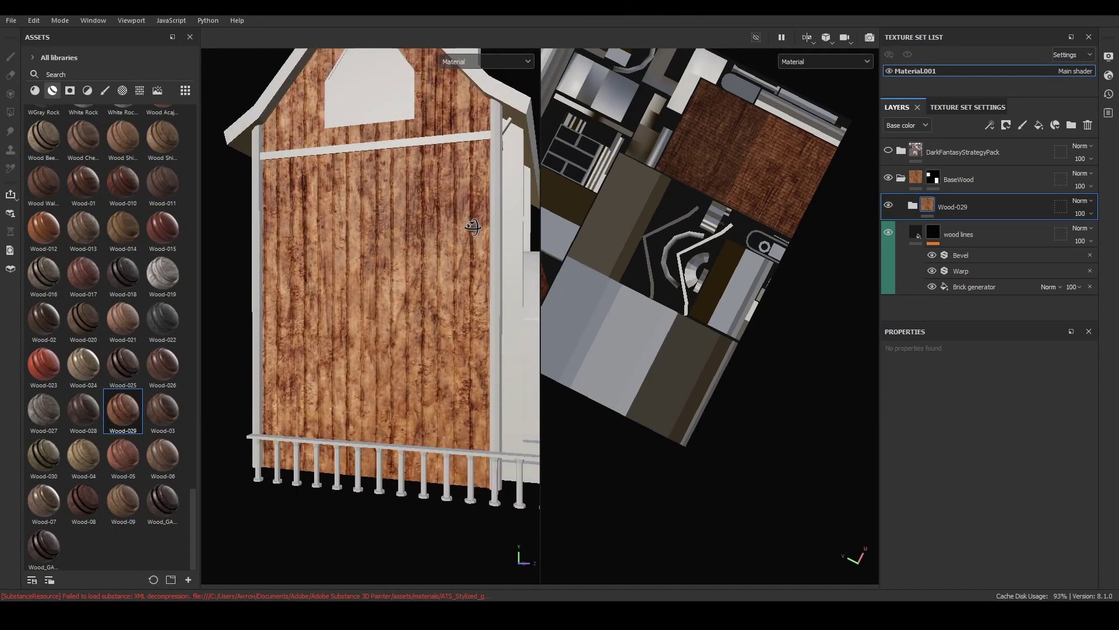
key(ctrl+z)
Add the Wood-03 smart material above the wood lines and inspect the walls
drag(156, 409, 954, 191)
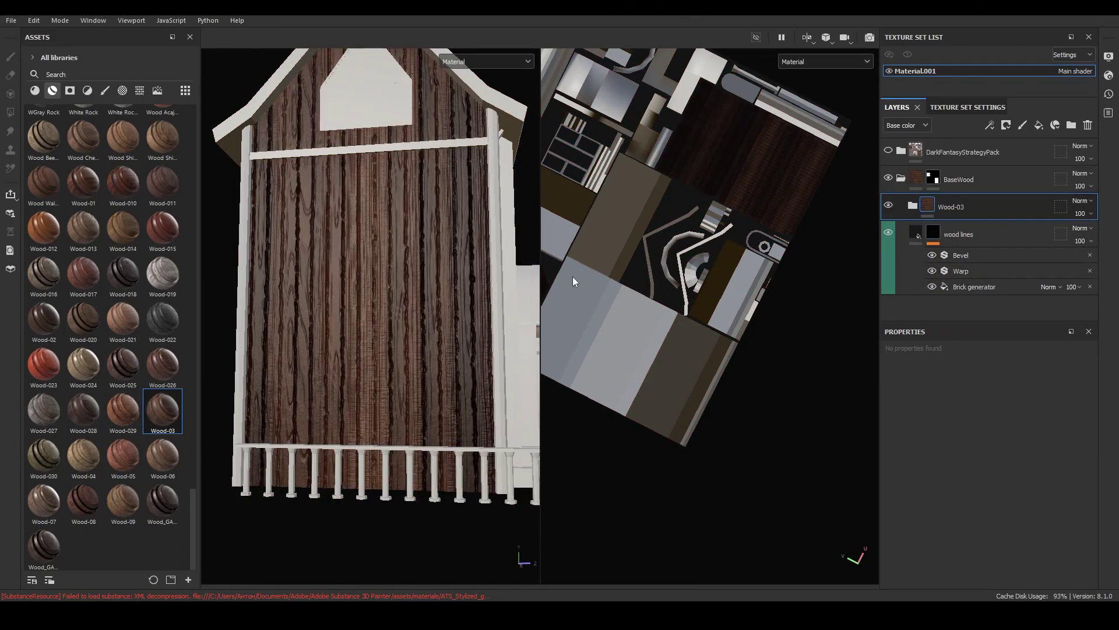
mouse_move(435, 314)
alt+mouse_down()
mouse_move(378, 424)
mouse_move(345, 288)
alt+mouse_up()
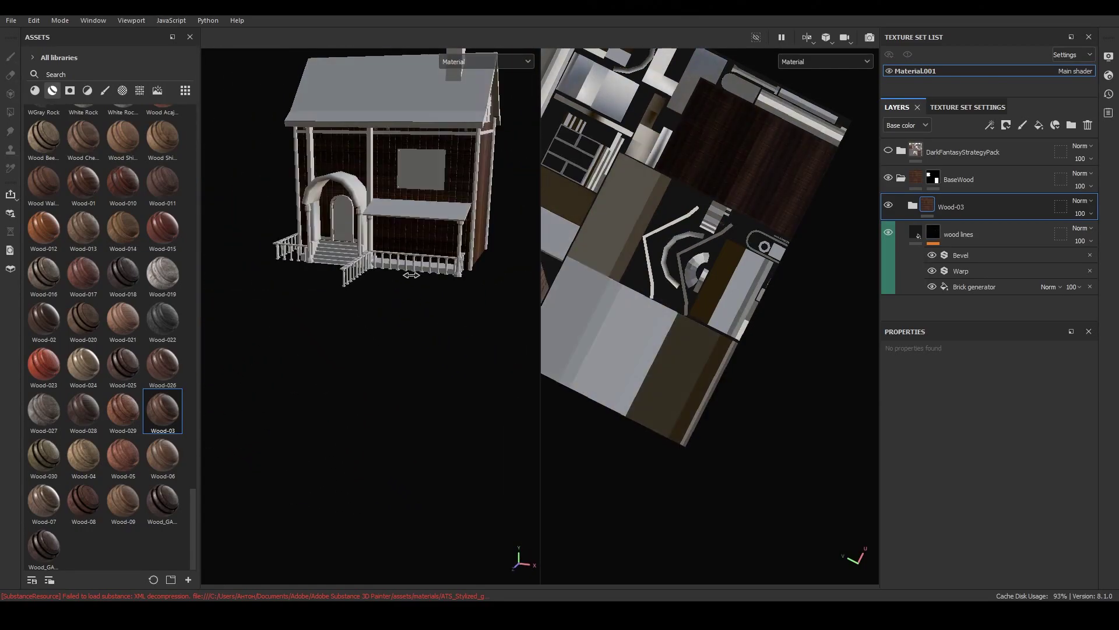
mouse_move(400, 295)
alt+mouse_down()
mouse_move(371, 401)
mouse_move(372, 387)
alt+mouse_up()
scroll(371, 397, up, 3)
scroll(372, 386, up, 5)
scroll(372, 387, up, 2)
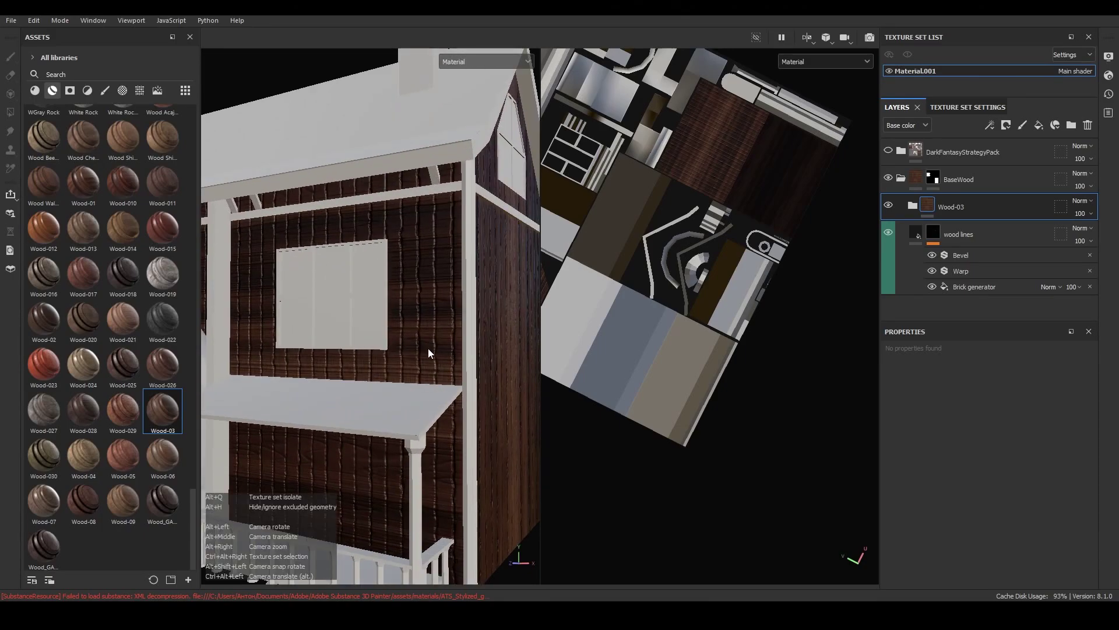
mouse_move(426, 350)
alt+mouse_down()
mouse_move(407, 282)
mouse_move(415, 326)
alt+mouse_up()
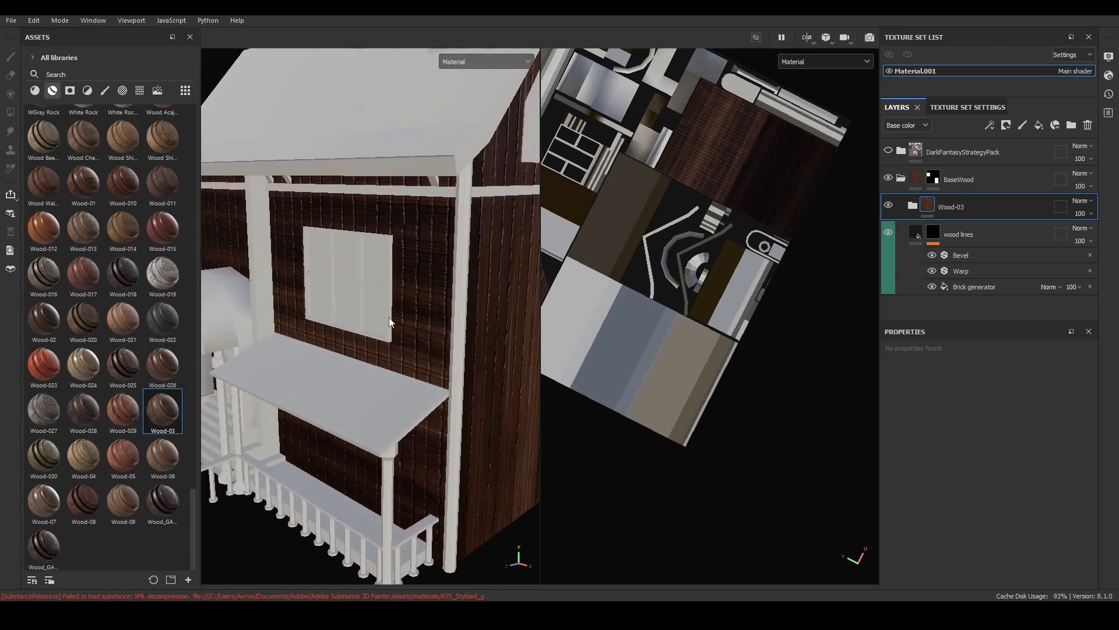
mouse_move(416, 327)
alt+middle_down()
mouse_move(352, 276)
mouse_move(423, 354)
alt+middle_up()
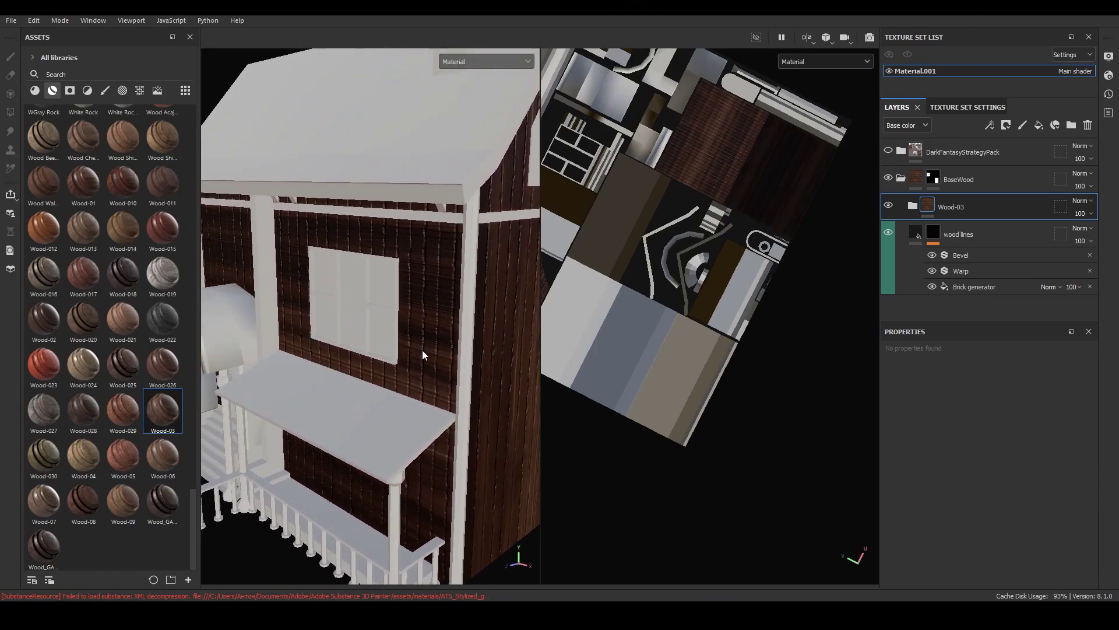
Inspect the gable wall up close and expand the Wood-03 folder
mouse_move(422, 350)
alt+right_down()
mouse_move(416, 39)
mouse_move(410, 397)
mouse_move(413, 236)
alt+right_up()
alt+drag(413, 235, 407, 340)
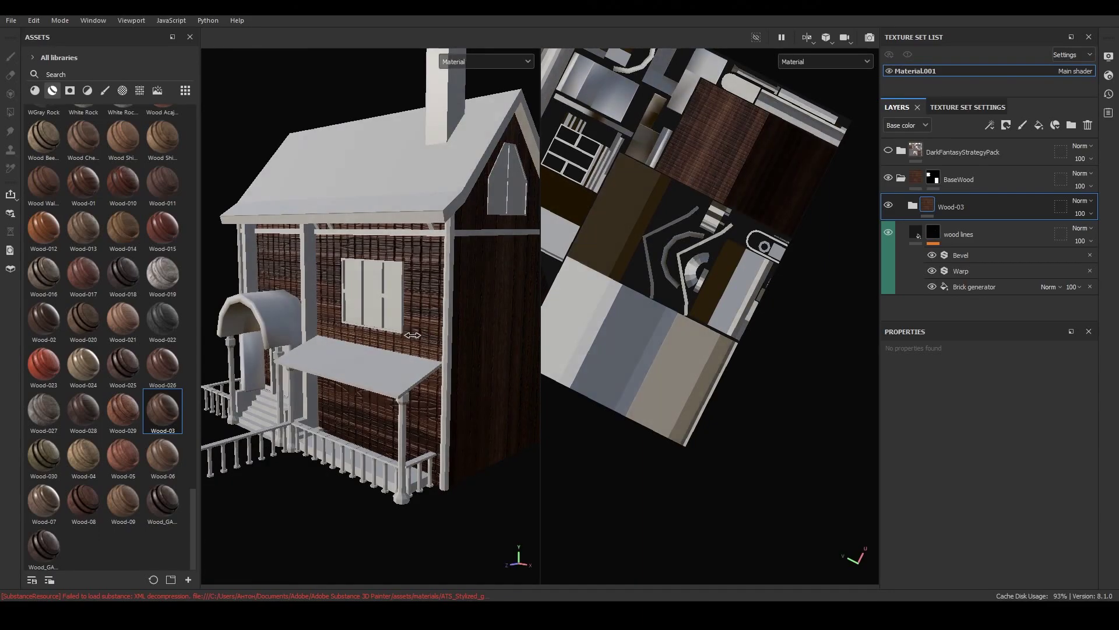
alt+drag(443, 338, 461, 315)
alt+middle_drag(460, 315, 466, 309)
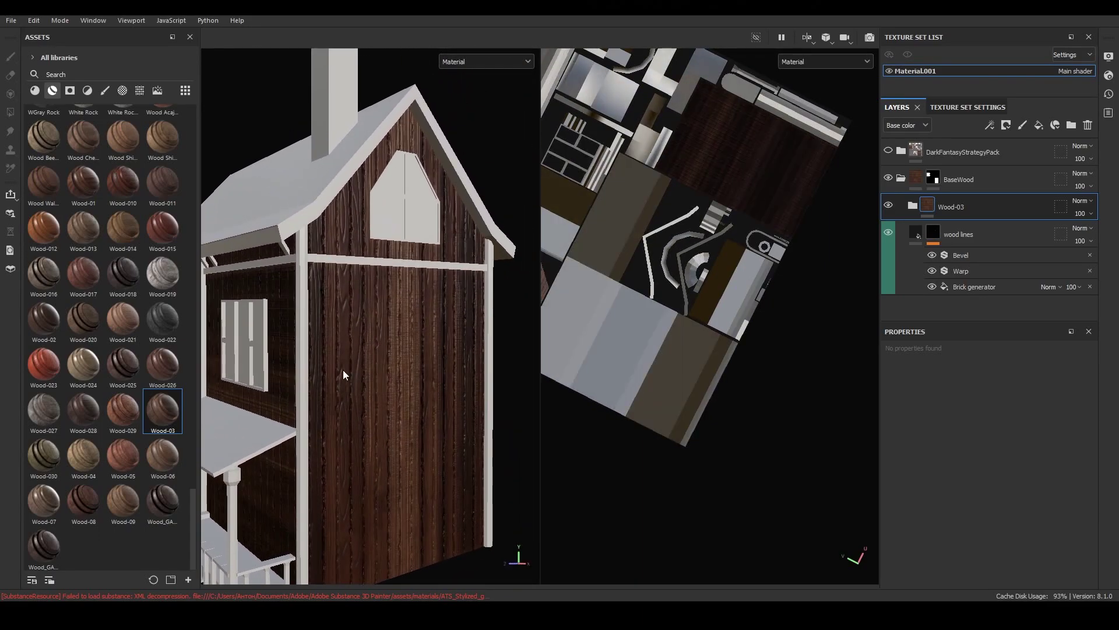
mouse_move(465, 309)
alt+mouse_down()
mouse_move(452, 412)
mouse_move(397, 357)
mouse_move(432, 422)
mouse_move(320, 382)
mouse_move(379, 420)
mouse_move(437, 406)
mouse_move(461, 374)
mouse_move(440, 355)
mouse_move(423, 391)
alt+mouse_up()
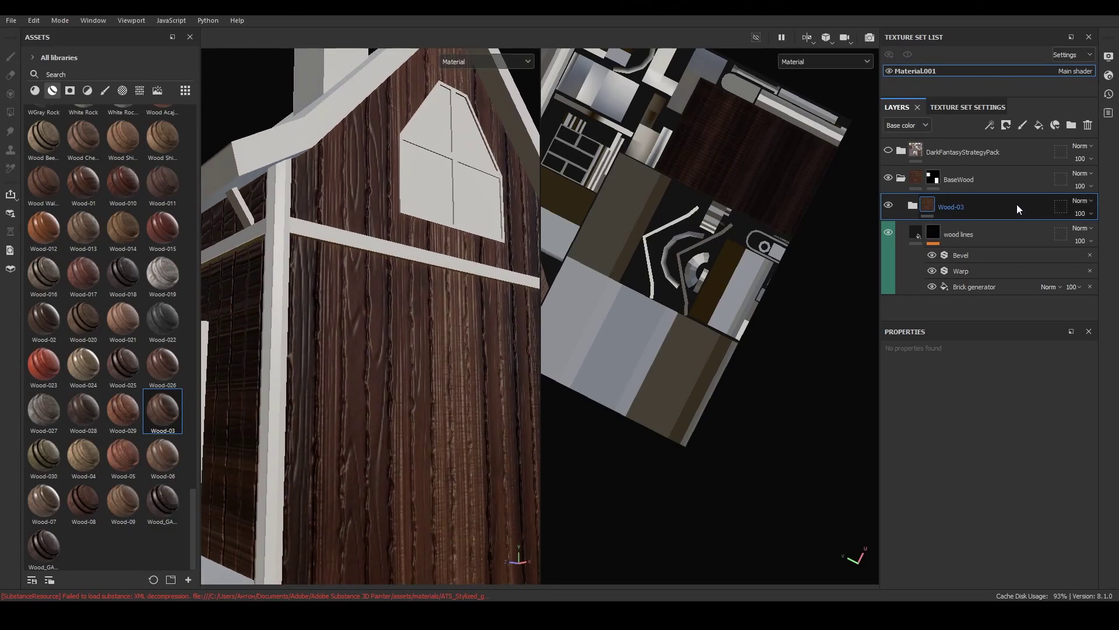
click(910, 210)
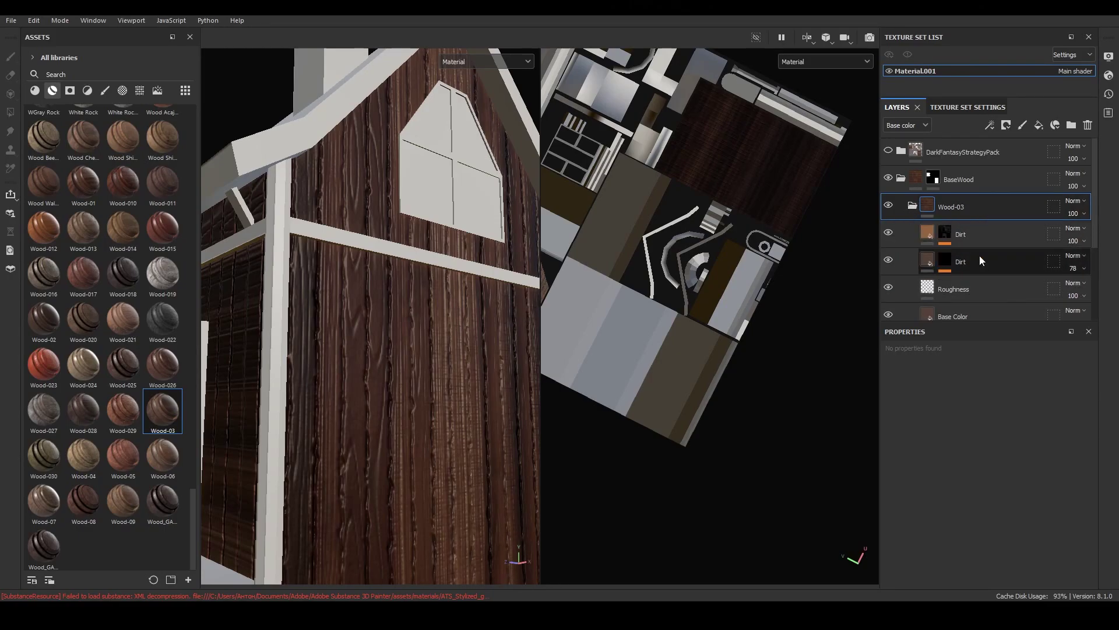
Toggle Base Wood's visibility to check it, then set its projection to Tri-planar
scroll(980, 256, down, 1)
scroll(979, 256, down, 1)
click(889, 272)
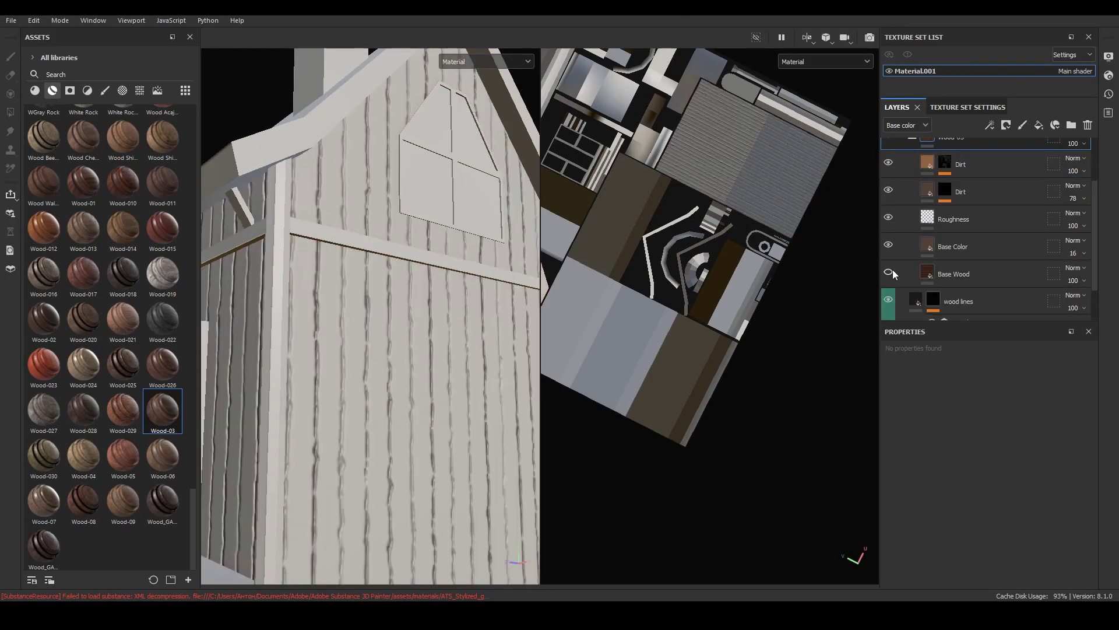
click(934, 280)
scroll(967, 405, up, 1)
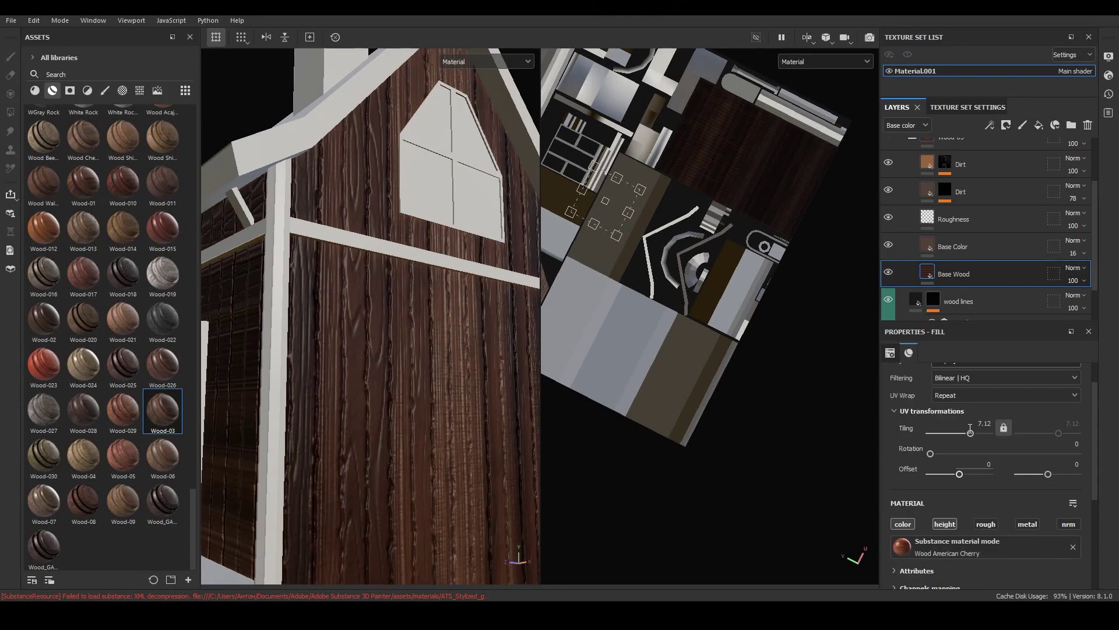
scroll(966, 406, up, 1)
click(970, 396)
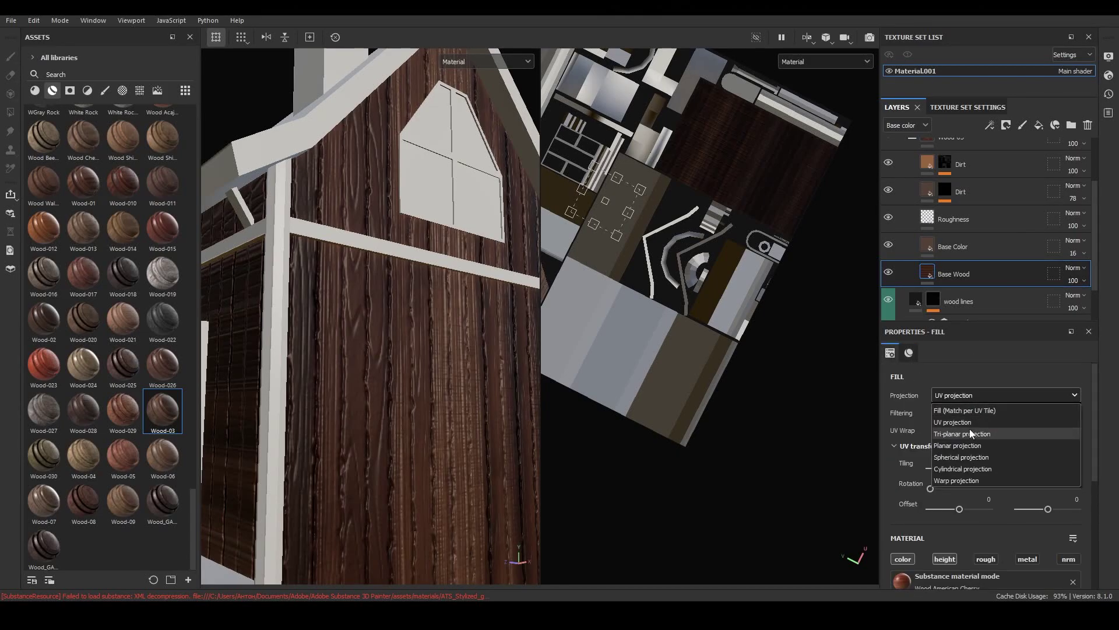
click(970, 431)
Lighten the Base Wood colour by raising its V value to about 0.337
scroll(402, 369, down, 3)
mouse_move(398, 369)
alt+mouse_down()
mouse_move(438, 395)
mouse_move(513, 400)
alt+mouse_up()
scroll(432, 357, down, 3)
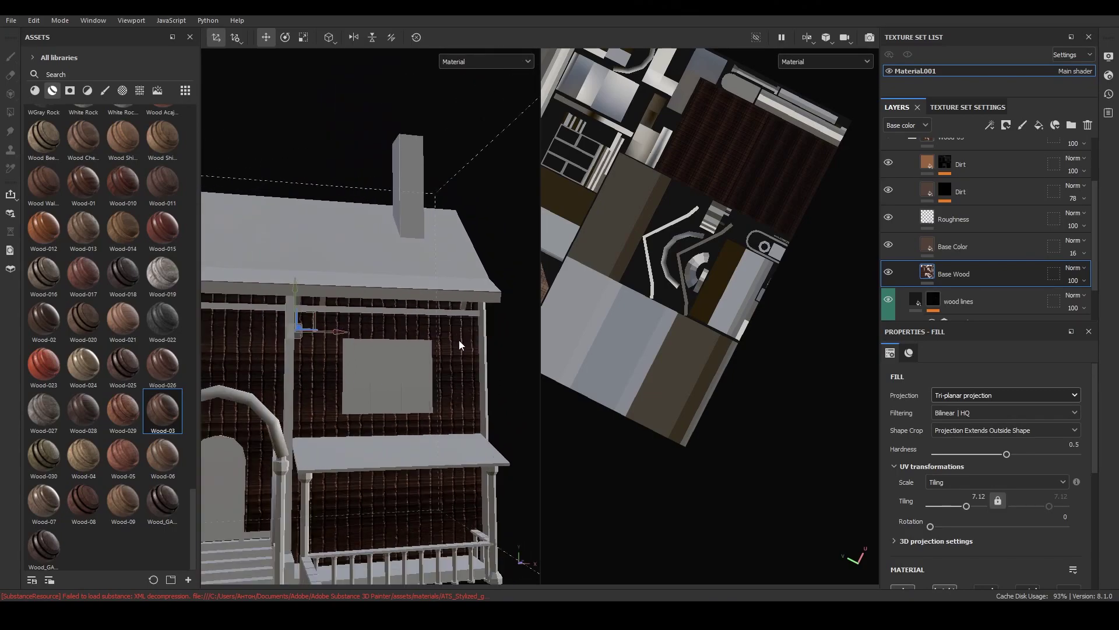
alt+drag(460, 340, 373, 349)
scroll(373, 350, up, 3)
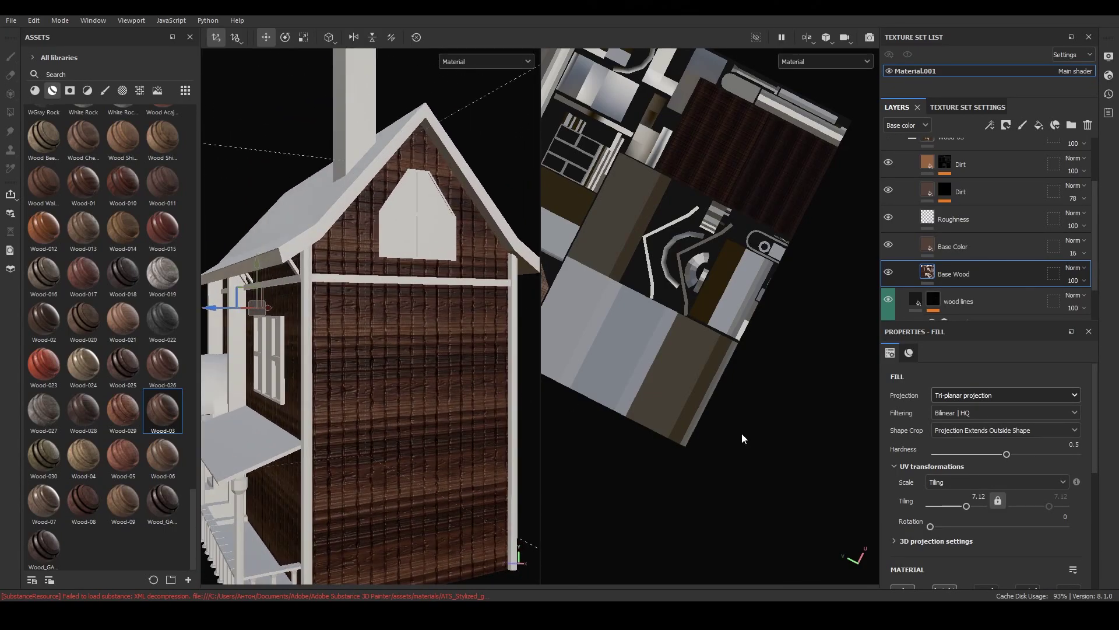
scroll(955, 450, down, 4)
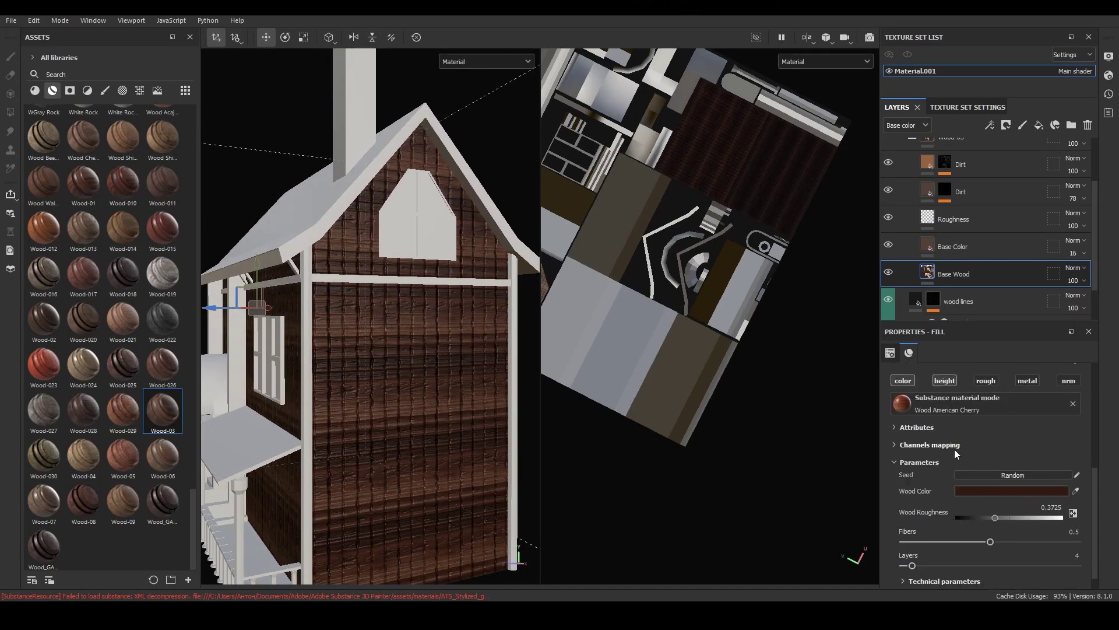
click(969, 493)
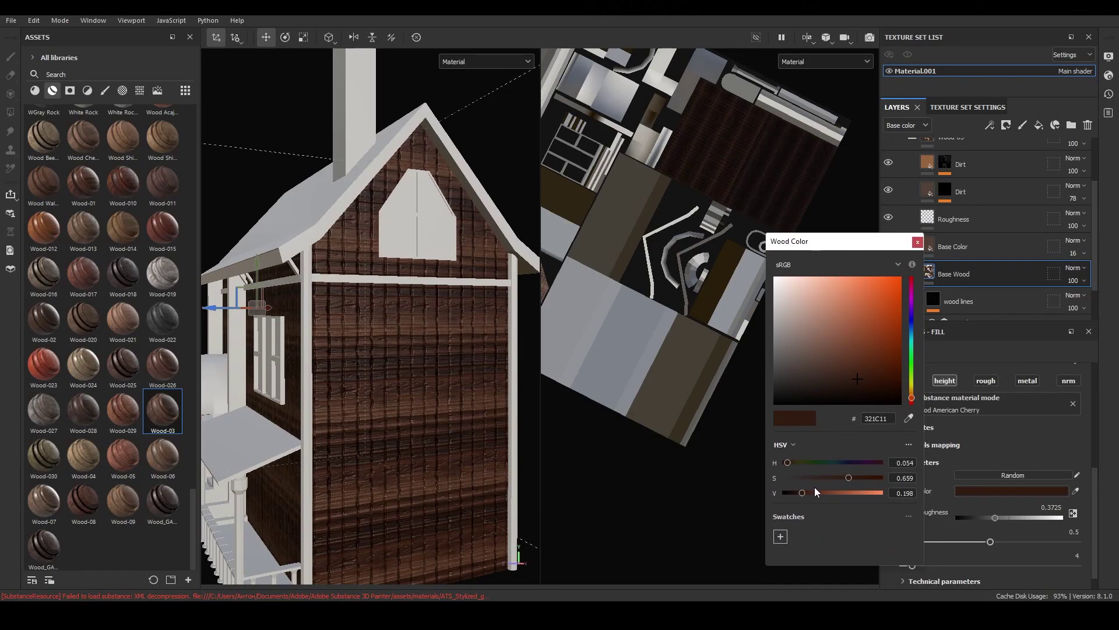
drag(819, 490, 822, 478)
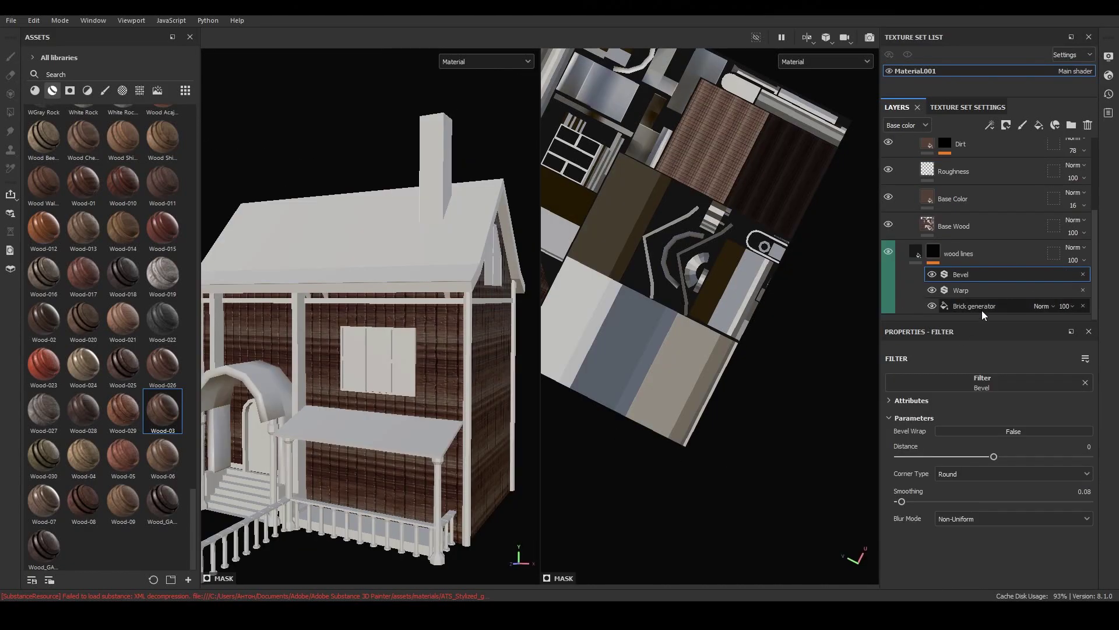
click(982, 309)
Lower the Brick generator's bevel to remove the lines between the bricks
scroll(916, 437, down, 5)
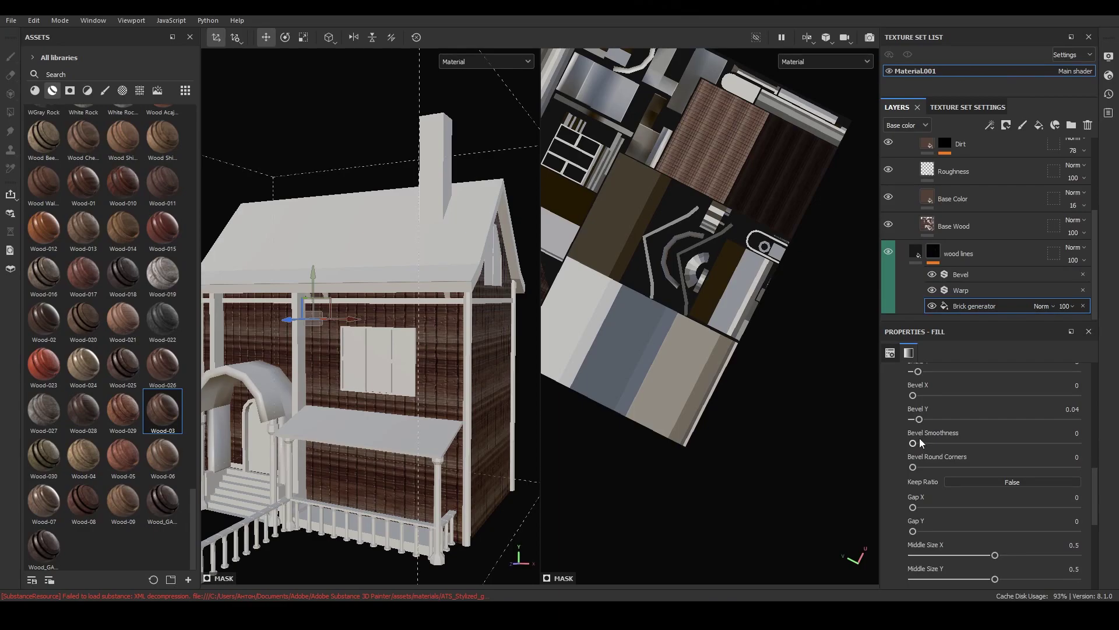
scroll(923, 450, up, 1)
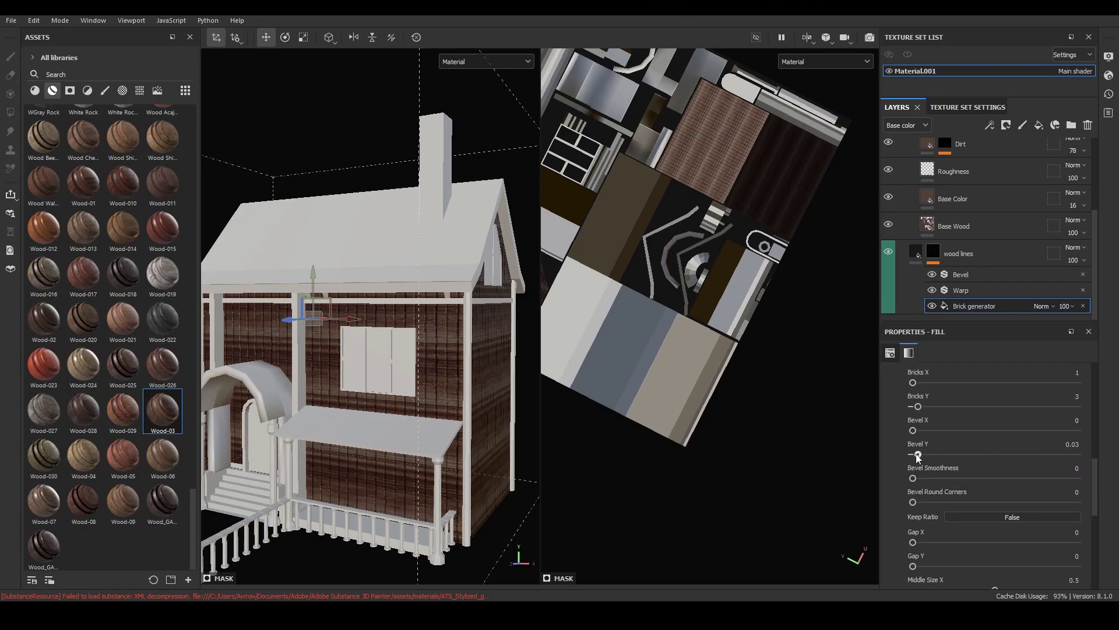
mouse_move(918, 455)
mouse_down()
mouse_move(1043, 457)
mouse_move(921, 456)
mouse_move(915, 477)
mouse_up()
scroll(439, 365, up, 5)
scroll(917, 475, up, 2)
scroll(366, 366, down, 5)
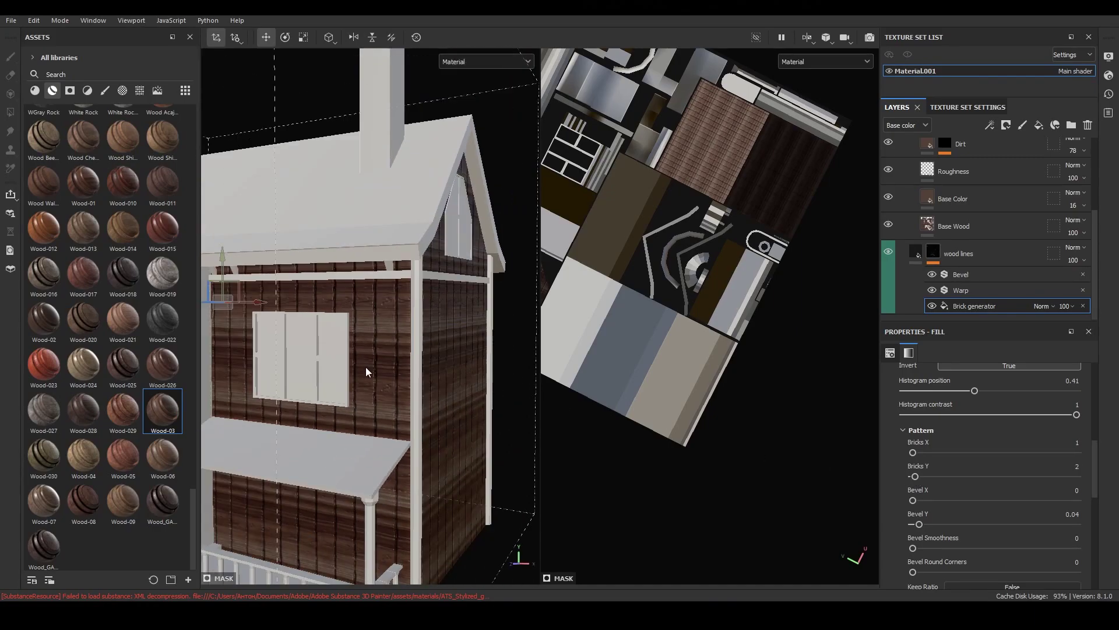
scroll(369, 362, down, 3)
mouse_move(452, 352)
alt+mouse_down()
mouse_move(321, 348)
mouse_move(450, 309)
alt+mouse_up()
Thin the vertical plank bevel lines to Bevel Y 0.04
scroll(320, 348, up, 3)
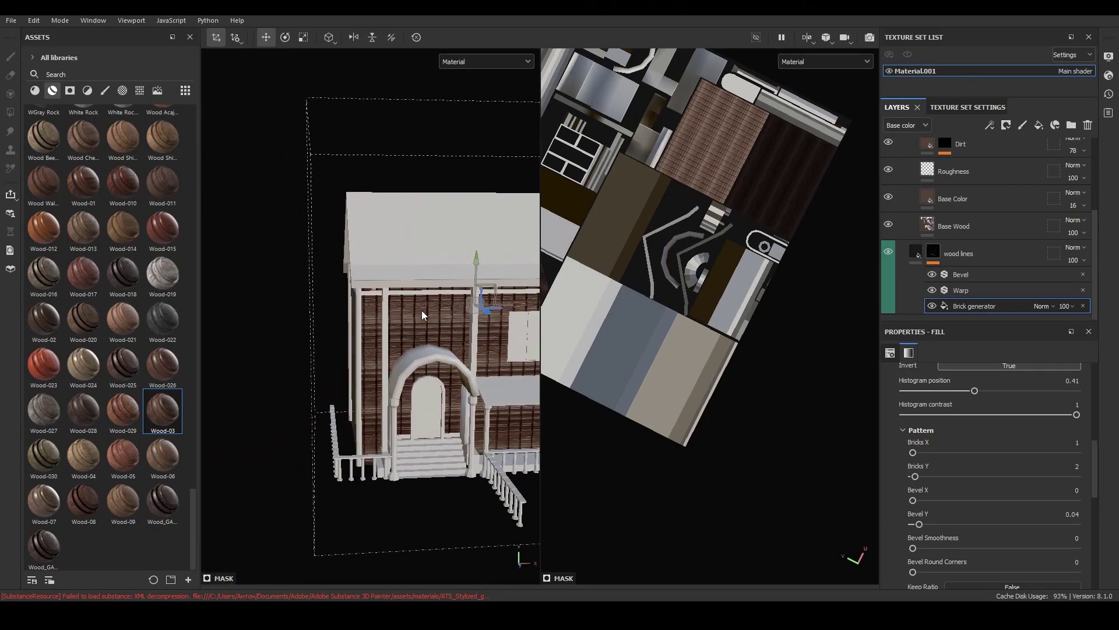
scroll(431, 336, up, 2)
scroll(450, 318, up, 2)
scroll(449, 318, up, 3)
scroll(445, 321, up, 2)
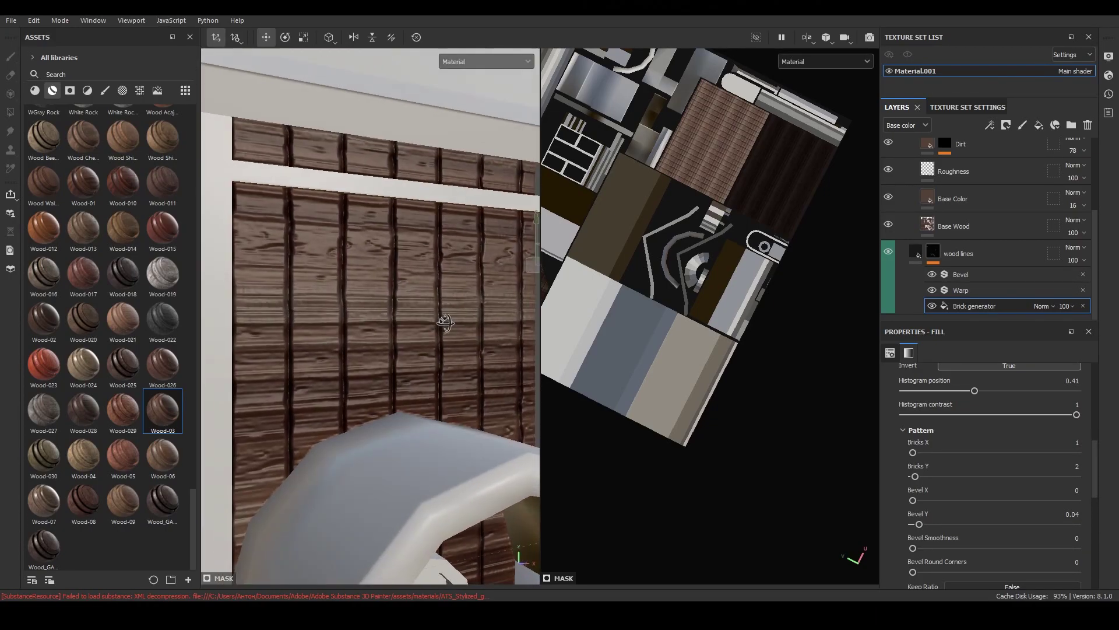
drag(919, 524, 920, 524)
Raise the wood lines' histogram position to 0.76
scroll(982, 518, up, 2)
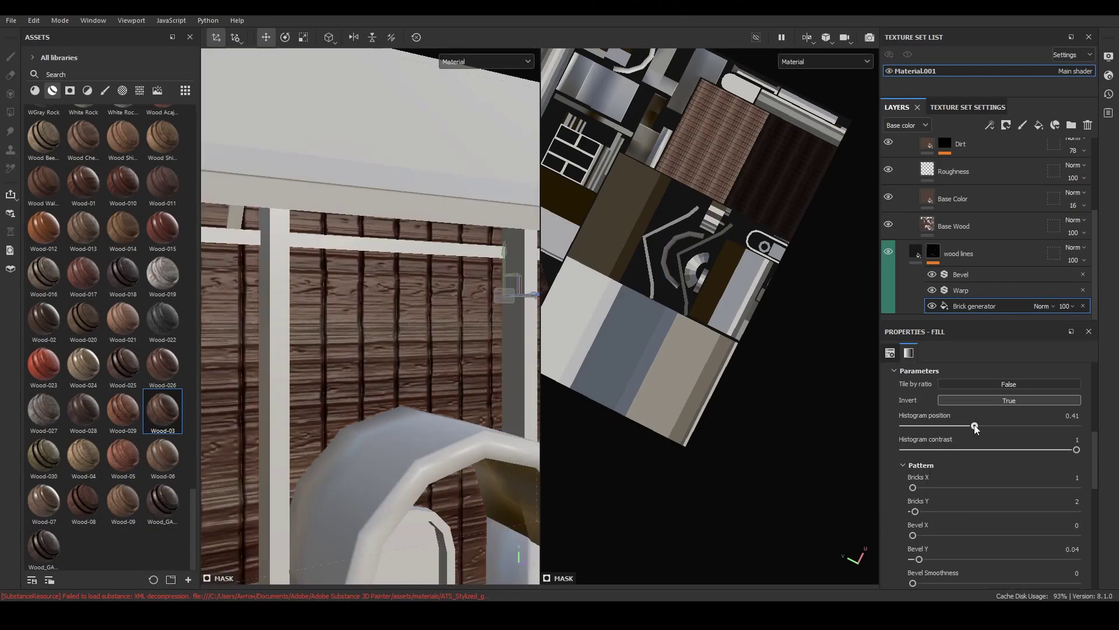
drag(985, 426, 1029, 425)
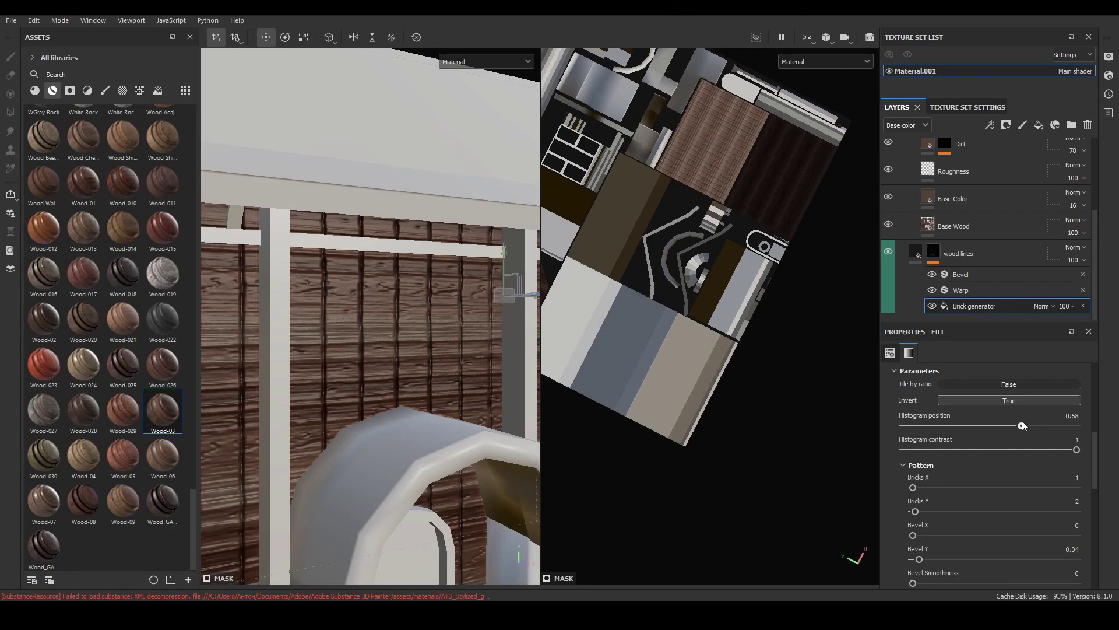
scroll(397, 345, down, 5)
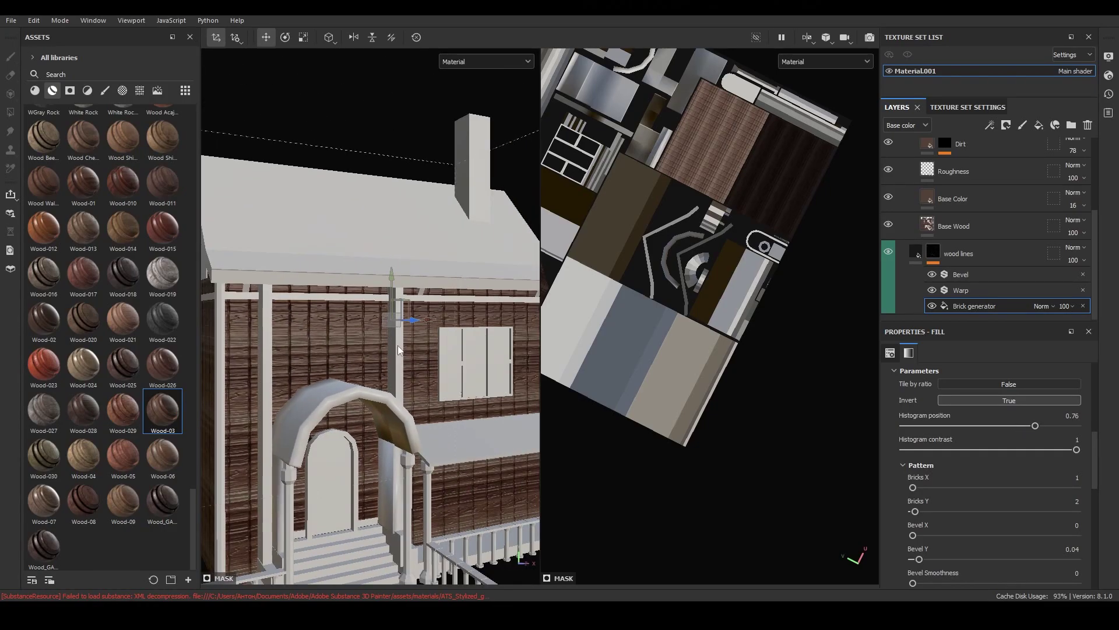
scroll(397, 345, down, 3)
alt+drag(397, 345, 471, 349)
scroll(471, 349, up, 3)
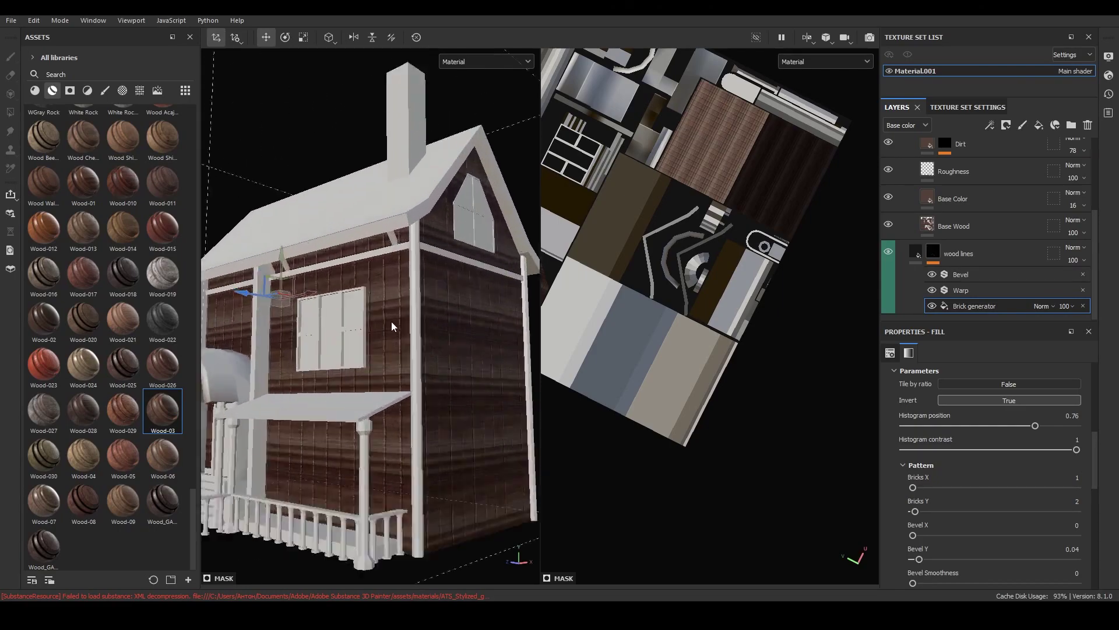
scroll(390, 321, up, 2)
Set the Base Wood fill's UV rotation to 90 so the wall grain runs vertically
click(927, 228)
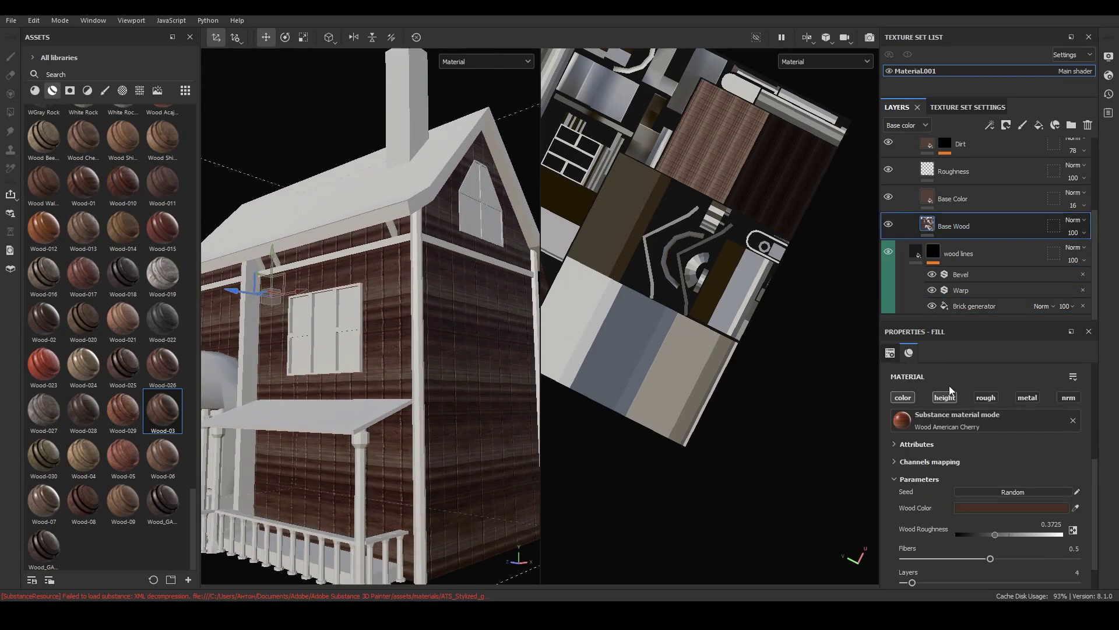
scroll(940, 474, up, 3)
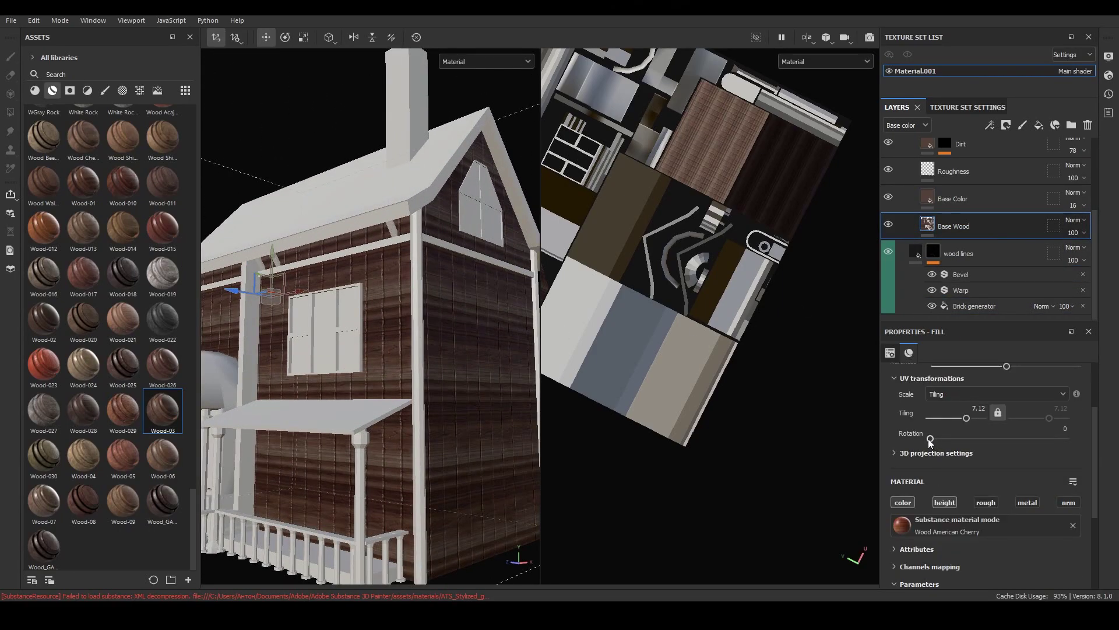
mouse_move(931, 438)
mouse_down()
mouse_move(950, 437)
mouse_move(930, 439)
mouse_up()
click(1061, 429)
key(Return)
key(Return)
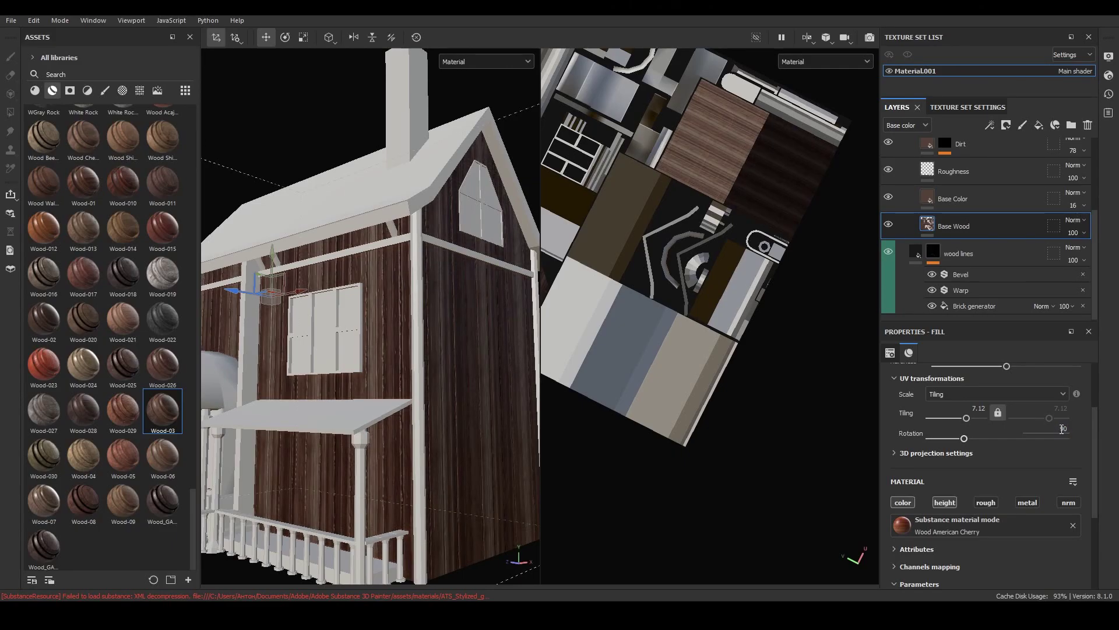
mouse_move(443, 373)
alt+mouse_down()
mouse_move(475, 380)
mouse_move(445, 362)
alt+mouse_up()
scroll(492, 371, up, 3)
scroll(444, 362, down, 3)
scroll(990, 234, up, 3)
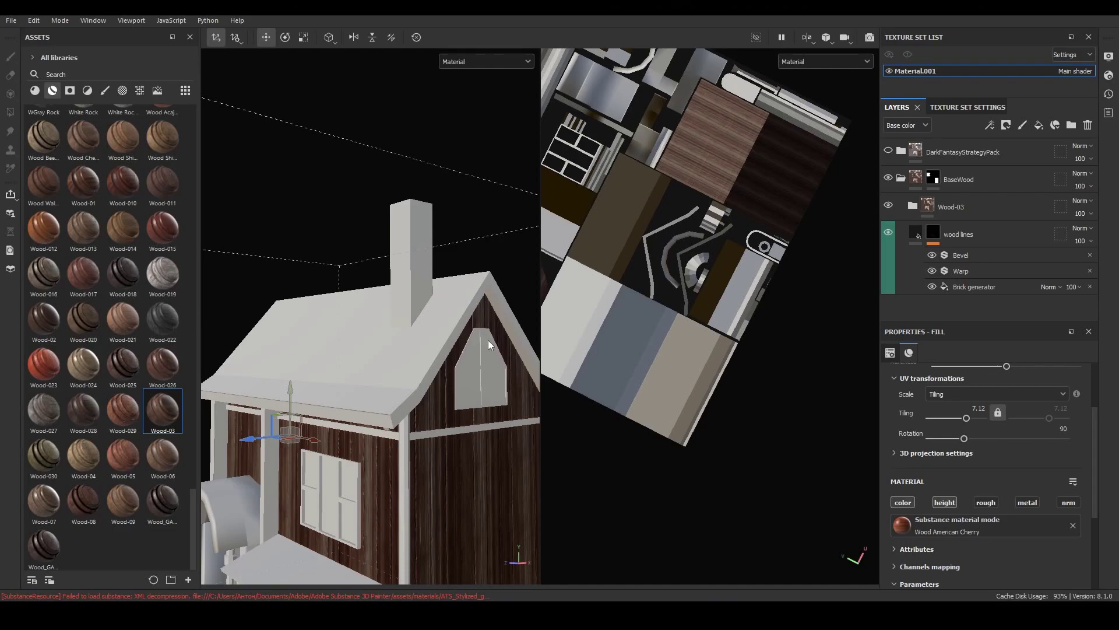
Orbit to frontal and side views of the house to check the wall planks
scroll(344, 282, down, 3)
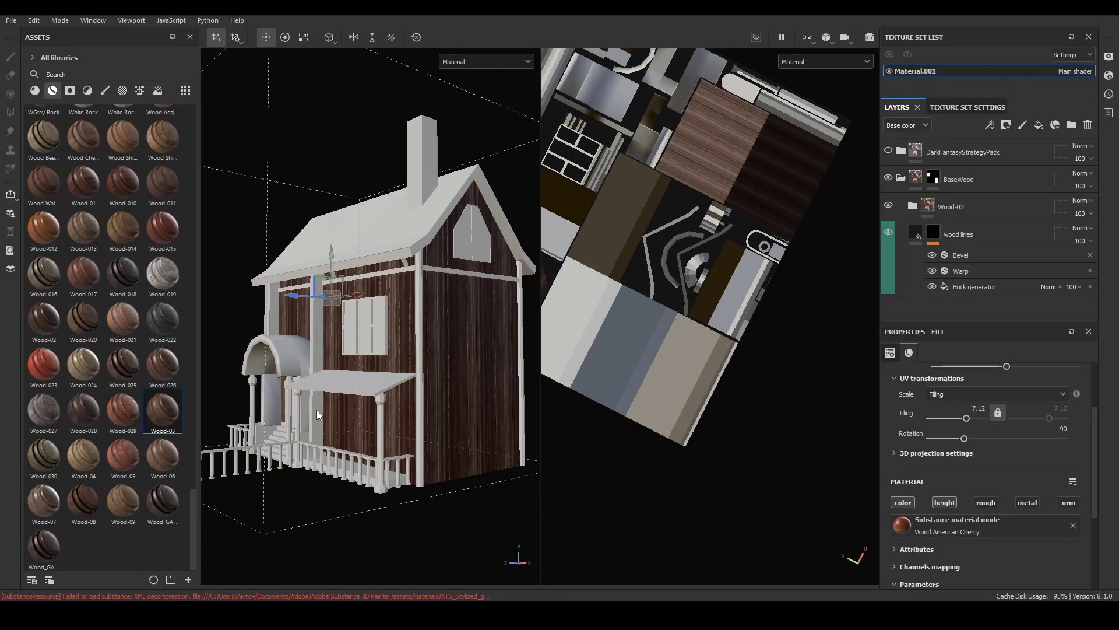
alt+drag(316, 410, 268, 399)
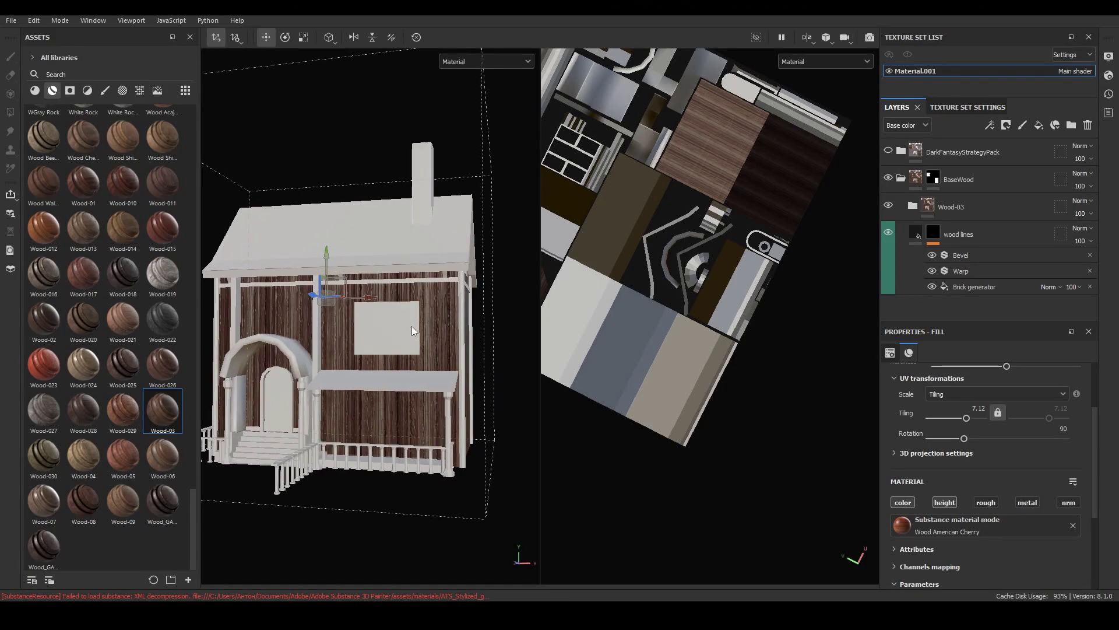
alt+drag(505, 410, 403, 269)
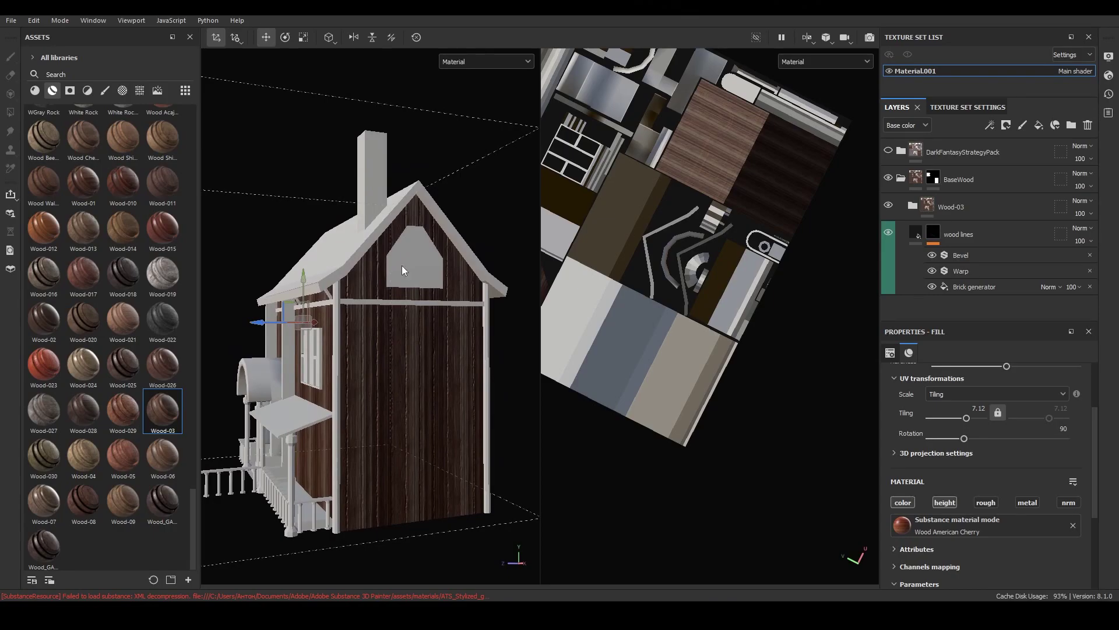
alt+drag(356, 304, 311, 282)
scroll(355, 302, up, 3)
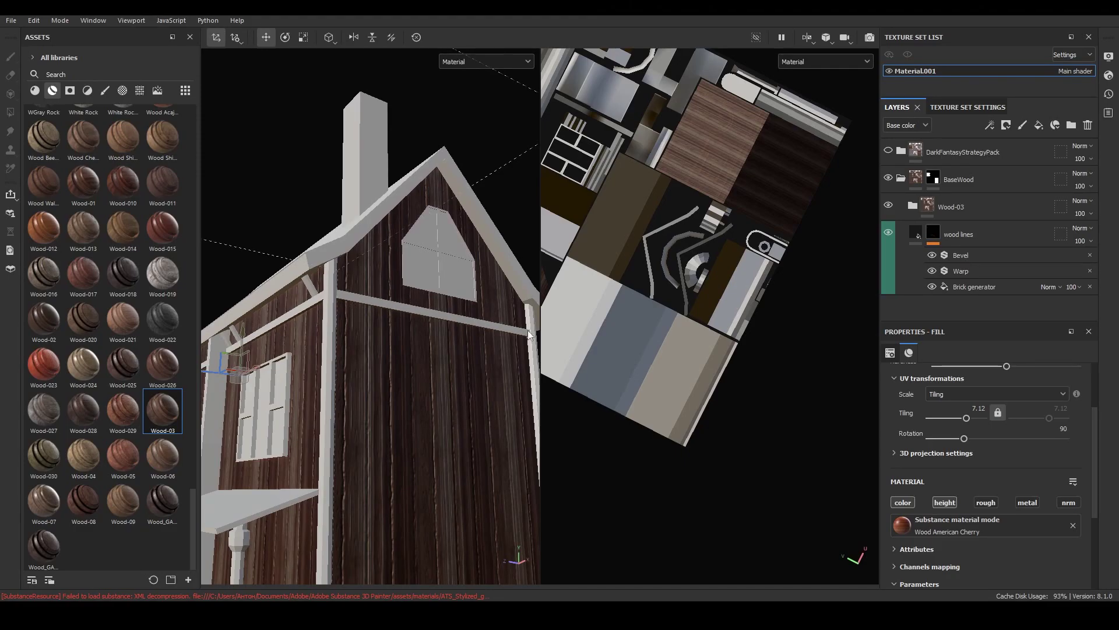
scroll(456, 316, down, 5)
Close in on the walls from angled views to inspect the vertical cherry grain
alt+drag(435, 326, 450, 357)
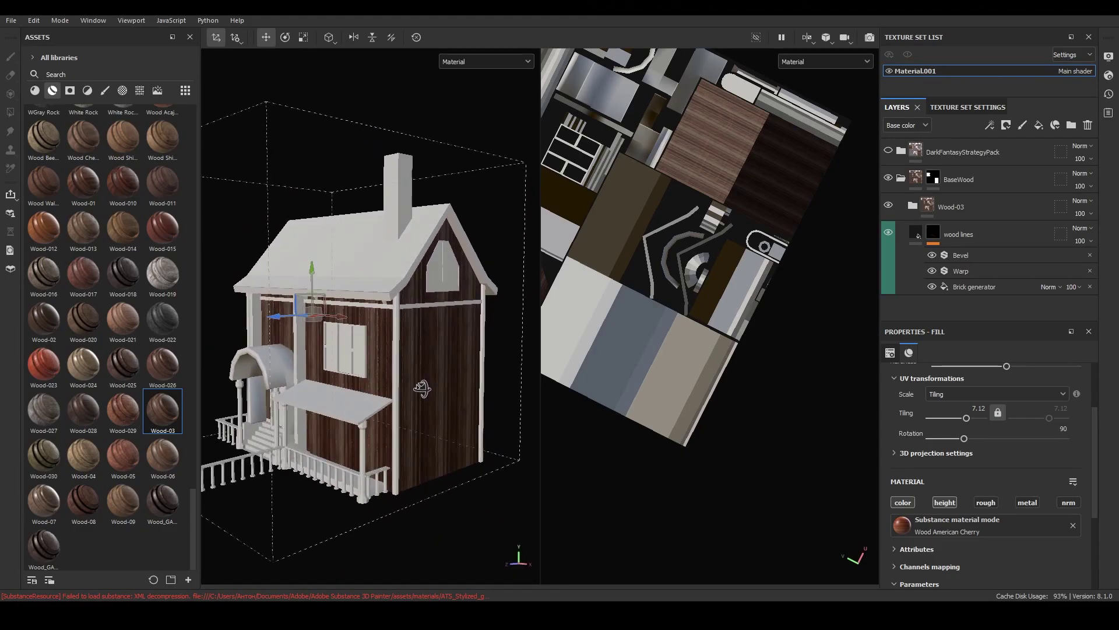
scroll(368, 392, up, 4)
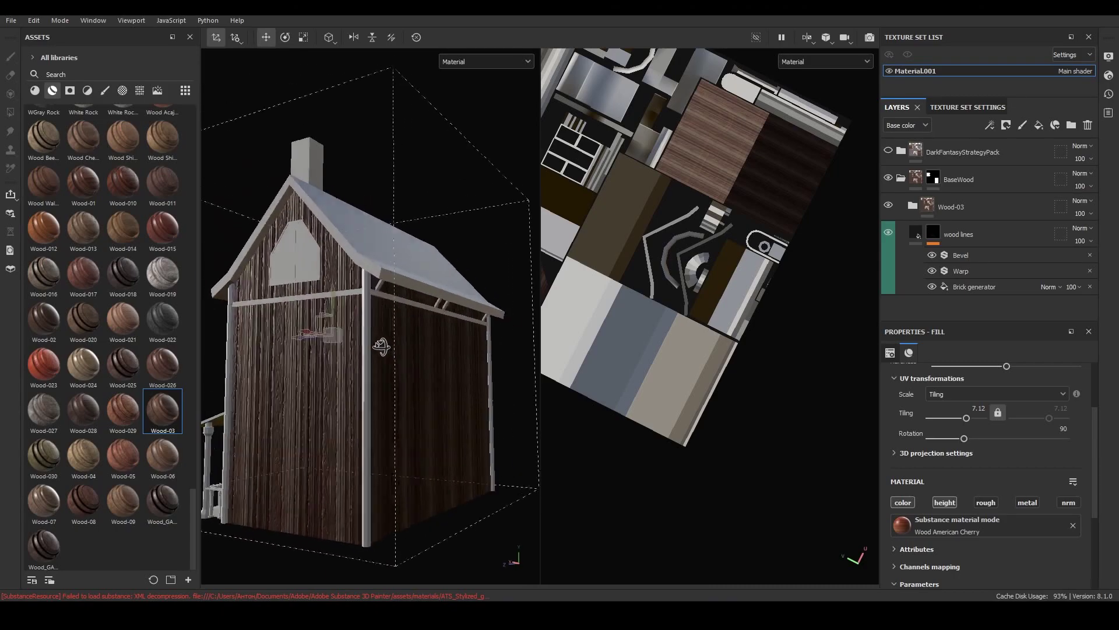
mouse_move(369, 392)
alt+mouse_down()
mouse_move(482, 382)
mouse_move(407, 365)
mouse_move(390, 334)
alt+mouse_up()
scroll(380, 369, up, 3)
scroll(380, 369, down, 3)
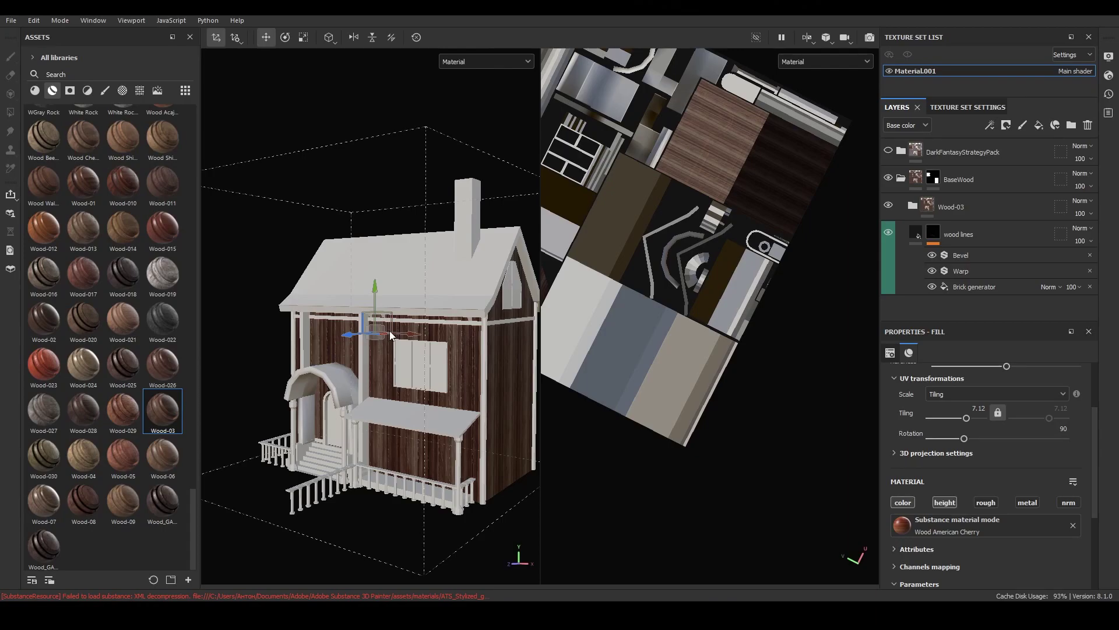
scroll(449, 310, up, 3)
scroll(446, 309, down, 3)
alt+drag(447, 309, 369, 327)
scroll(373, 339, up, 2)
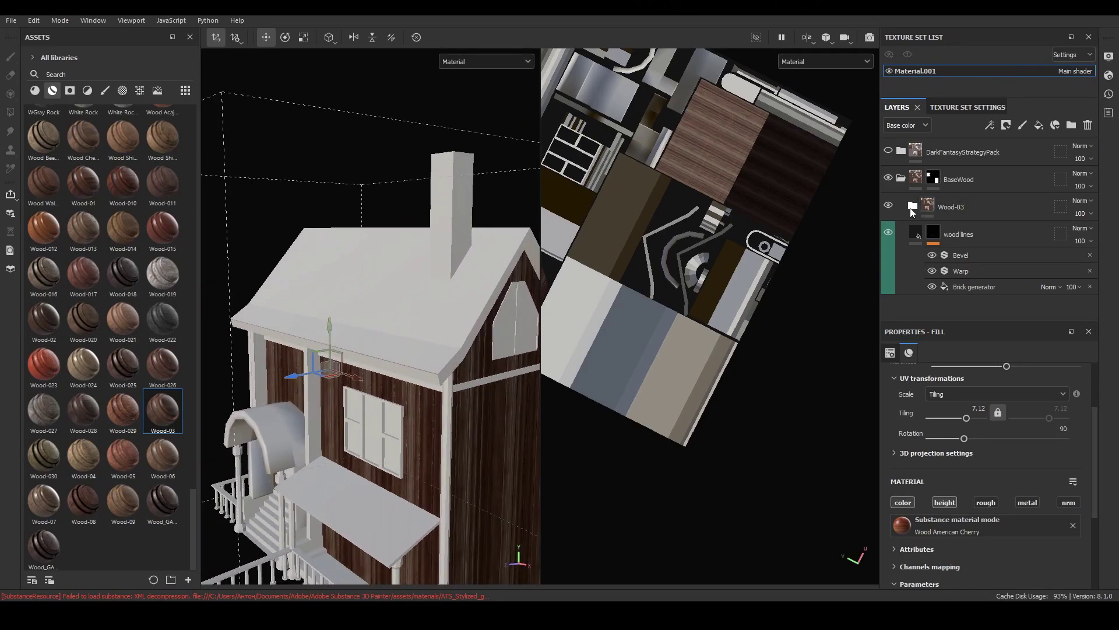
Add an Artificial Leather material layer with a mask to the stack
click(901, 178)
scroll(108, 270, up, 10)
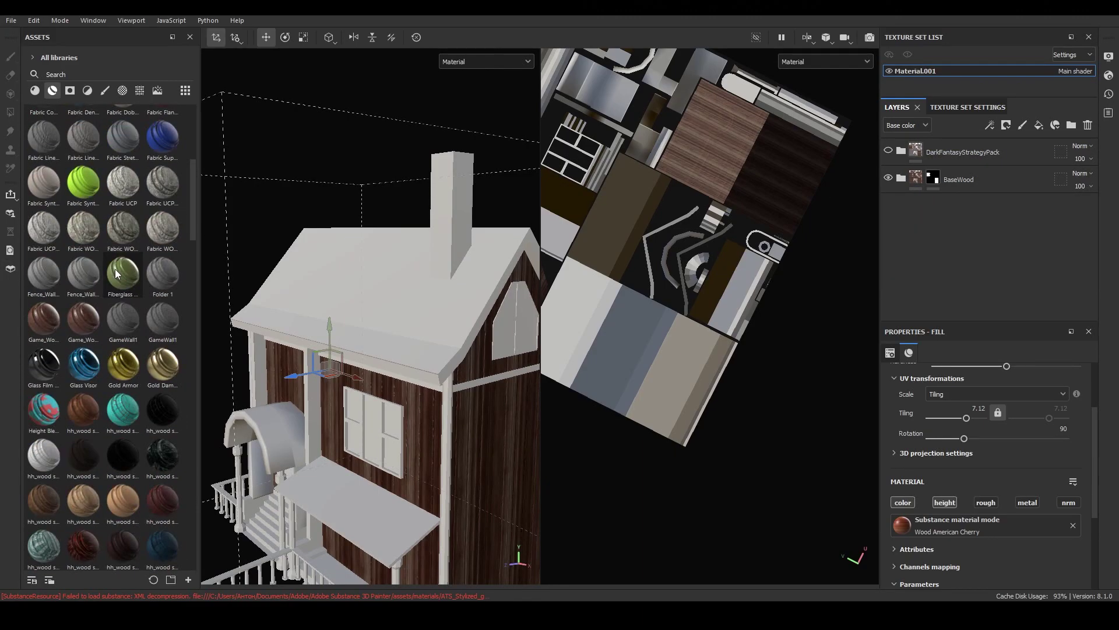
click(35, 90)
drag(123, 125, 410, 326)
right_click(905, 150)
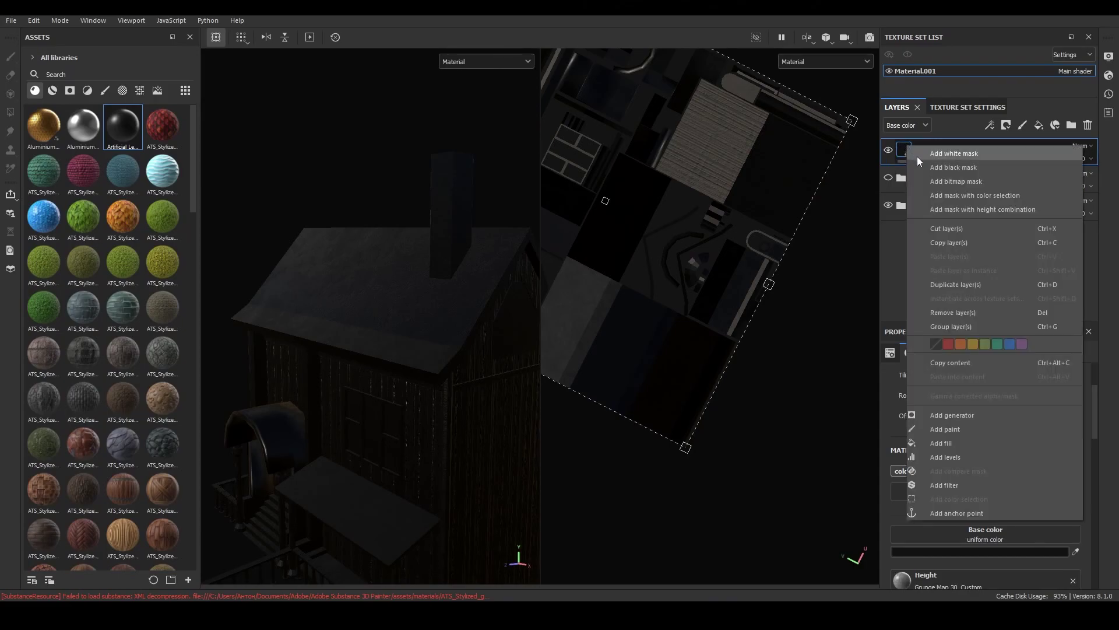
click(929, 168)
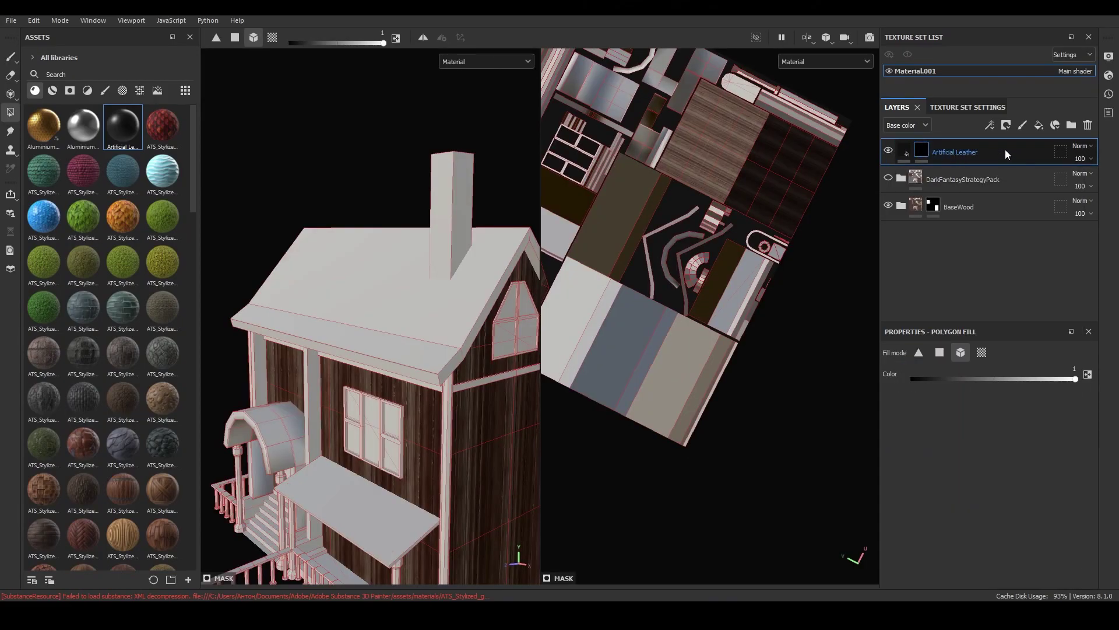
Group the Artificial Leather layer into a folder named 'Roof' and give it a mask
key(ctrl+g)
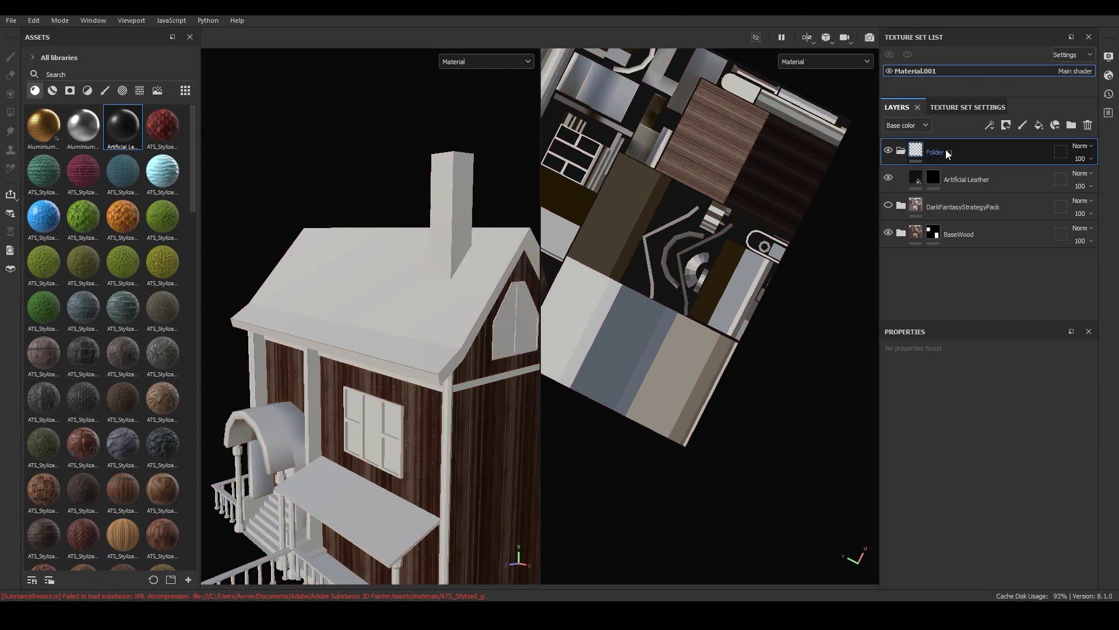
double_click(946, 150)
text(Ro)
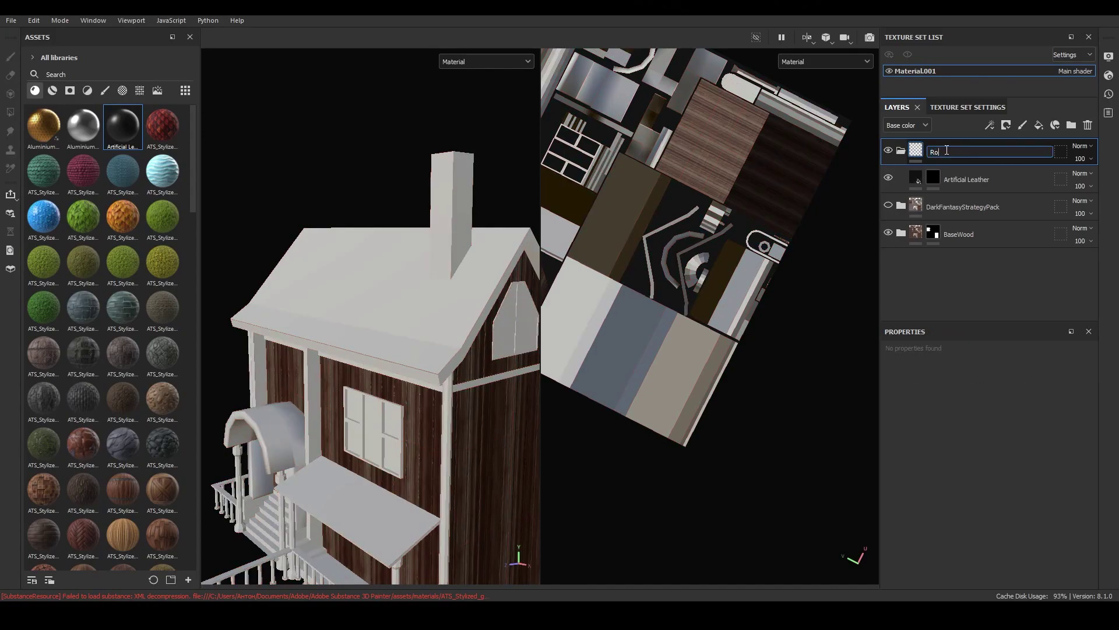
text(of)
key(Return)
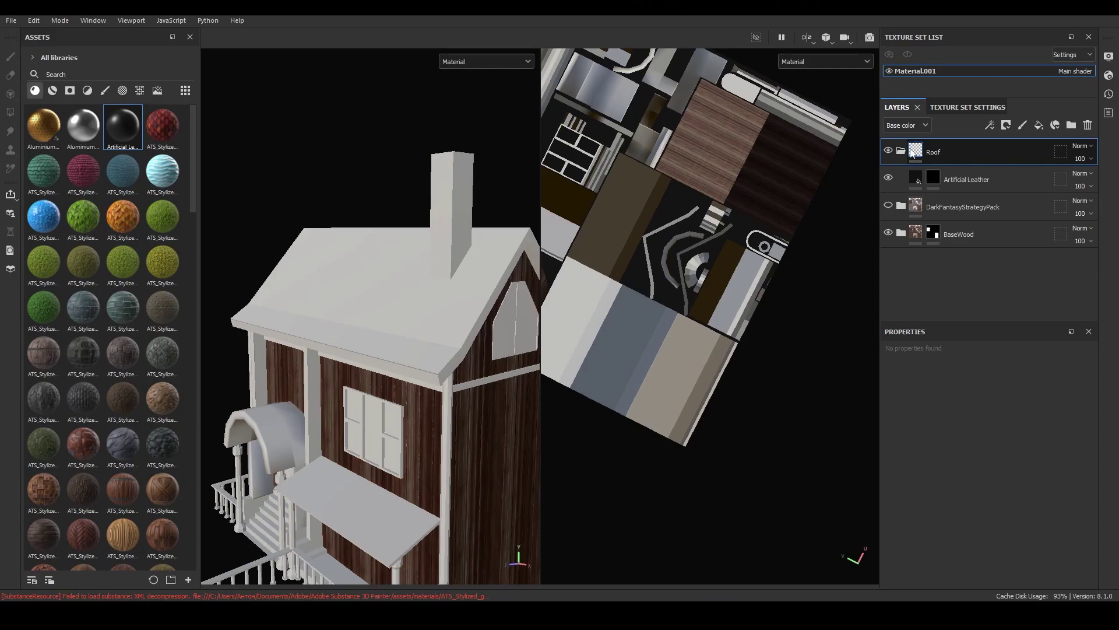
right_click(945, 150)
click(940, 165)
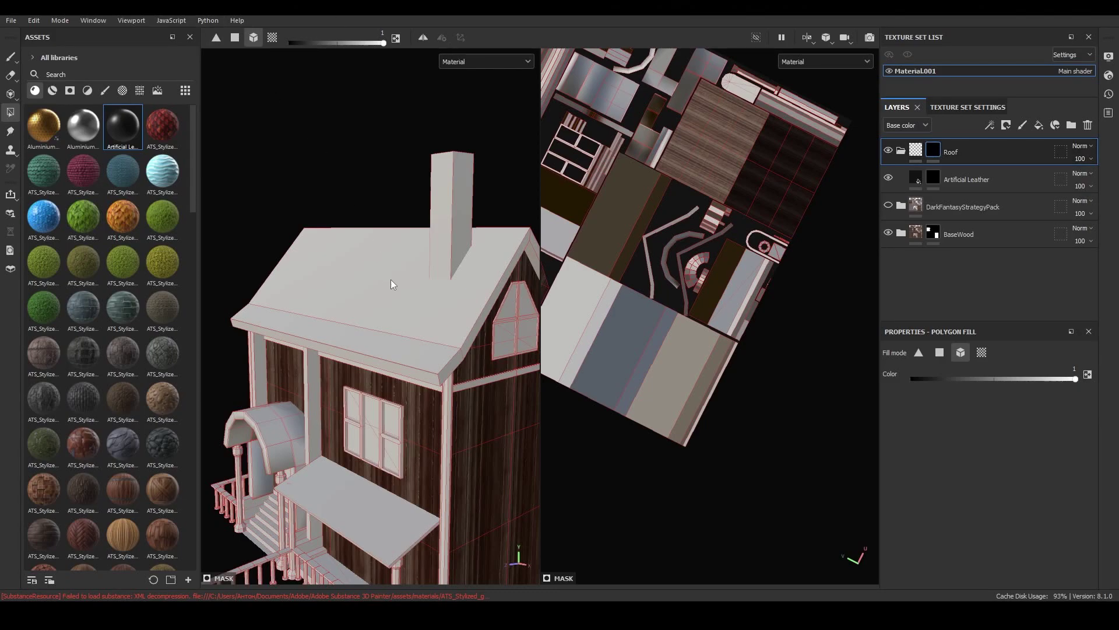
scroll(391, 284, down, 3)
scroll(391, 284, up, 3)
Add a Metal Edge Wear generator to the Artificial Leather mask with Wear Level 0.17
click(10, 55)
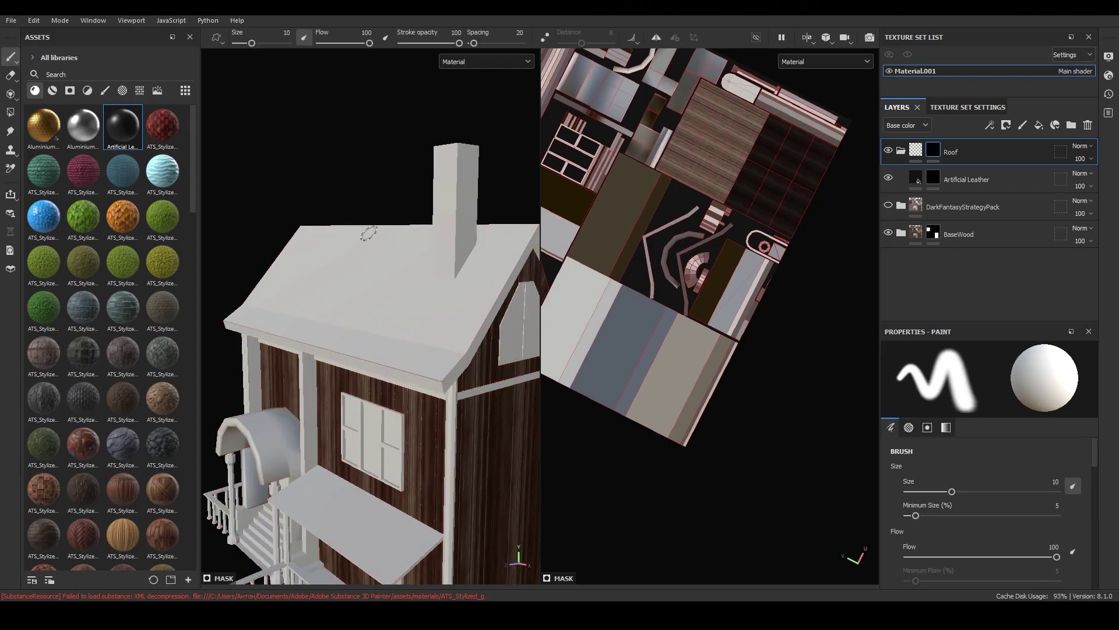
click(964, 180)
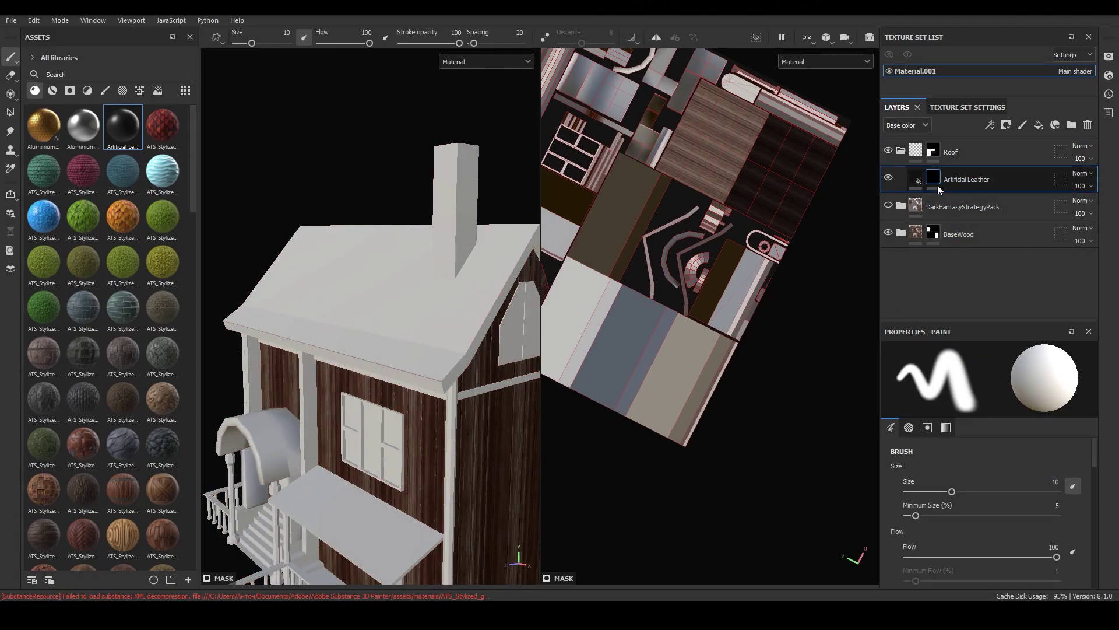
mouse_move(915, 178)
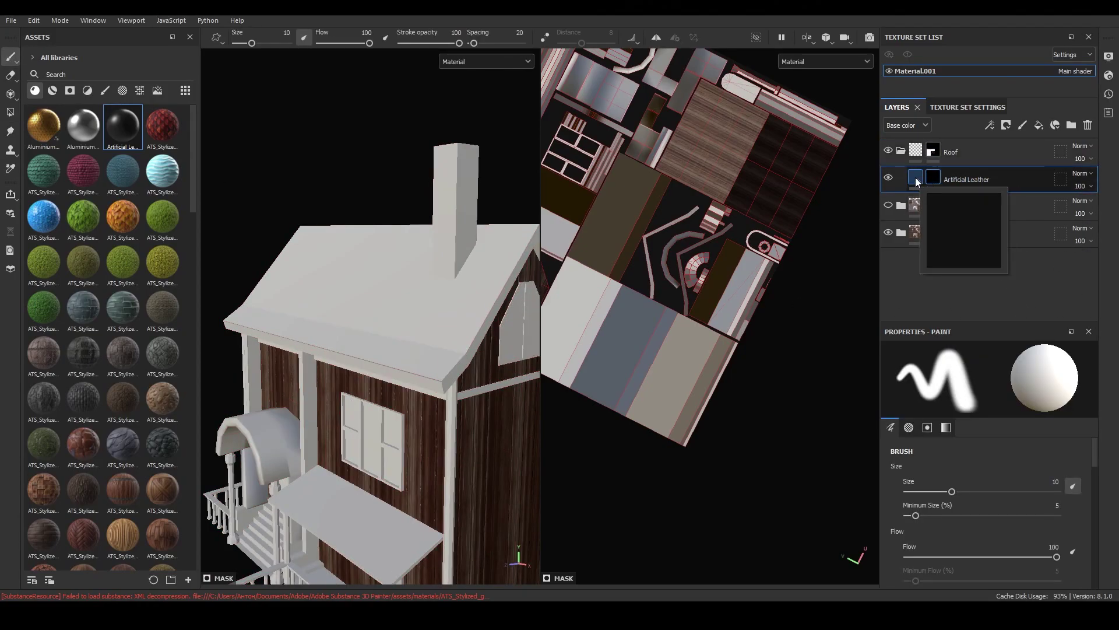
right_click(931, 182)
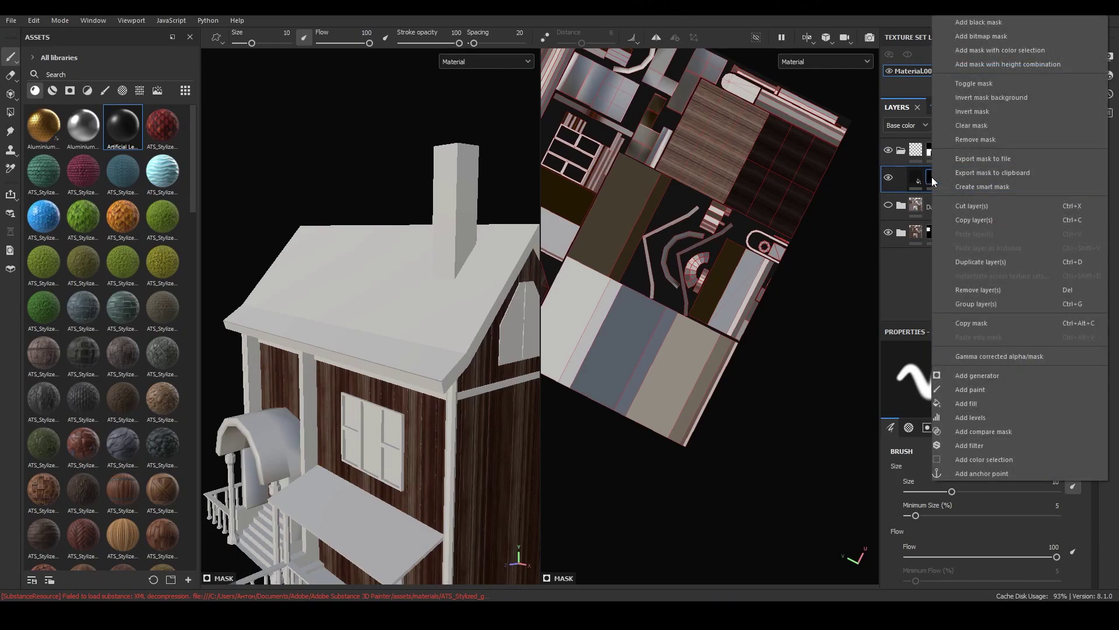
click(991, 376)
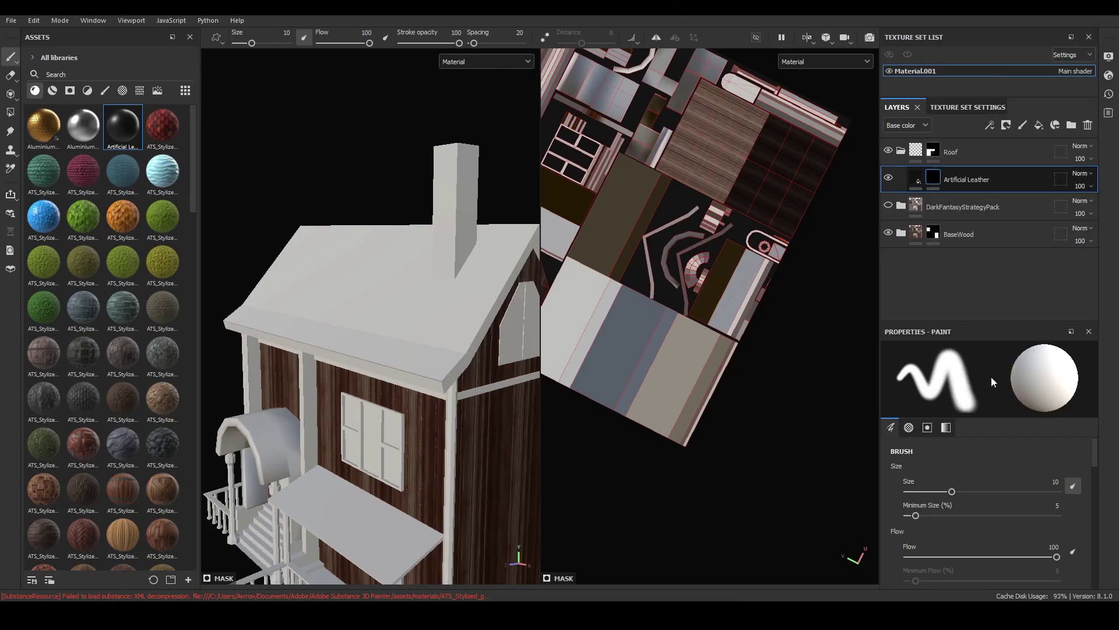
click(993, 383)
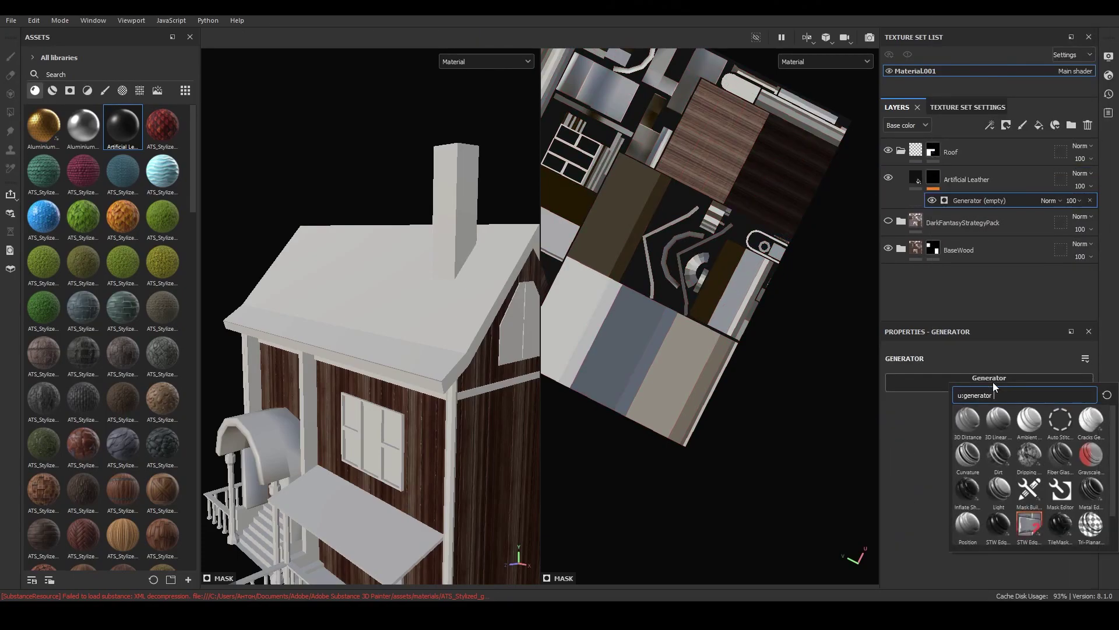
click(1092, 490)
scroll(446, 398, up, 2)
mouse_move(446, 398)
alt+mouse_down()
mouse_move(455, 324)
mouse_move(403, 305)
mouse_move(514, 358)
mouse_move(613, 348)
mouse_move(368, 321)
mouse_move(380, 305)
mouse_move(428, 358)
mouse_move(362, 376)
mouse_move(354, 309)
mouse_move(505, 364)
mouse_move(356, 338)
mouse_move(412, 342)
mouse_move(394, 326)
mouse_move(447, 345)
mouse_move(355, 284)
mouse_move(387, 302)
mouse_move(442, 296)
mouse_move(427, 348)
mouse_move(405, 363)
mouse_move(490, 388)
mouse_move(455, 357)
mouse_move(495, 400)
mouse_move(463, 380)
mouse_move(441, 312)
alt+mouse_up()
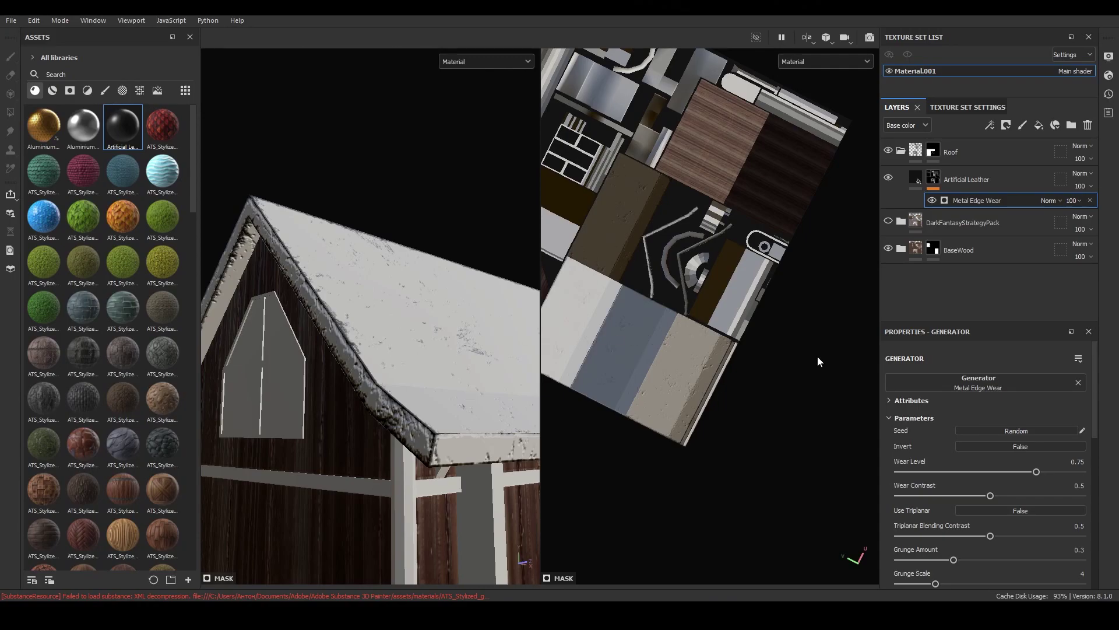
mouse_move(1036, 472)
mouse_down()
mouse_move(995, 473)
mouse_move(1019, 496)
mouse_move(1105, 496)
mouse_move(849, 513)
mouse_up()
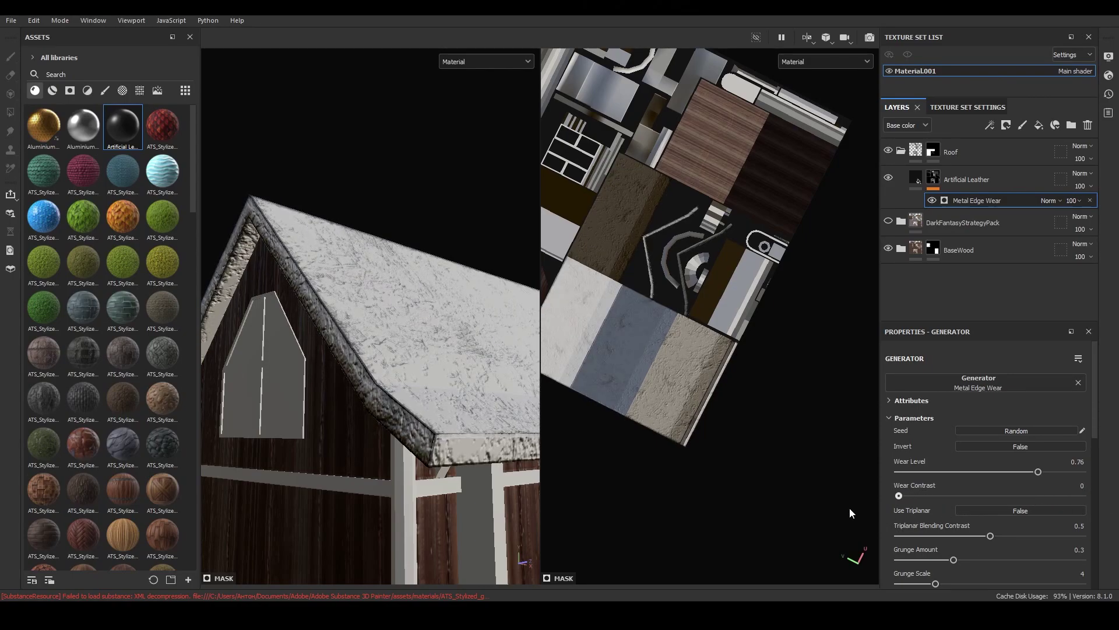
mouse_move(392, 370)
alt+mouse_down()
mouse_move(457, 375)
mouse_move(455, 421)
mouse_move(633, 439)
alt+mouse_up()
Set the edge wear to Wear Level 0.82 and Wear Contrast 0.75
drag(1026, 471, 1032, 471)
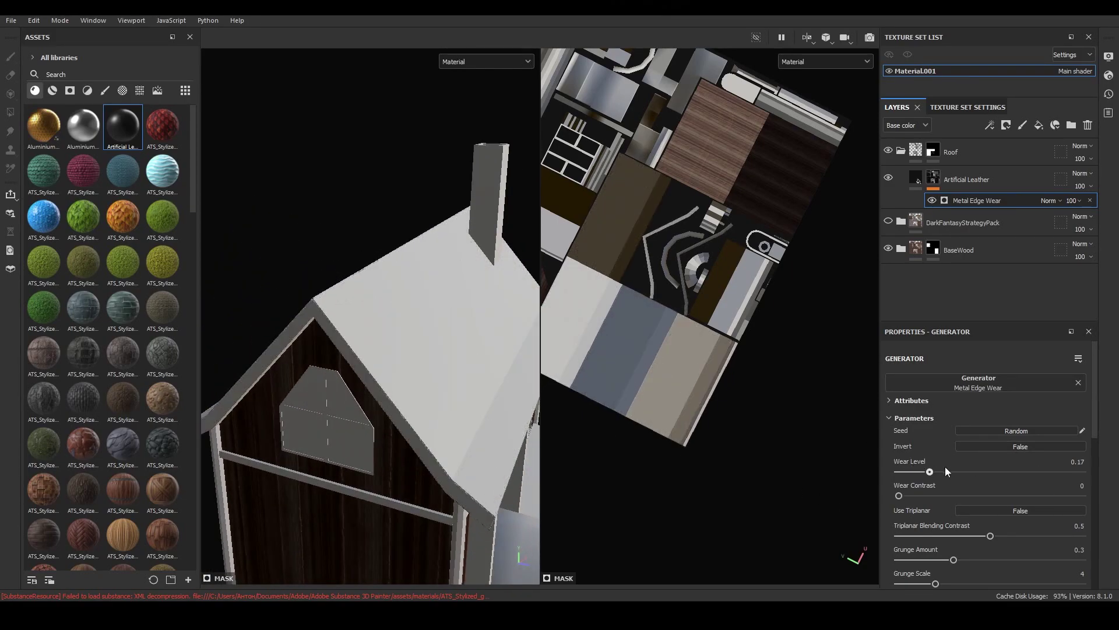
mouse_move(899, 495)
mouse_down()
mouse_move(1082, 495)
mouse_move(1040, 471)
mouse_move(1010, 472)
mouse_move(1082, 472)
mouse_up()
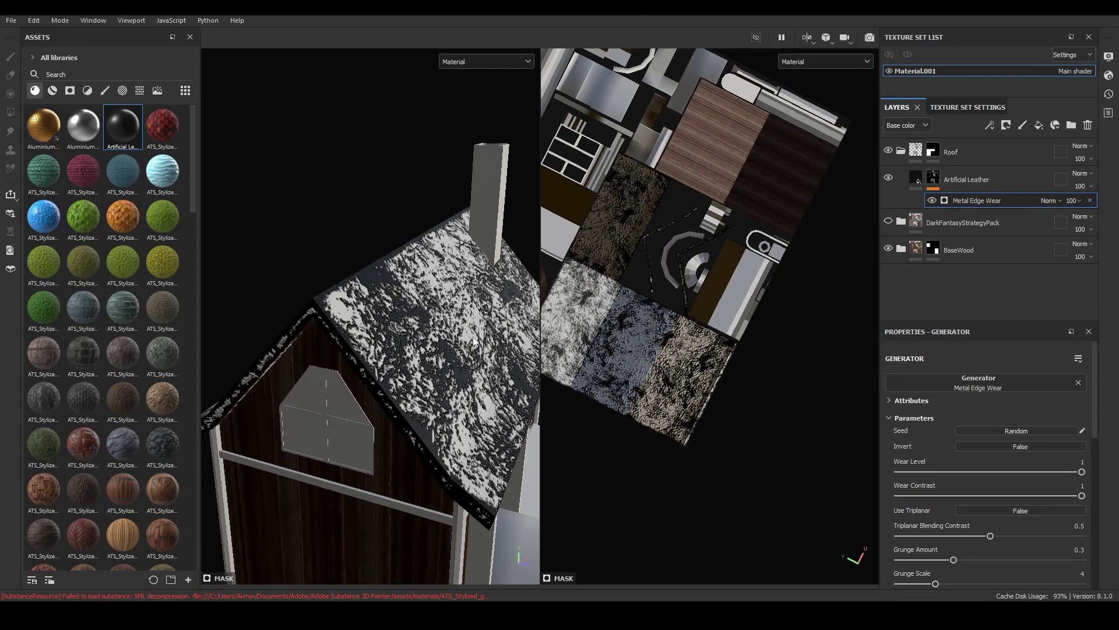
mouse_move(474, 341)
alt+mouse_down()
mouse_move(448, 272)
mouse_move(437, 326)
alt+mouse_up()
scroll(437, 326, up, 3)
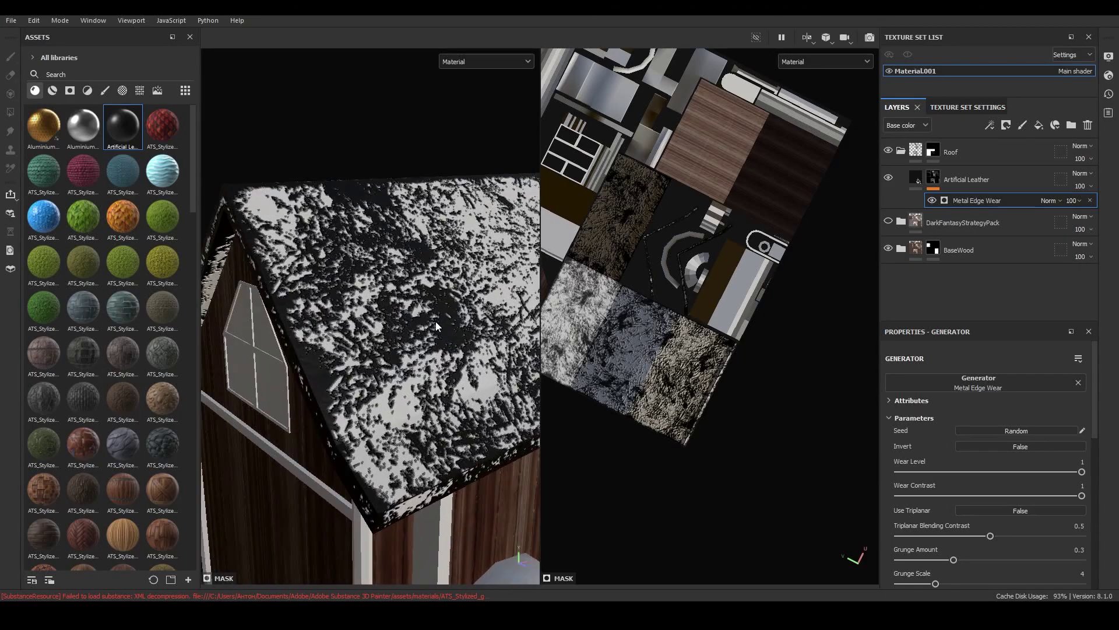
mouse_move(1082, 471)
mouse_down()
mouse_move(1052, 472)
mouse_move(1037, 496)
mouse_move(1017, 473)
mouse_move(1049, 472)
mouse_up()
mouse_move(373, 326)
alt+mouse_down()
mouse_move(330, 313)
mouse_move(433, 295)
mouse_move(500, 327)
alt+mouse_up()
scroll(432, 295, up, 3)
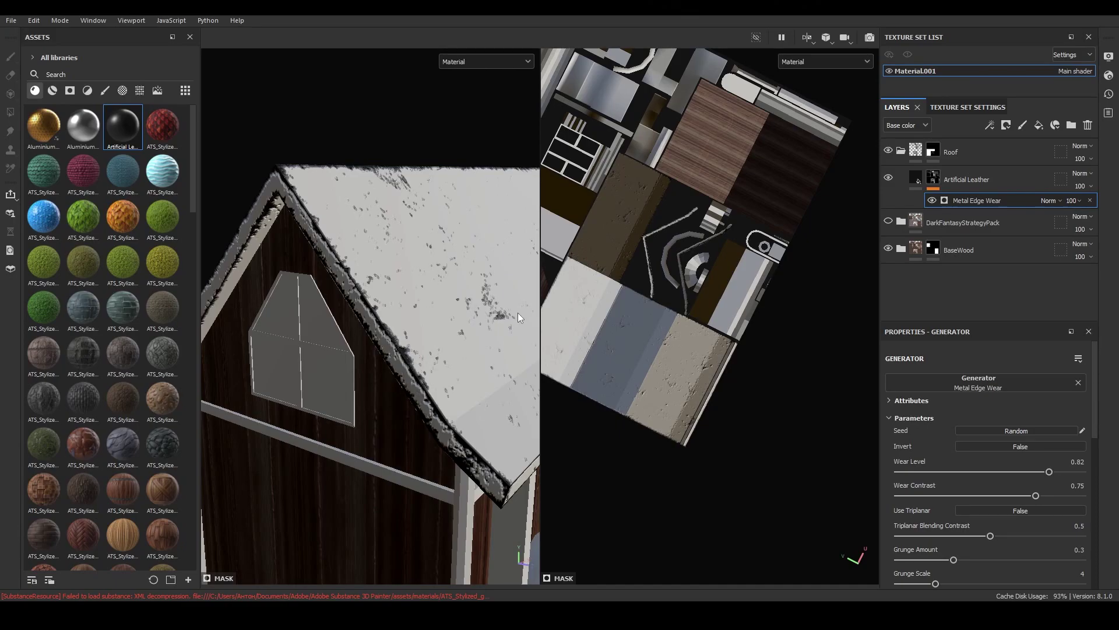
scroll(956, 475, down, 1)
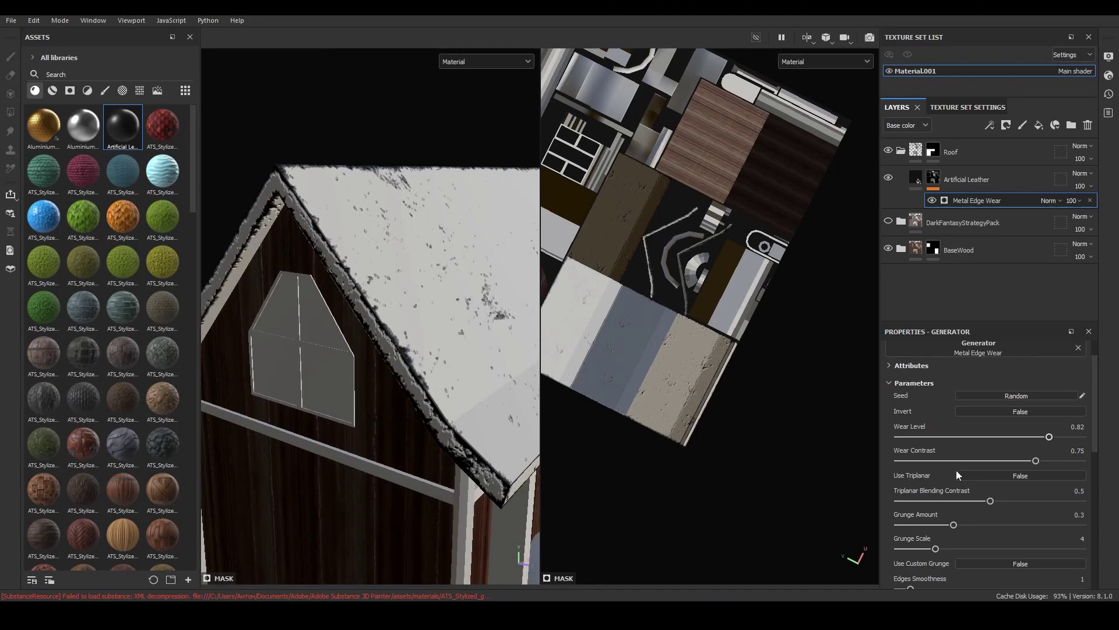
Set Grunge Amount to 0.31, keeping Grunge Scale at 4
mouse_move(953, 525)
mouse_down()
mouse_move(1101, 528)
mouse_move(886, 533)
mouse_move(989, 532)
mouse_move(931, 526)
mouse_move(991, 537)
mouse_move(974, 537)
mouse_up()
mouse_move(408, 373)
alt+mouse_down()
mouse_move(347, 355)
mouse_move(384, 348)
mouse_move(370, 325)
mouse_move(415, 317)
mouse_move(317, 344)
mouse_move(356, 379)
alt+mouse_up()
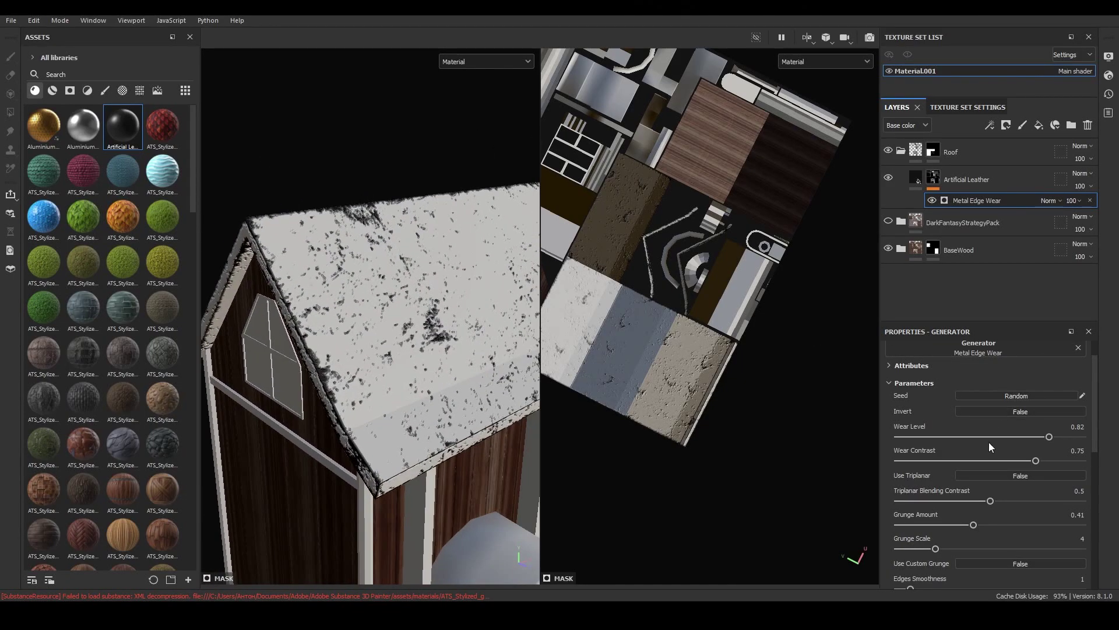
drag(974, 525, 955, 525)
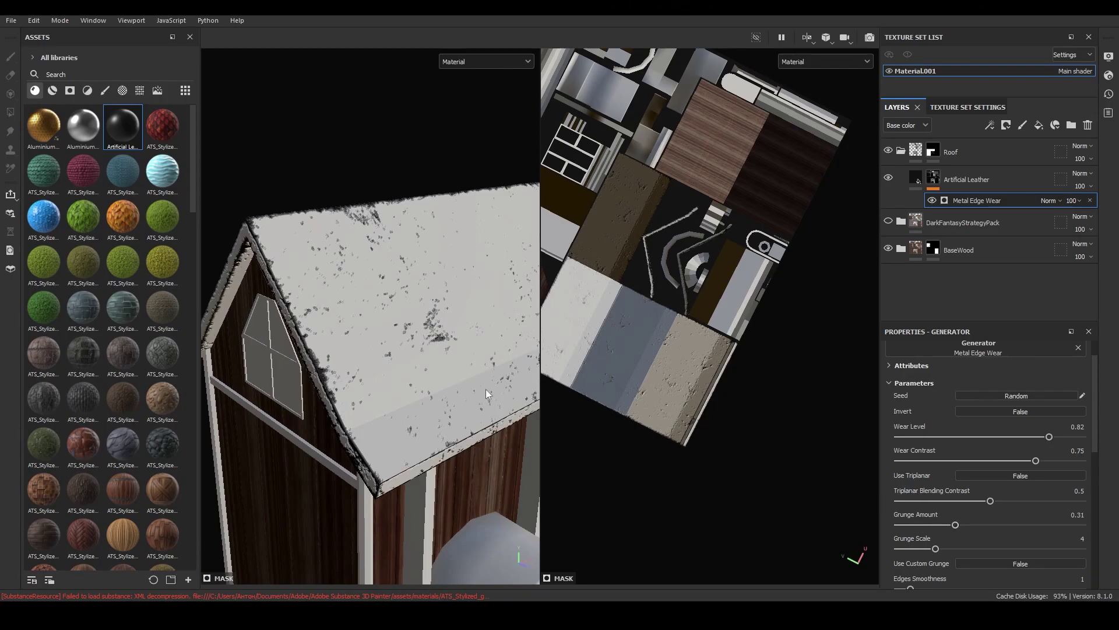
mouse_move(485, 390)
alt+mouse_down()
mouse_move(418, 356)
mouse_move(456, 345)
mouse_move(435, 317)
alt+mouse_up()
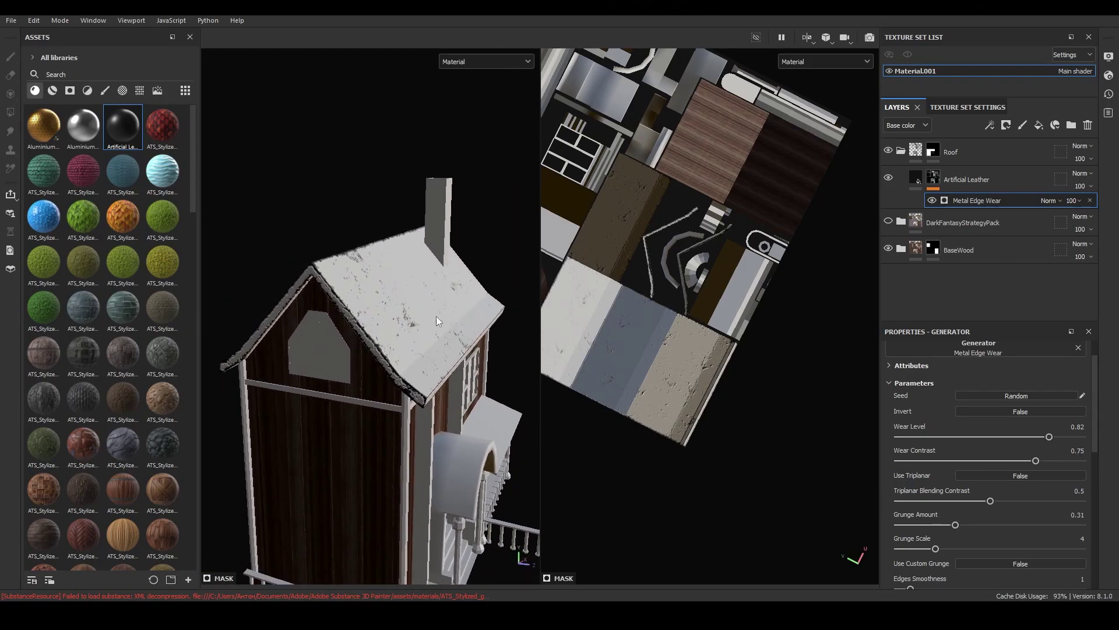
scroll(435, 317, up, 5)
alt+middle_drag(408, 315, 366, 315)
alt+drag(365, 314, 645, 339)
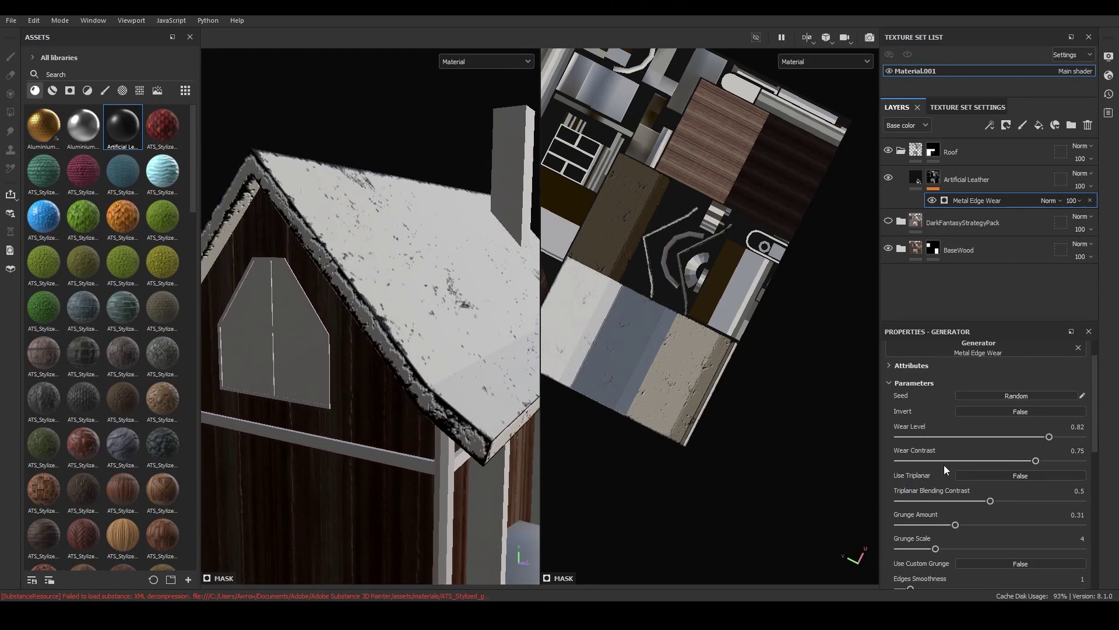
scroll(943, 464, down, 3)
mouse_move(935, 408)
mouse_down()
mouse_move(1106, 412)
mouse_move(863, 404)
mouse_move(1096, 401)
mouse_up()
key(ctrl+z)
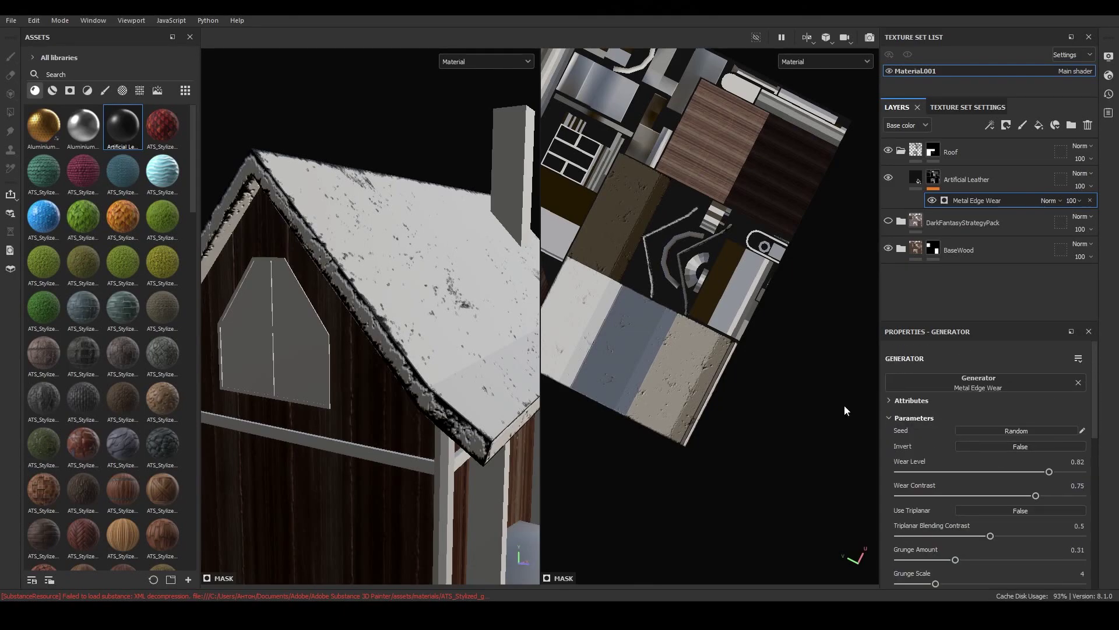
scroll(982, 478, down, 3)
scroll(961, 464, down, 1)
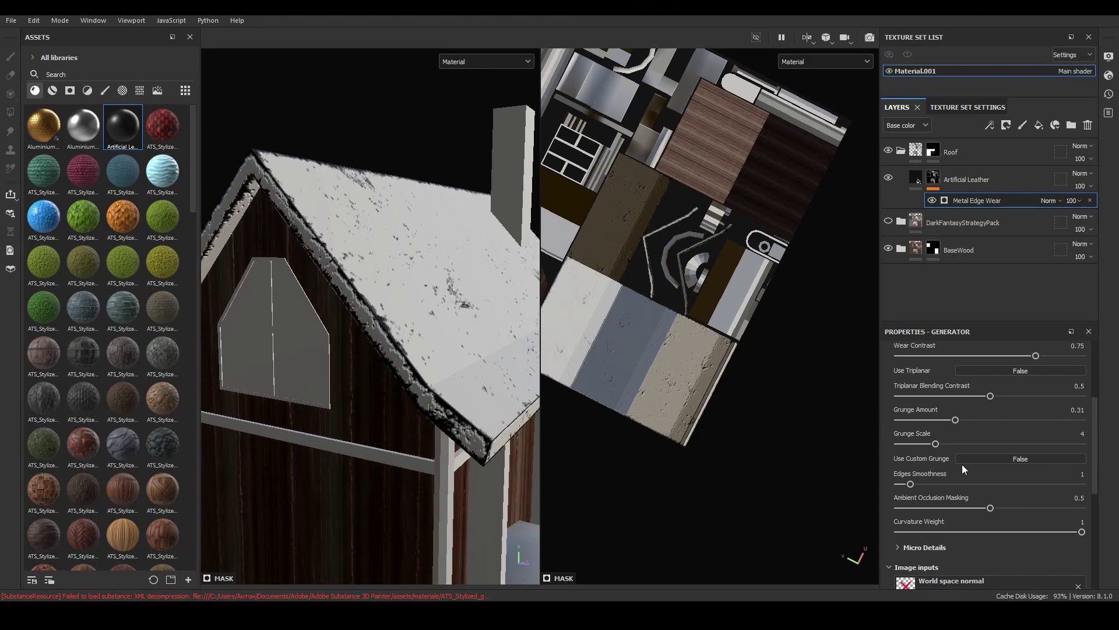
Keep Edges Smoothness at 1 and Ambient Occlusion Masking at 0.5 after testing changes
scroll(961, 464, up, 3)
scroll(964, 463, up, 1)
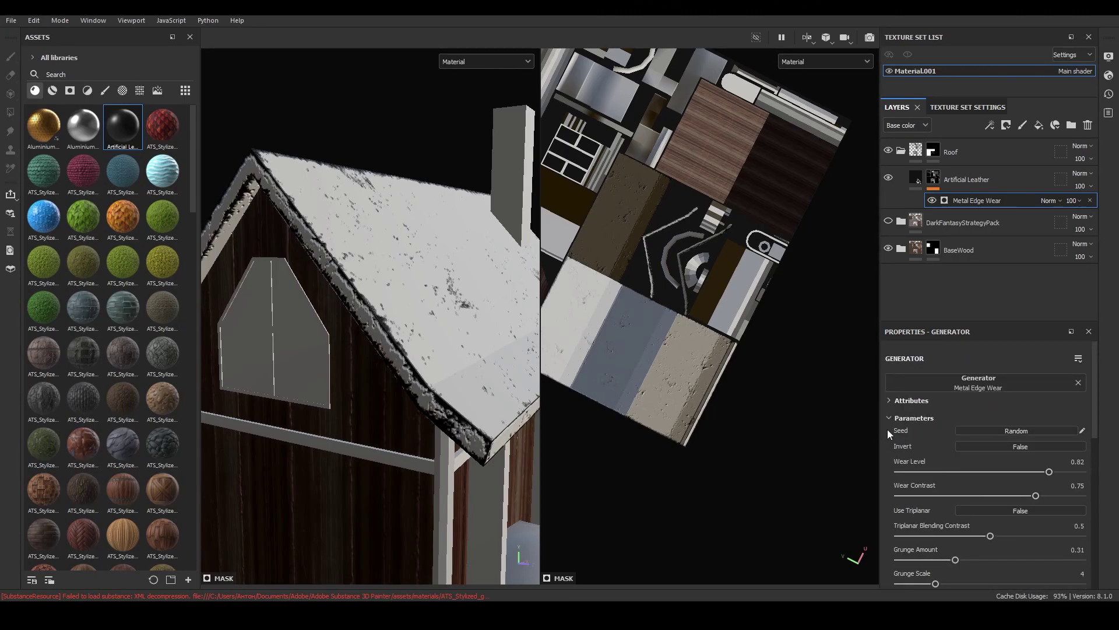
scroll(921, 425, down, 3)
mouse_move(947, 518)
mouse_down()
mouse_move(974, 518)
mouse_move(908, 518)
mouse_up()
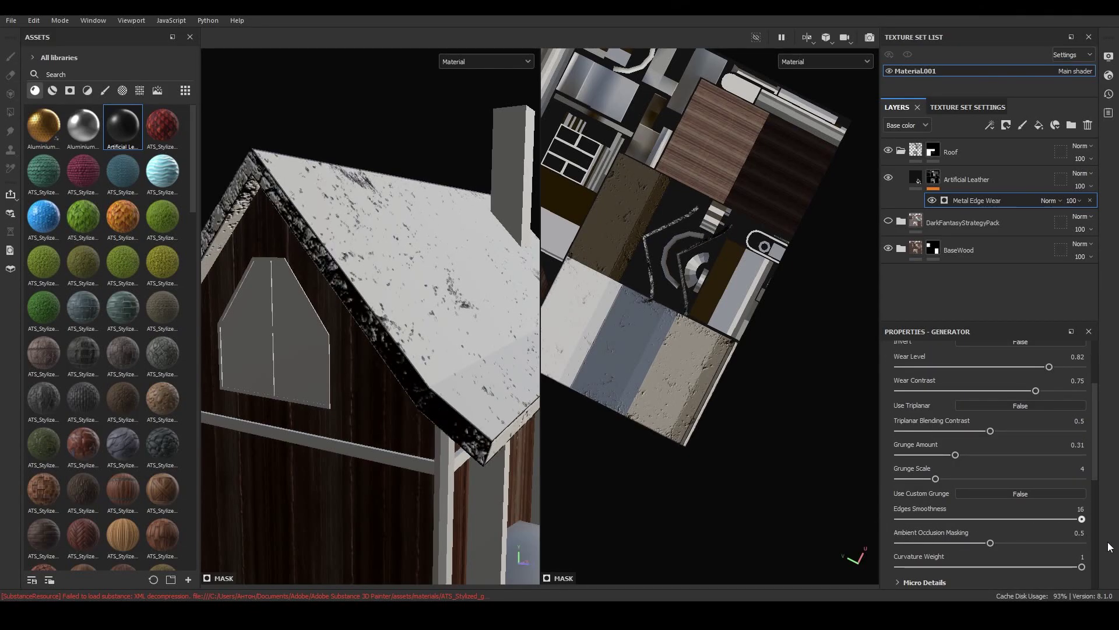
drag(909, 518, 1055, 518)
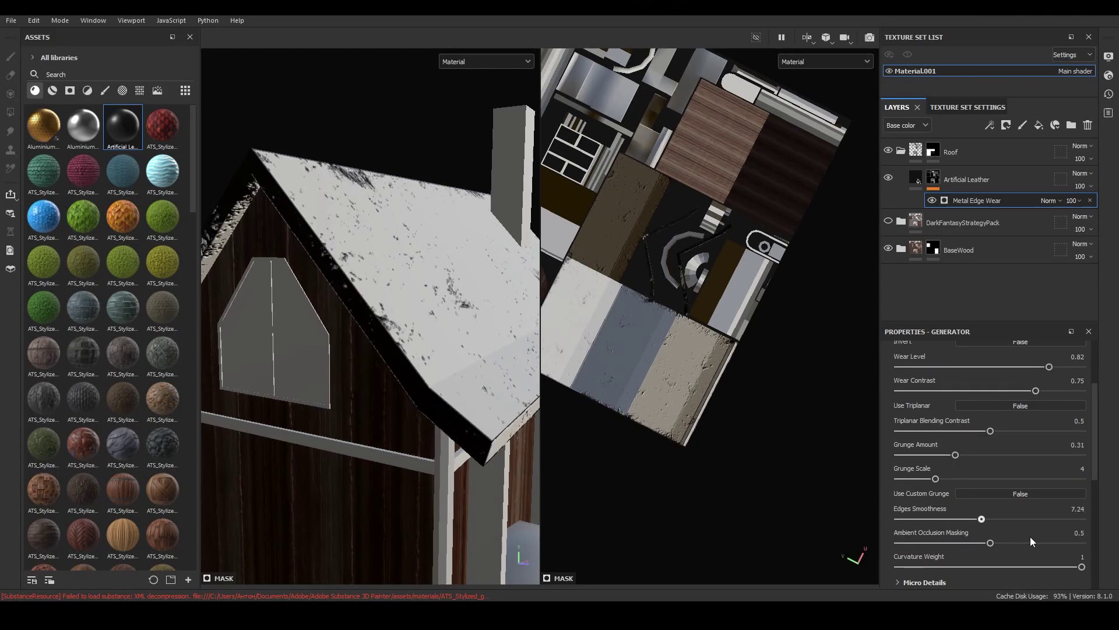
key(ctrl+z)
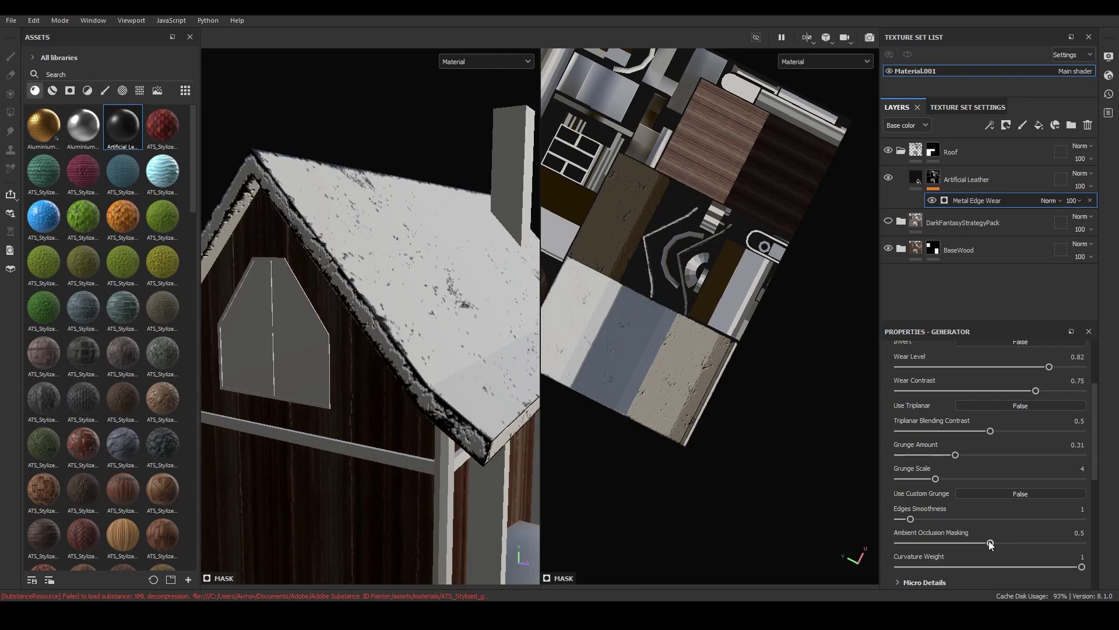
drag(926, 542, 1036, 542)
key(ctrl+z)
Raise the edge wear's Curvature Weight to its maximum of 1
scroll(1036, 545, down, 3)
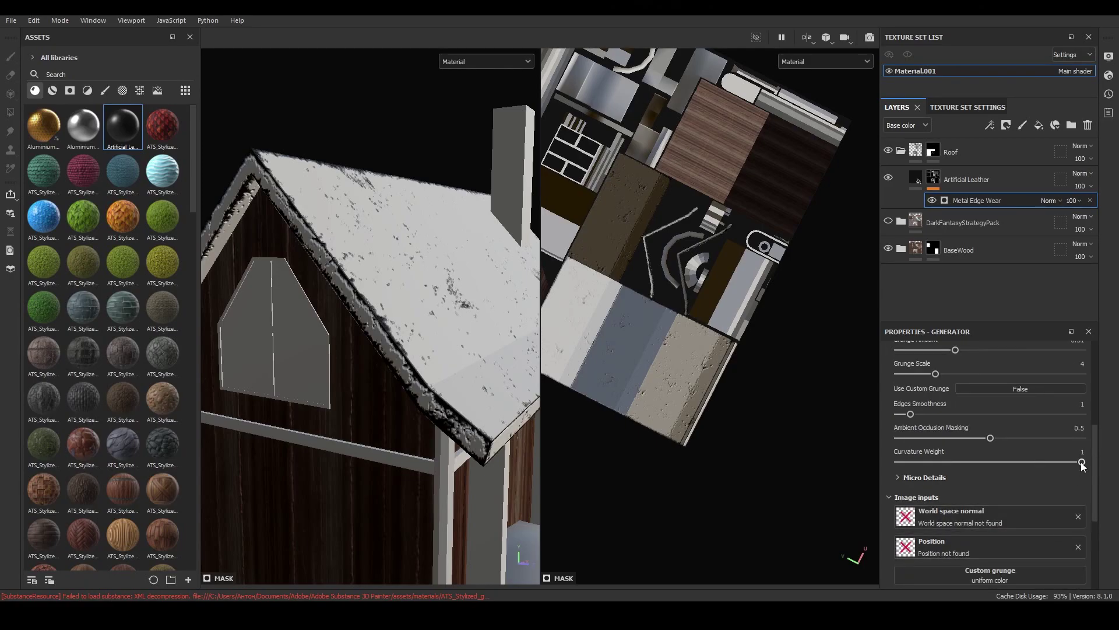
mouse_move(1082, 462)
mouse_down()
mouse_move(884, 474)
mouse_move(1089, 463)
mouse_move(979, 468)
mouse_up()
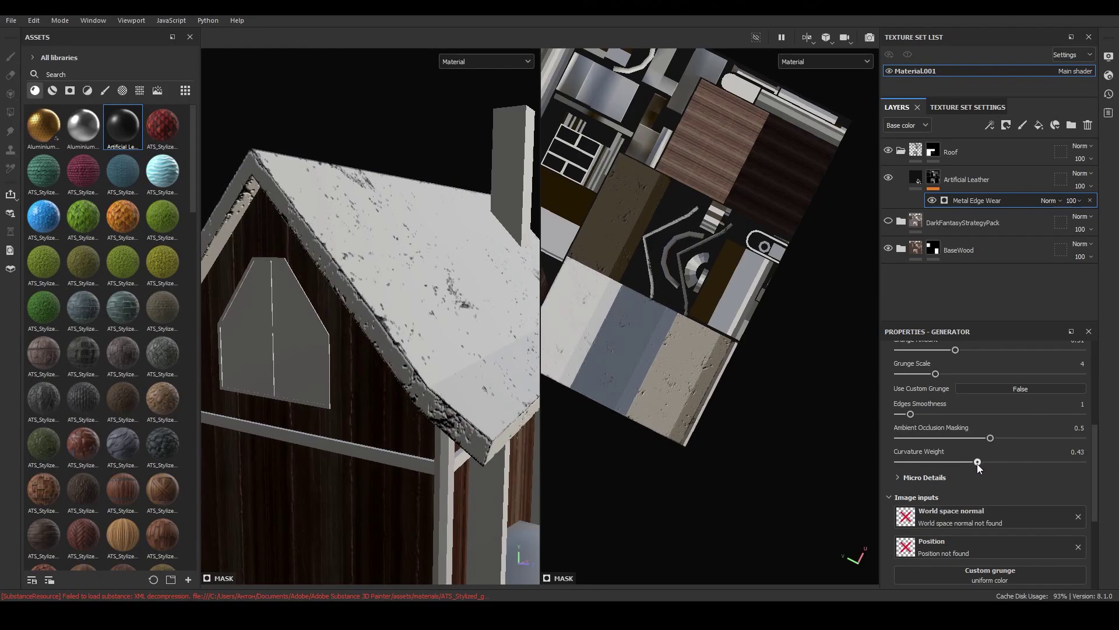
alt+drag(461, 273, 435, 315)
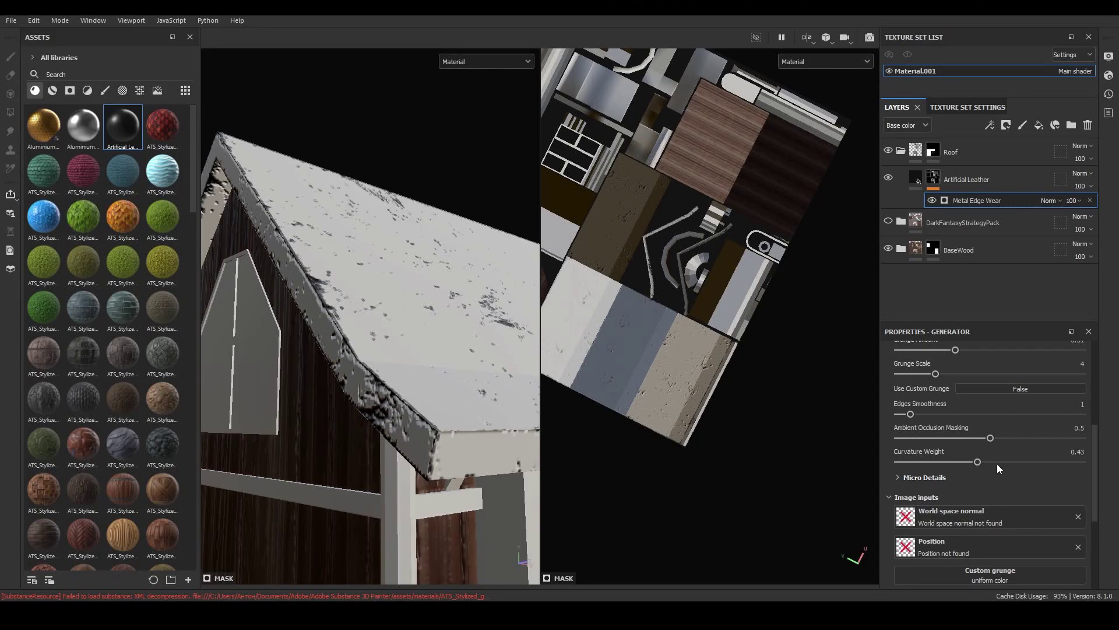
drag(998, 462, 1024, 462)
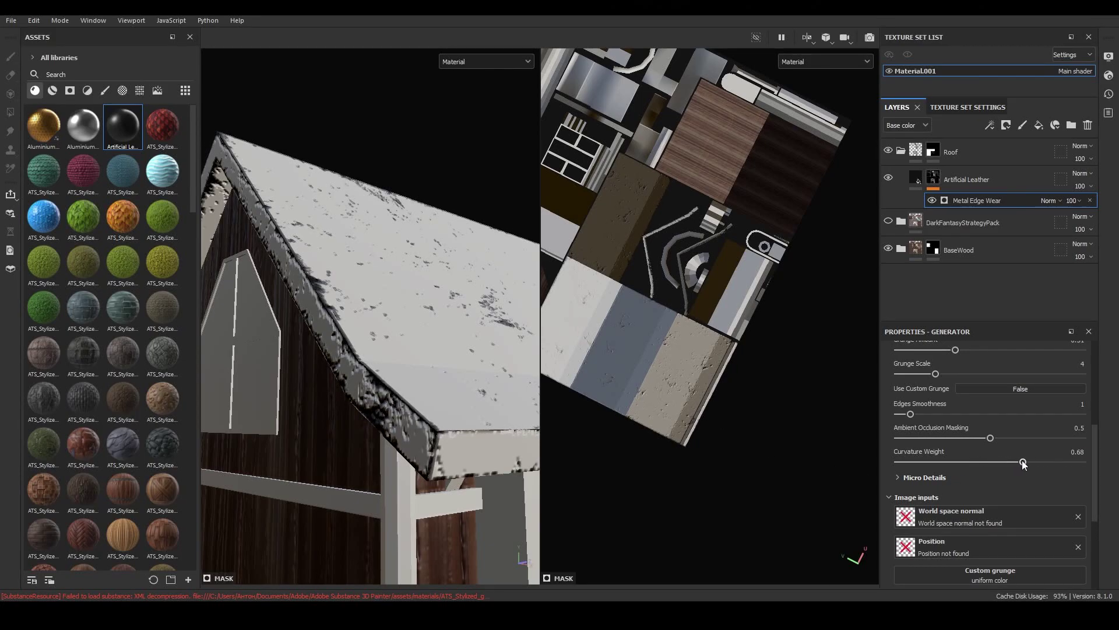
drag(1035, 462, 1081, 461)
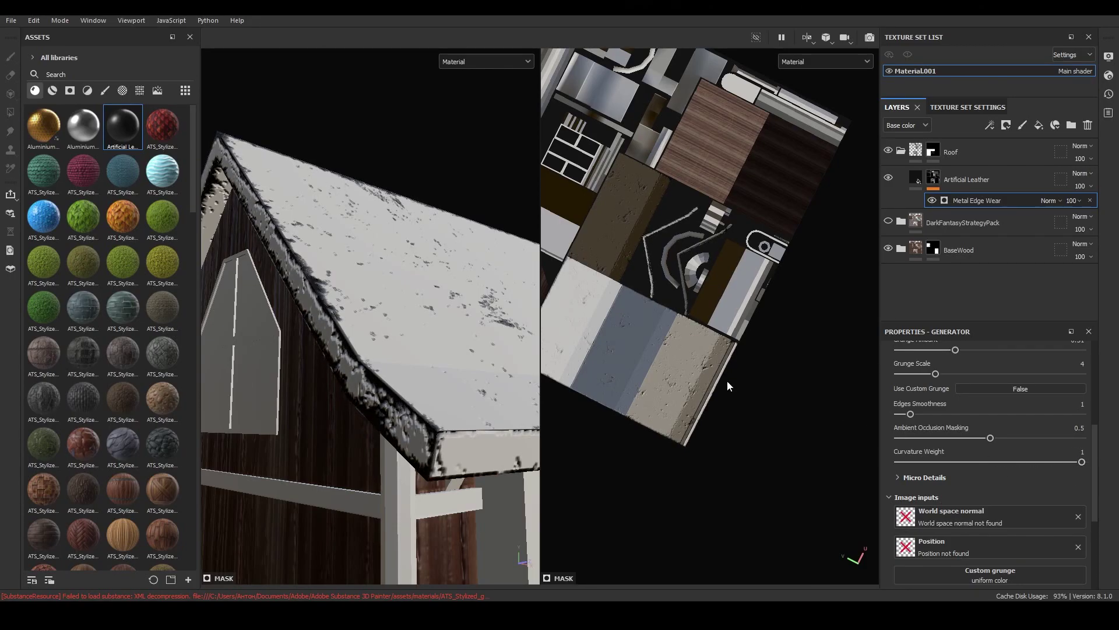
scroll(933, 416, up, 5)
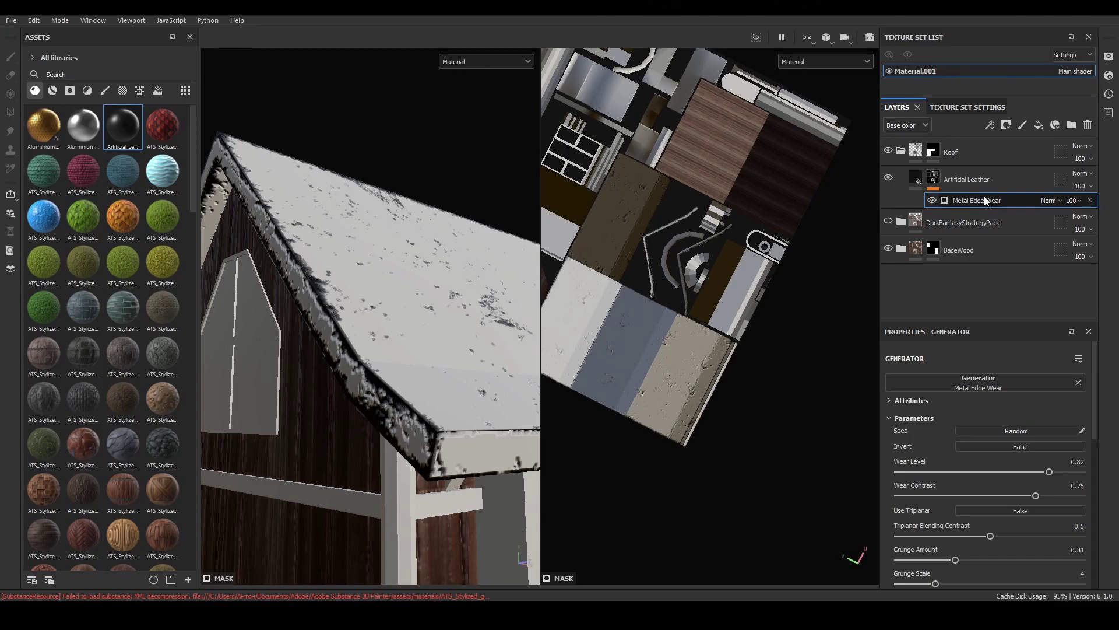
Add a Blur filter above Metal Edge Wear with intensity 0.15
right_click(983, 200)
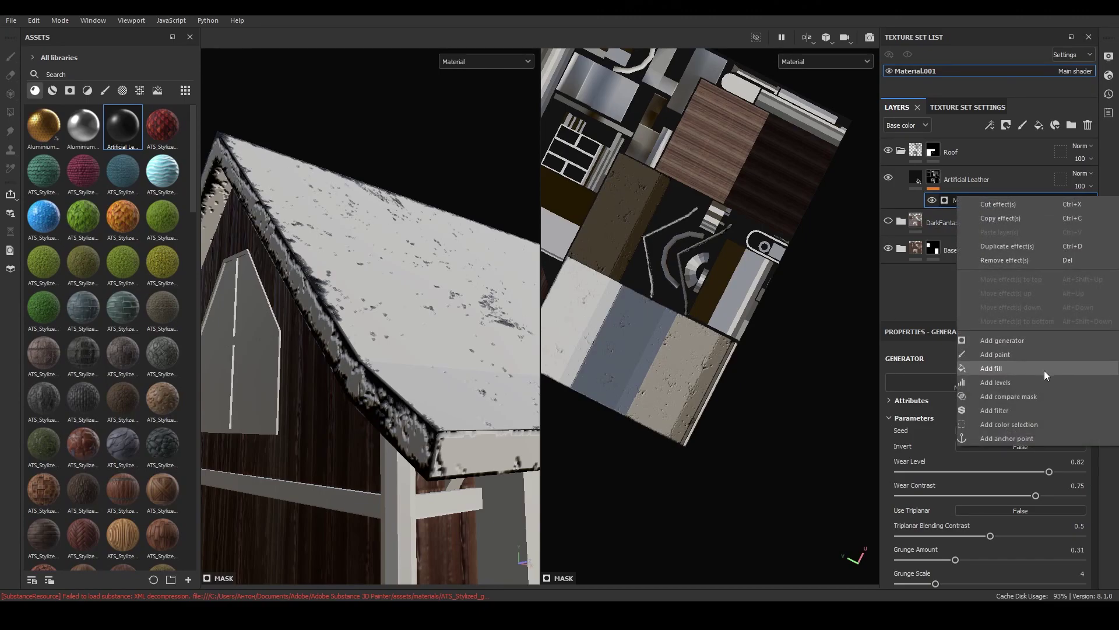
click(1046, 405)
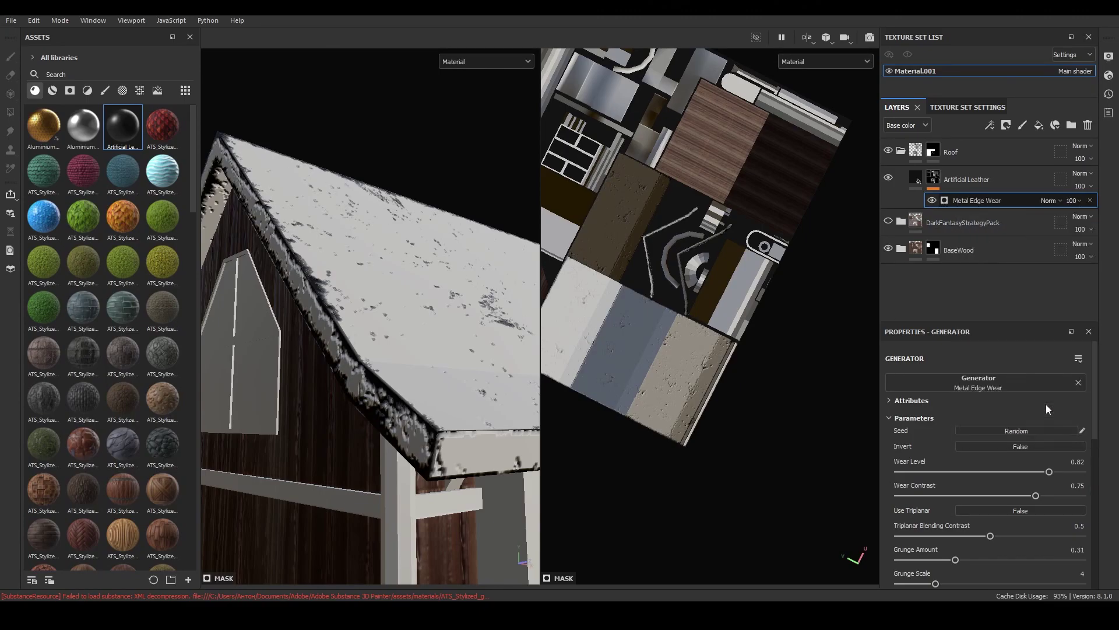
click(1016, 378)
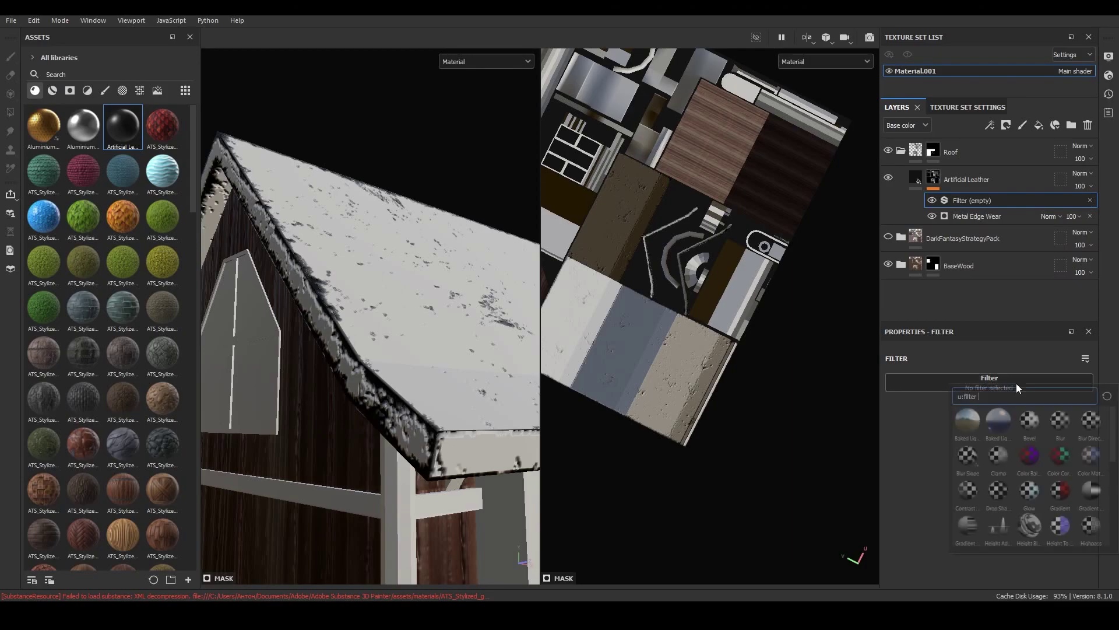
click(1060, 420)
drag(905, 440, 973, 440)
click(900, 440)
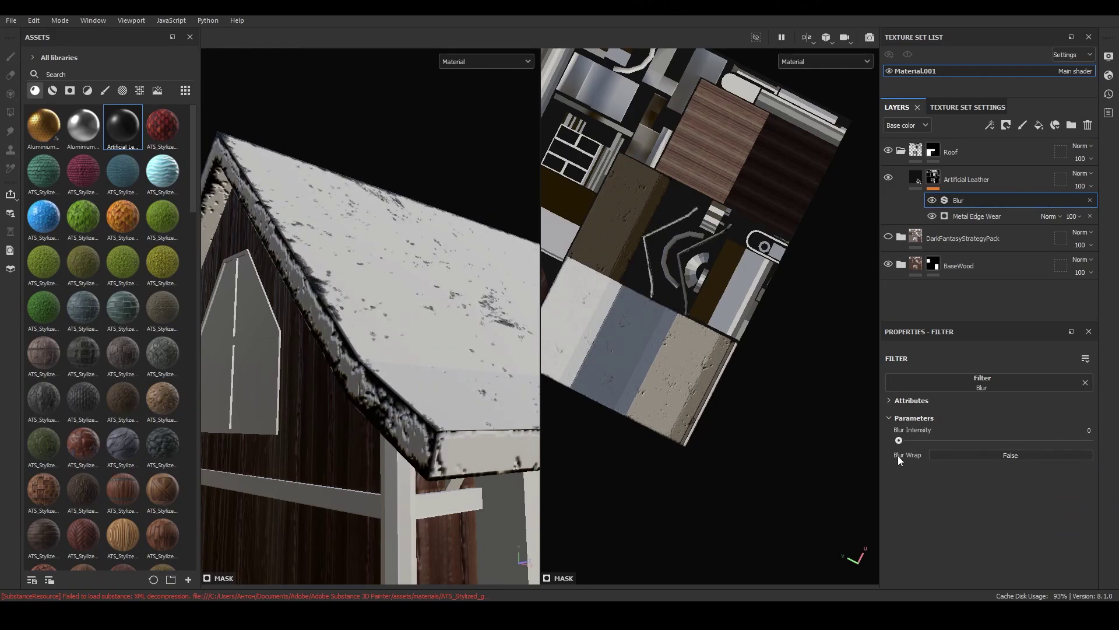
drag(901, 454, 900, 455)
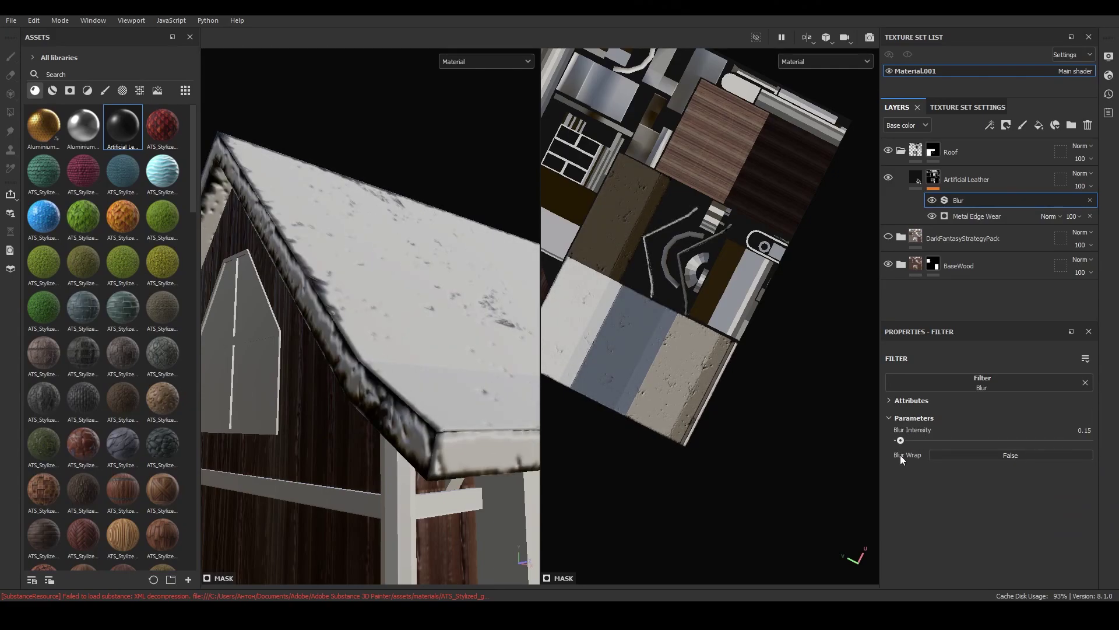
scroll(417, 354, down, 3)
alt+drag(419, 355, 426, 353)
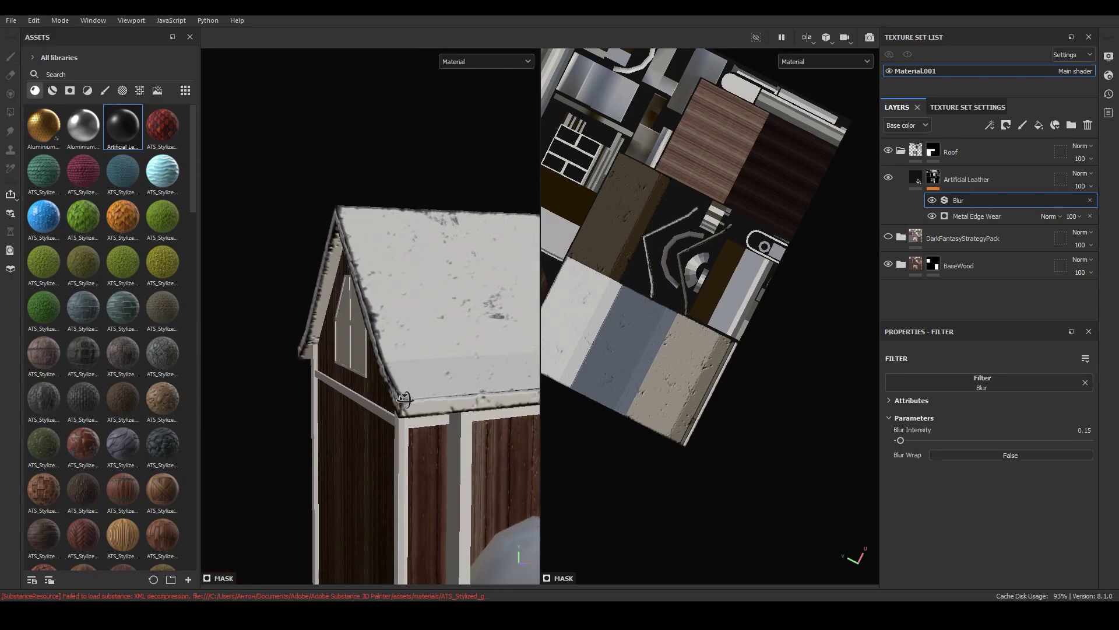
scroll(429, 352, up, 4)
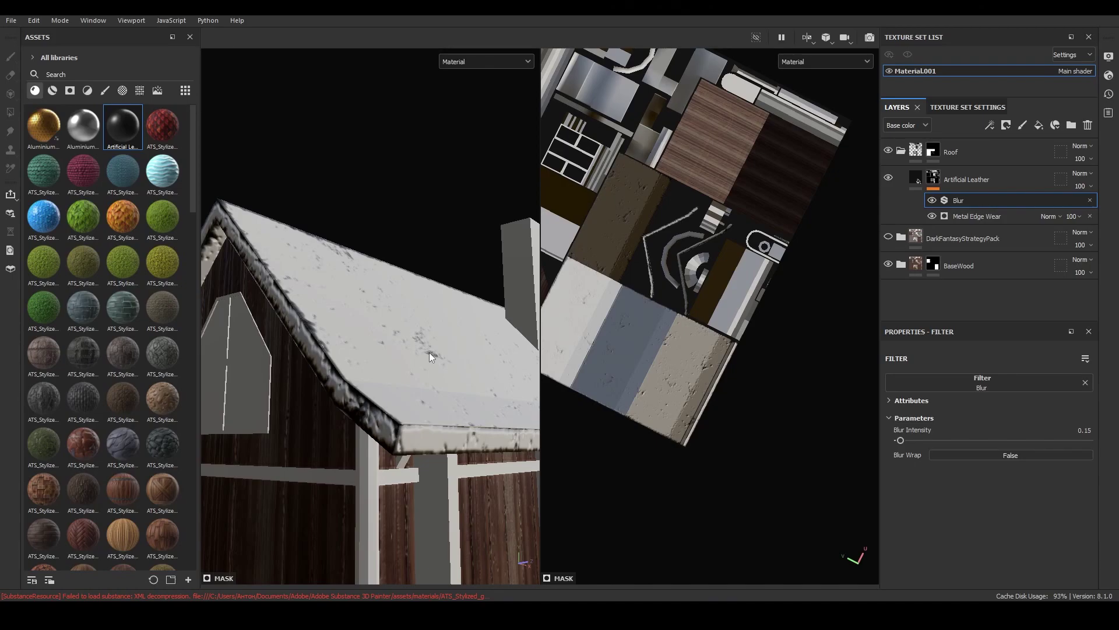
Replace the Blur with a Bevel filter, Distance -0.0307 and Smoothing 0.18
key(Delete)
right_click(967, 197)
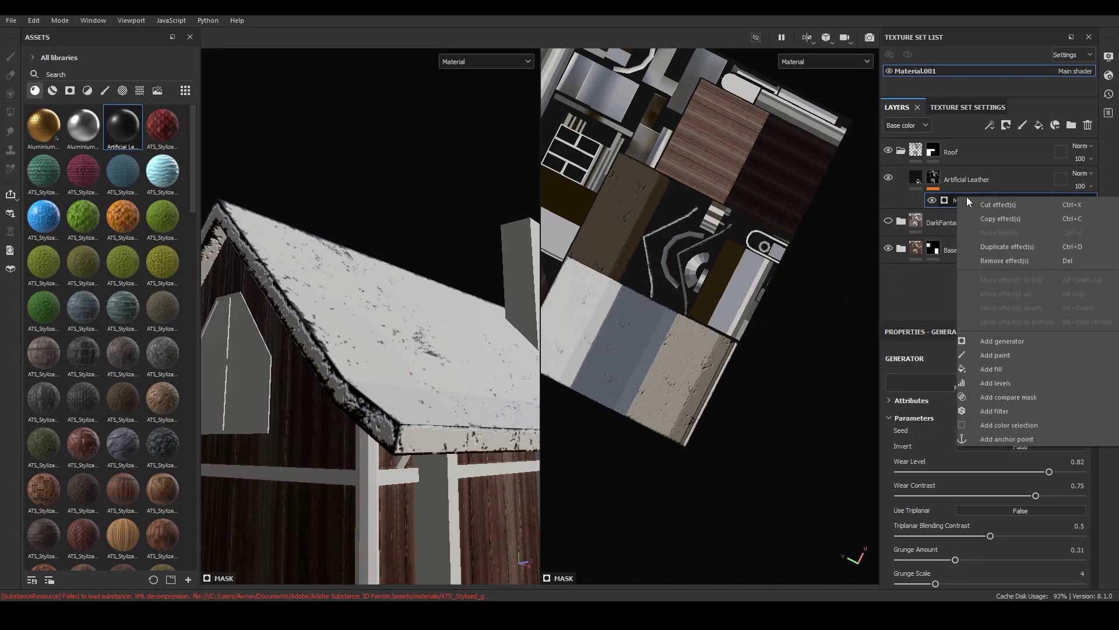
click(1021, 409)
click(1006, 390)
click(1029, 428)
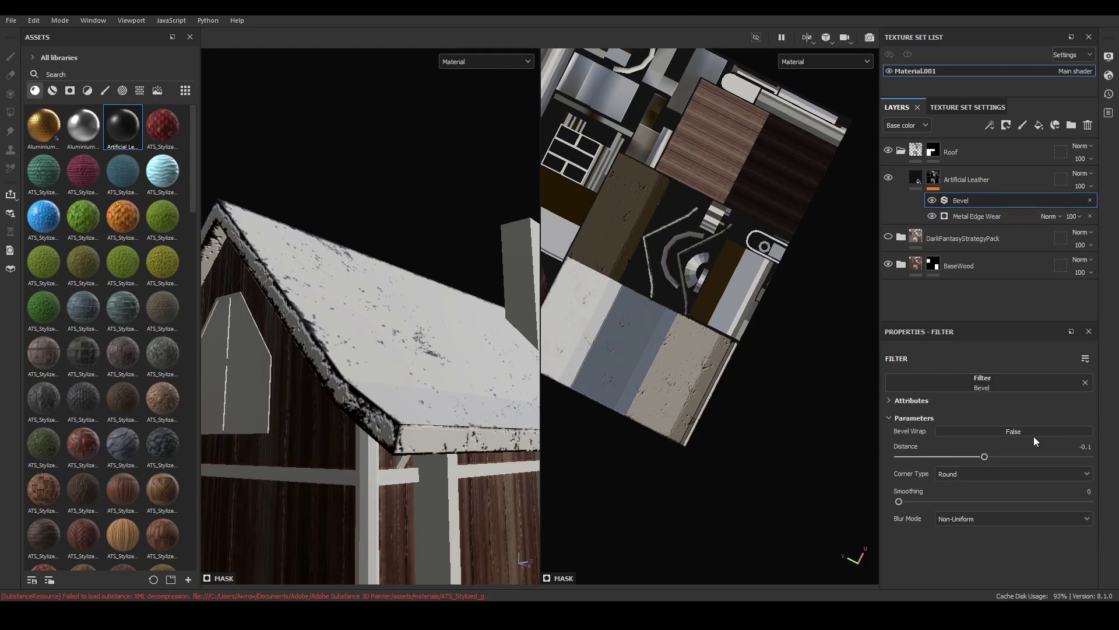
mouse_move(898, 501)
mouse_down()
mouse_move(1089, 501)
mouse_move(912, 506)
mouse_up()
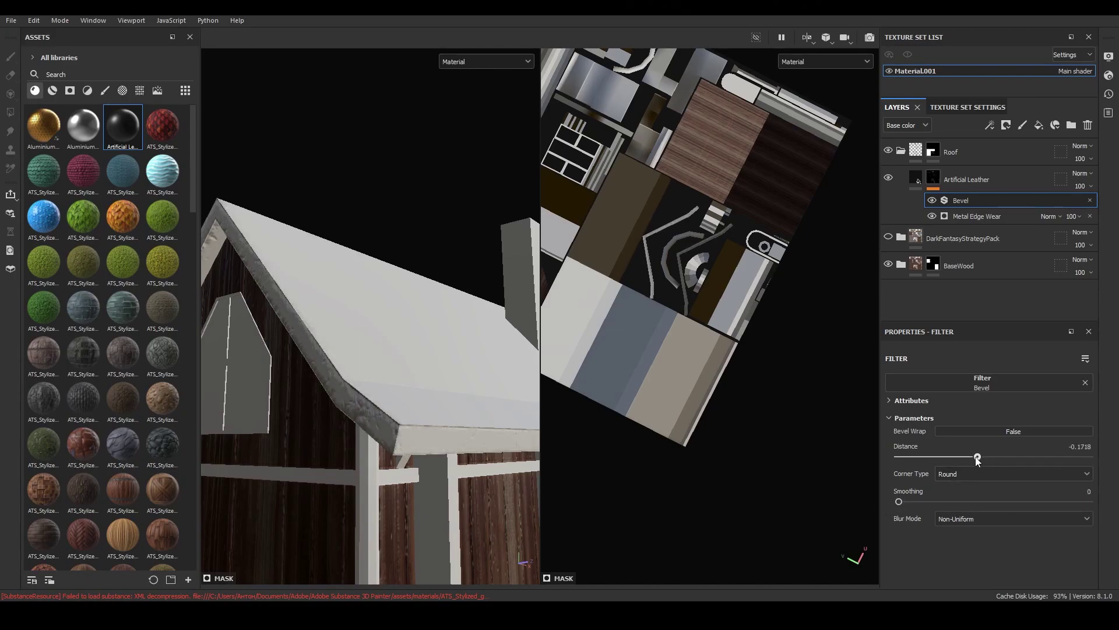
mouse_move(978, 458)
mouse_down()
mouse_move(904, 458)
mouse_move(991, 457)
mouse_up()
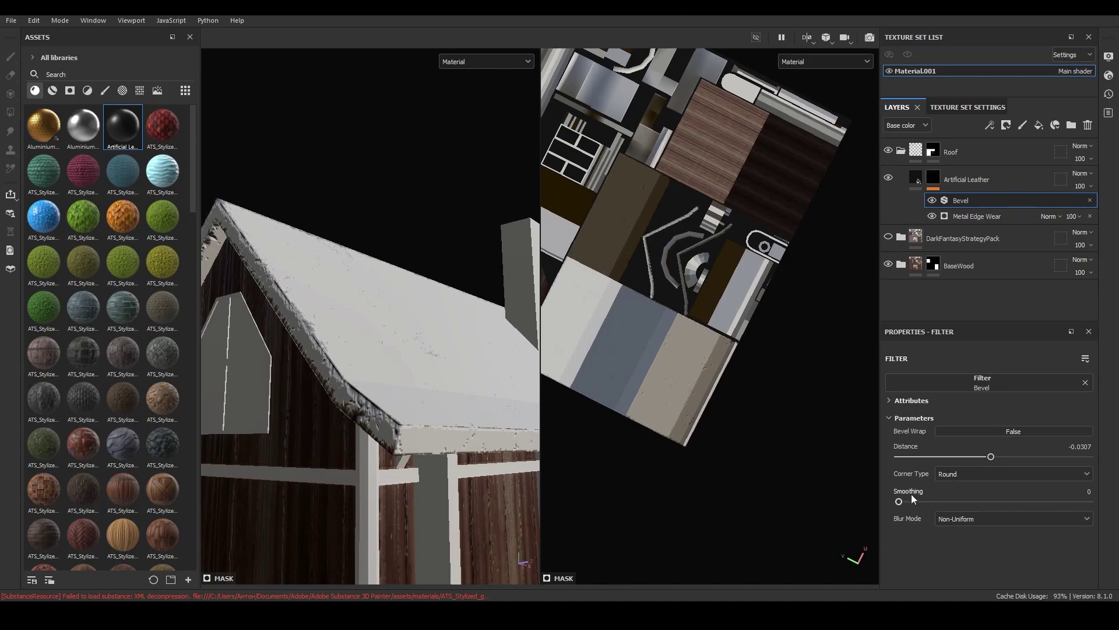
drag(904, 502, 904, 501)
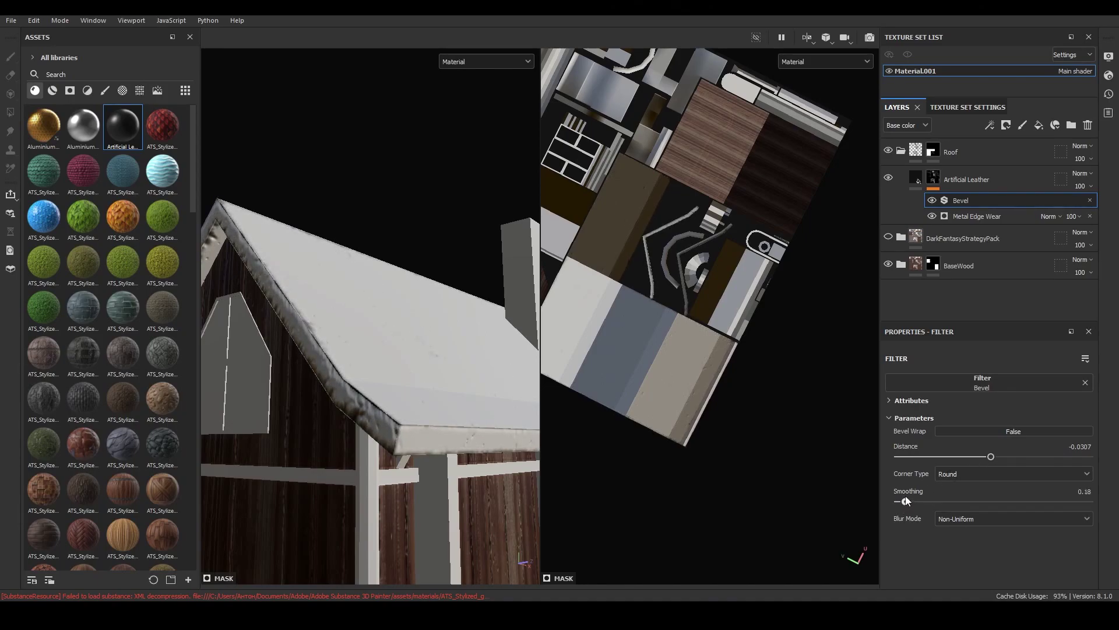
scroll(442, 382, down, 5)
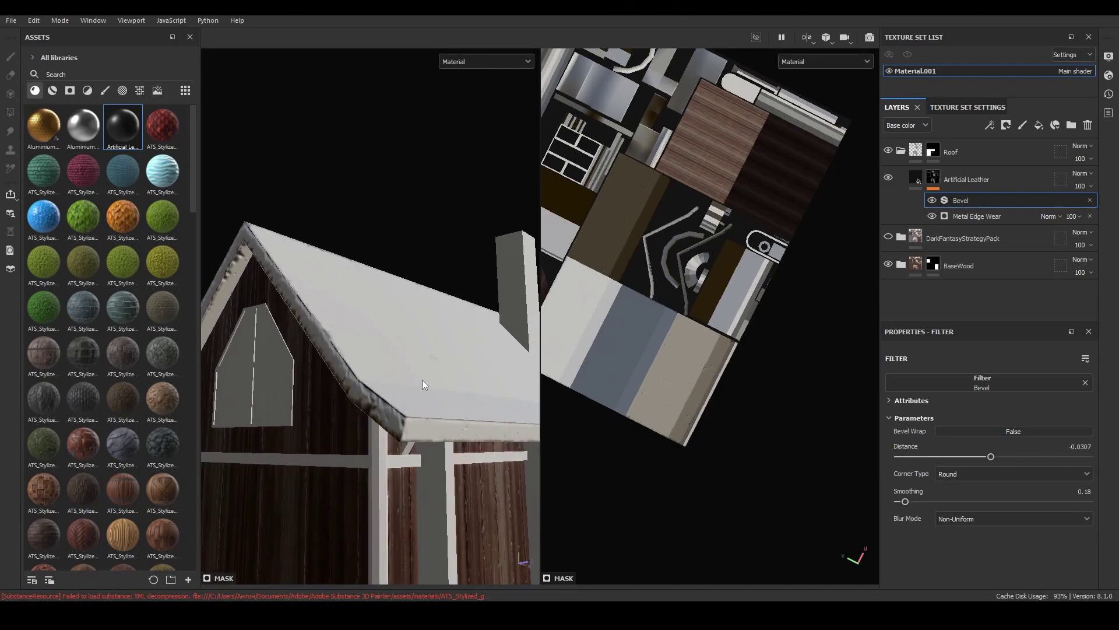
Orbit and zoom around the roof to inspect its edge, ridge, white fascia and chimney gable
alt+drag(442, 382, 350, 356)
scroll(316, 340, up, 5)
scroll(316, 341, down, 5)
mouse_move(460, 391)
alt+mouse_down()
mouse_move(425, 325)
mouse_move(342, 282)
mouse_move(322, 332)
mouse_move(269, 252)
alt+mouse_up()
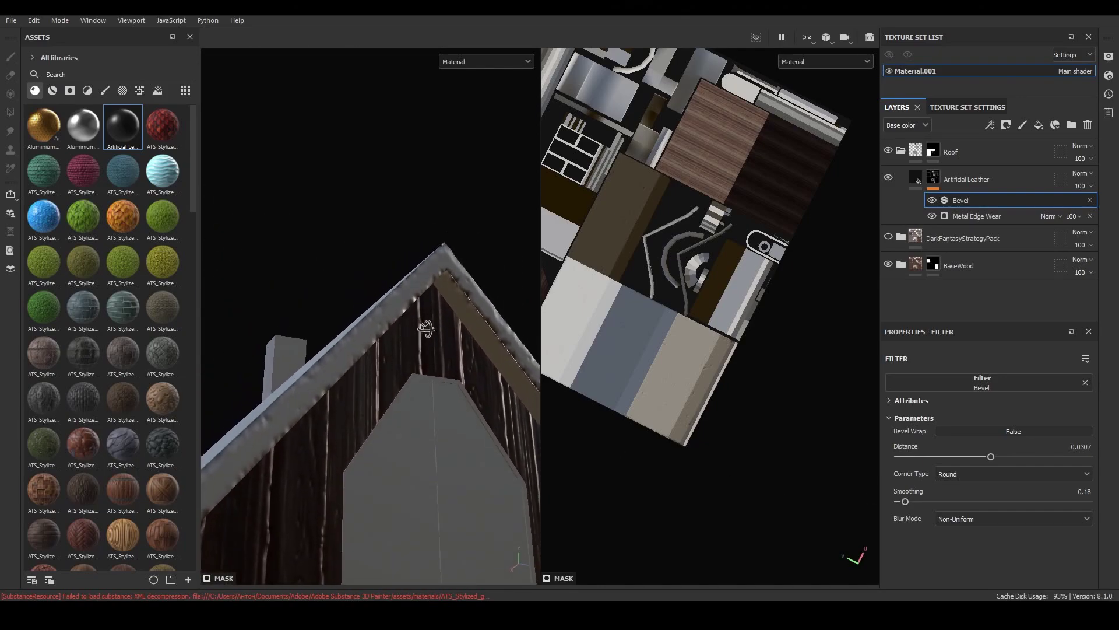
scroll(322, 332, down, 5)
scroll(269, 252, up, 5)
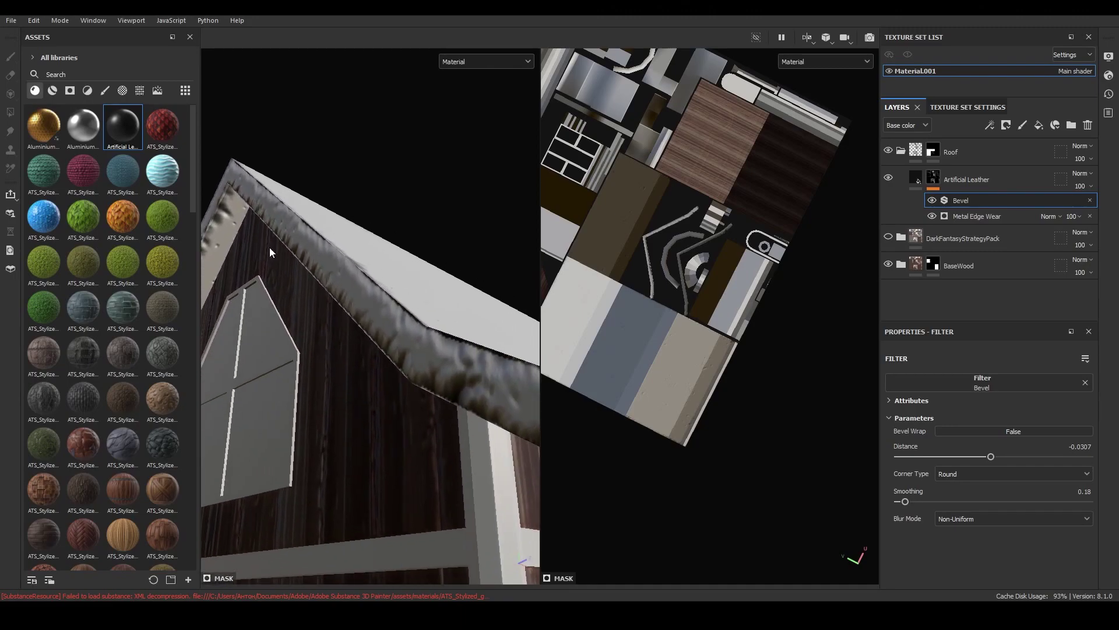
scroll(449, 349, down, 5)
mouse_move(449, 349)
alt+mouse_down()
mouse_move(394, 333)
mouse_move(420, 330)
alt+mouse_up()
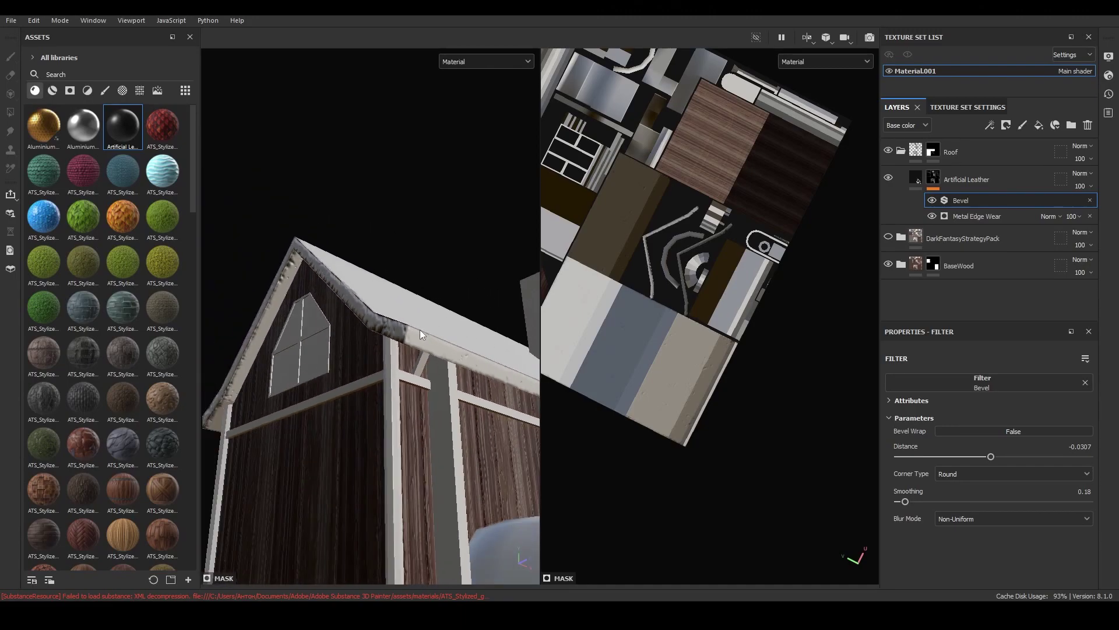
scroll(420, 330, up, 5)
scroll(378, 364, down, 5)
alt+drag(378, 364, 438, 371)
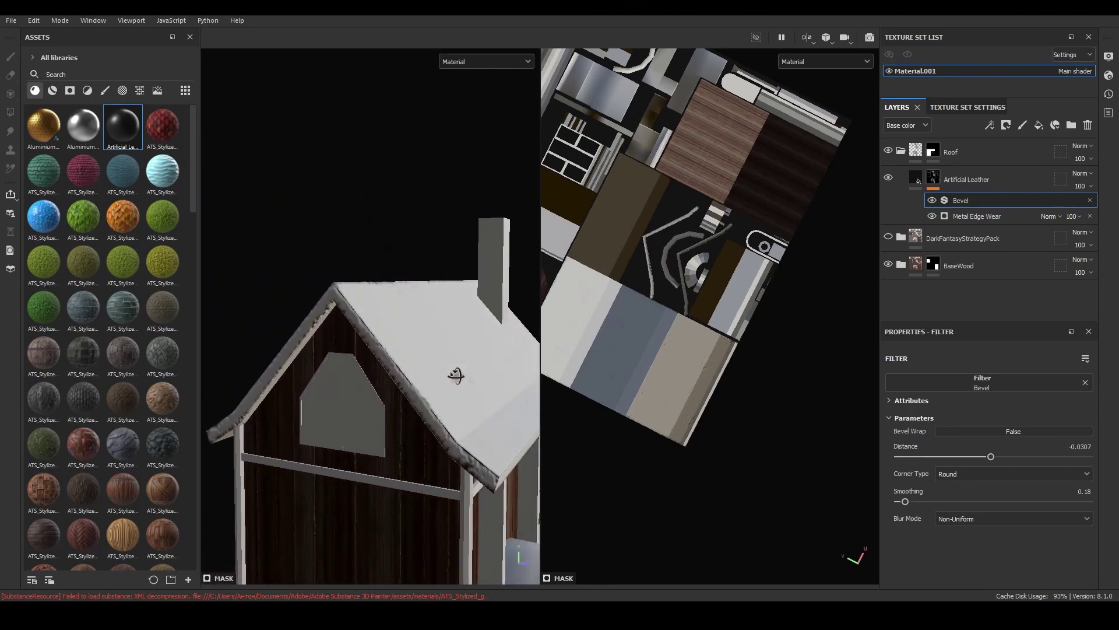
scroll(438, 372, up, 3)
Browse procedurals, try Clouds 2 on the roof and cancel it, then reselect Metal Edge Wear
click(122, 90)
click(105, 90)
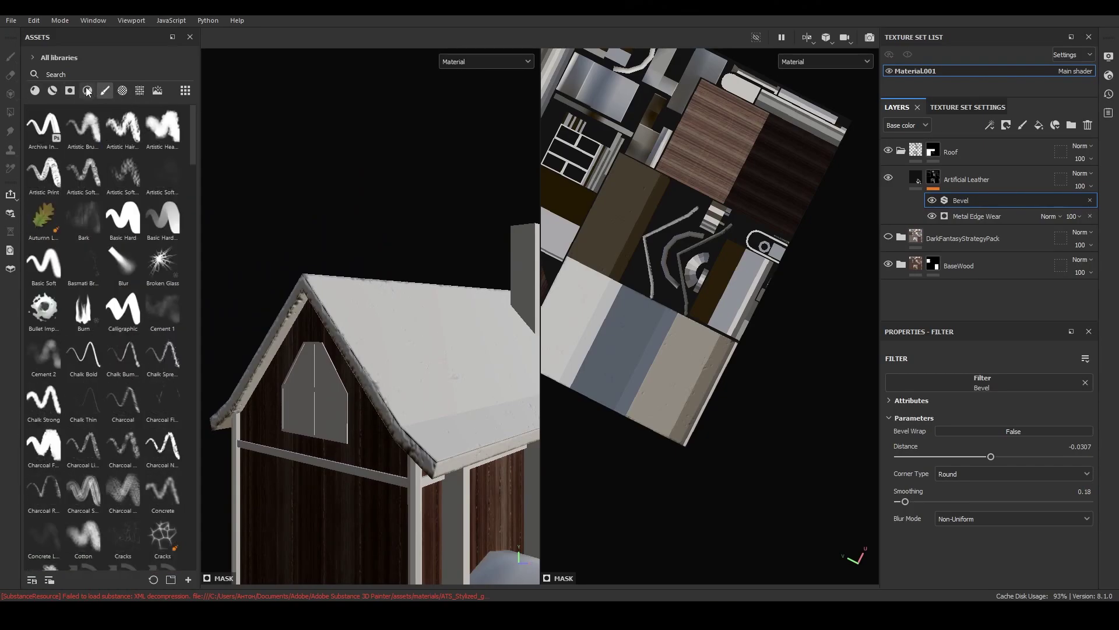
click(139, 90)
mouse_move(122, 125)
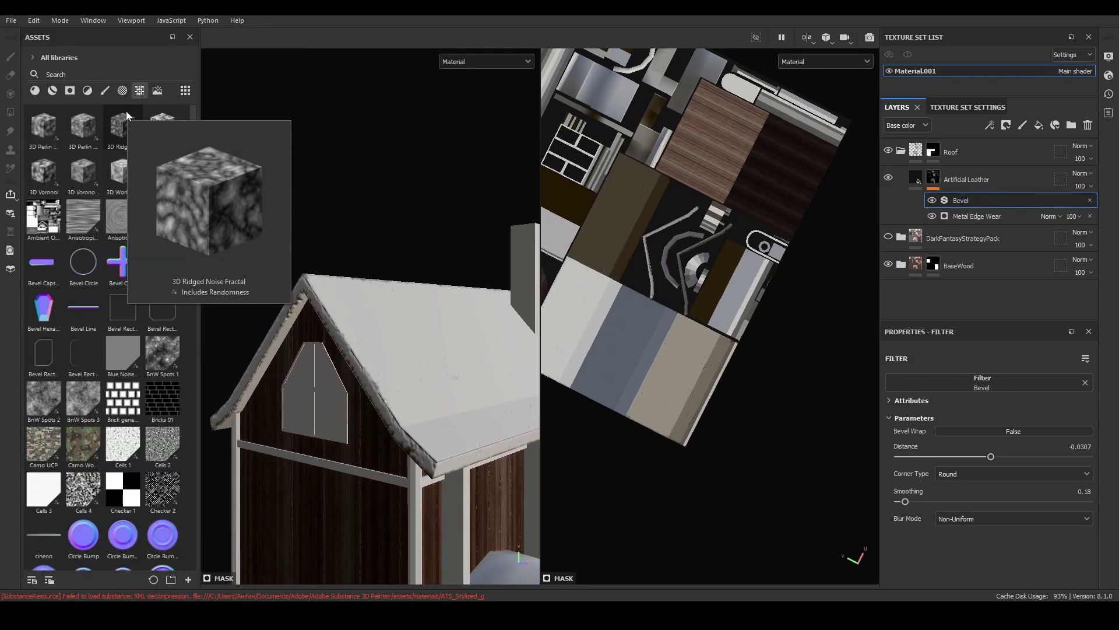
scroll(133, 198, down, 5)
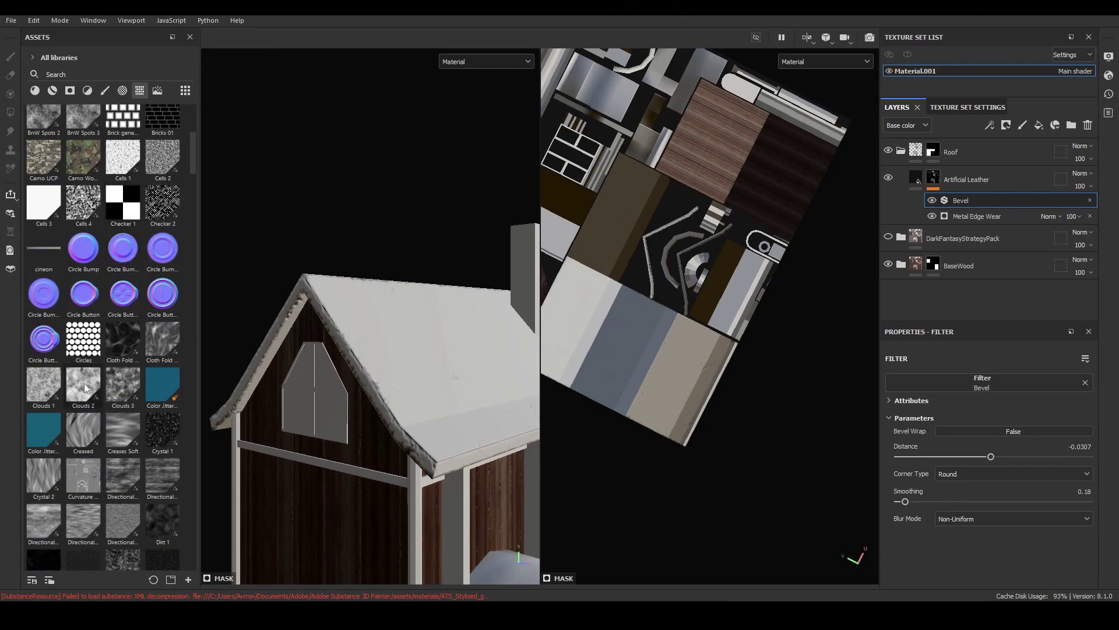
mouse_move(82, 385)
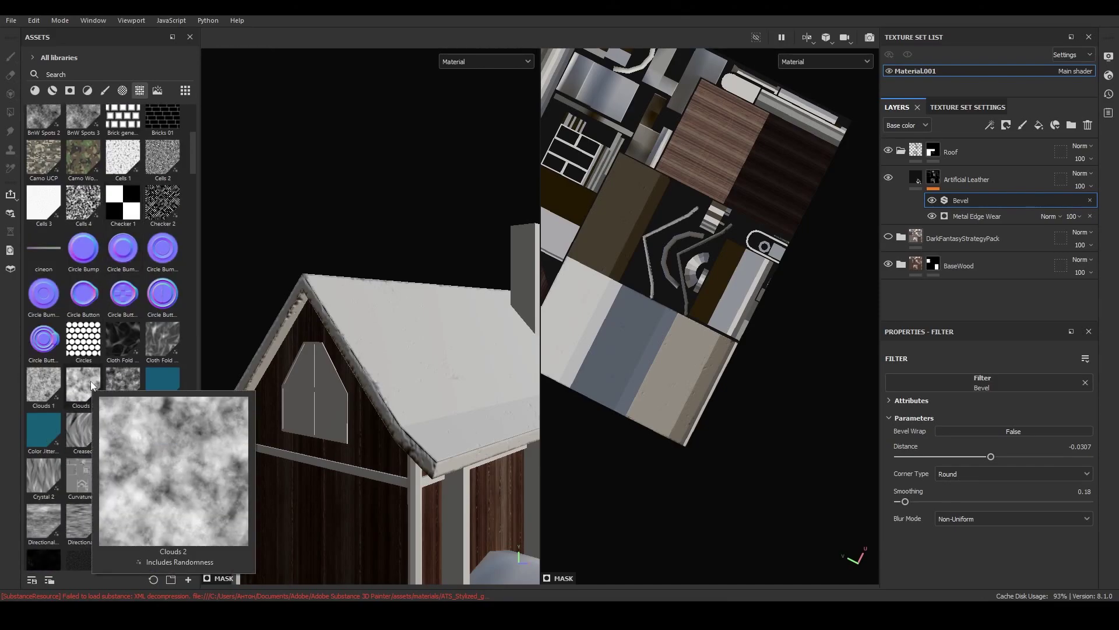
drag(92, 385, 362, 352)
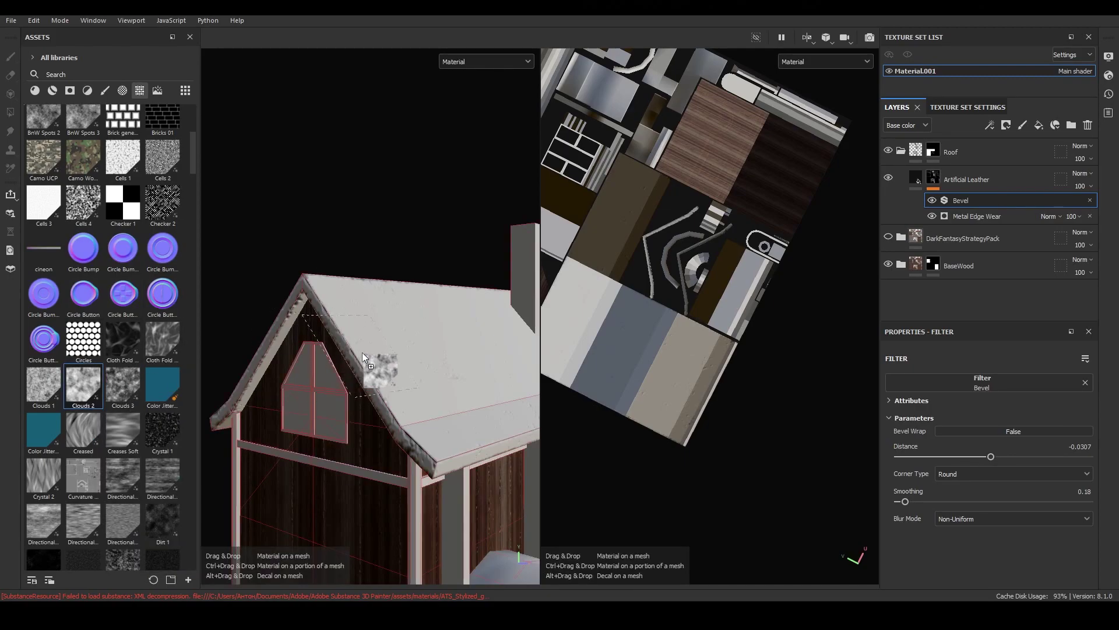
click(397, 203)
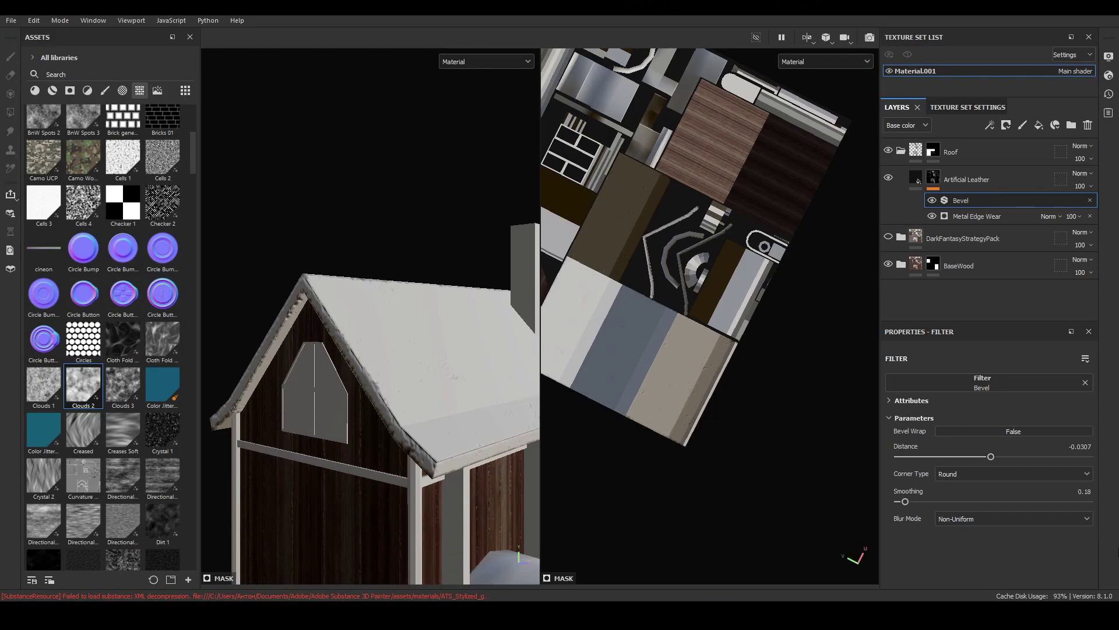
click(977, 216)
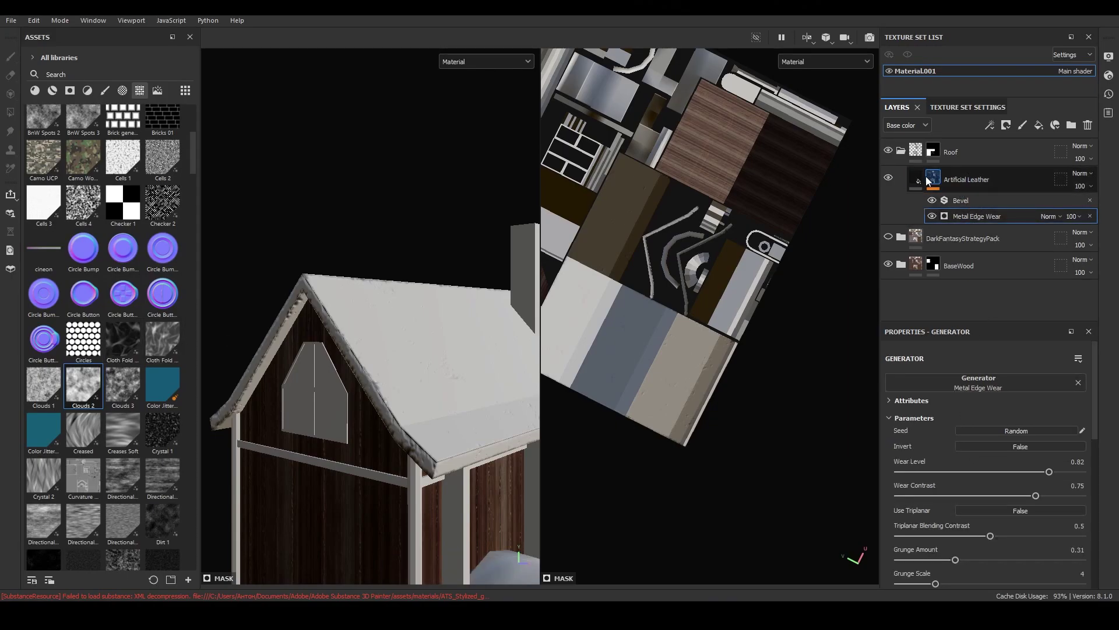
Select the Artificial Leather layer, browse its fill material list, and view the height texture choices
click(919, 180)
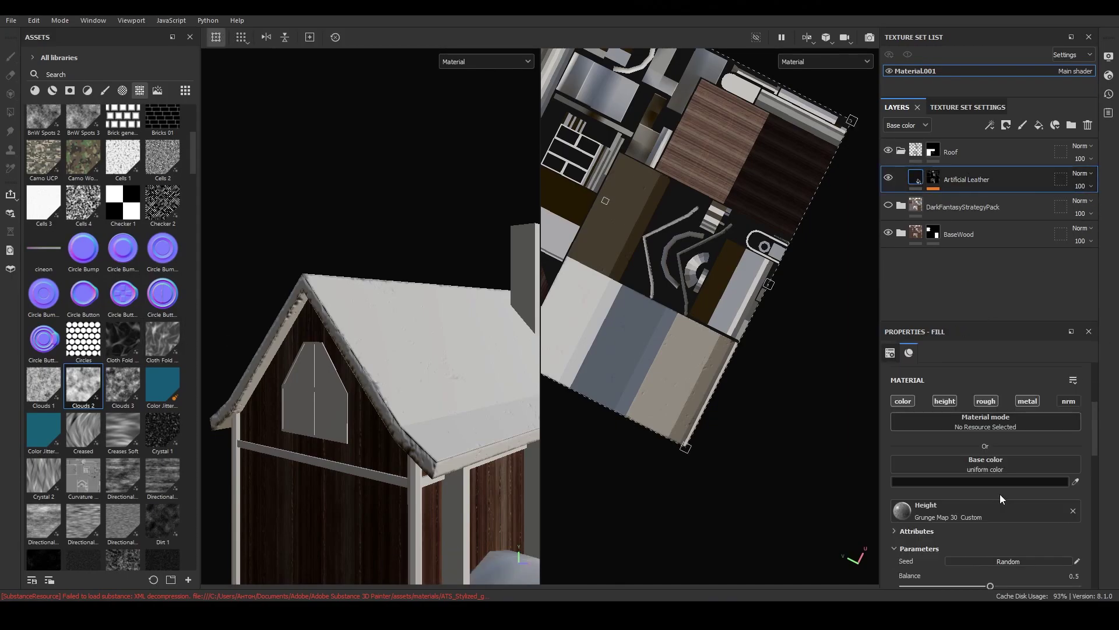
click(954, 424)
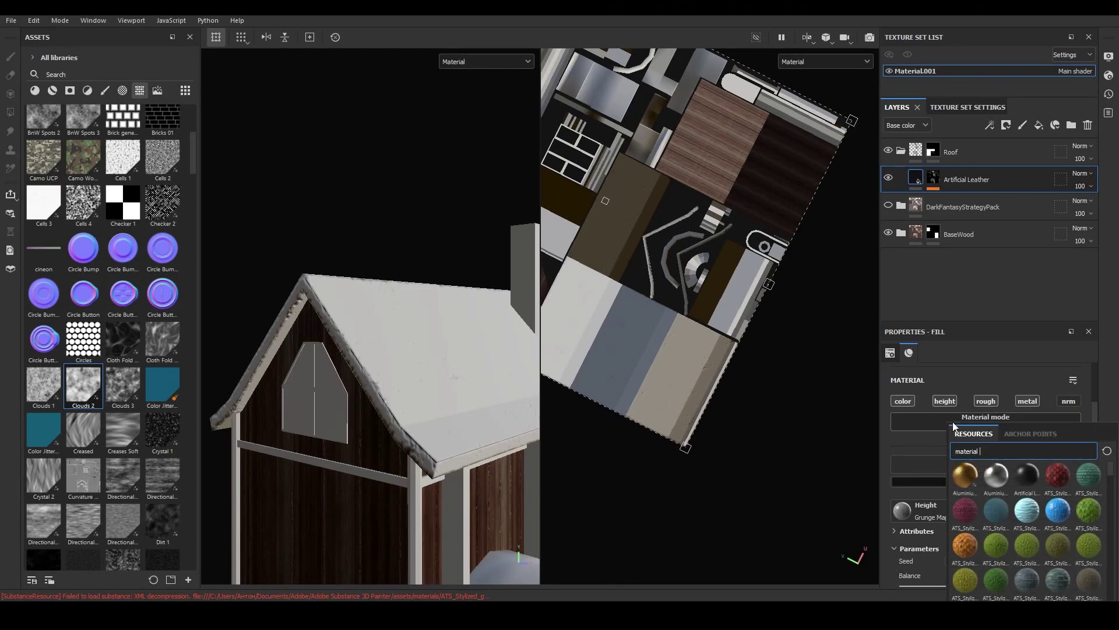
scroll(1044, 513, down, 5)
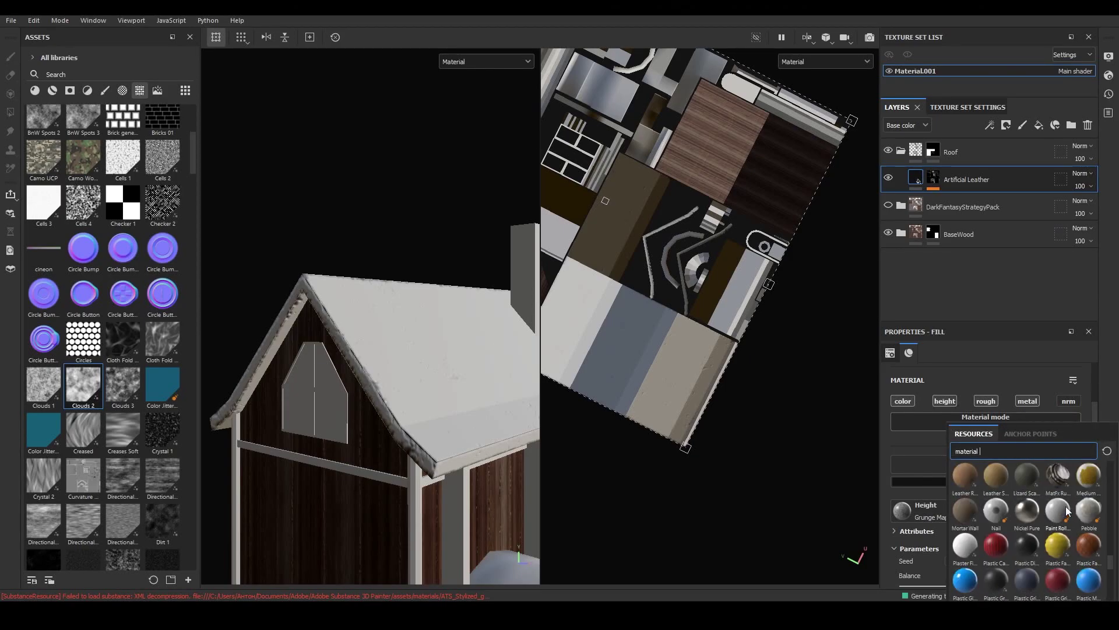
scroll(1065, 510, up, 2)
scroll(1066, 511, up, 1)
scroll(1066, 511, up, 2)
scroll(1066, 510, up, 1)
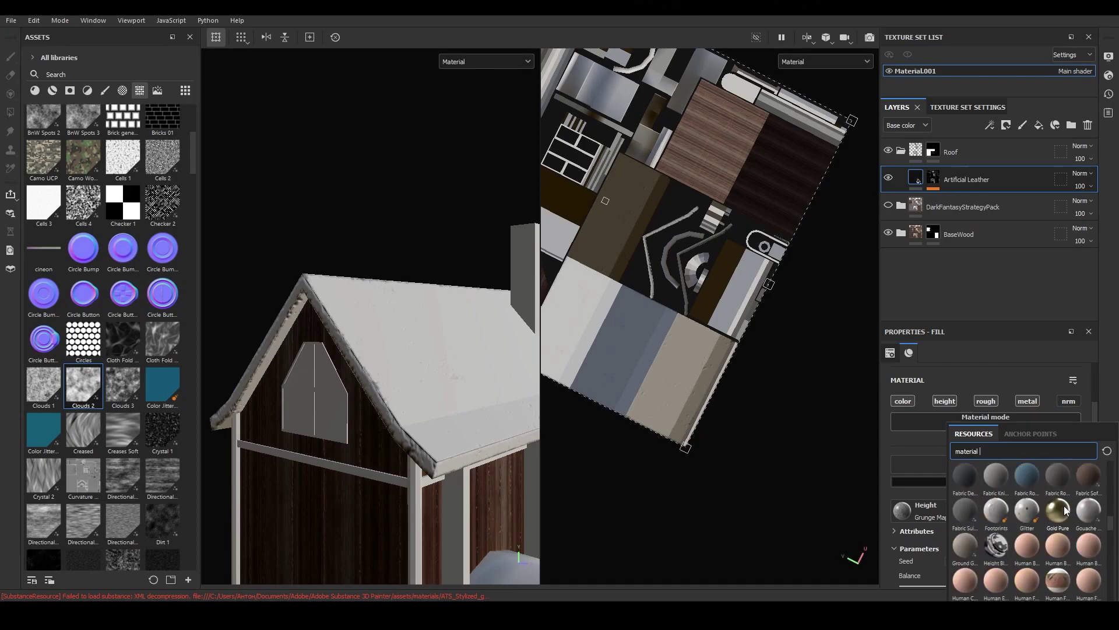
scroll(1065, 507, up, 2)
scroll(1064, 507, up, 2)
scroll(1065, 507, up, 2)
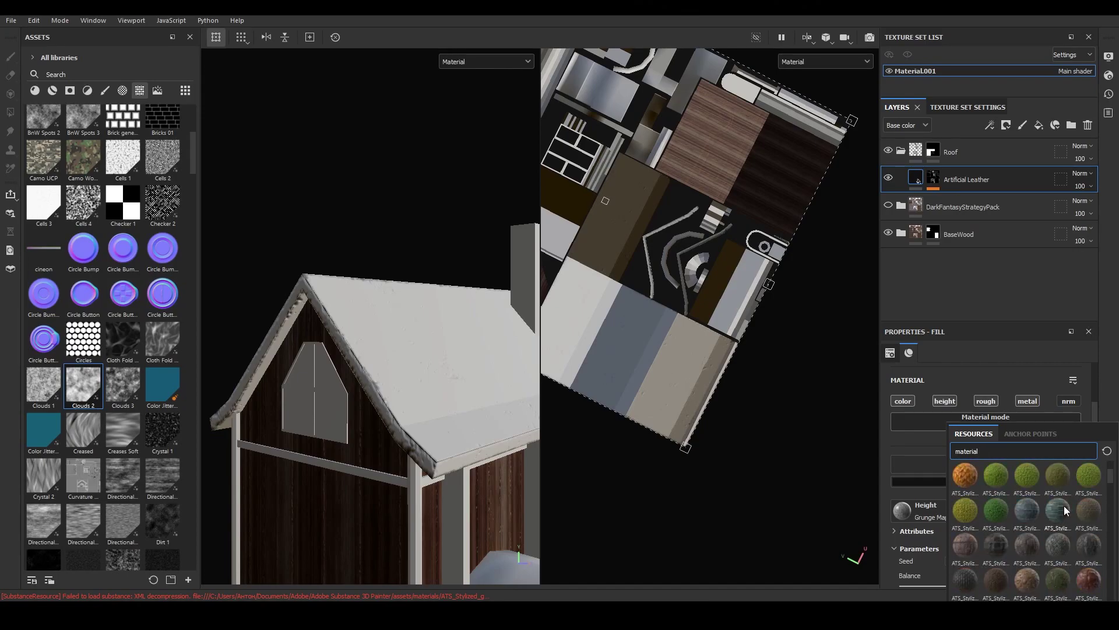
click(919, 451)
scroll(932, 447, down, 2)
click(965, 442)
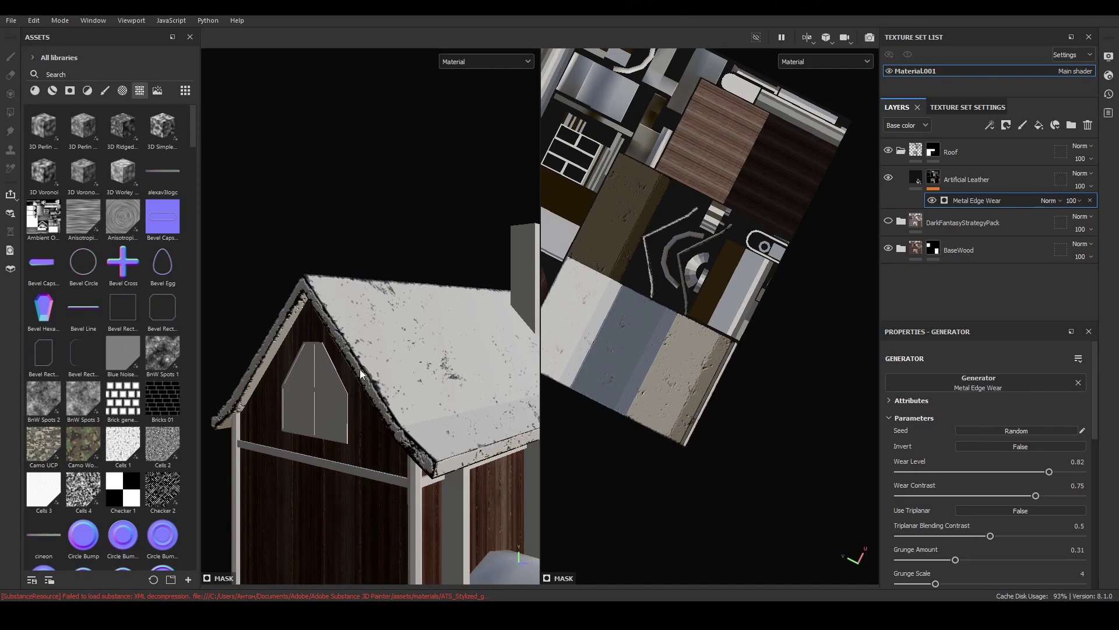
Orbit over the roof and chimney to check the Metal Edge Wear spots without Bevel
mouse_move(451, 368)
alt+mouse_down()
mouse_move(288, 350)
mouse_move(440, 319)
mouse_move(493, 413)
alt+mouse_up()
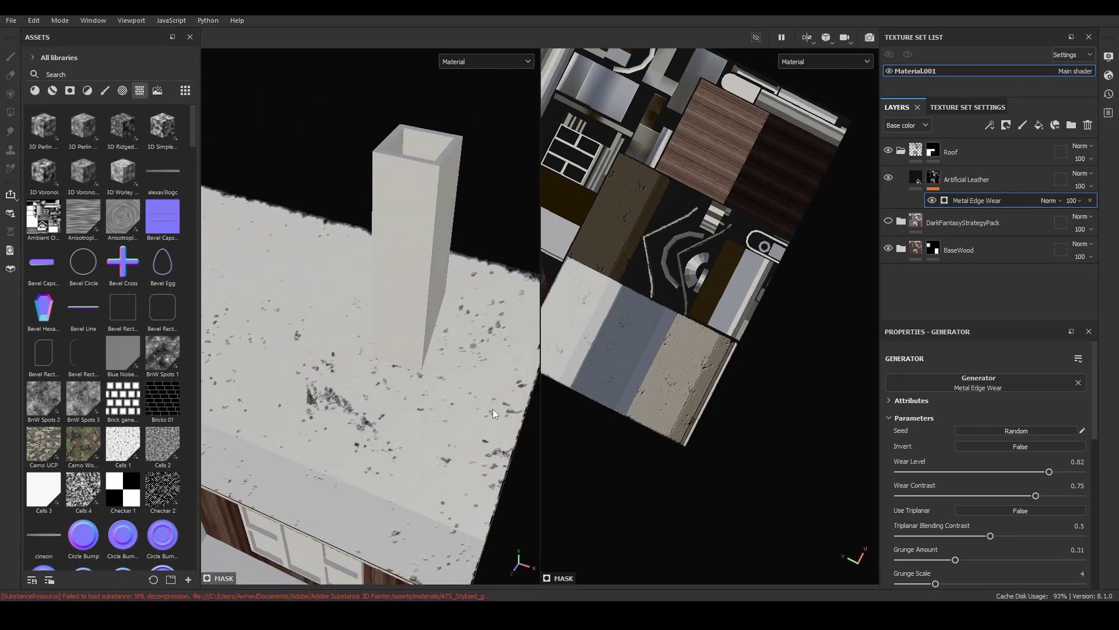
alt+drag(333, 382, 422, 375)
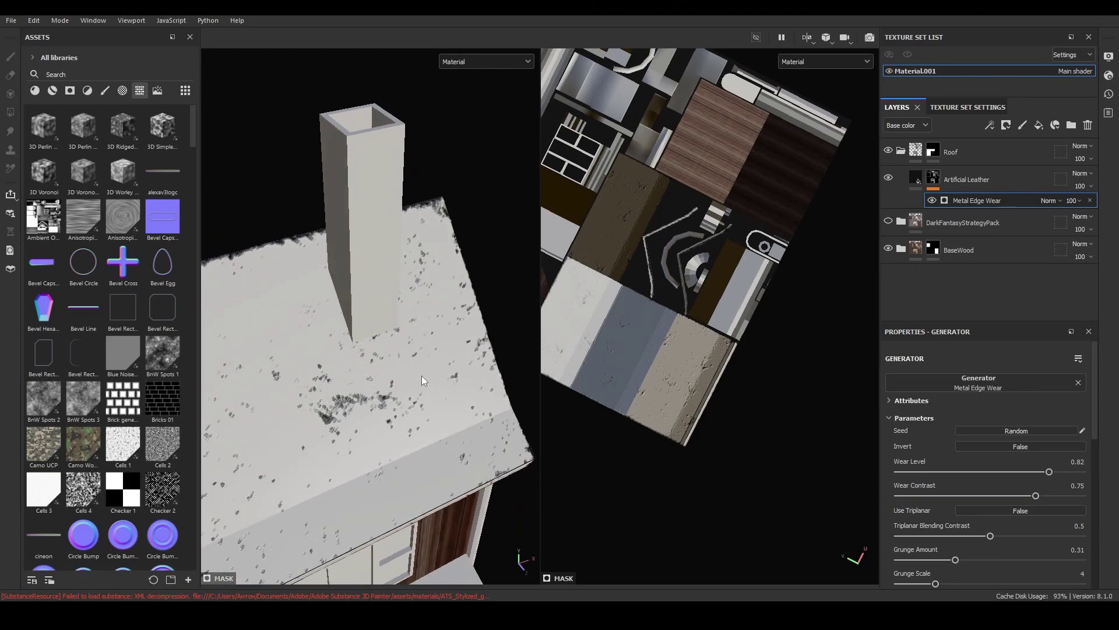
Add Layer 3 as a new paint layer inside the Roof folder, above Artificial Leather
click(1019, 130)
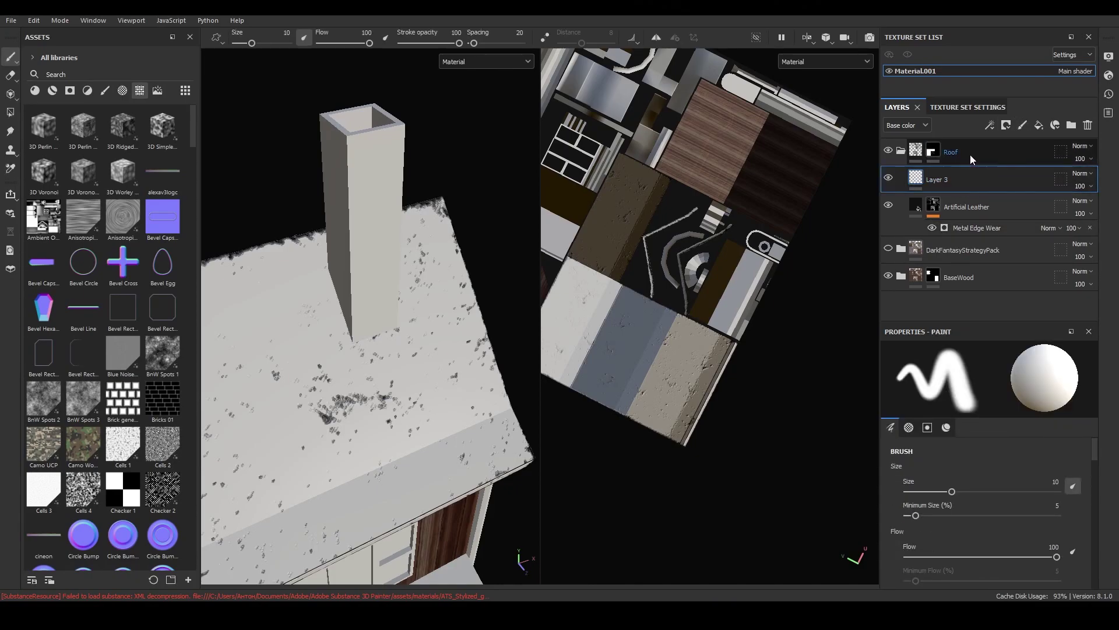
mouse_move(915, 150)
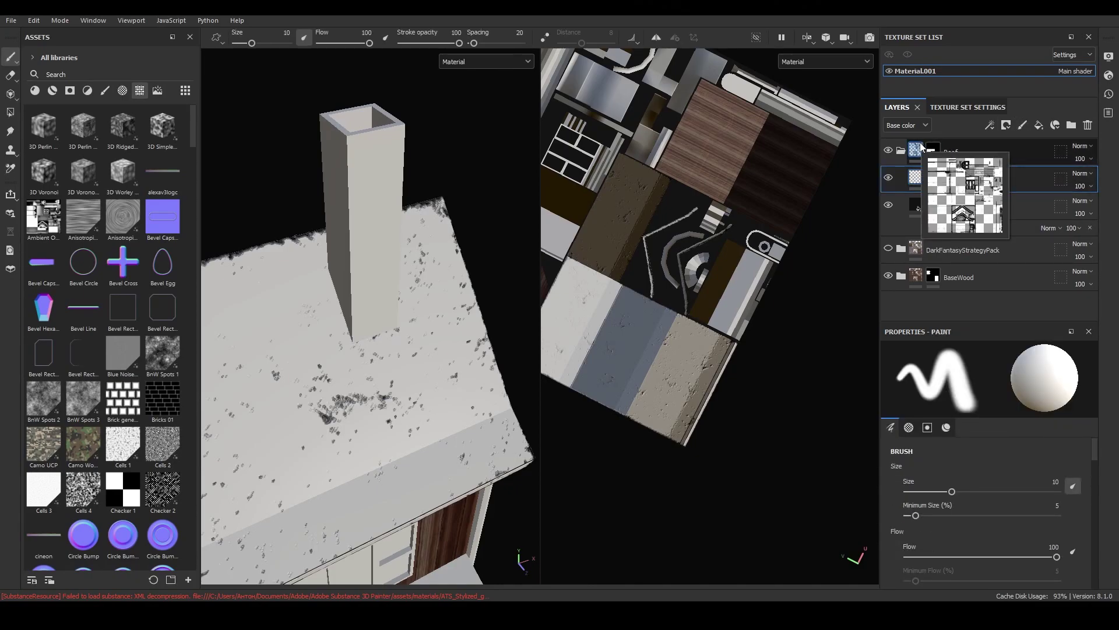
alt+drag(463, 462, 403, 499)
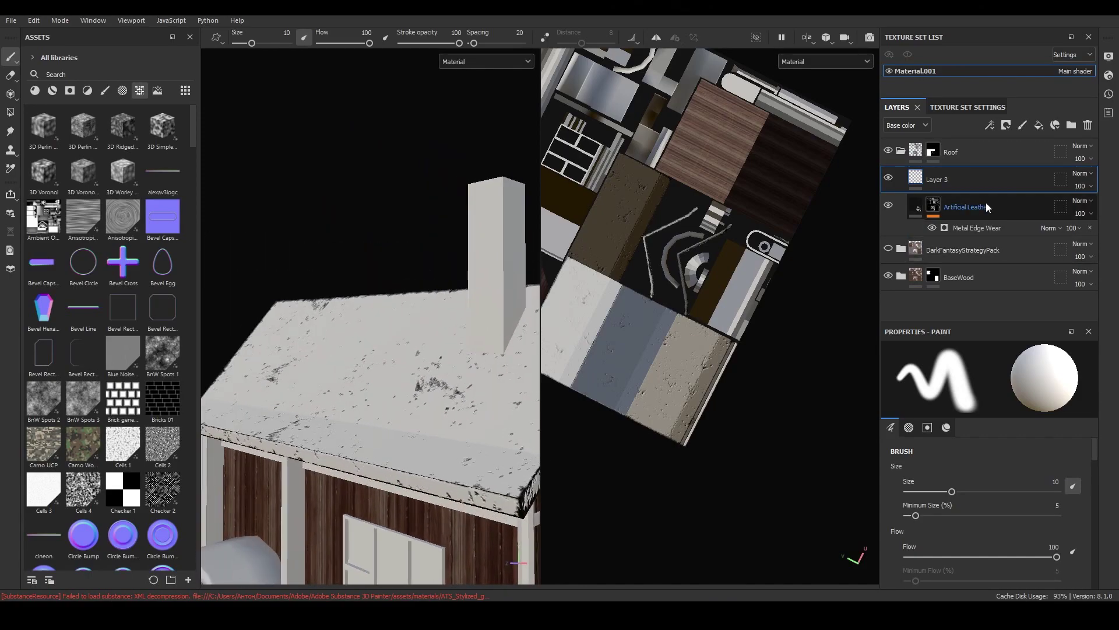
drag(985, 181, 970, 146)
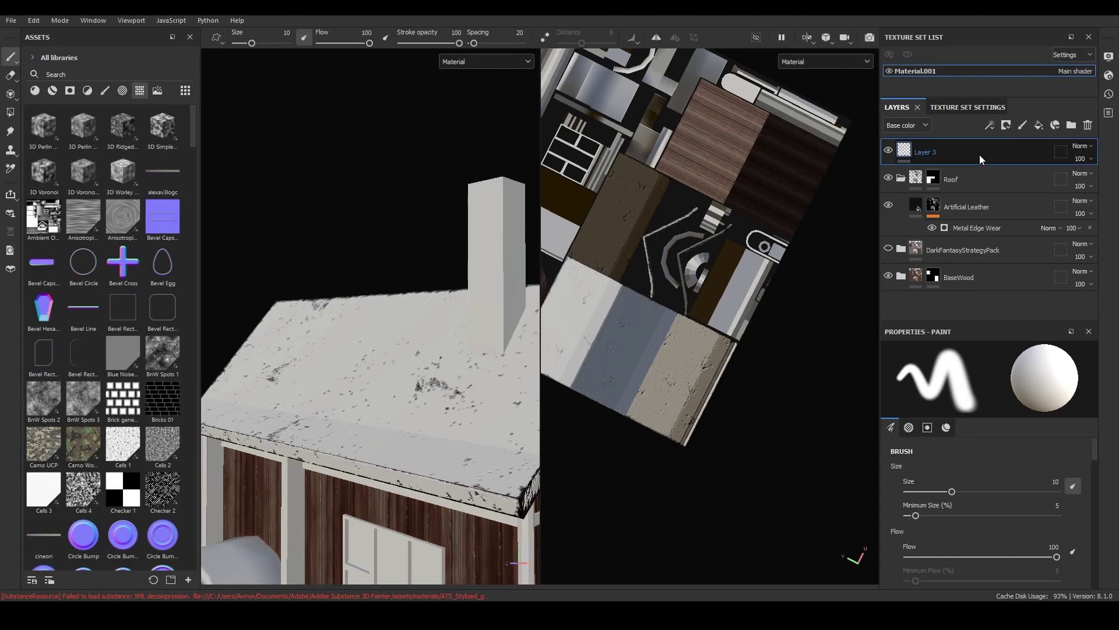
drag(981, 172, 981, 172)
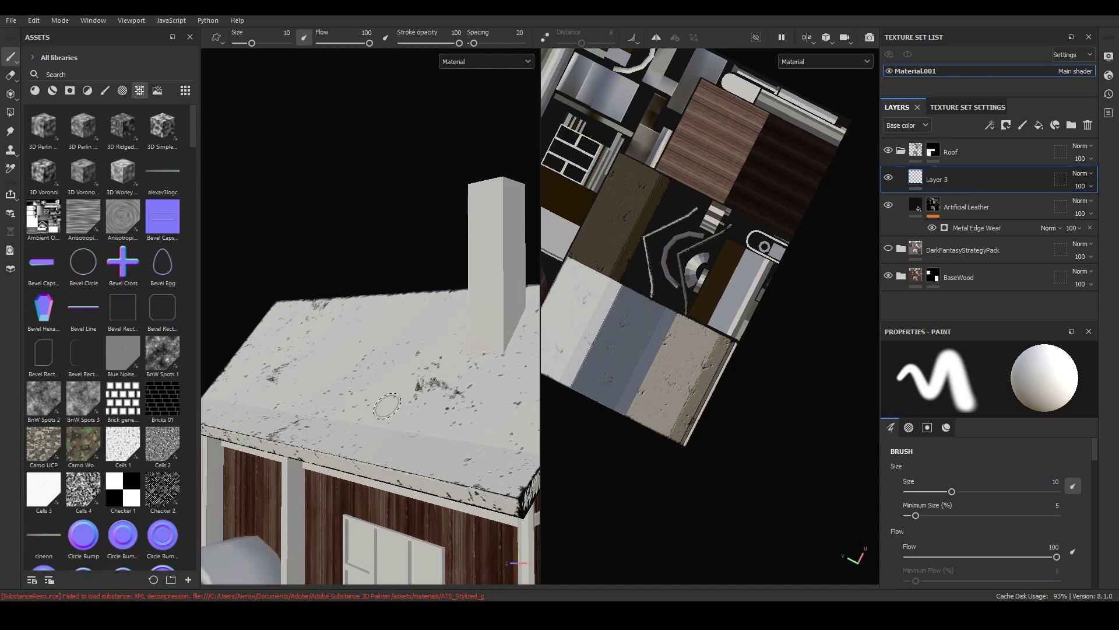
click(35, 91)
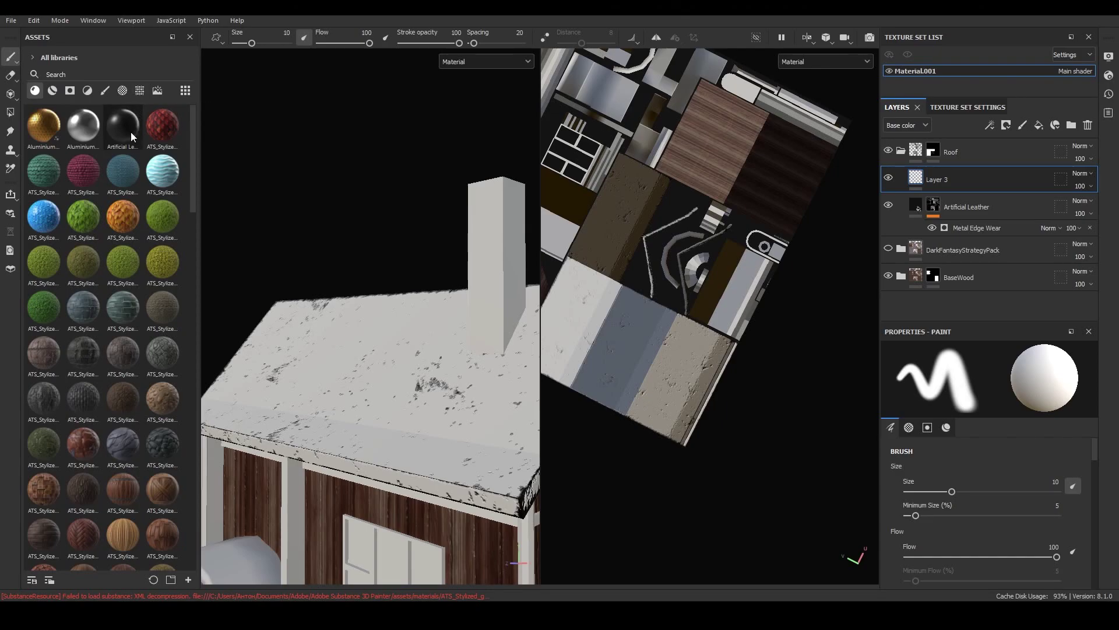
Add a new Artificial Leather fill layer with a black mask and choose the Dirt Spots brush
drag(132, 135, 998, 155)
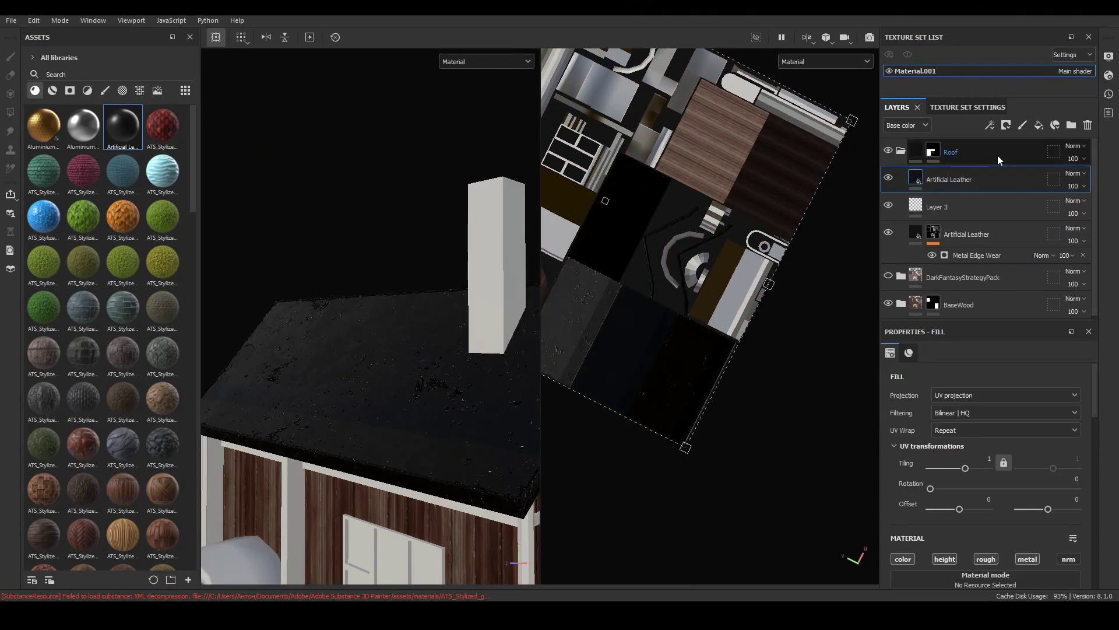
right_click(918, 178)
click(946, 198)
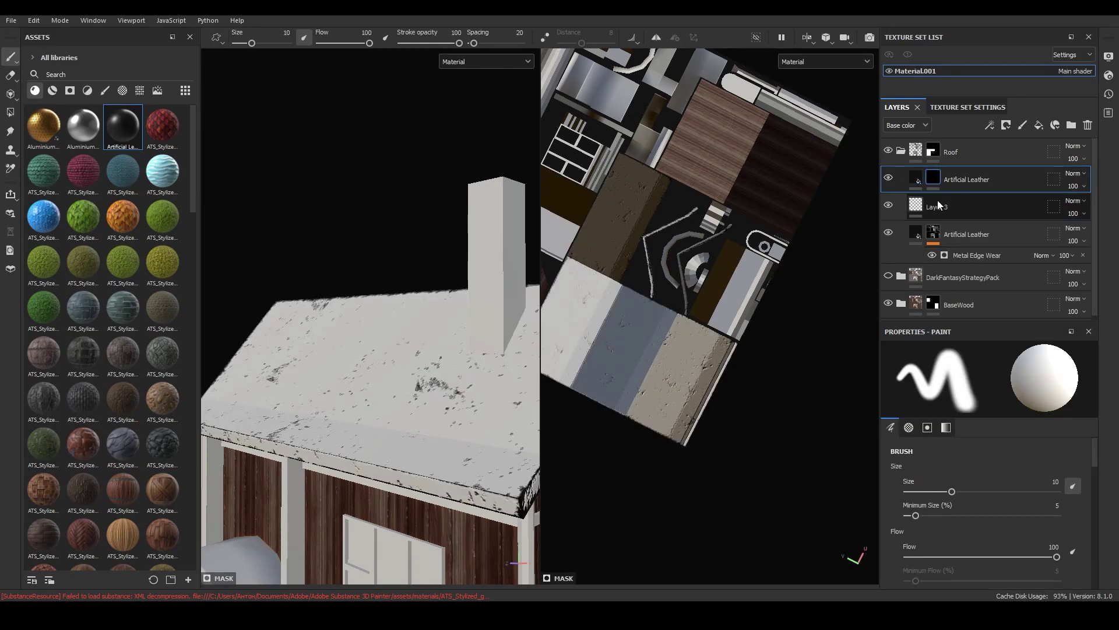
click(104, 92)
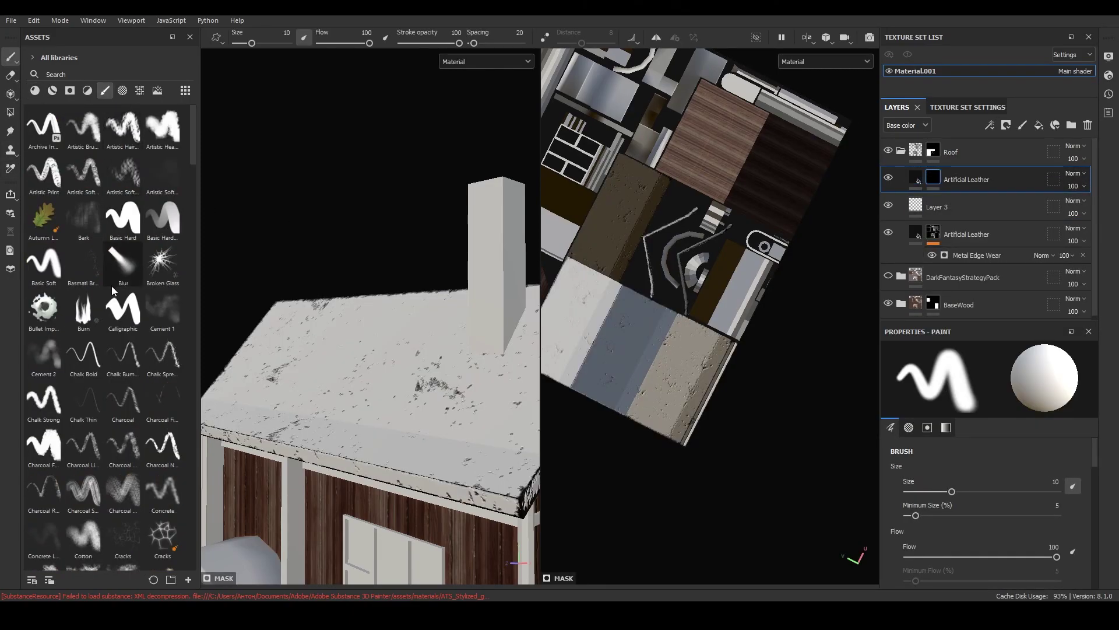
scroll(110, 285, down, 3)
click(44, 385)
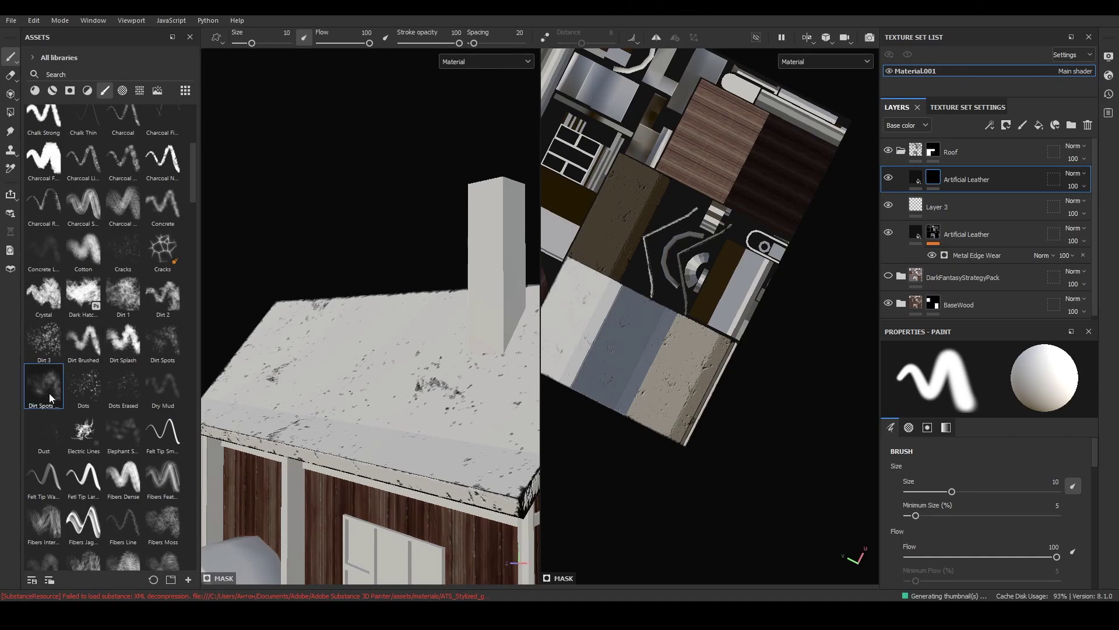
Paint dirt spots around the chimney base, resizing the brush to about 65 then 58
scroll(402, 368, up, 2)
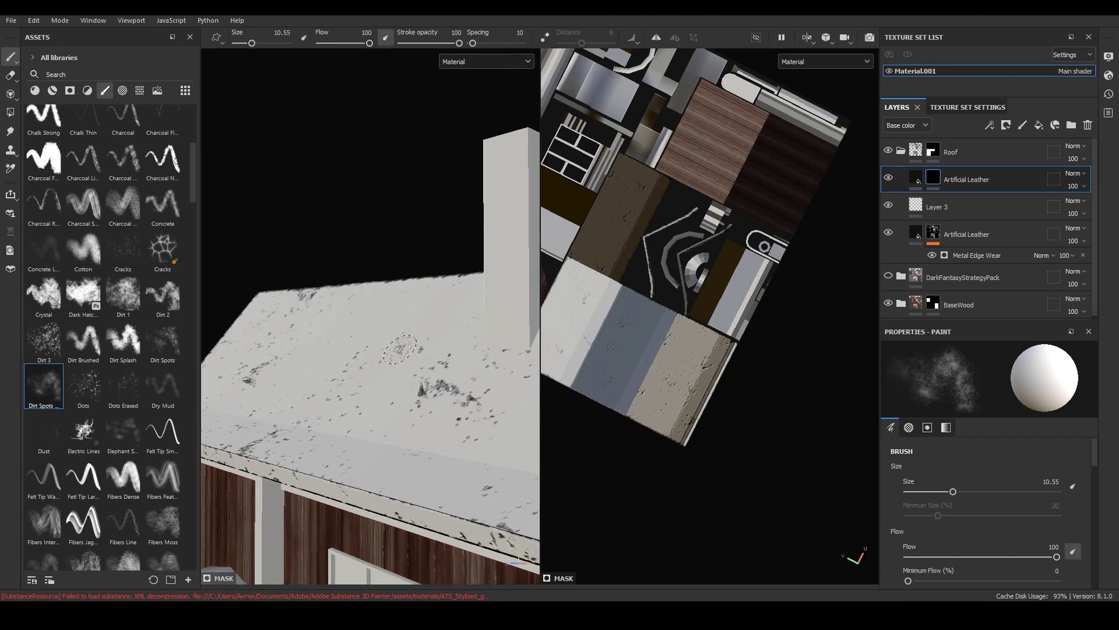
scroll(397, 350, up, 2)
mouse_move(484, 354)
alt+mouse_down()
mouse_move(420, 350)
mouse_move(424, 362)
mouse_move(384, 326)
alt+mouse_up()
scroll(408, 379, down, 3)
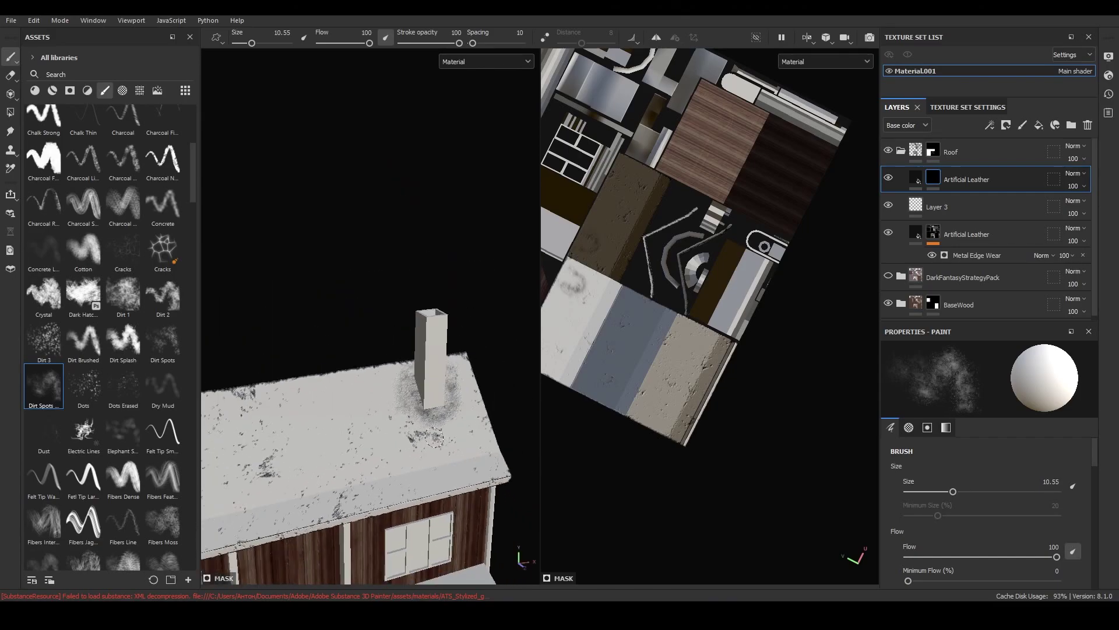
alt+drag(408, 378, 366, 392)
scroll(384, 409, up, 1)
scroll(408, 425, up, 1)
scroll(430, 425, up, 2)
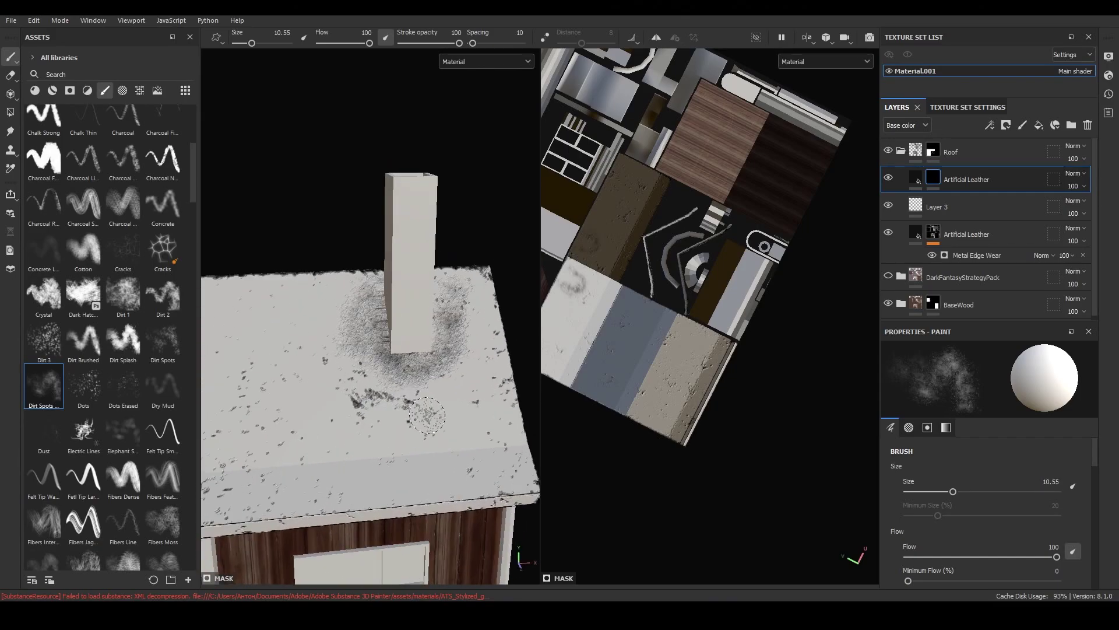
scroll(428, 416, up, 2)
scroll(964, 519, down, 2)
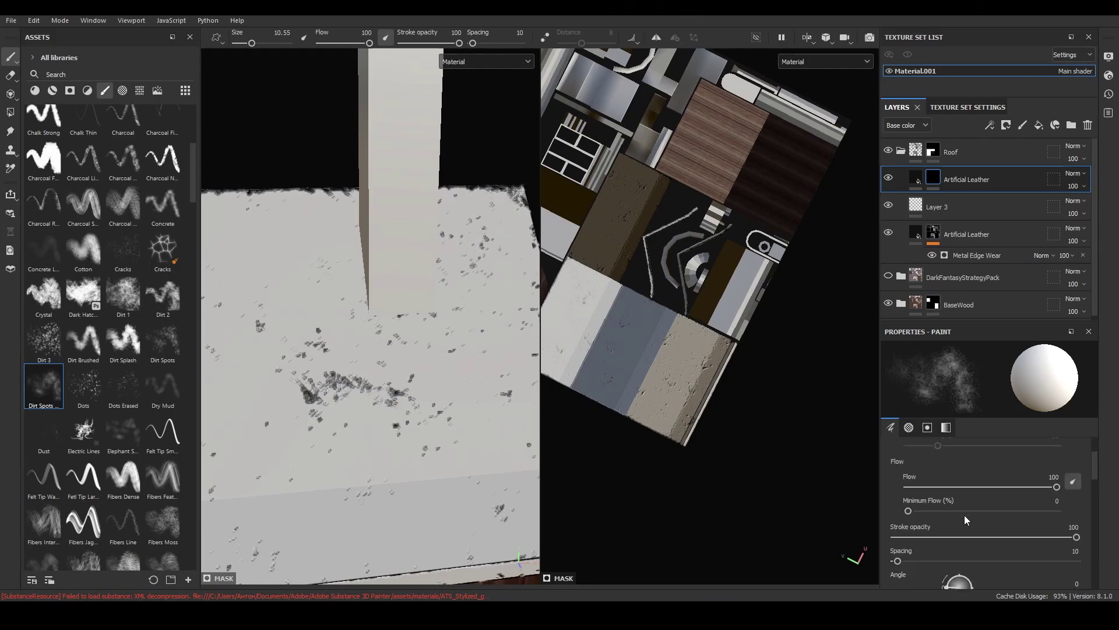
drag(1057, 522, 1004, 523)
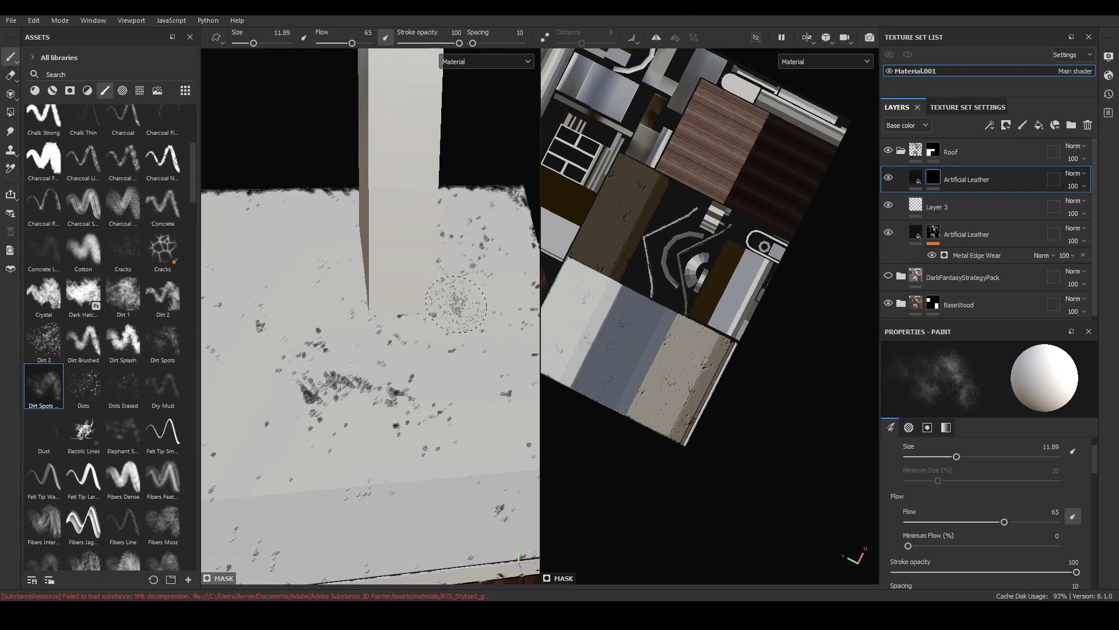
ctrl+right_drag(498, 318, 371, 373)
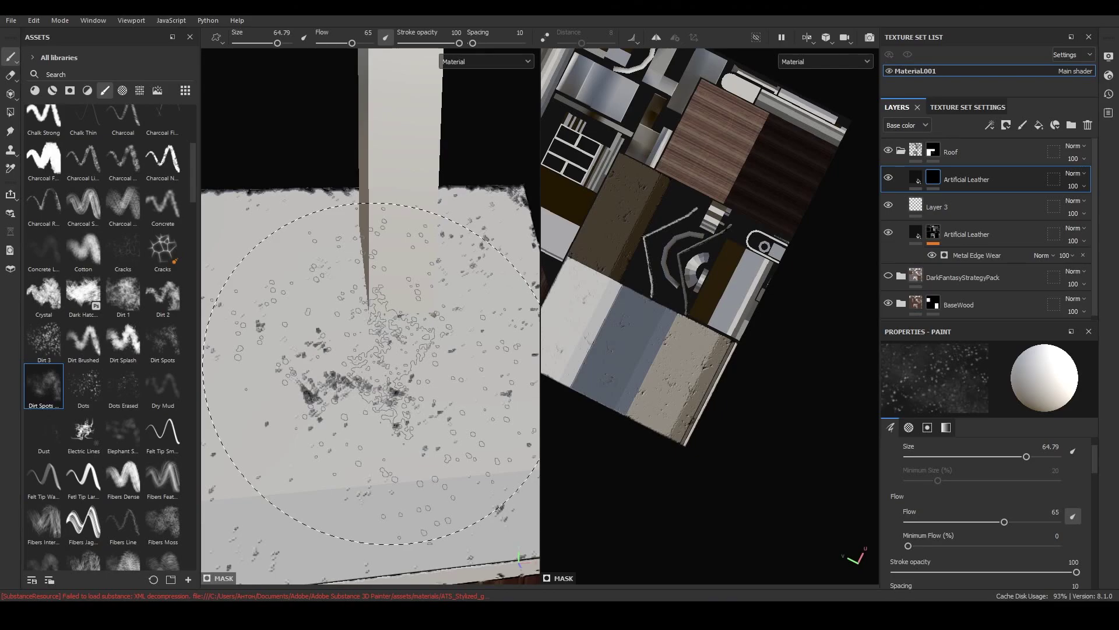
ctrl+right_drag(371, 373, 380, 369)
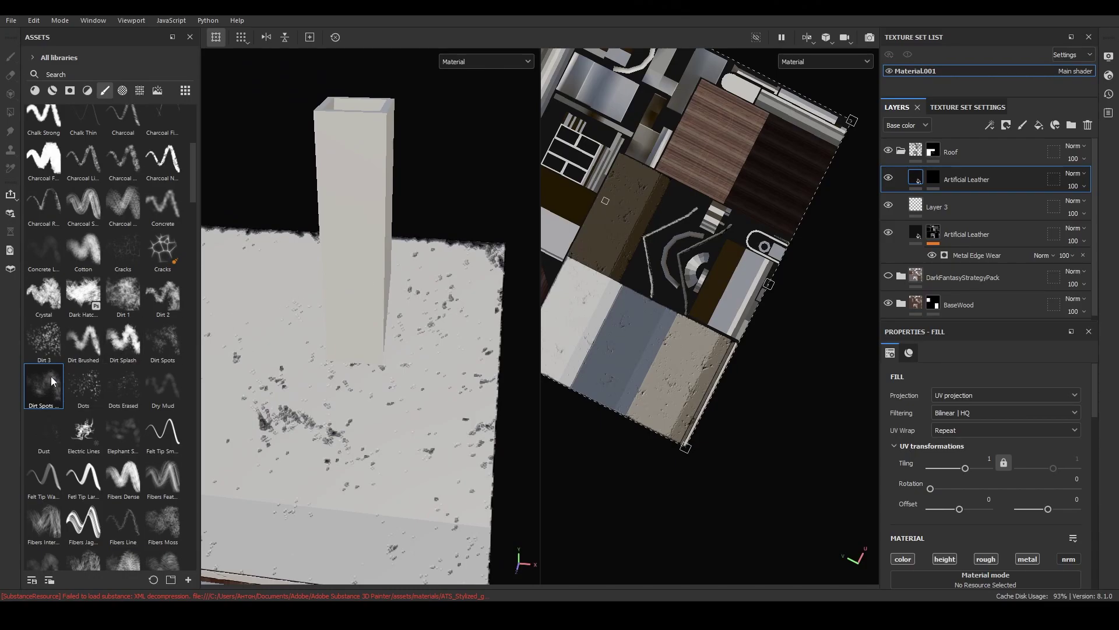
Undo the stray stroke and speckle the chimney base with the Dots brush at size 19.79
click(83, 387)
scroll(319, 355, up, 1)
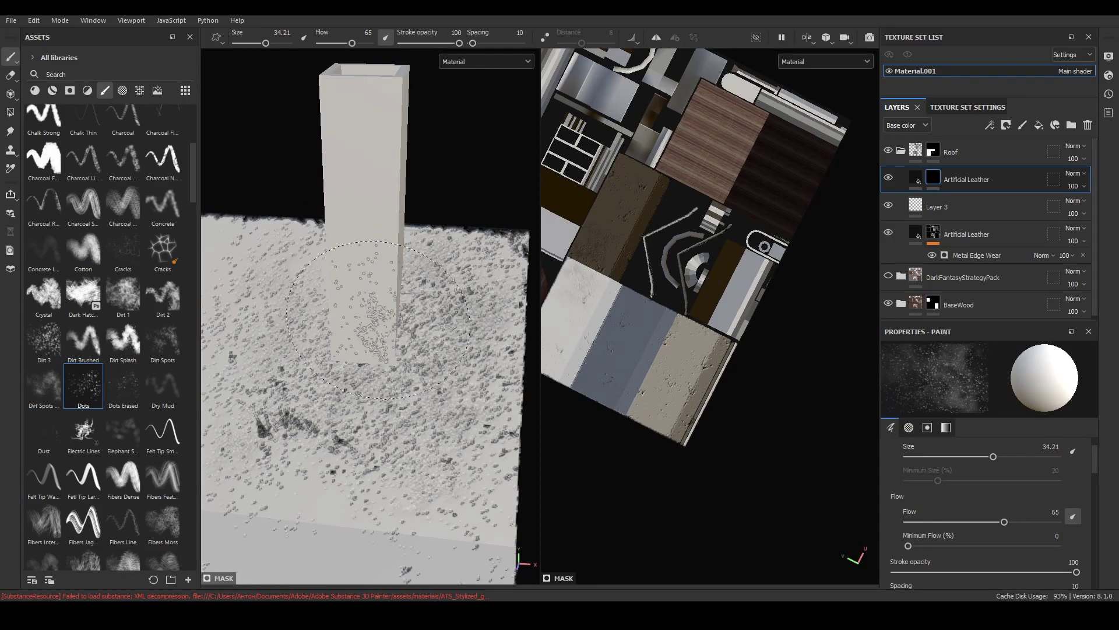
key(ctrl+z)
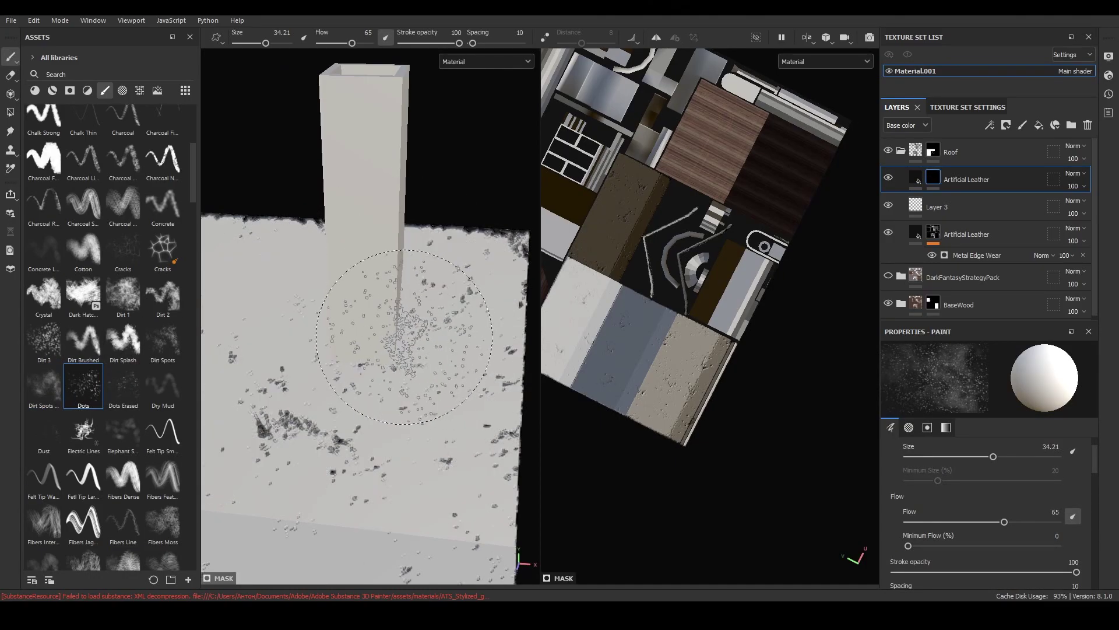
ctrl+right_drag(412, 325, 325, 315)
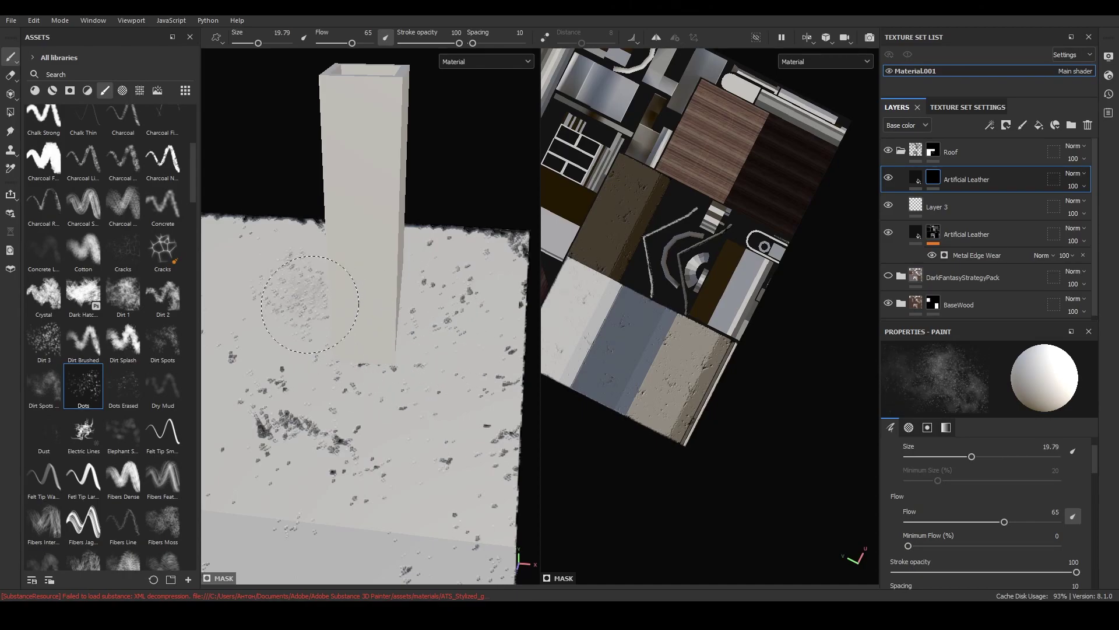
mouse_move(325, 315)
mouse_down()
mouse_move(428, 276)
mouse_move(268, 308)
mouse_move(408, 295)
mouse_move(267, 205)
mouse_up()
scroll(435, 294, down, 3)
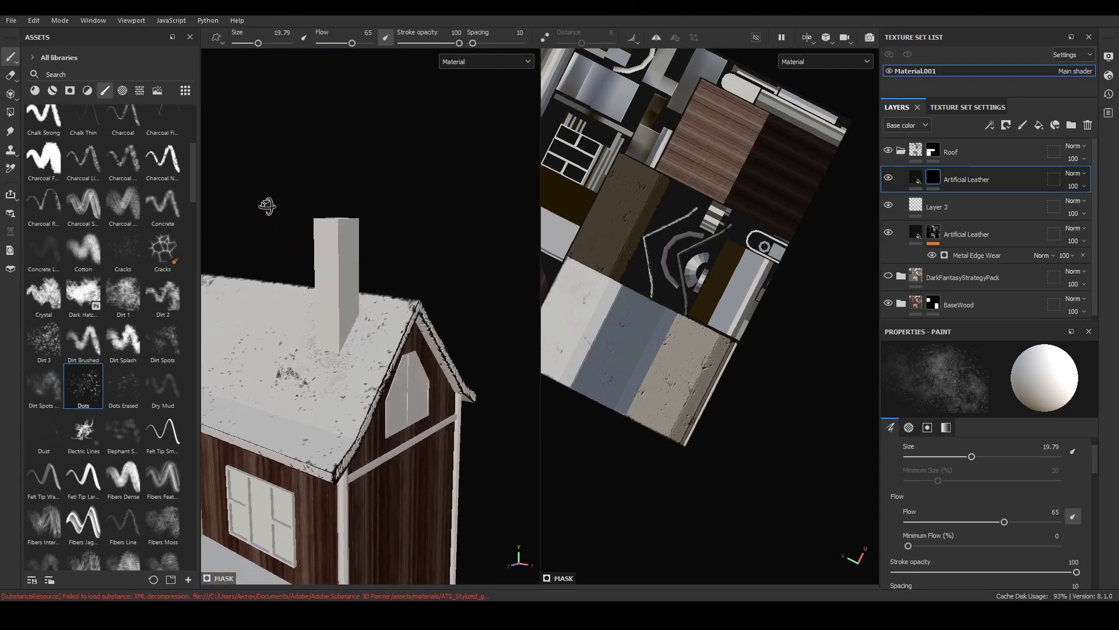
scroll(373, 316, up, 3)
mouse_move(373, 317)
mouse_down()
mouse_move(301, 371)
mouse_move(487, 310)
mouse_move(424, 304)
mouse_move(445, 299)
mouse_up()
scroll(425, 303, up, 3)
scroll(424, 304, down, 3)
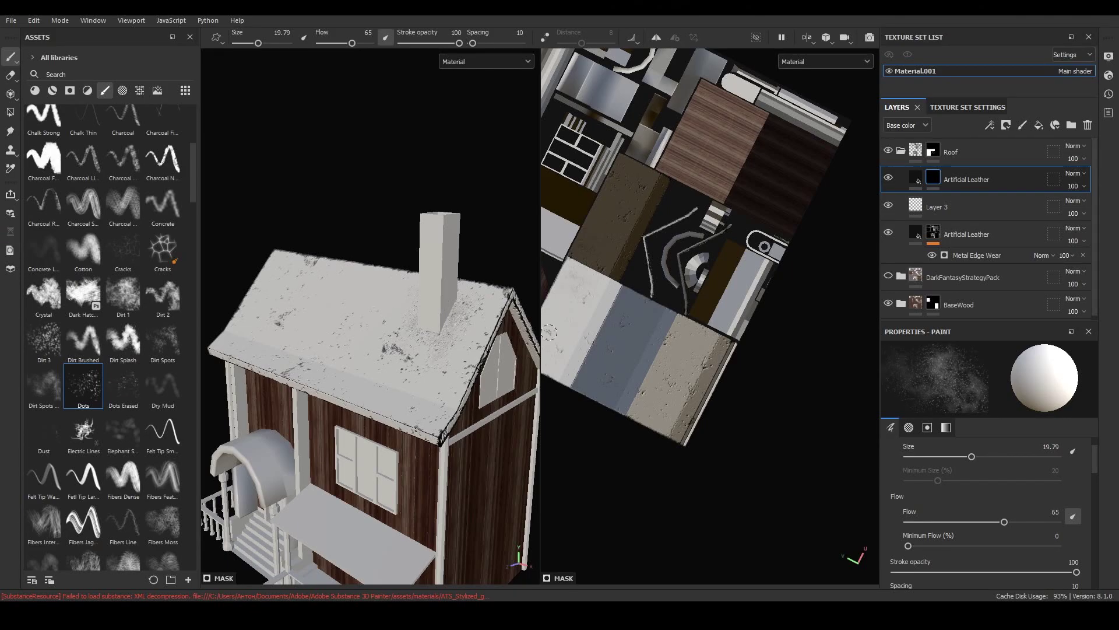
scroll(904, 299, down, 1)
Add Concrete Dusty as a new fill layer above Wood-03
scroll(905, 299, down, 5)
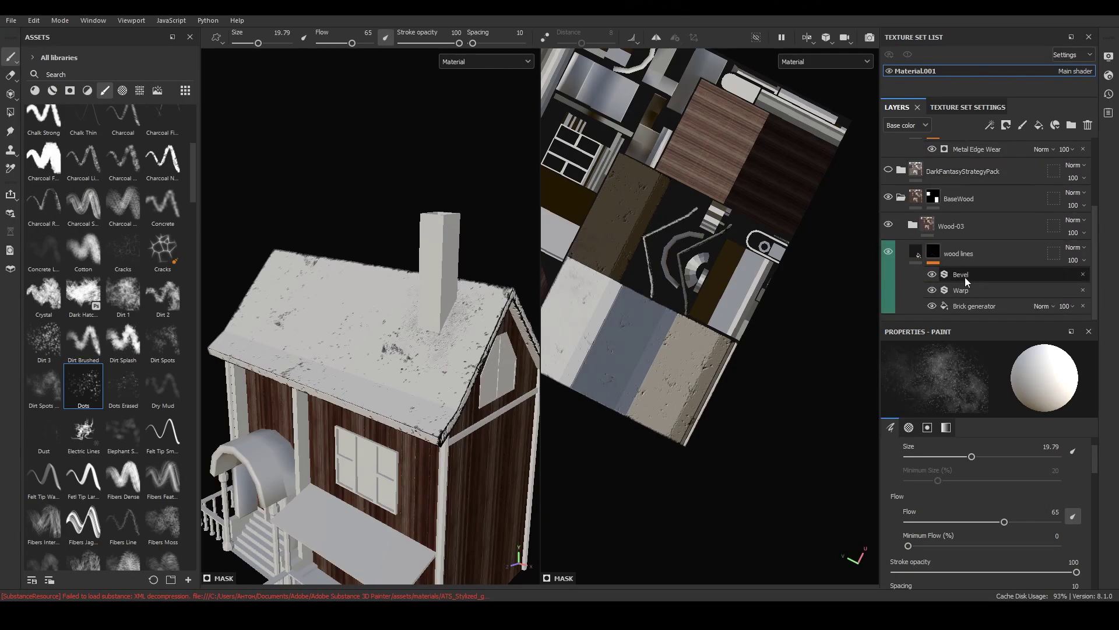
click(35, 90)
scroll(122, 317, down, 3)
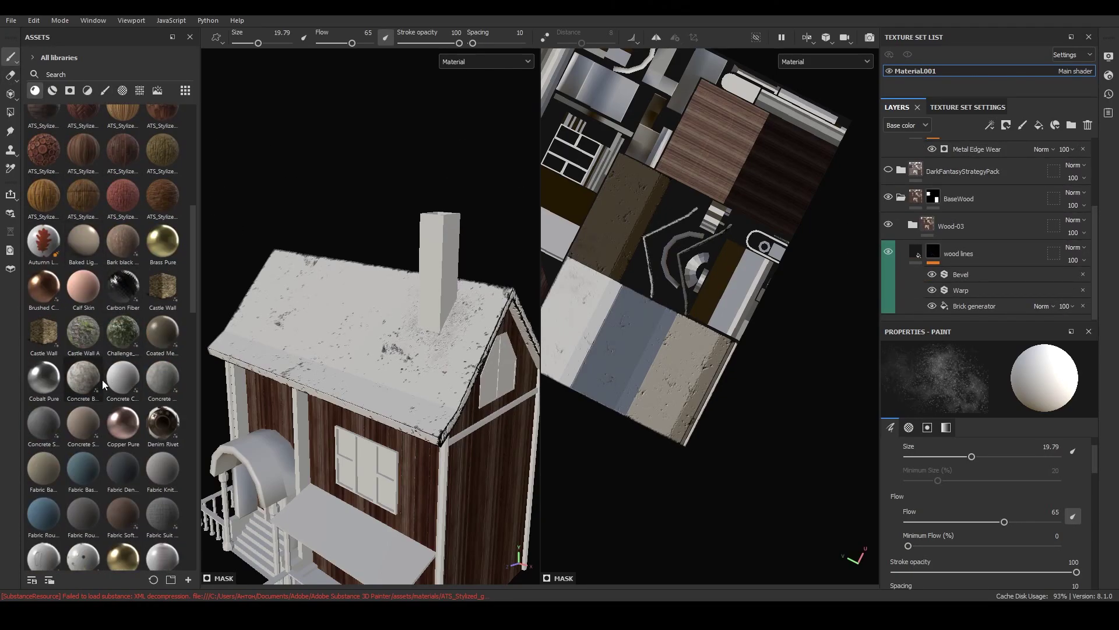
mouse_move(163, 379)
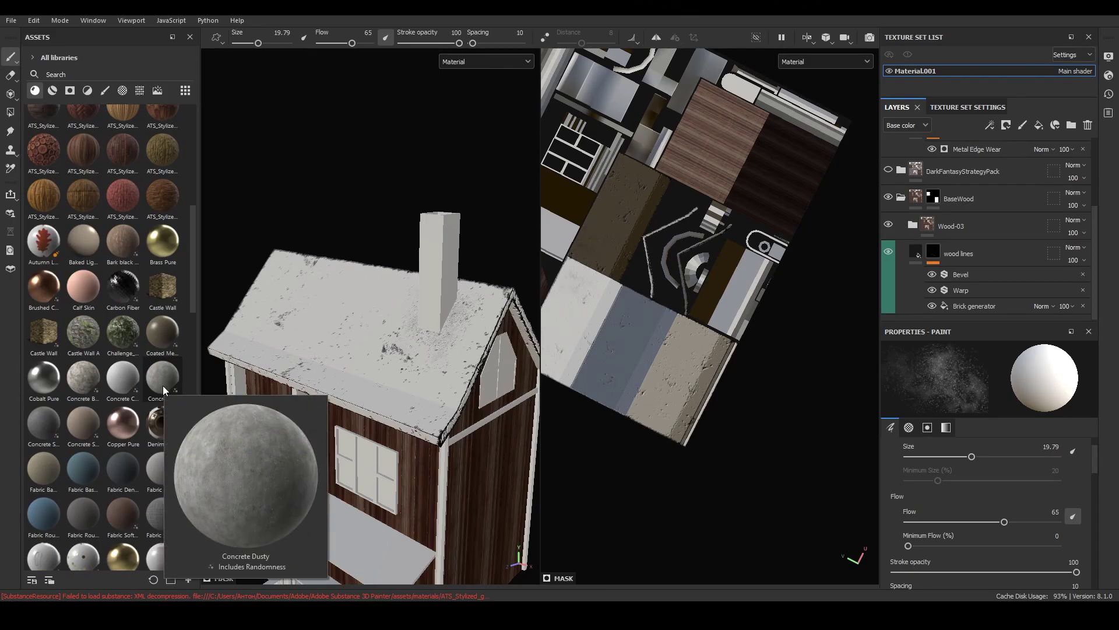
drag(163, 386, 1004, 210)
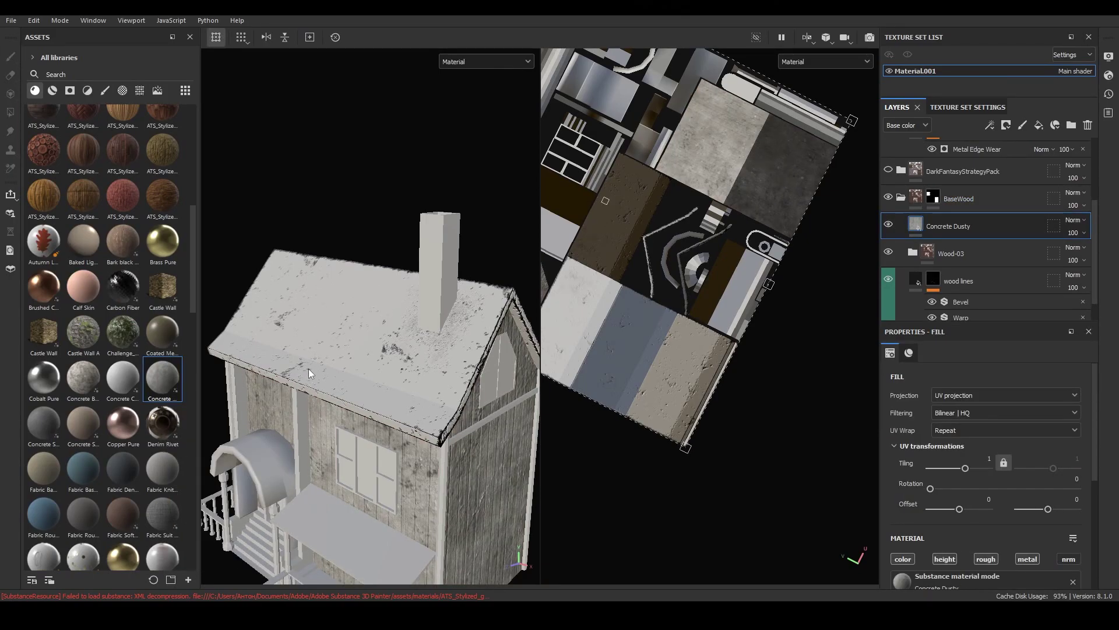
alt+drag(309, 373, 889, 213)
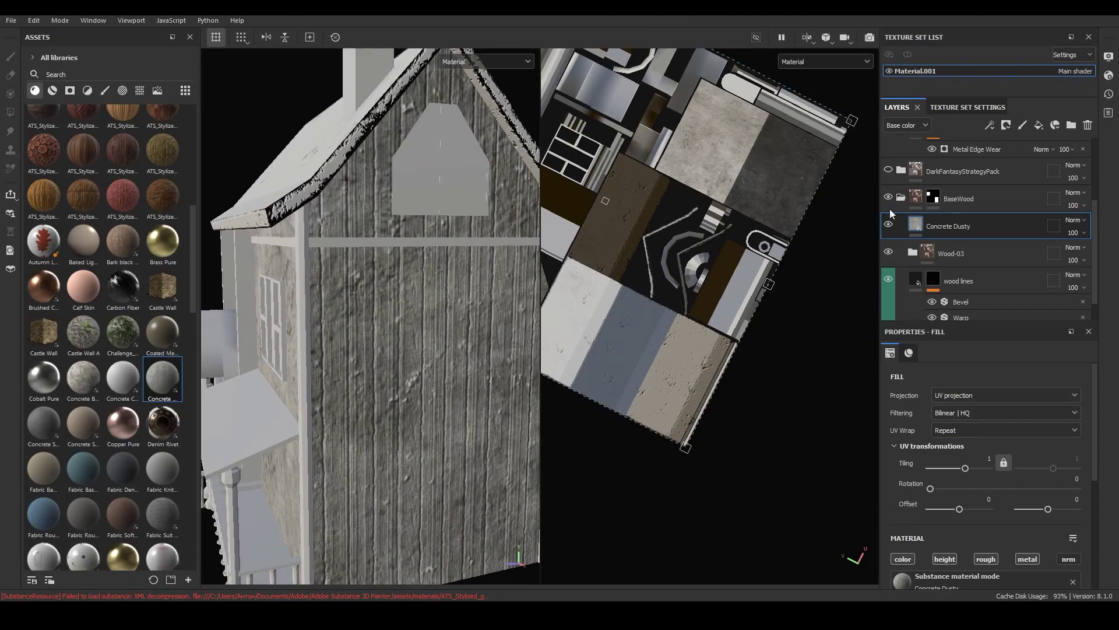
Give Concrete Dusty a black mask driven by a Dirt generator
right_click(917, 220)
click(938, 241)
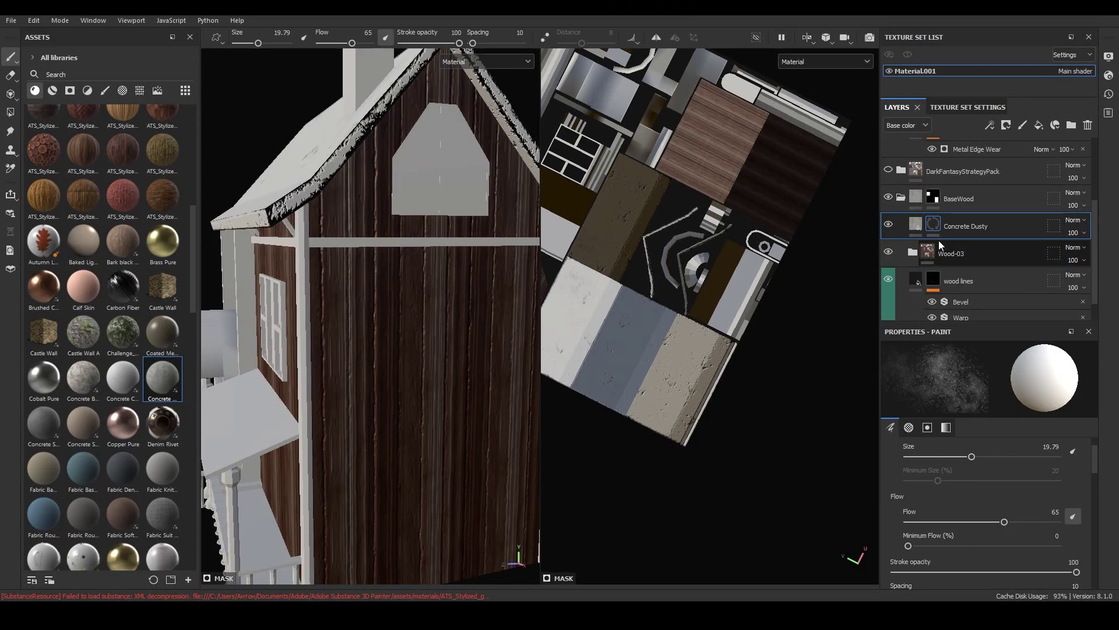
right_click(932, 223)
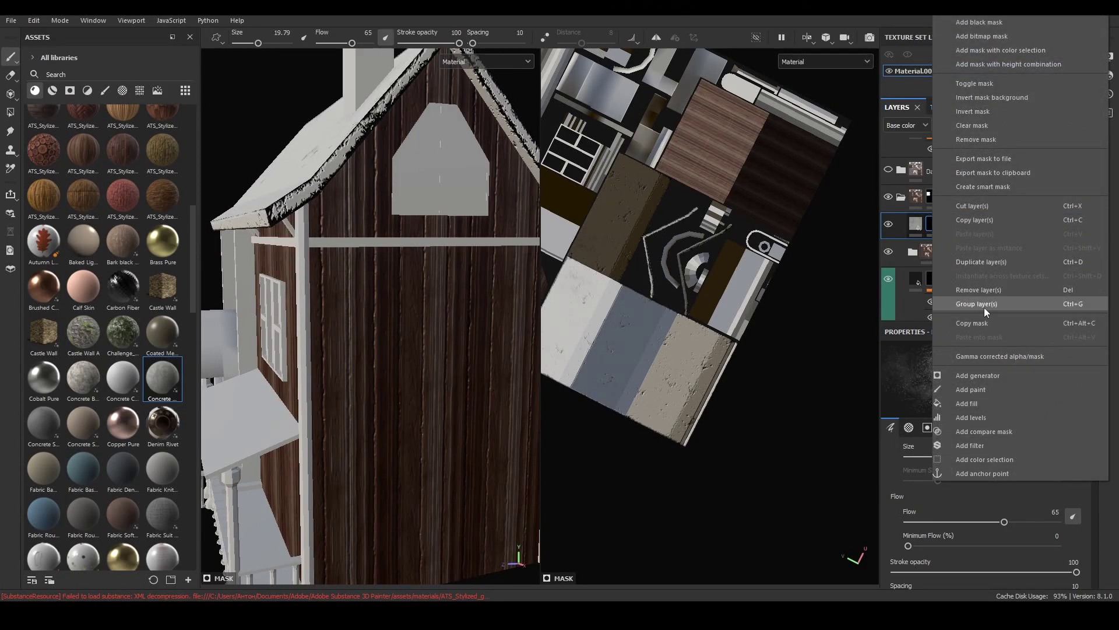
click(997, 377)
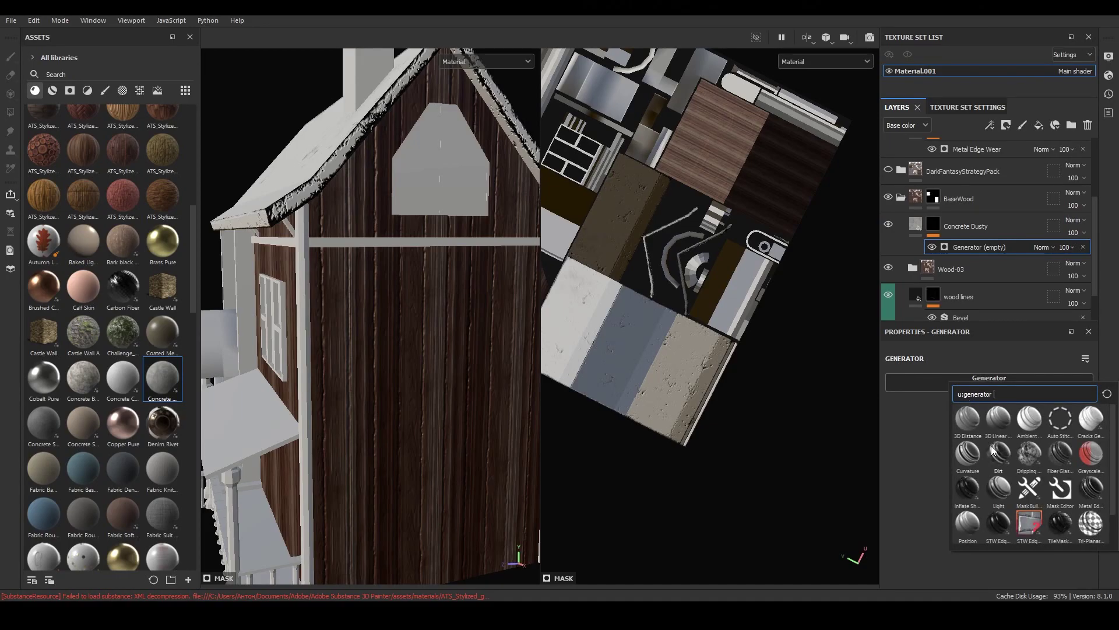
click(993, 450)
scroll(444, 380, down, 5)
Raise the Dirt generator's Dirt Level to 0.79
scroll(444, 380, up, 3)
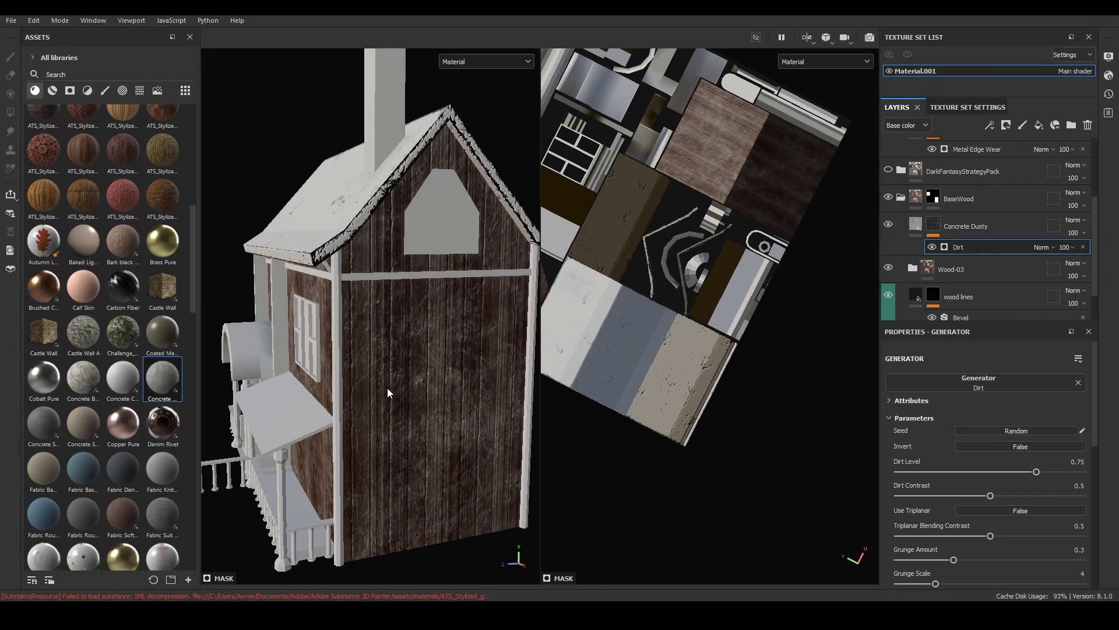
alt+drag(387, 393, 619, 383)
mouse_move(1036, 471)
mouse_down()
mouse_move(1022, 472)
mouse_move(1029, 496)
mouse_move(1040, 471)
mouse_move(1019, 495)
mouse_move(1044, 496)
mouse_move(1044, 471)
mouse_up()
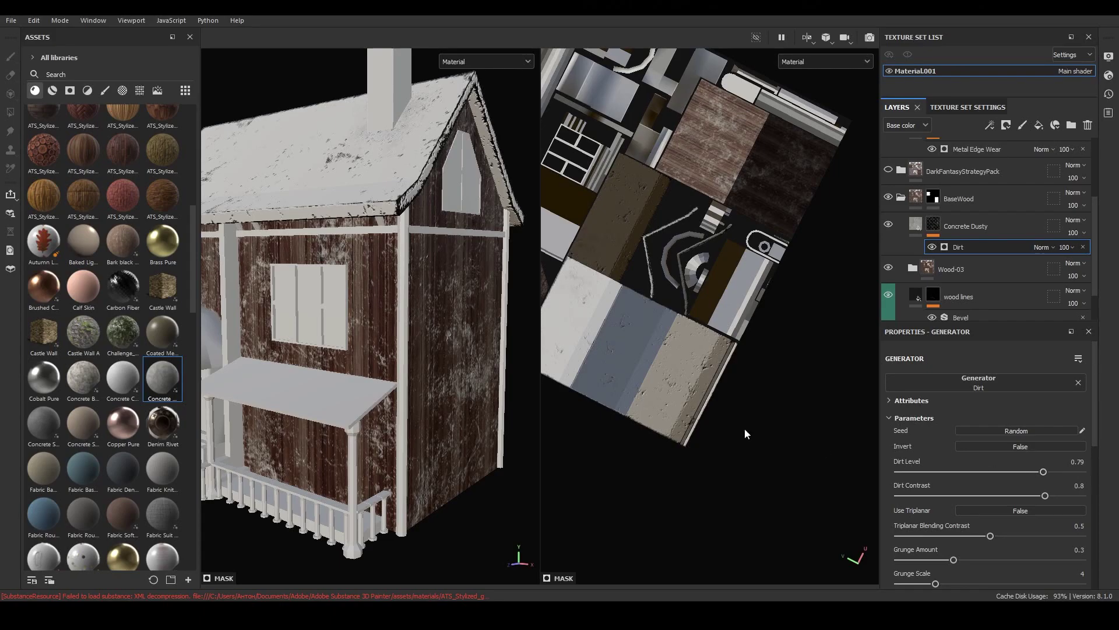
scroll(421, 379, down, 5)
mouse_move(421, 379)
alt+mouse_down()
mouse_move(454, 327)
mouse_move(802, 458)
alt+mouse_up()
scroll(471, 305, up, 5)
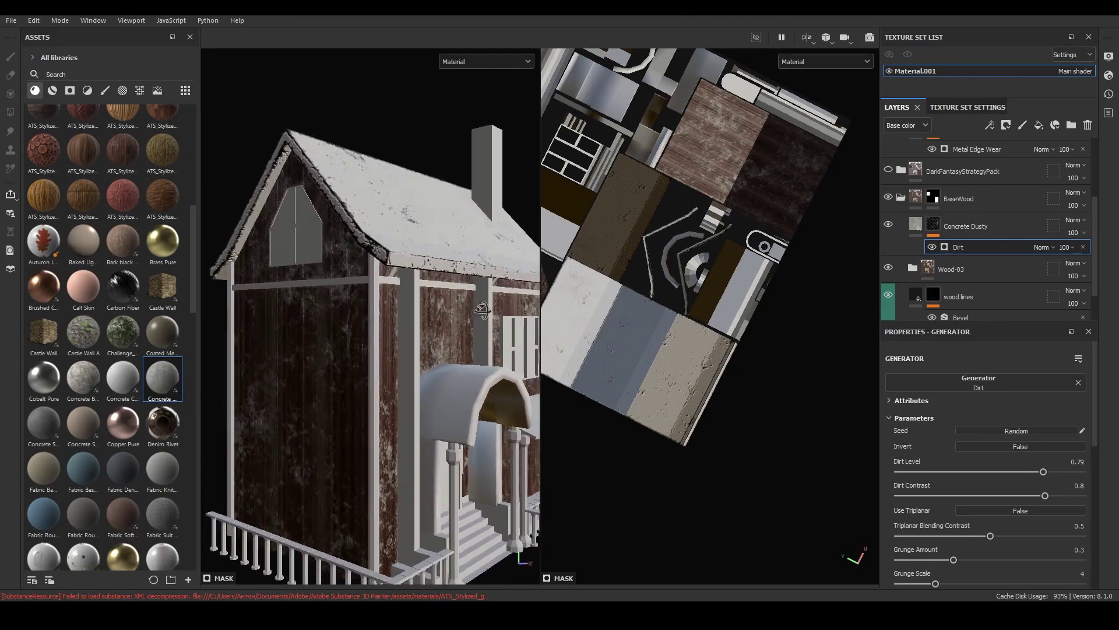
scroll(905, 505, down, 2)
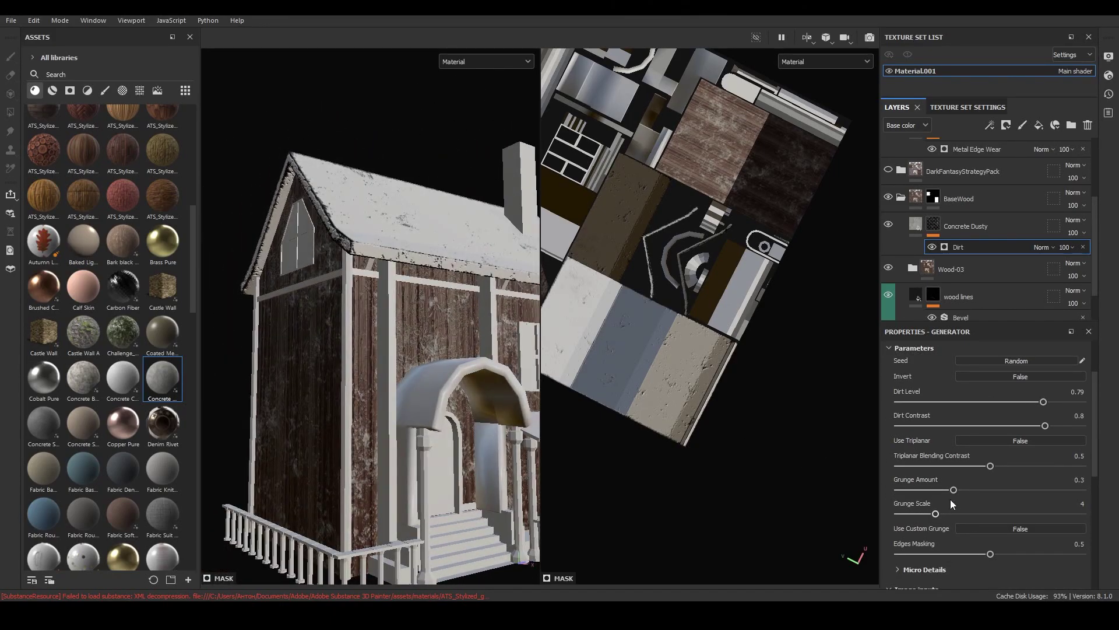
Set Dirt Contrast to 0.8, try Grunge Scale 16, then undo back to Grunge Amount 0.28
mouse_move(954, 489)
mouse_down()
mouse_move(933, 490)
mouse_move(949, 493)
mouse_up()
scroll(369, 411, up, 2)
scroll(364, 411, up, 2)
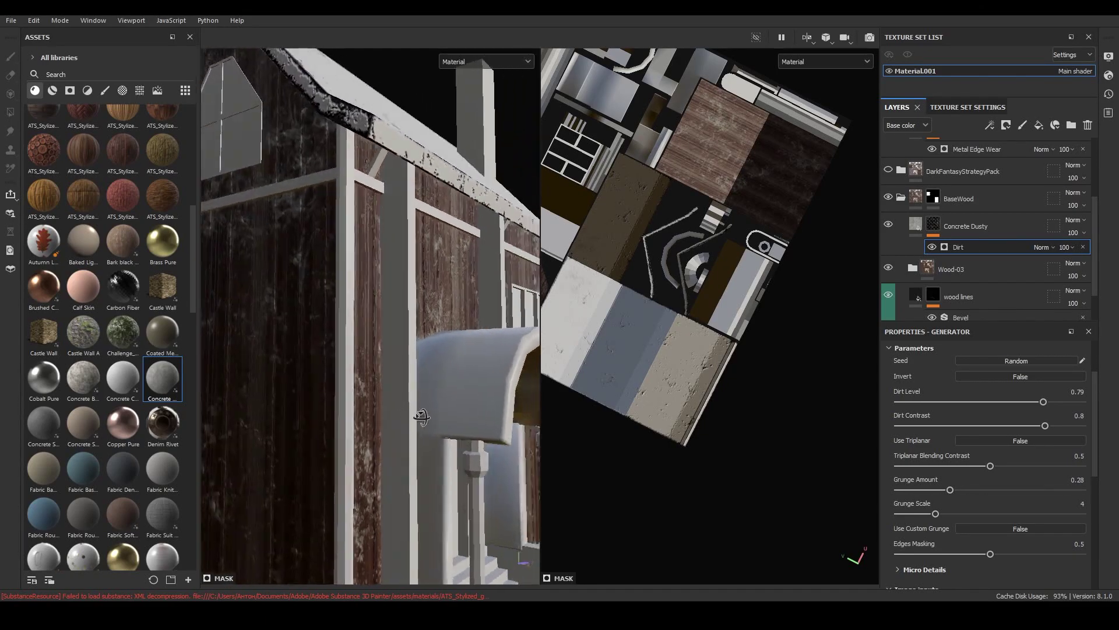
scroll(358, 411, up, 2)
scroll(351, 412, up, 2)
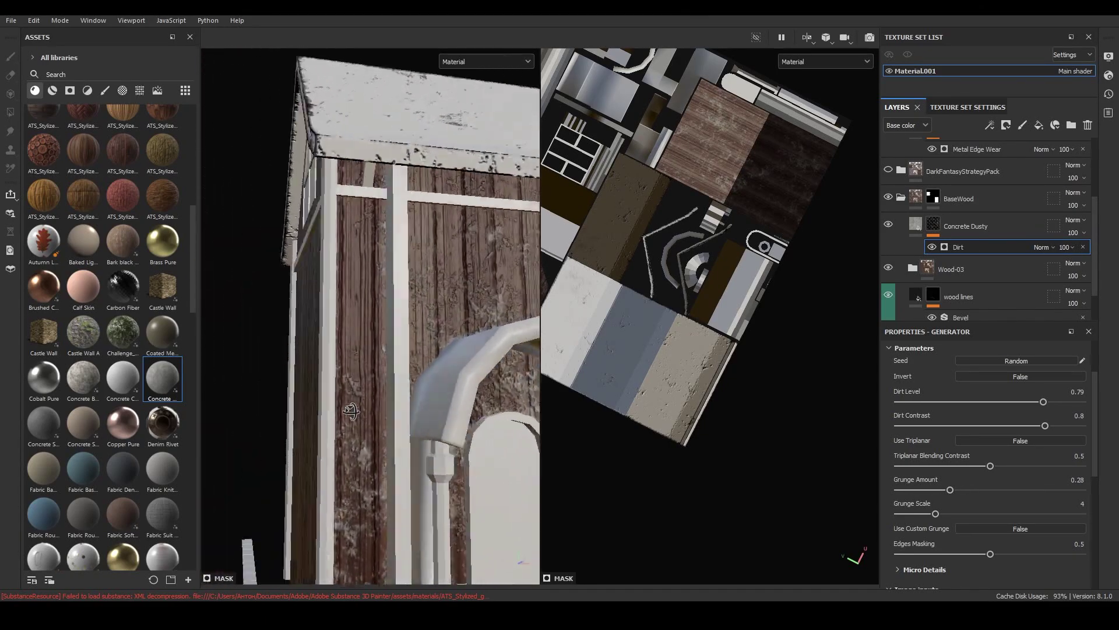
scroll(438, 344, down, 3)
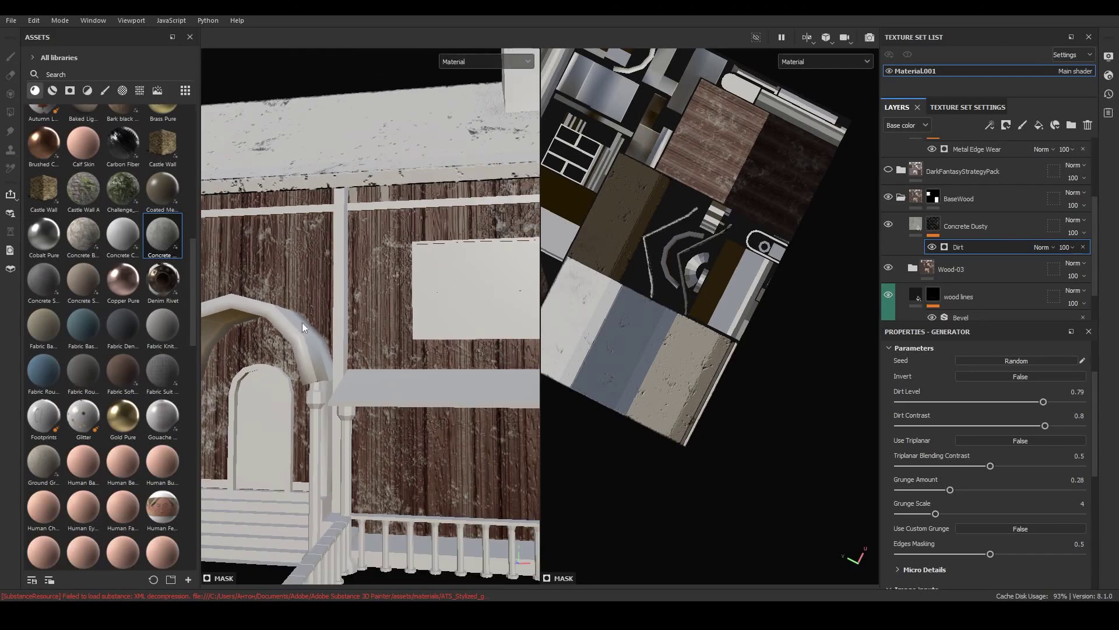
scroll(437, 362, down, 3)
scroll(370, 392, up, 2)
scroll(370, 392, up, 2)
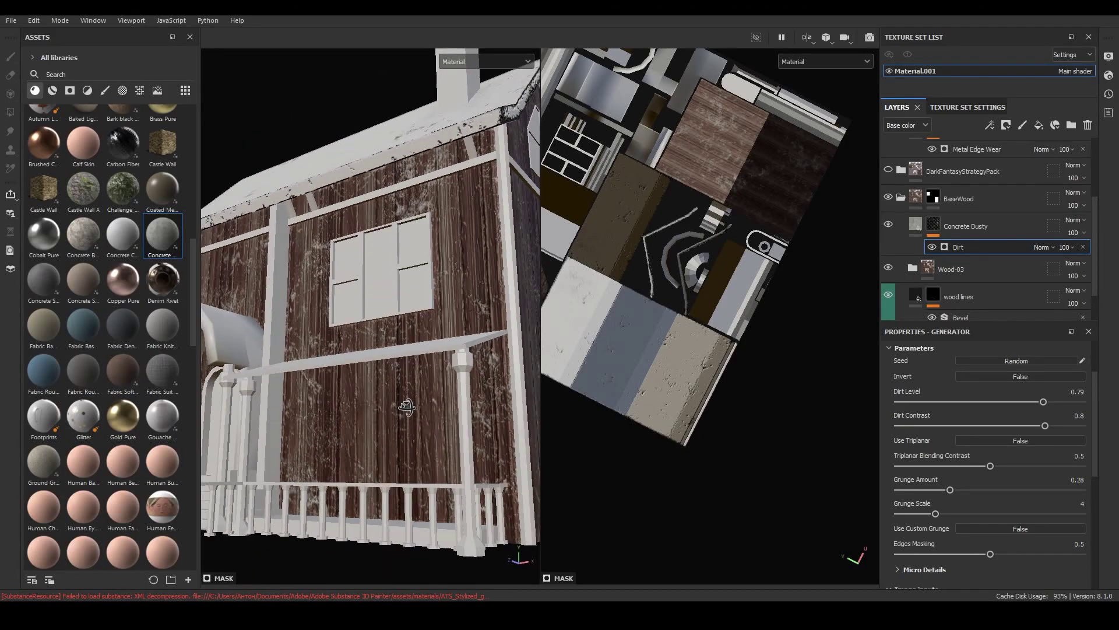
mouse_move(935, 514)
mouse_down()
mouse_move(1100, 509)
mouse_move(935, 520)
mouse_up()
mouse_move(380, 320)
alt+mouse_down()
mouse_move(467, 278)
mouse_move(341, 307)
alt+mouse_up()
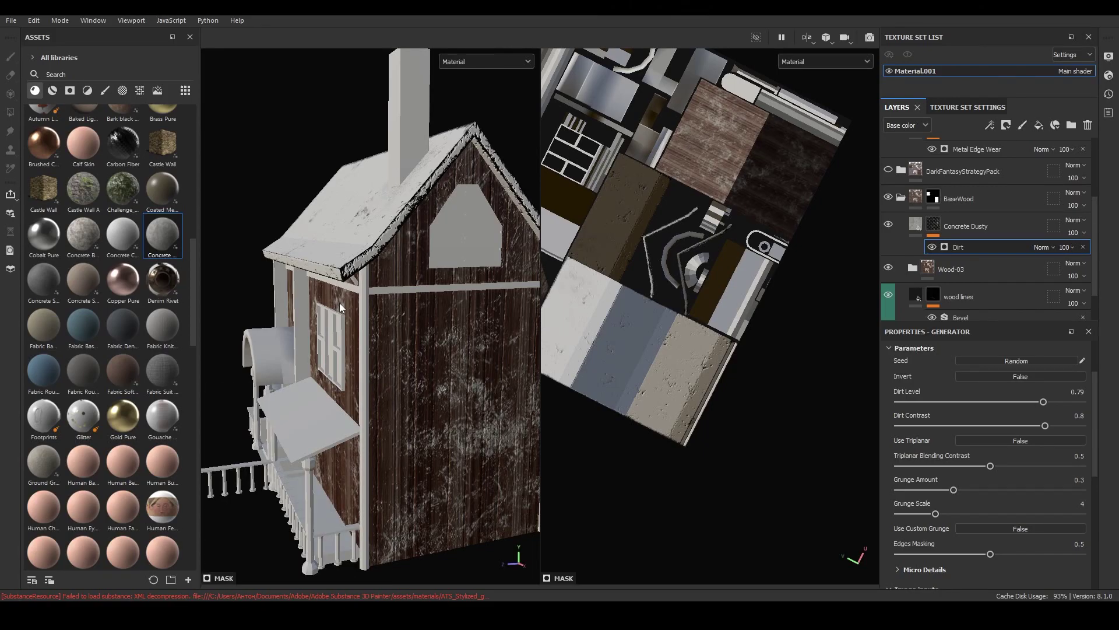
key(ctrl+z)
Orbit to inspect the wall grime, then show Material.001's texture set settings
scroll(341, 306, down, 2)
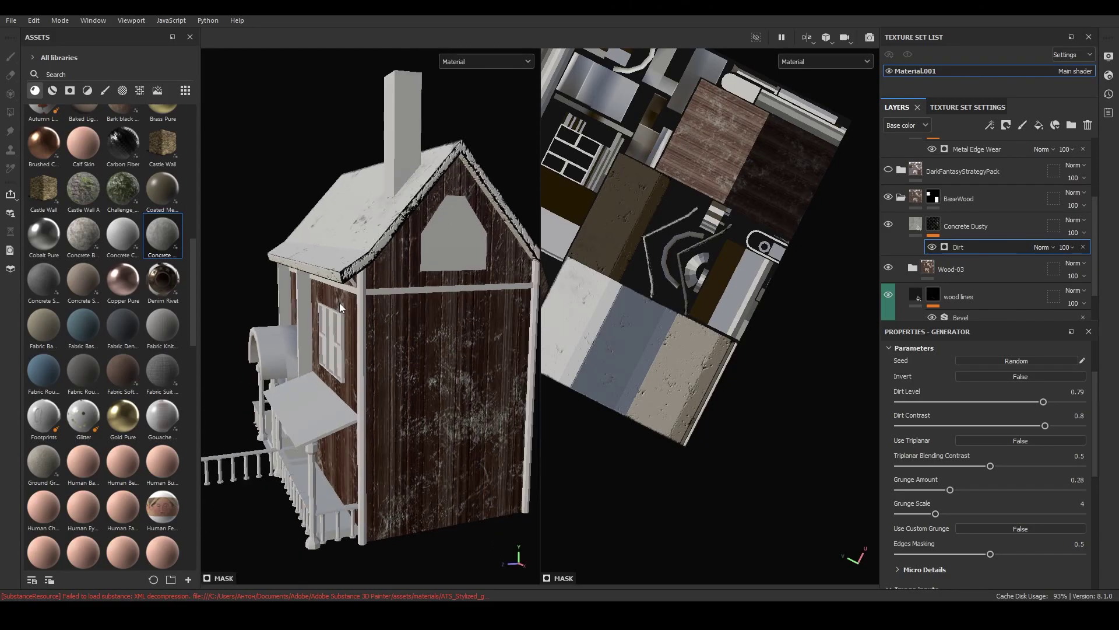
scroll(340, 304, down, 2)
mouse_move(303, 298)
alt+mouse_down()
mouse_move(344, 295)
mouse_move(352, 322)
alt+mouse_up()
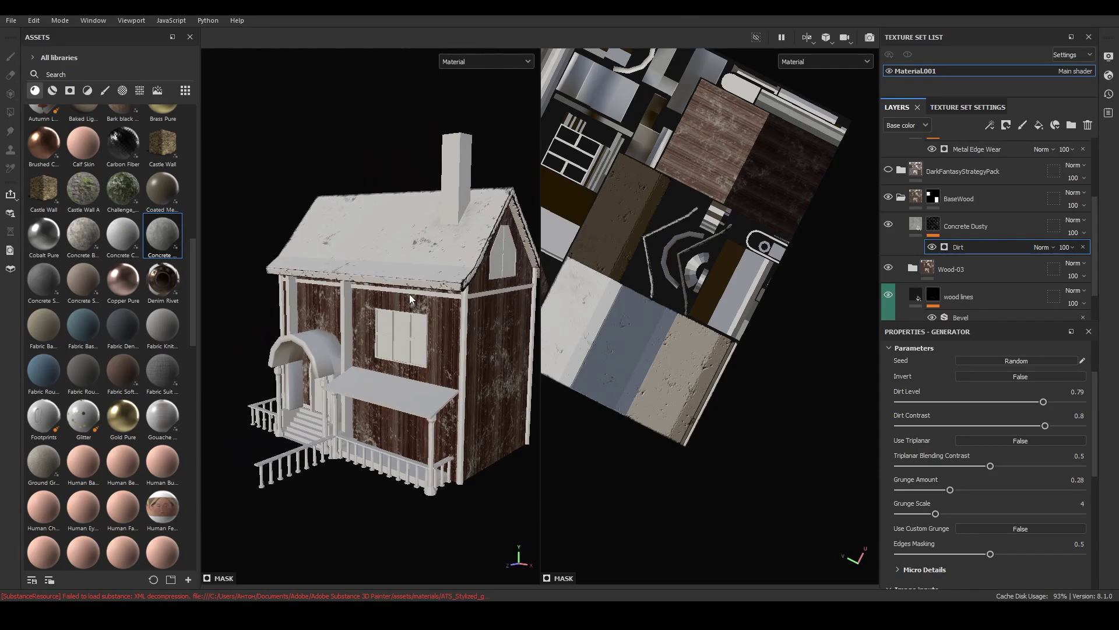
alt+drag(410, 295, 454, 335)
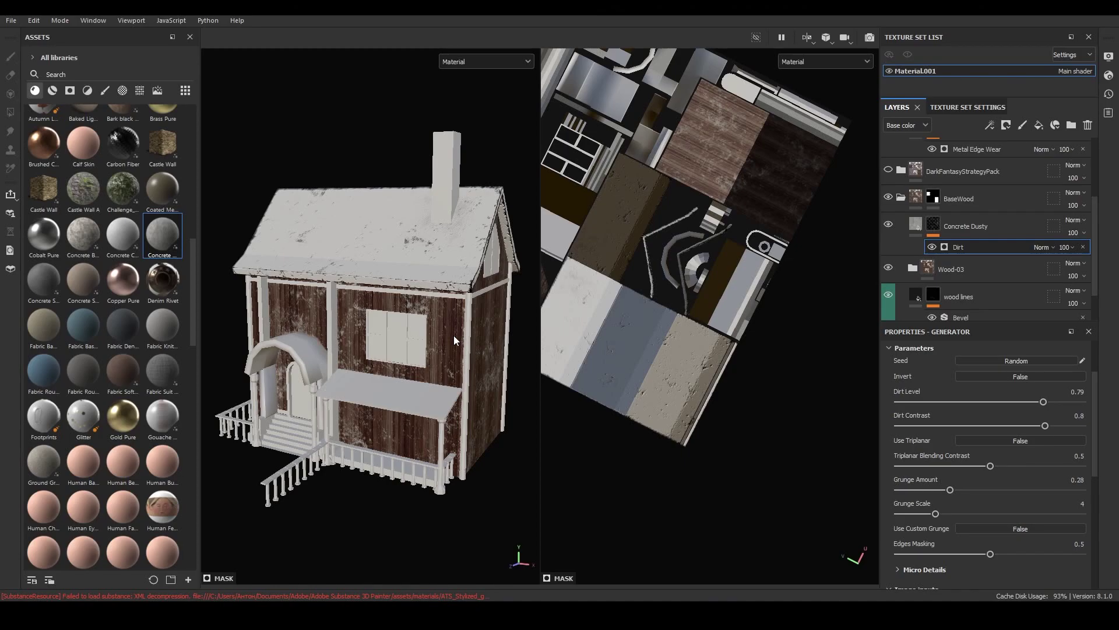
click(952, 107)
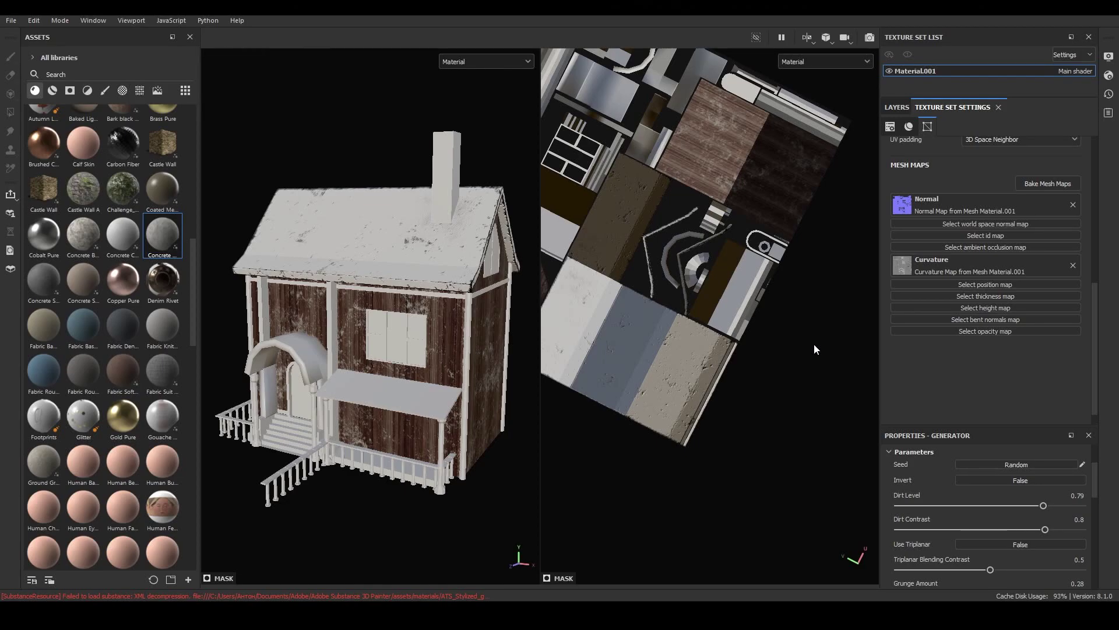
Lower the Material.001 texture set size from 2048 to 1024, then review the front wall and gable
scroll(984, 363, up, 5)
scroll(952, 233, up, 3)
click(954, 225)
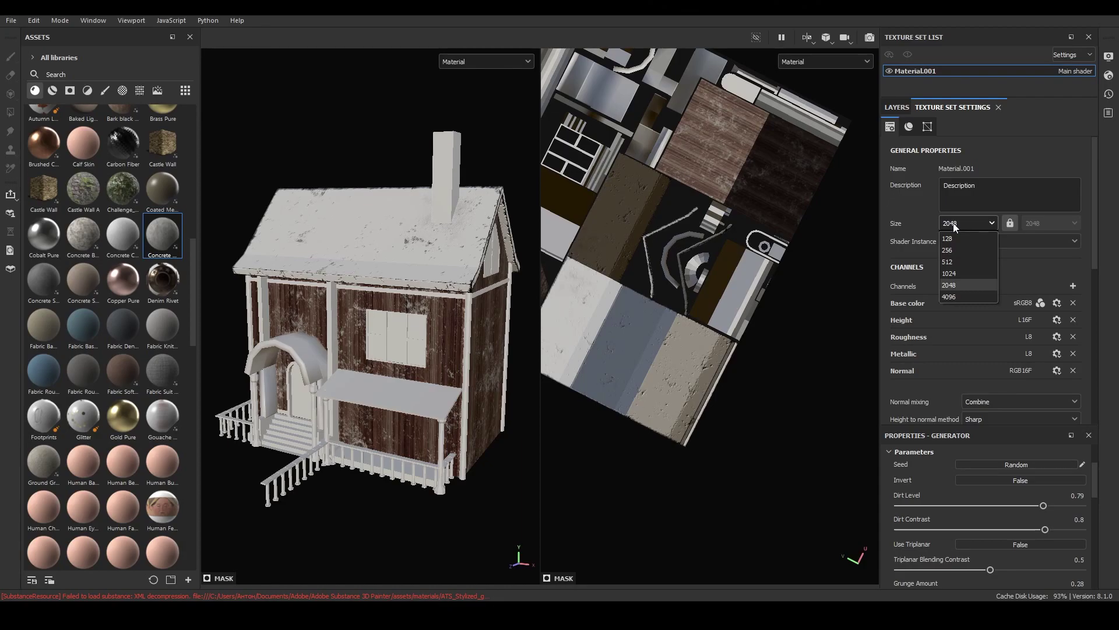
key(Escape)
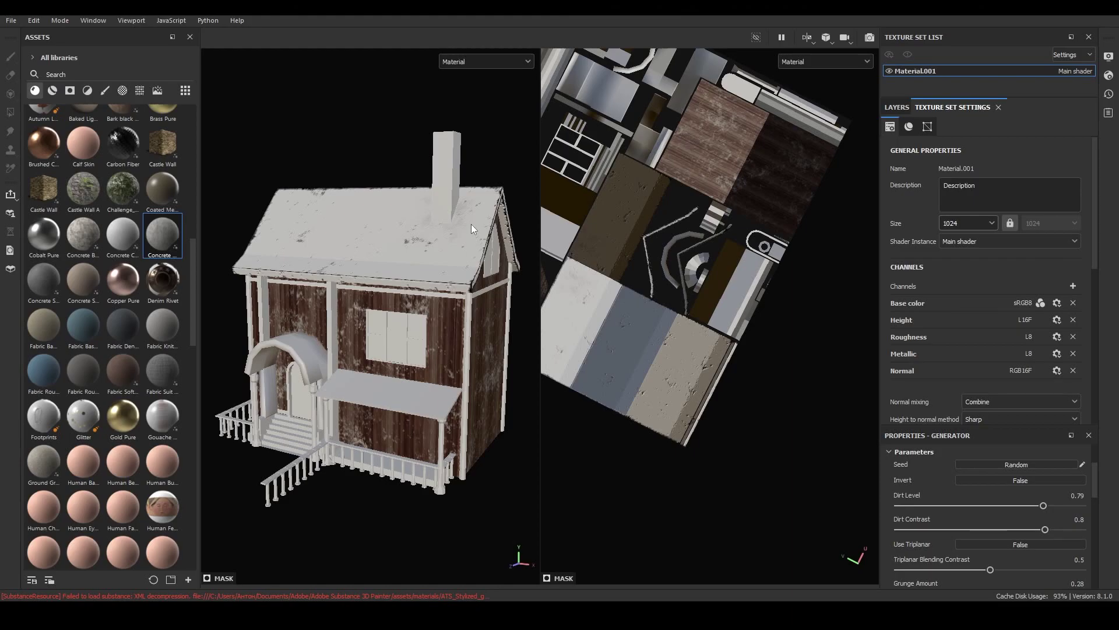
alt+drag(471, 224, 443, 245)
scroll(433, 363, up, 5)
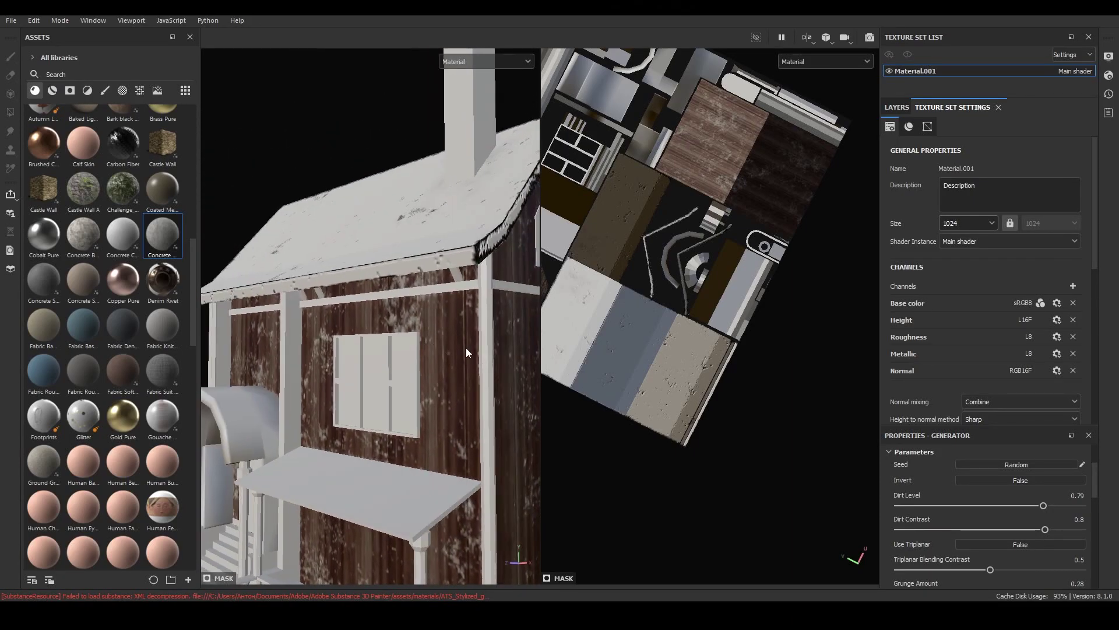
alt+drag(436, 350, 389, 268)
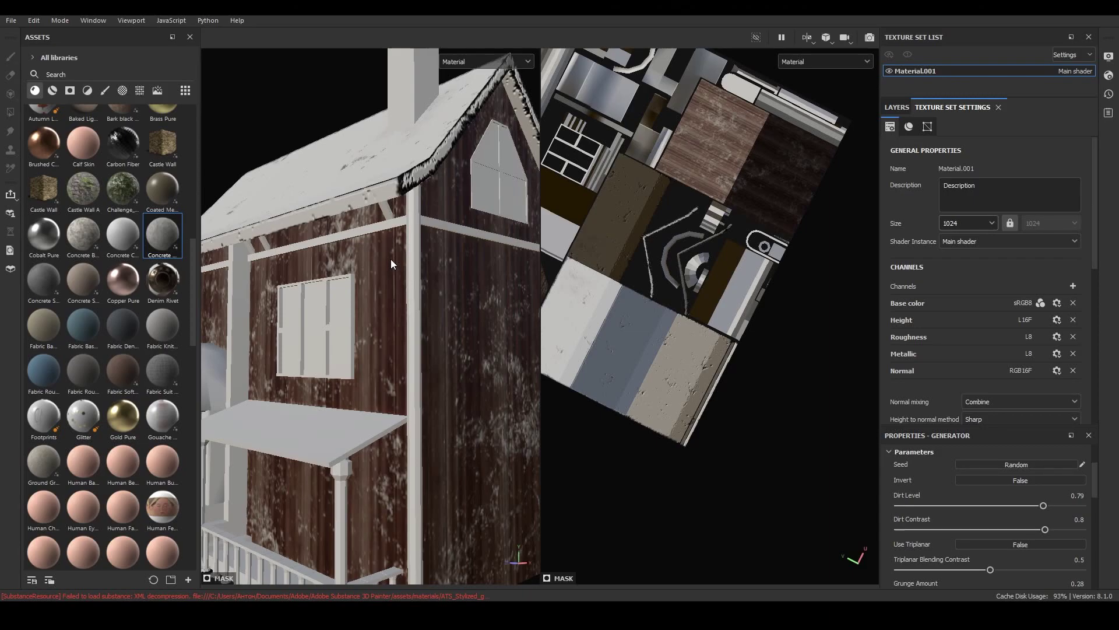
Frame the house and change the Material.001 texture set size from 1024 to 2048
key(f)
click(976, 218)
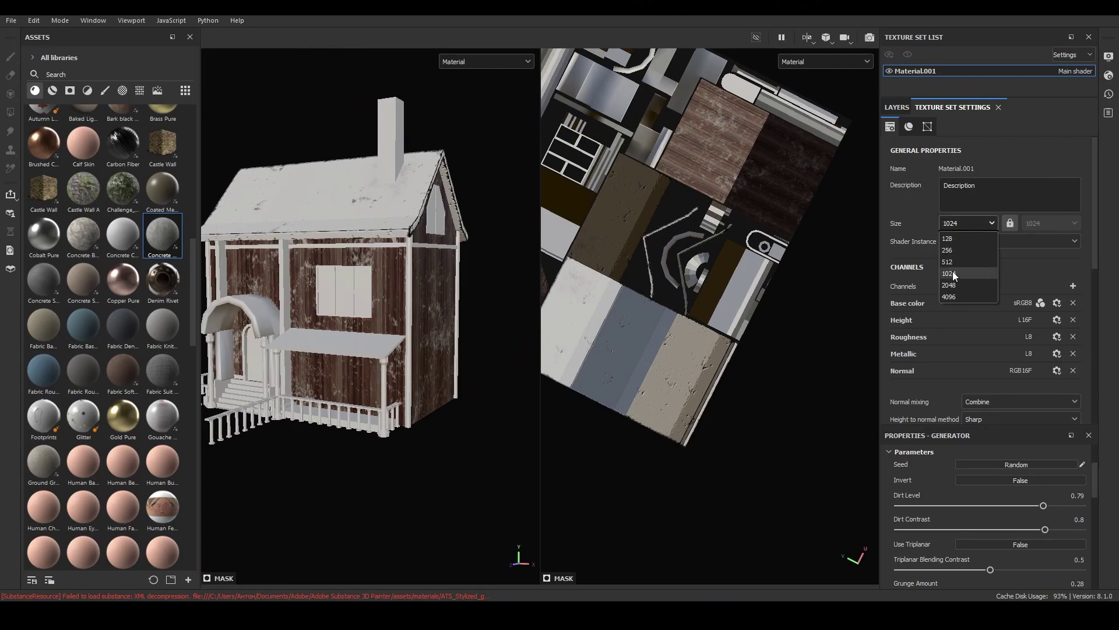
click(949, 279)
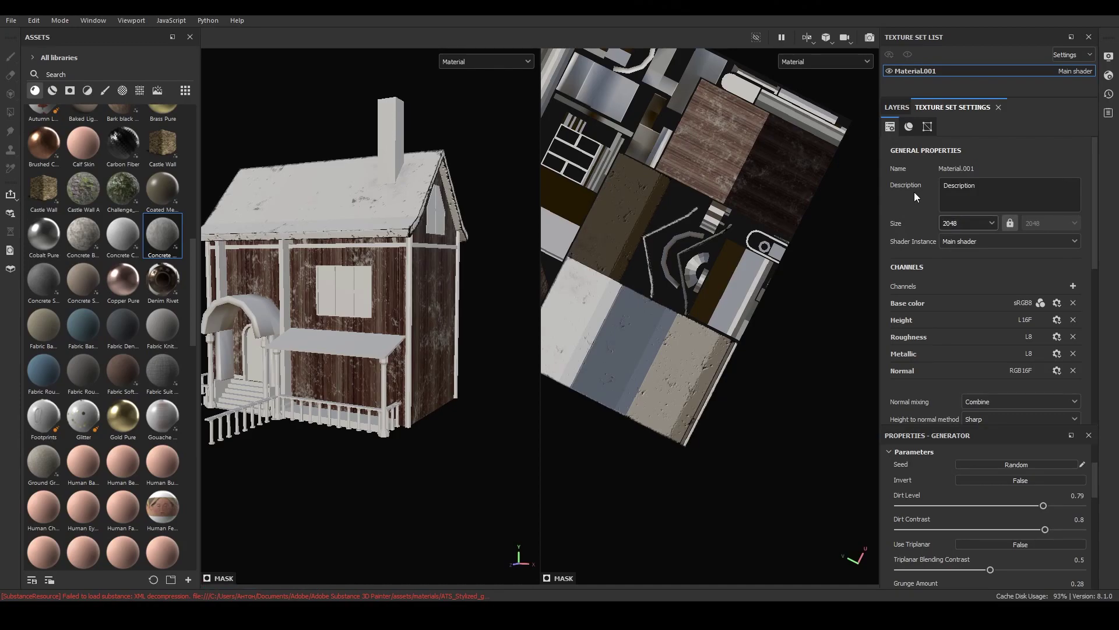
Open the Channels add list and dismiss it without adding a channel
scroll(914, 191, down, 2)
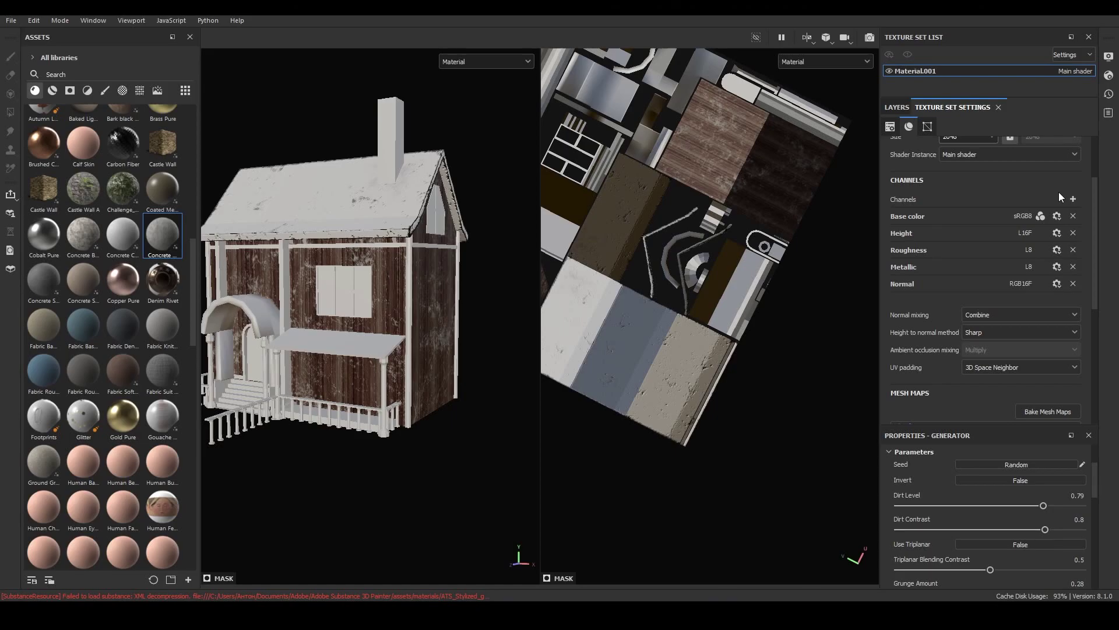
click(1073, 198)
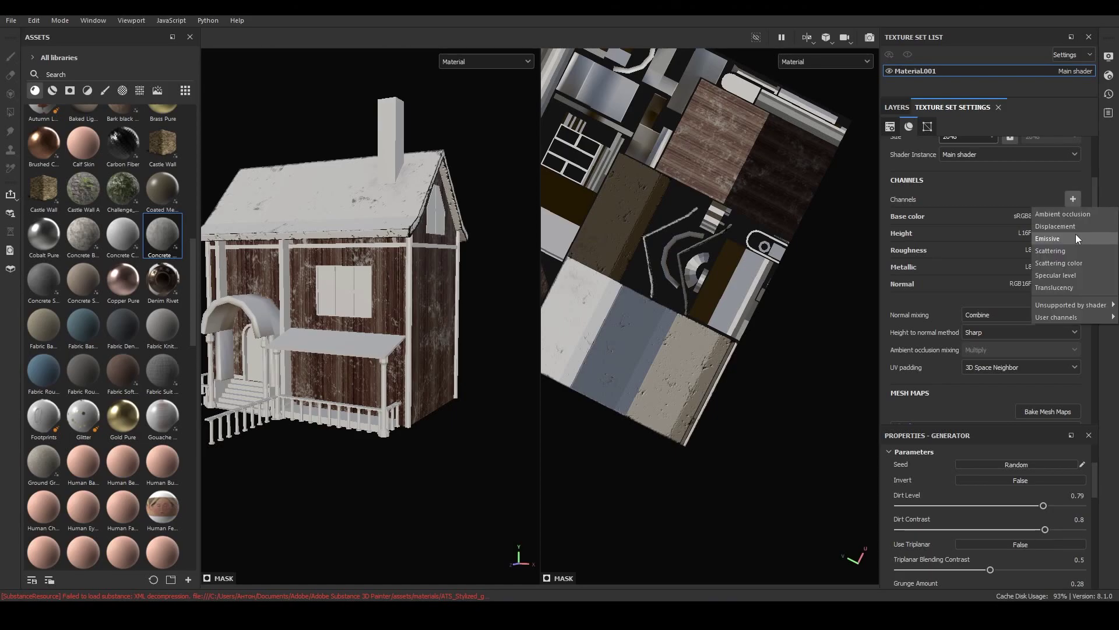
click(1033, 172)
scroll(1026, 187, up, 2)
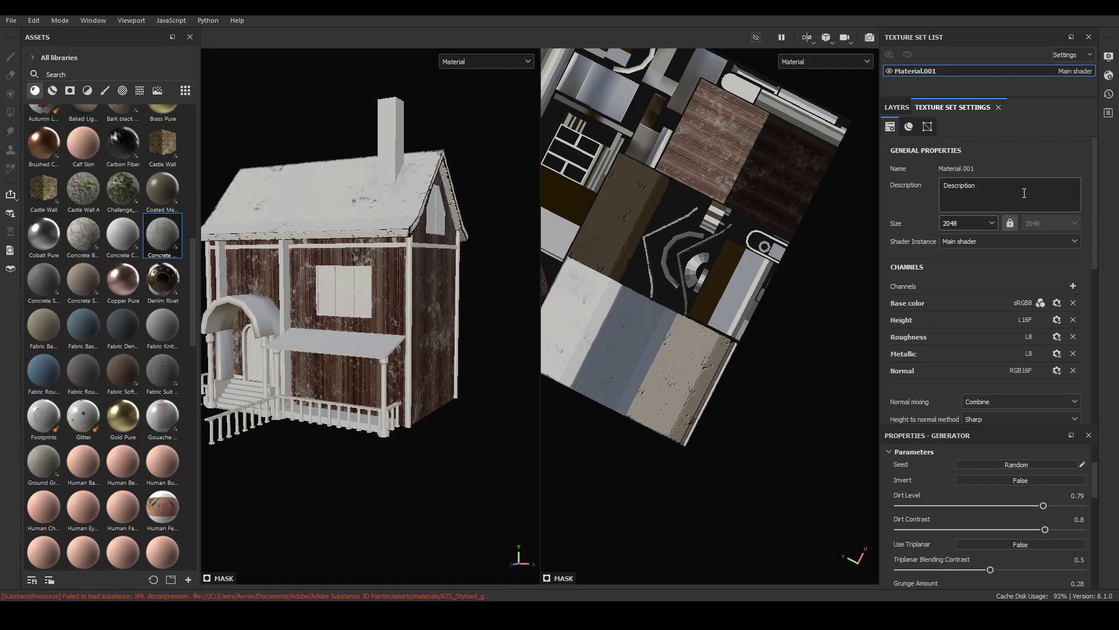
click(911, 126)
In Display Settings, set environment opacity to 0, exposure to -0.5, and adjust rotation and blur
key(ctrl+shift+d)
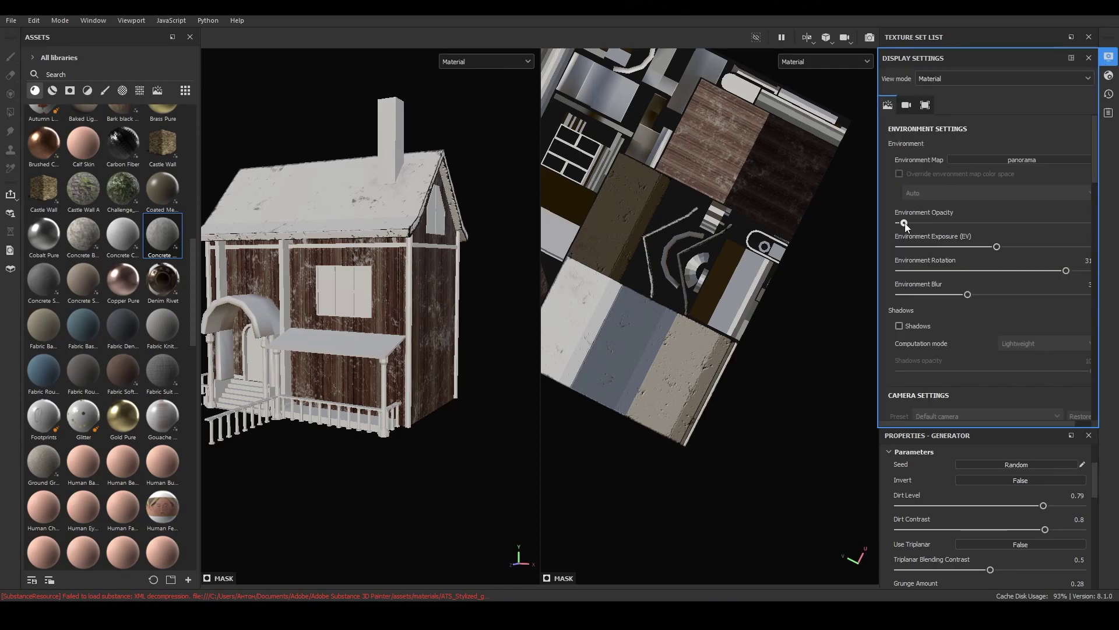
drag(904, 223, 900, 224)
drag(995, 246, 993, 263)
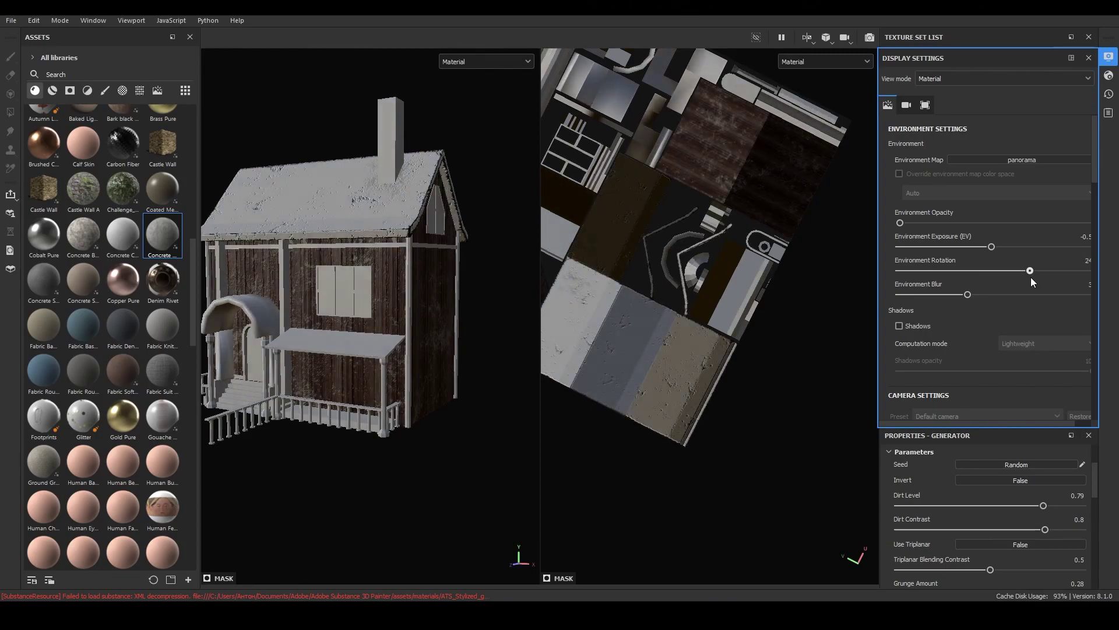
drag(1066, 271, 1055, 270)
mouse_move(970, 291)
mouse_down()
mouse_move(1057, 294)
mouse_move(950, 294)
mouse_up()
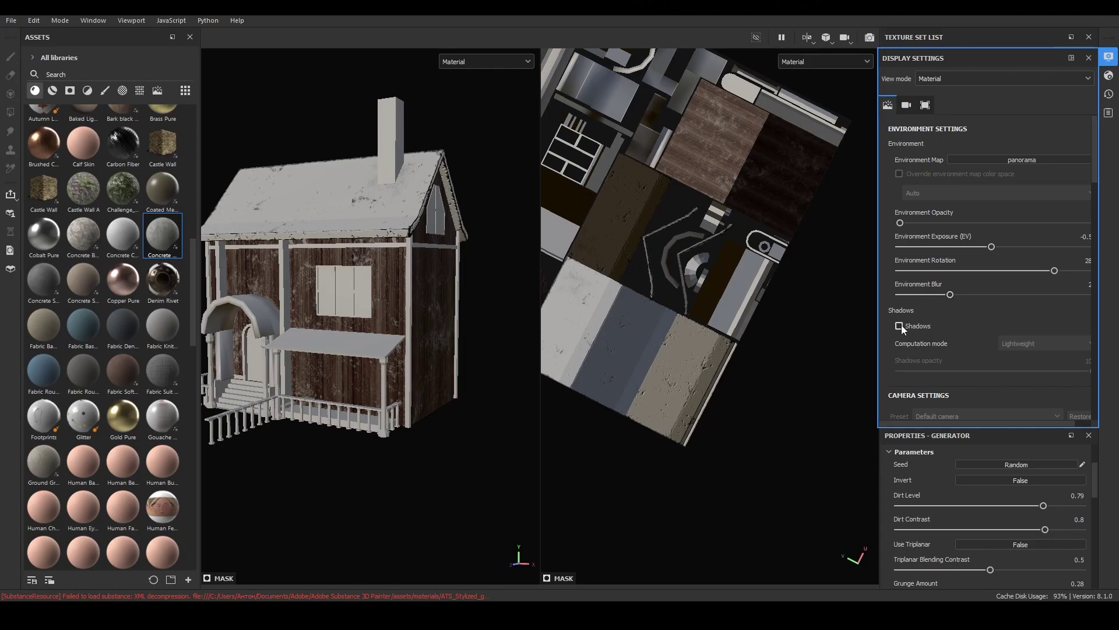
Toggle shadows on and back off, leaving them disabled, then close display settings
click(899, 326)
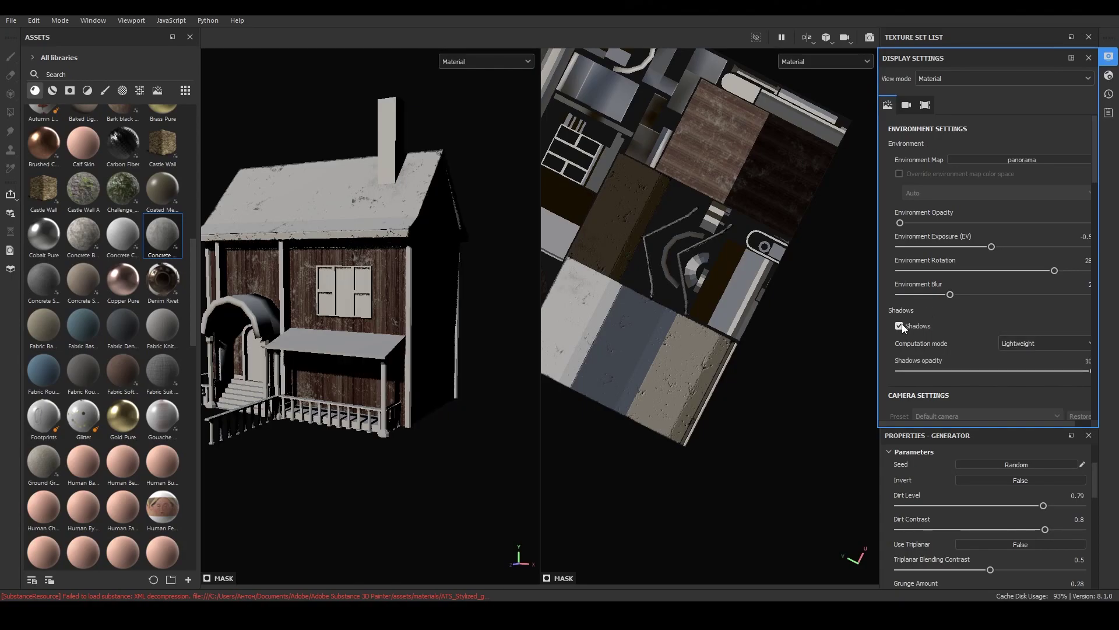
click(899, 326)
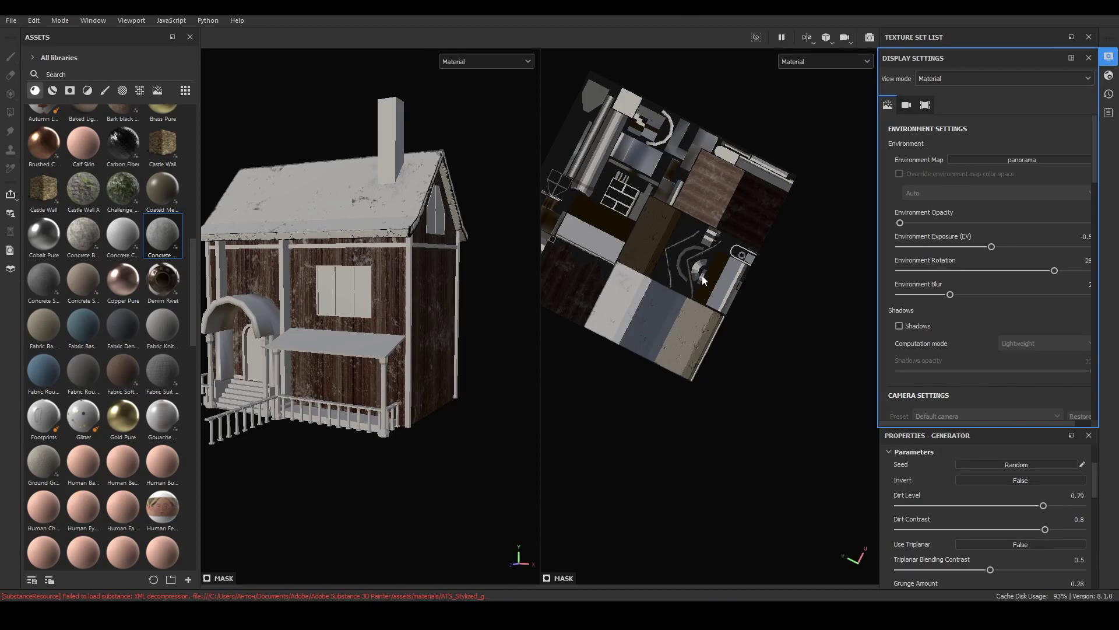
alt+right_drag(671, 216, 729, 216)
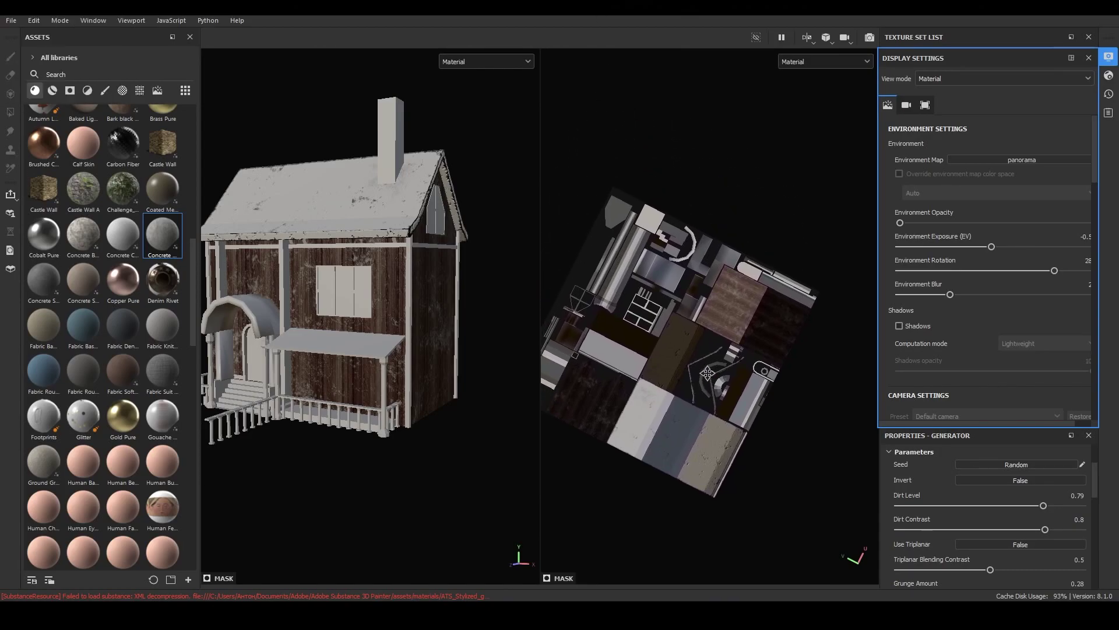
click(1110, 59)
Show the layer stack and enlarge the brush properties panel
click(896, 107)
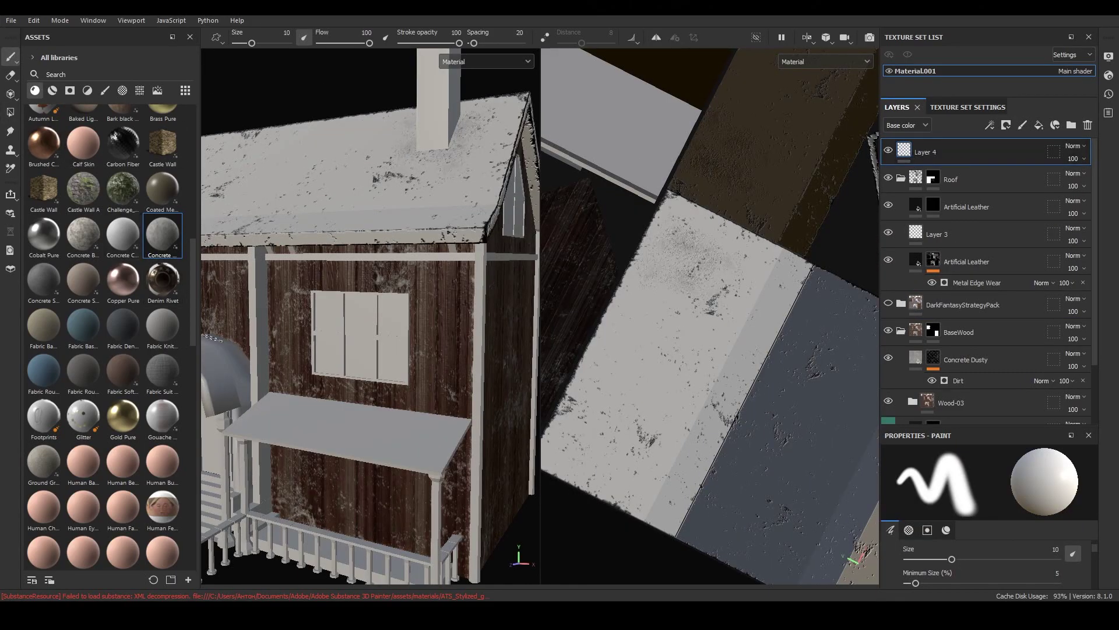
scroll(982, 550, down, 1)
scroll(982, 550, down, 1)
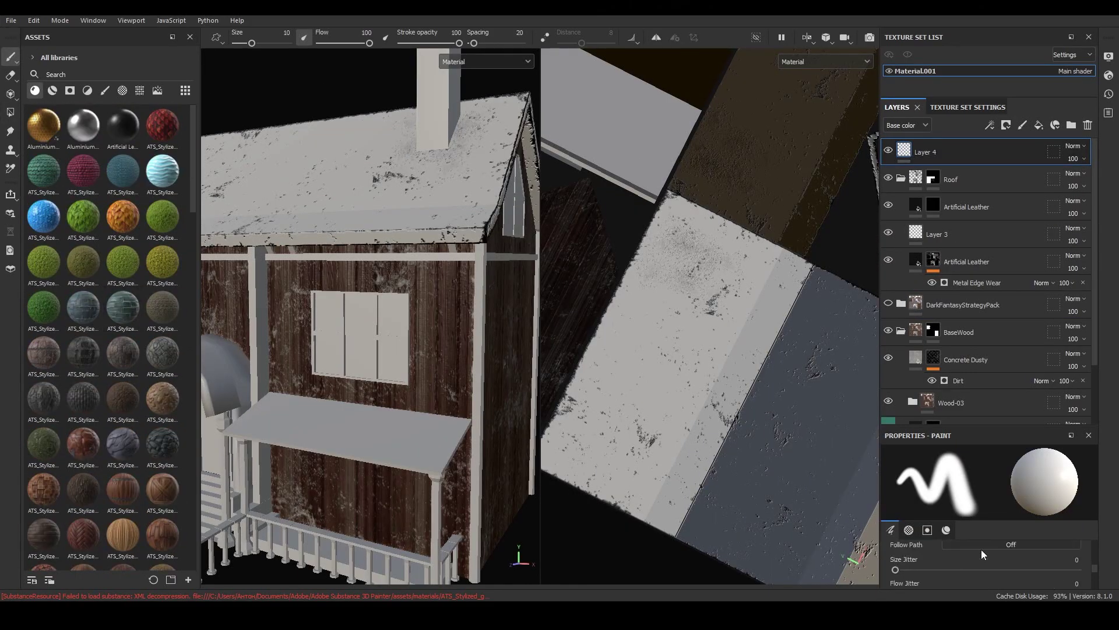
scroll(979, 551, down, 1)
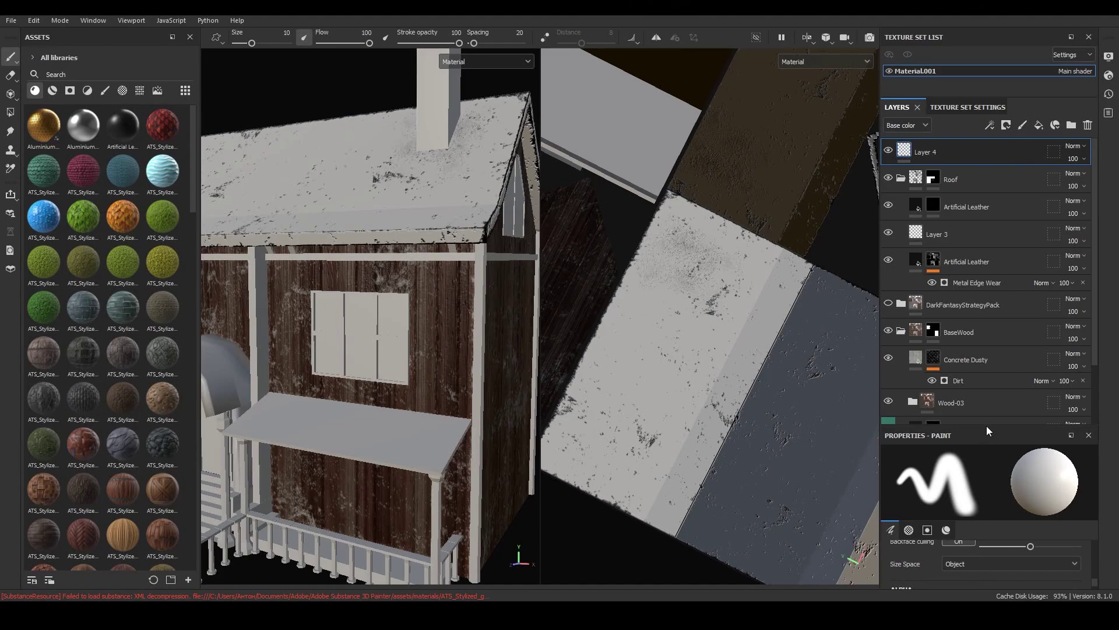
drag(987, 425, 979, 177)
scroll(972, 451, up, 1)
scroll(972, 453, up, 1)
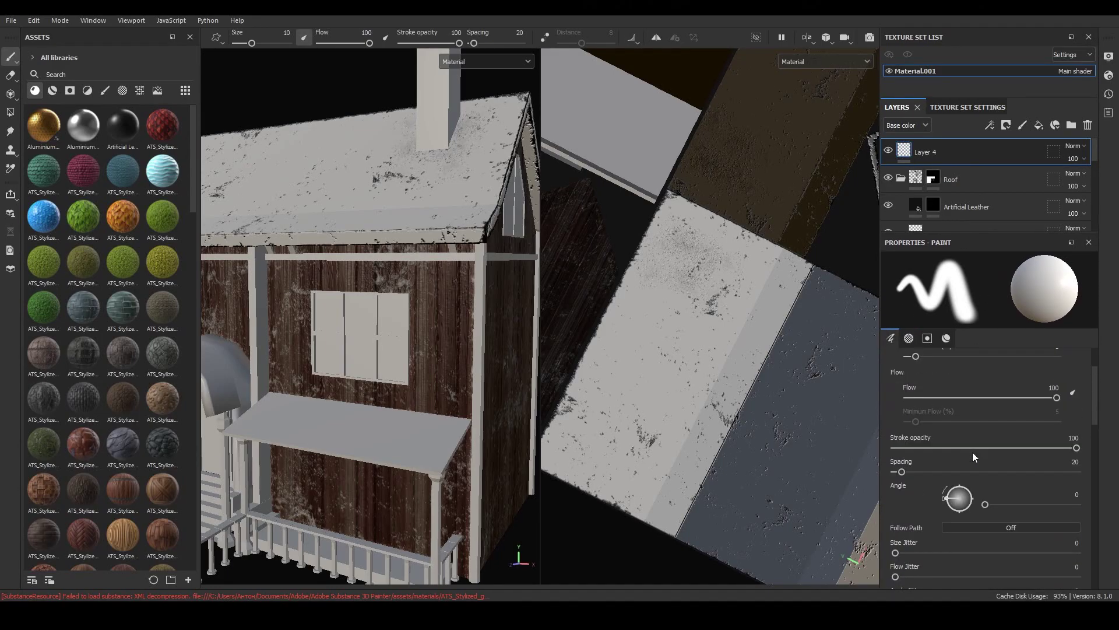
scroll(973, 452, up, 1)
scroll(977, 453, up, 1)
scroll(977, 453, down, 5)
Set the brush base color to red E22121 and paint a stroke across the snowy roof on Layer 4
click(977, 453)
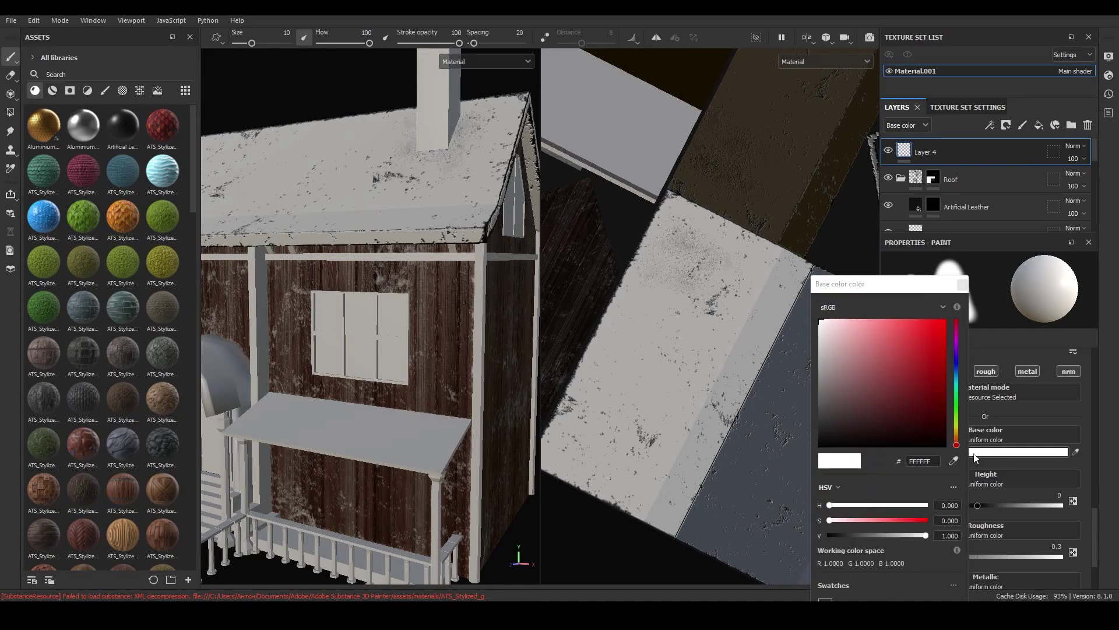
click(927, 333)
click(962, 284)
drag(665, 364, 596, 201)
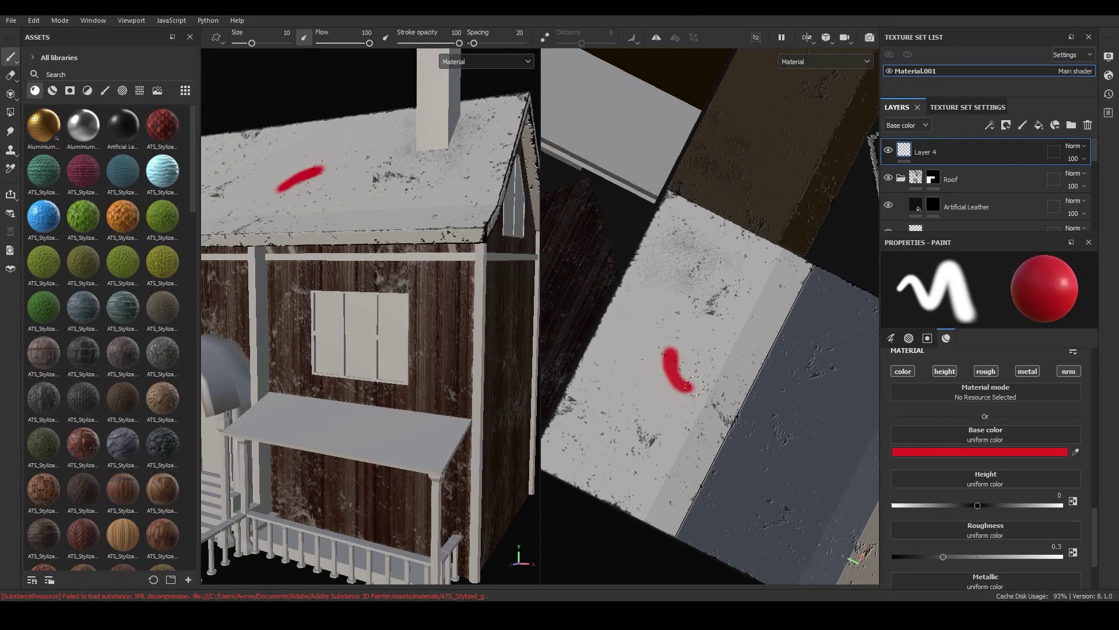
scroll(787, 350, down, 2)
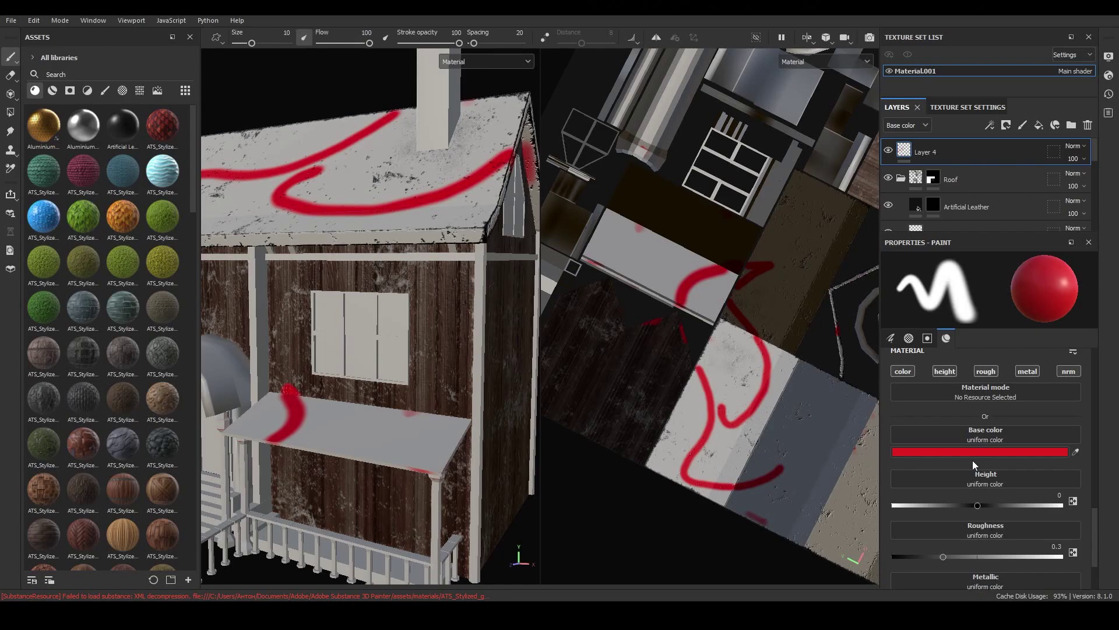
scroll(972, 460, down, 1)
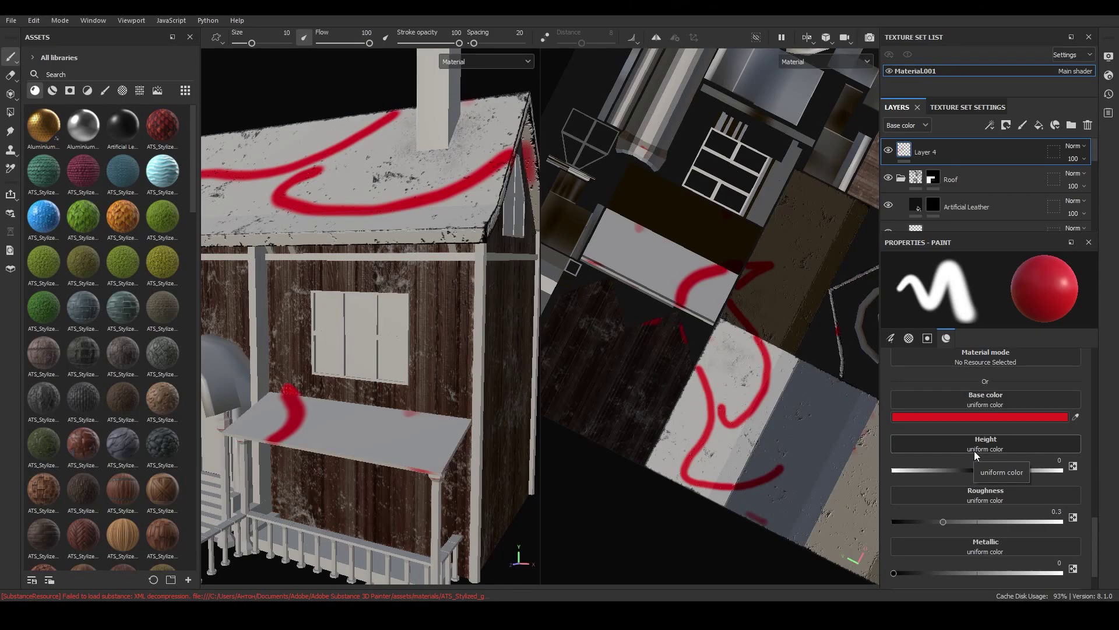
scroll(966, 449, down, 1)
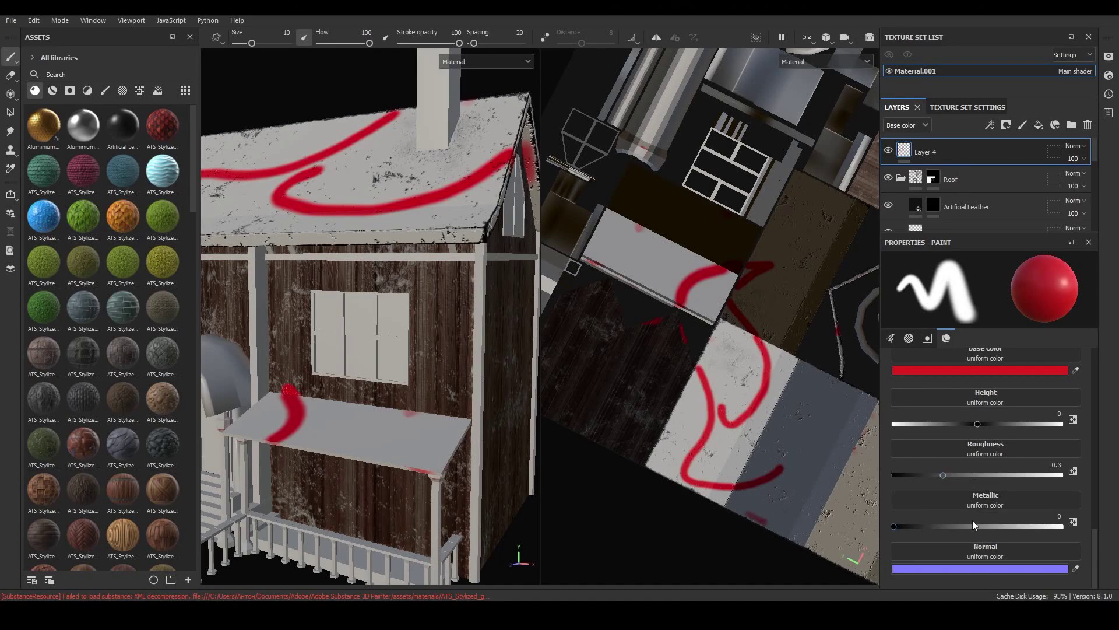
scroll(985, 555, up, 1)
scroll(985, 556, up, 4)
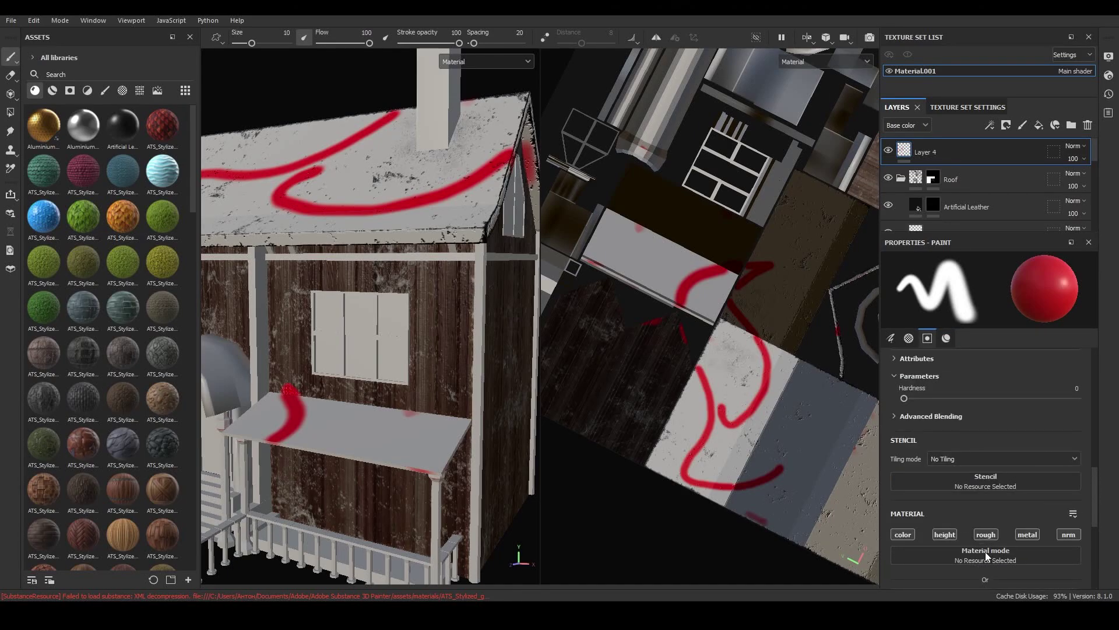
scroll(989, 551, up, 3)
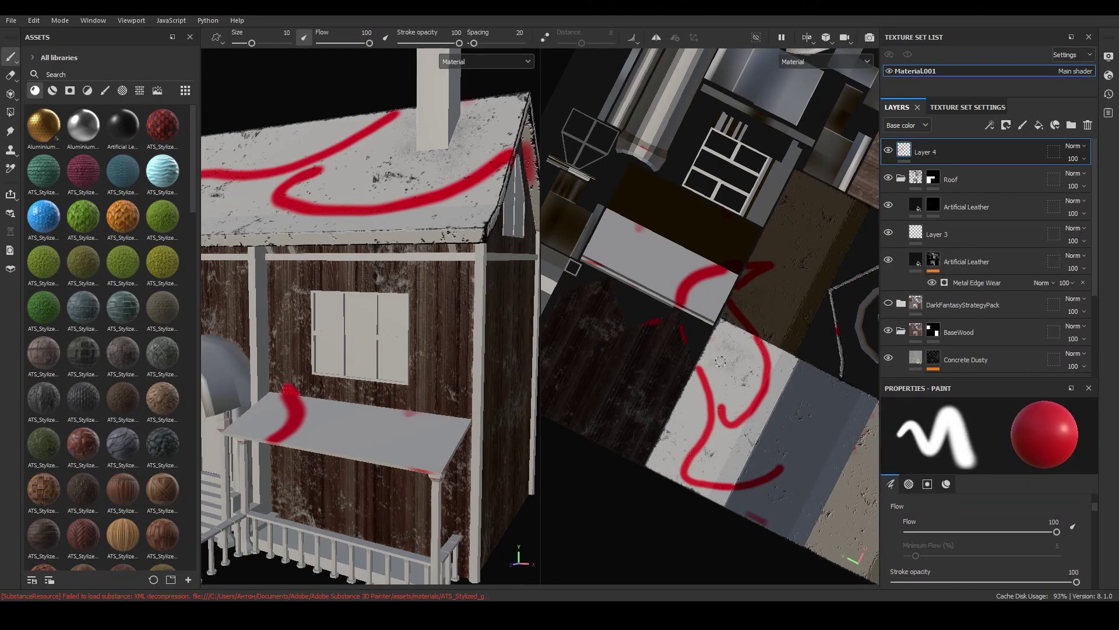